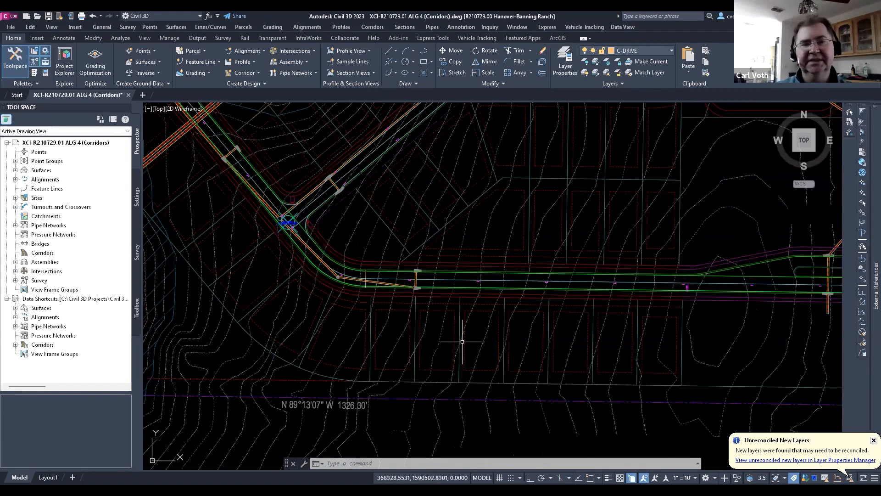
key(Escape)
key(Escape)
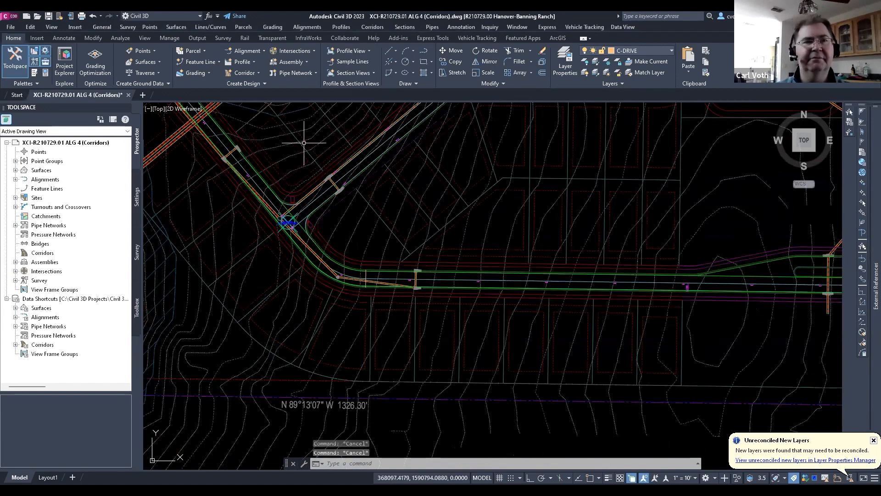
mouse_move(467, 241)
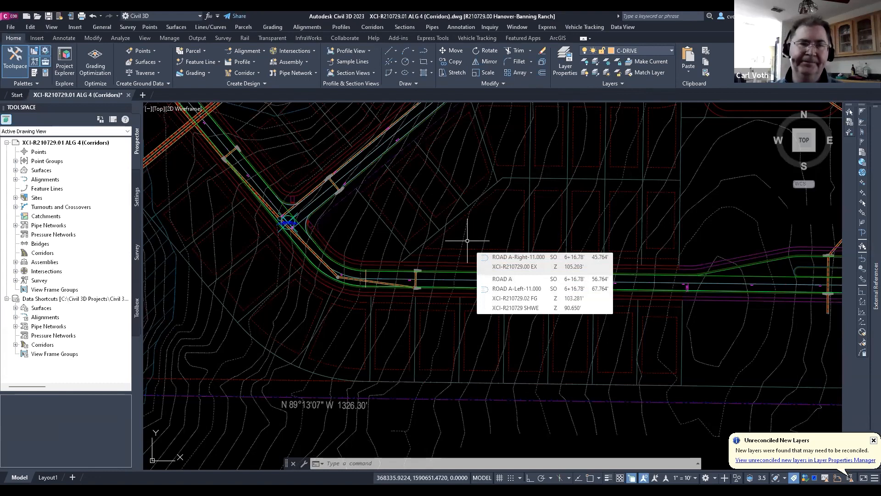
key(Escape)
key(Escape)
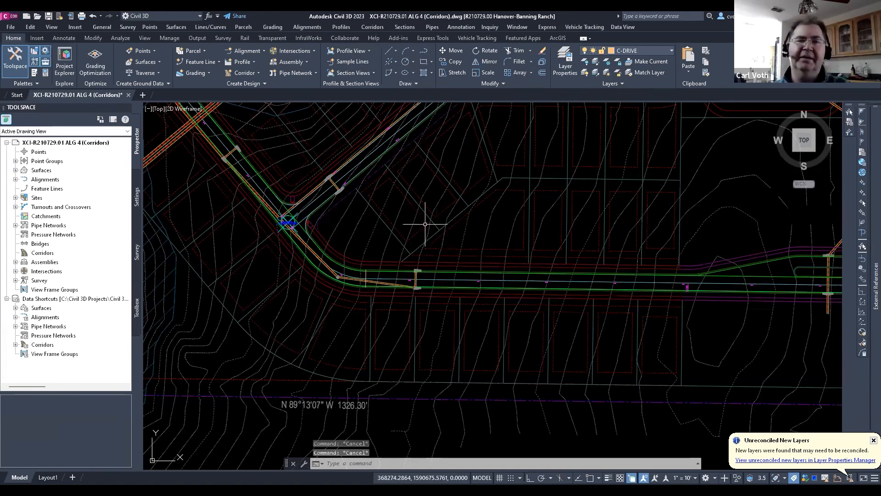
key(Escape)
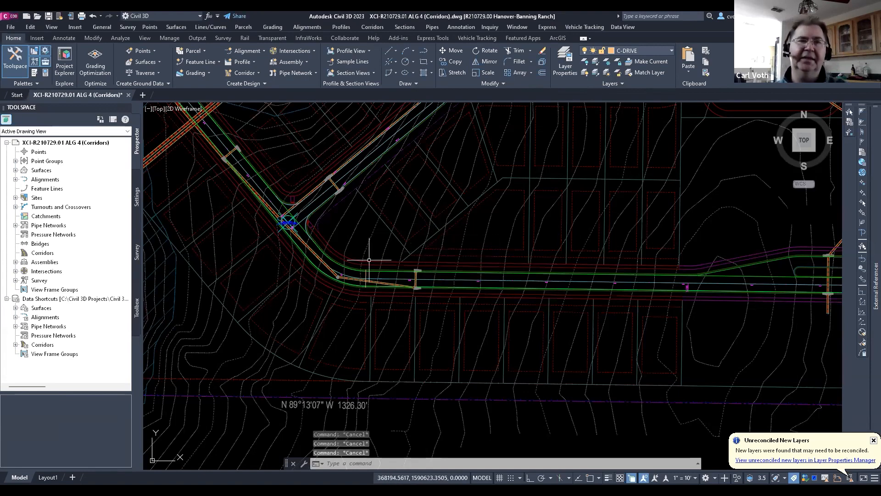
- Begin creating a new assembly and name it ROAD A FULL
scroll(368, 260, down, 2)
click(307, 62)
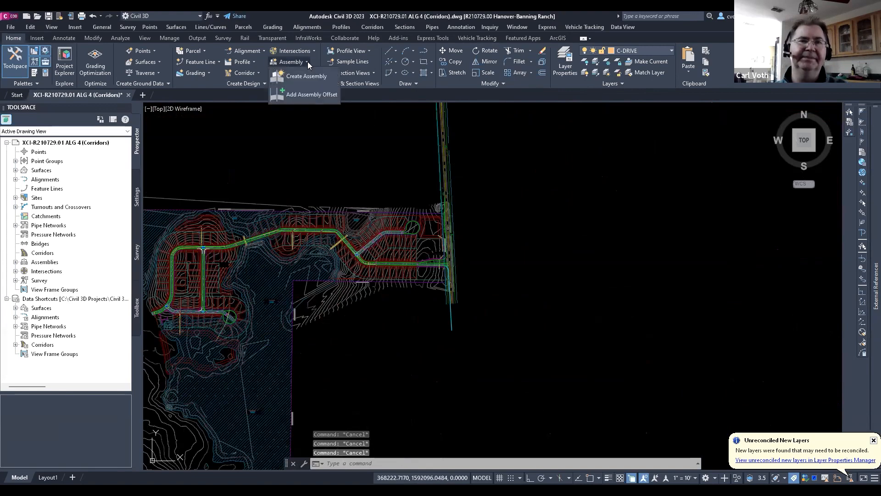
click(301, 76)
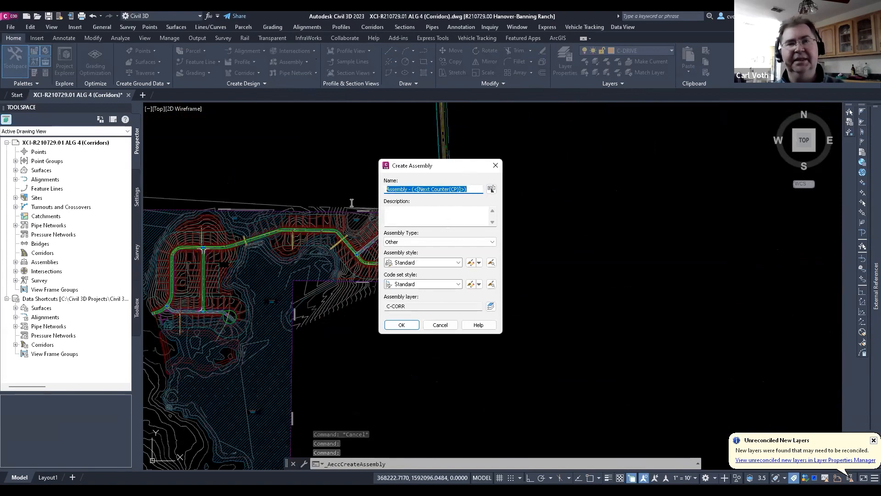
text(R)
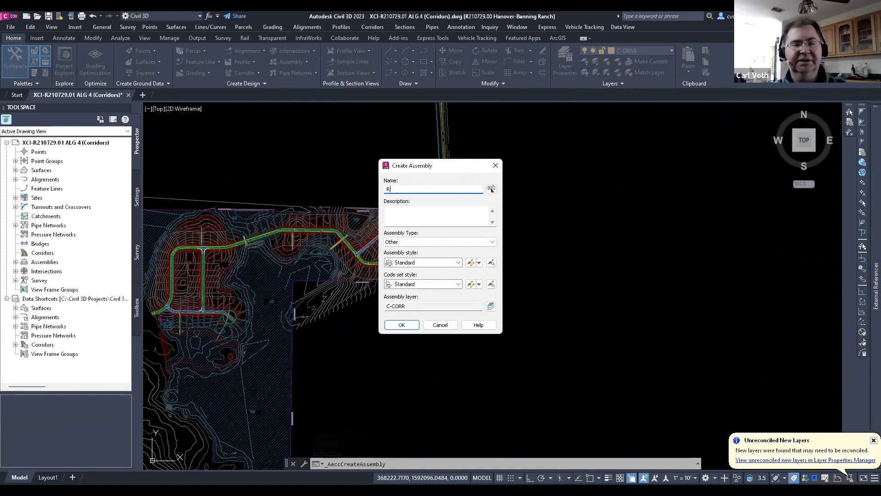
text(OAD A)
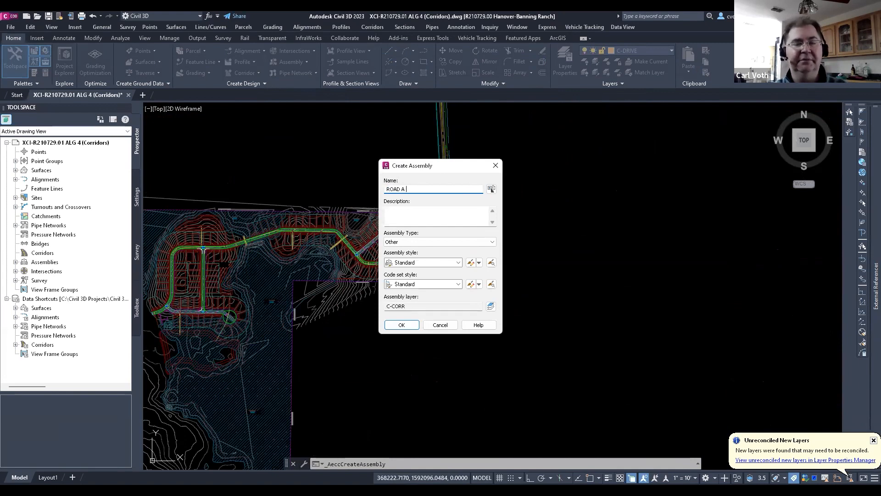
text( FULL)
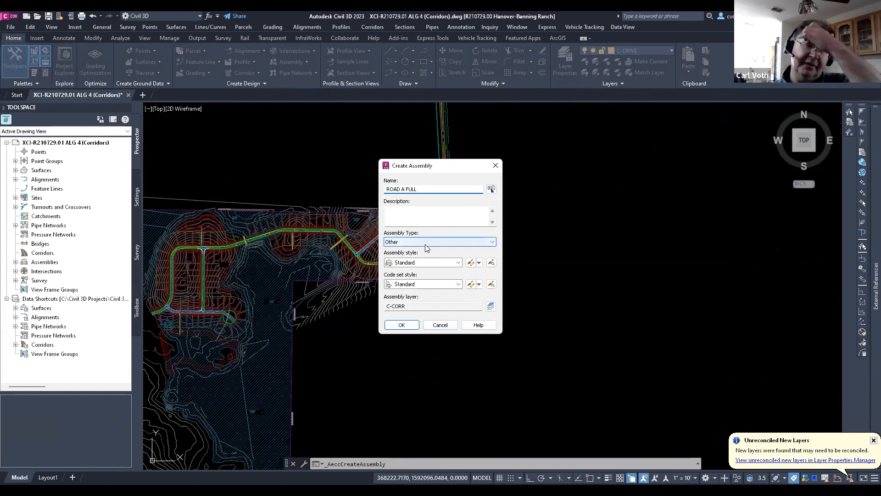
- Set the assembly type to Undivided Crowned Road, style to Basic and code set to All Codes with Hatching, and place it in empty space
click(425, 242)
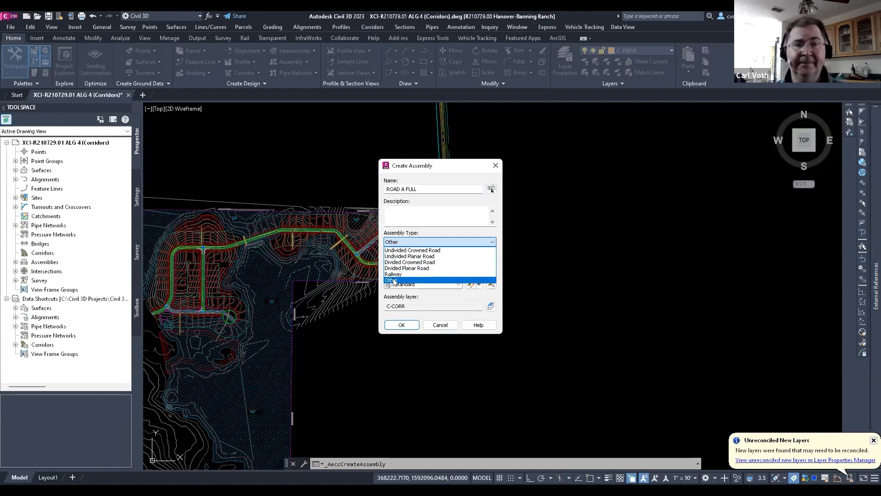
click(405, 251)
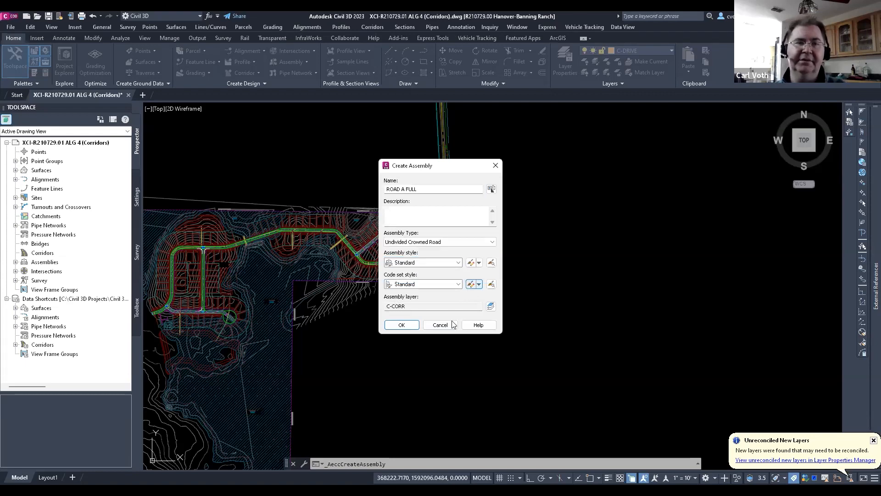
click(458, 263)
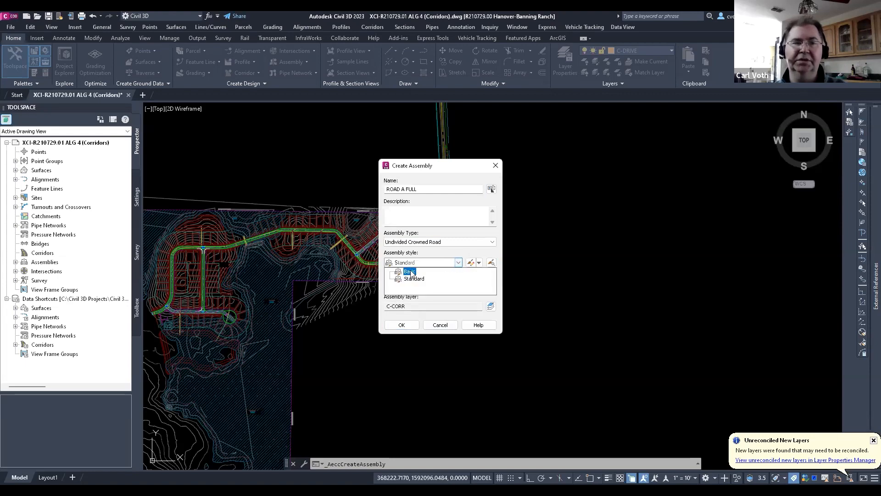
click(410, 272)
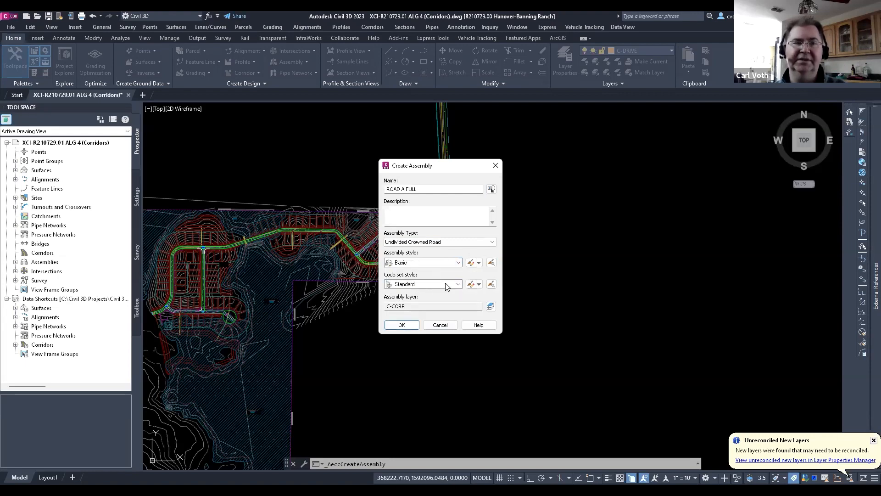
click(445, 285)
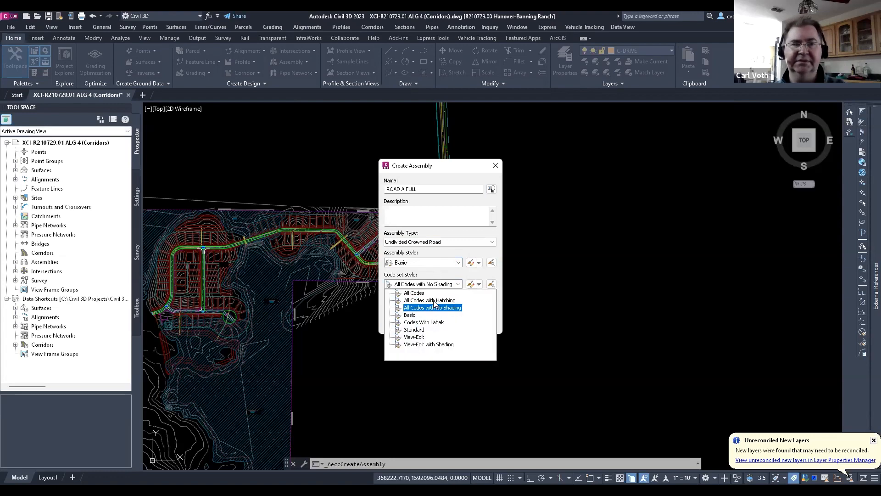
click(434, 301)
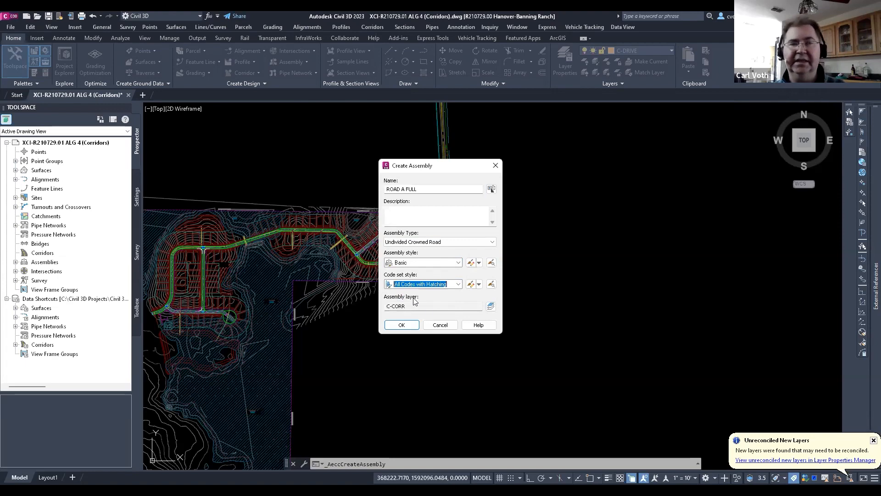
click(403, 326)
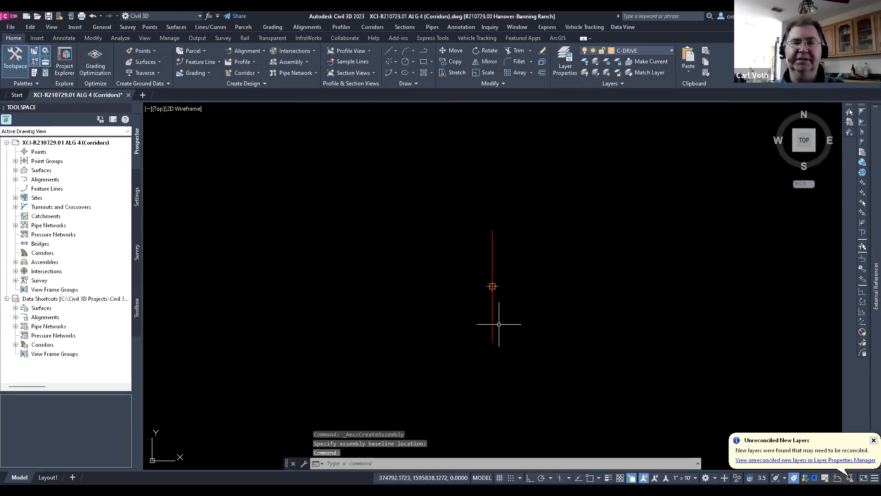
key(Escape)
key(Escape)
- Open the tool palettes and switch them to the Civil Imperial Subassemblies set
click(492, 312)
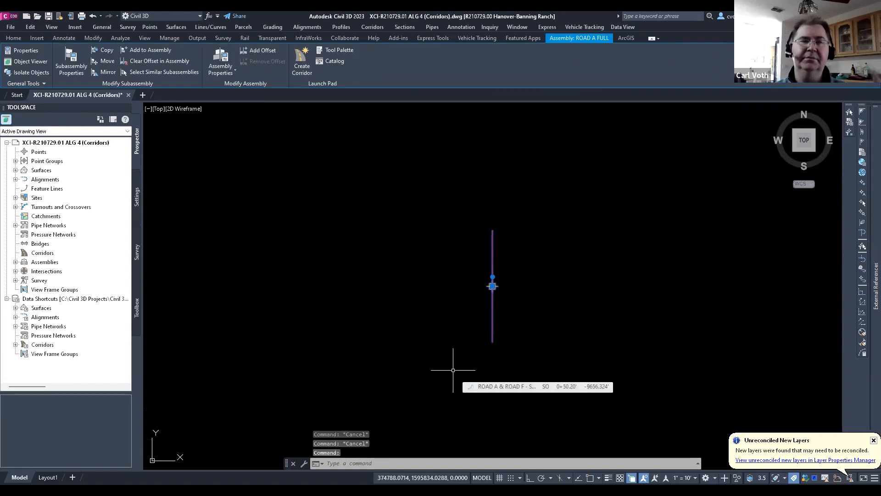
click(13, 38)
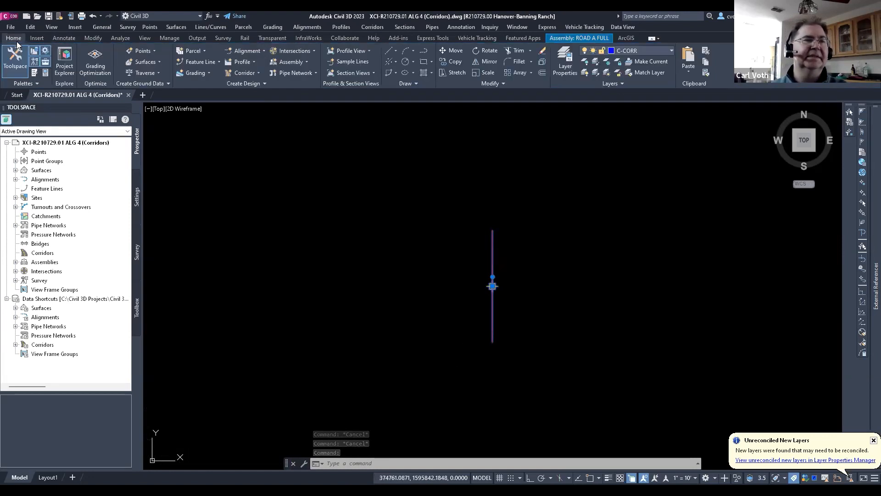
click(34, 73)
key(Escape)
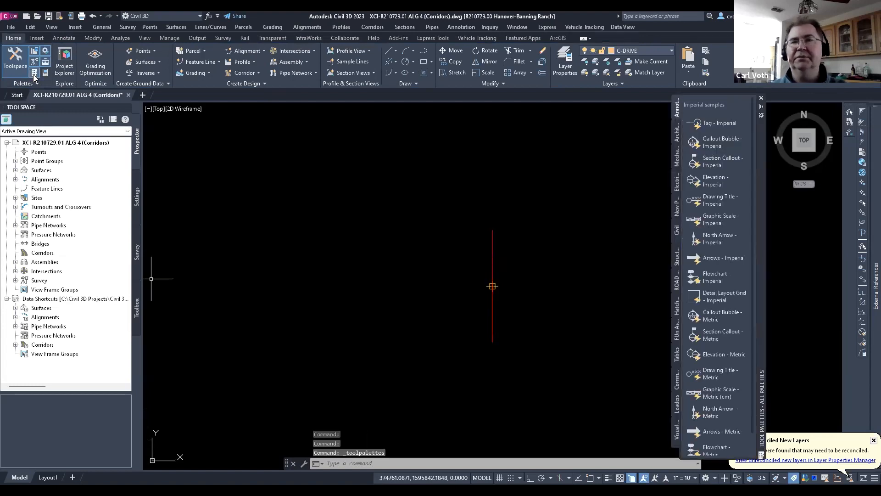
right_click(762, 399)
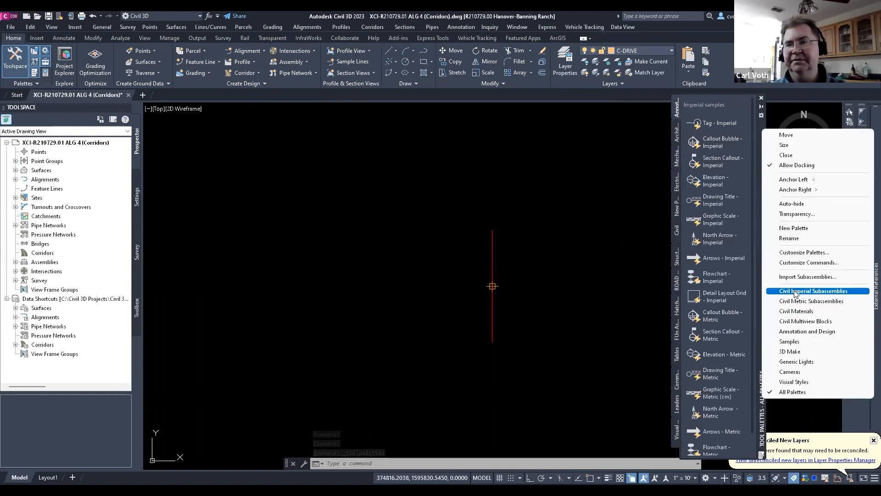
click(795, 290)
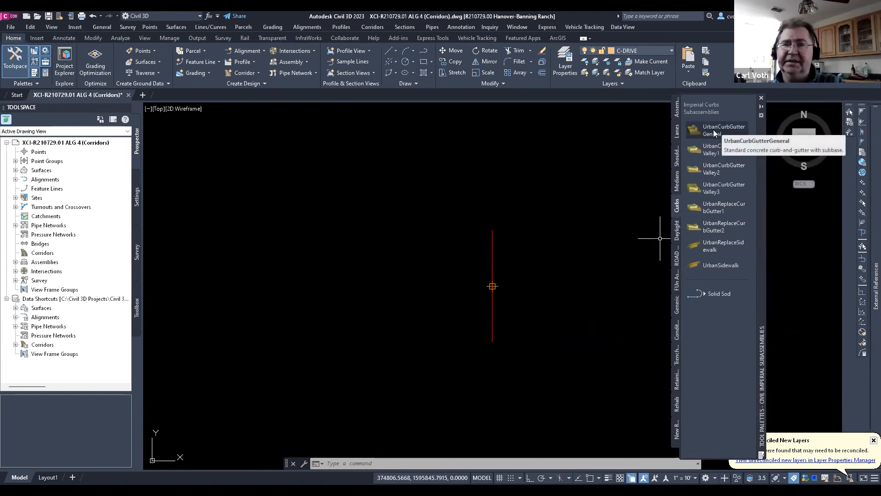
- Attach a left-side LaneSuperelevationAOR subassembly from the imperial lanes to the ROAD A FULL baseline marker
click(676, 132)
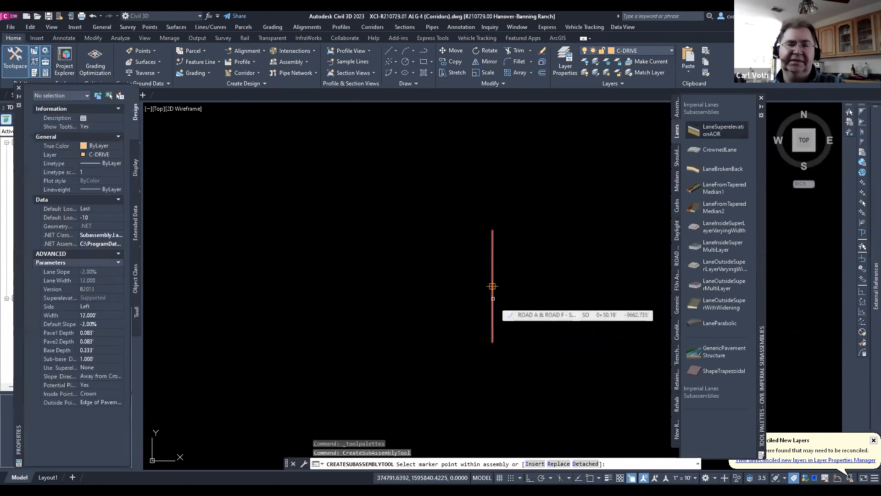
click(493, 285)
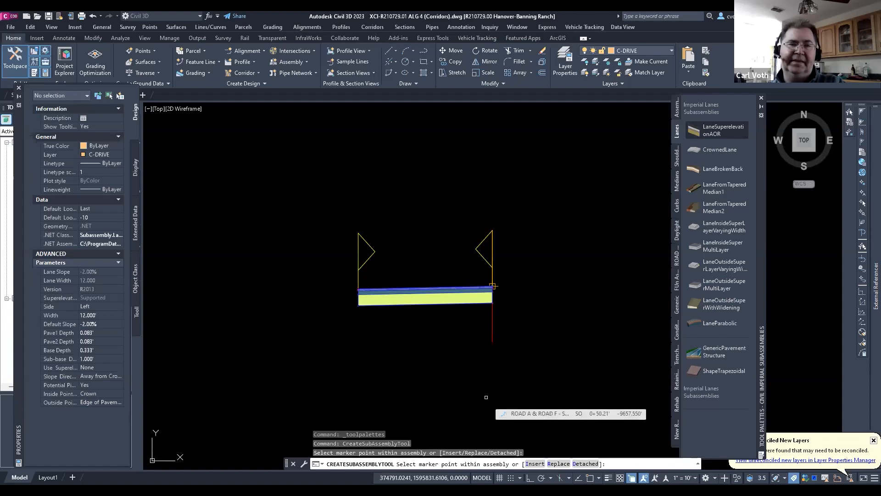
key(Escape)
- Open the properties of the left lane subassembly and set its width to 11 feet
click(425, 304)
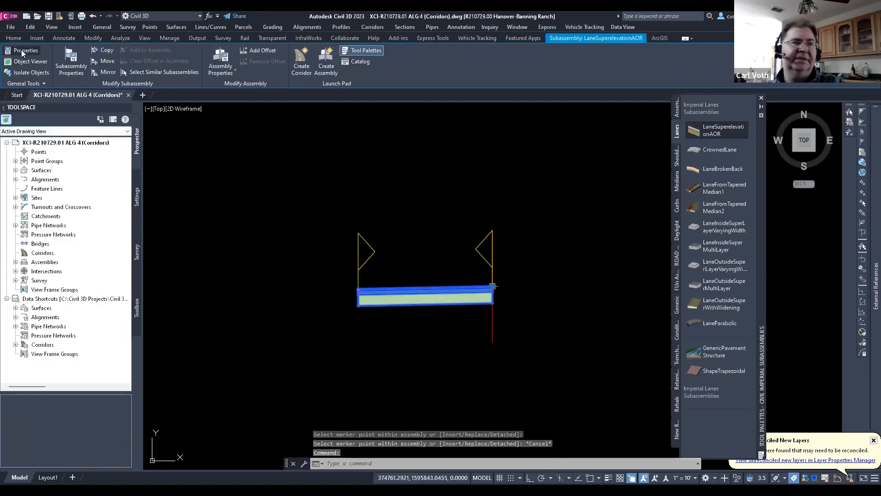
click(21, 52)
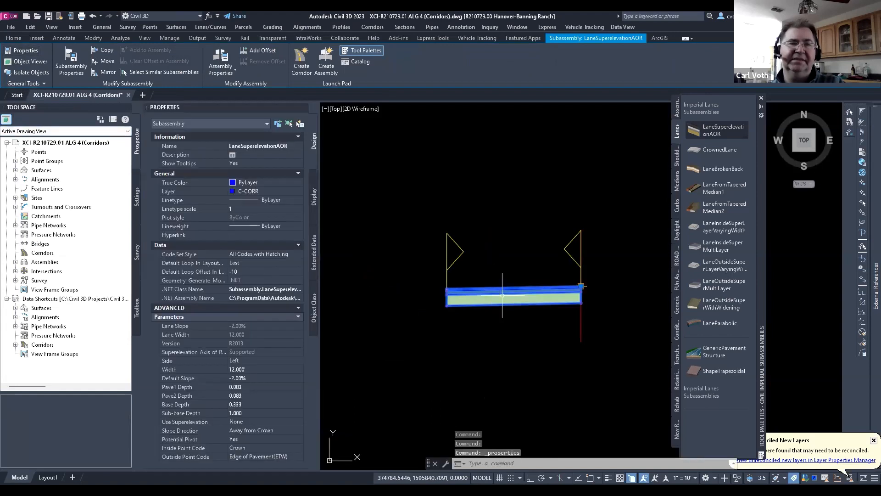
click(248, 369)
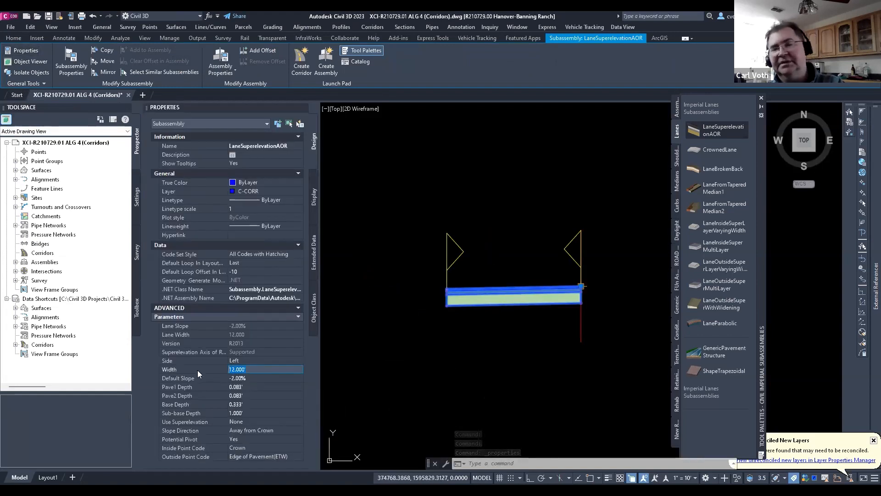
text(11)
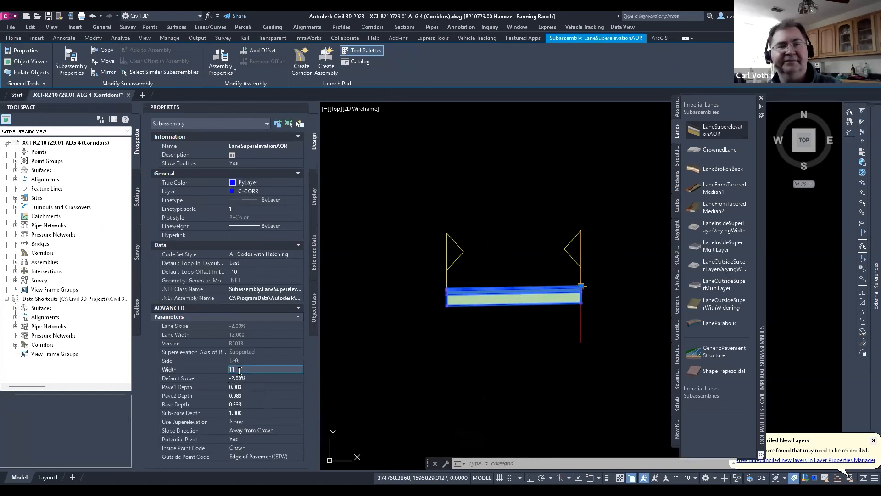
click(248, 379)
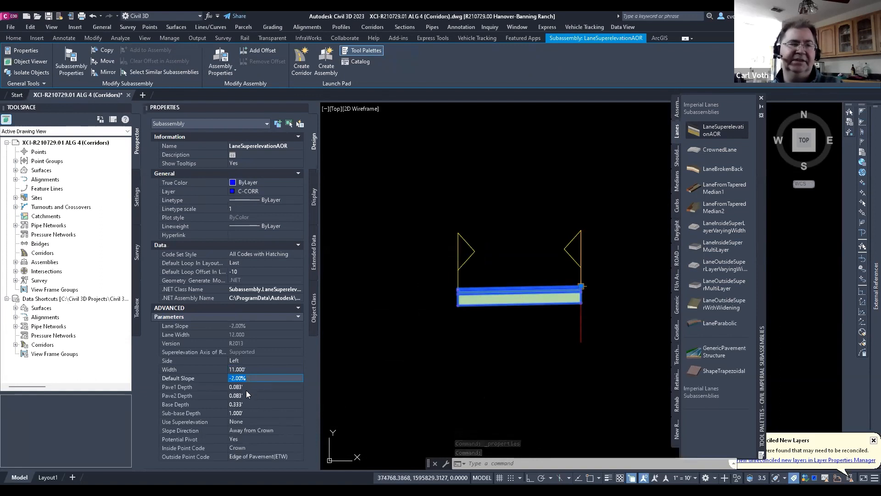
- Set the left lane's base depth to 0.58 feet and its sub-base depth to 1.5 feet
click(245, 389)
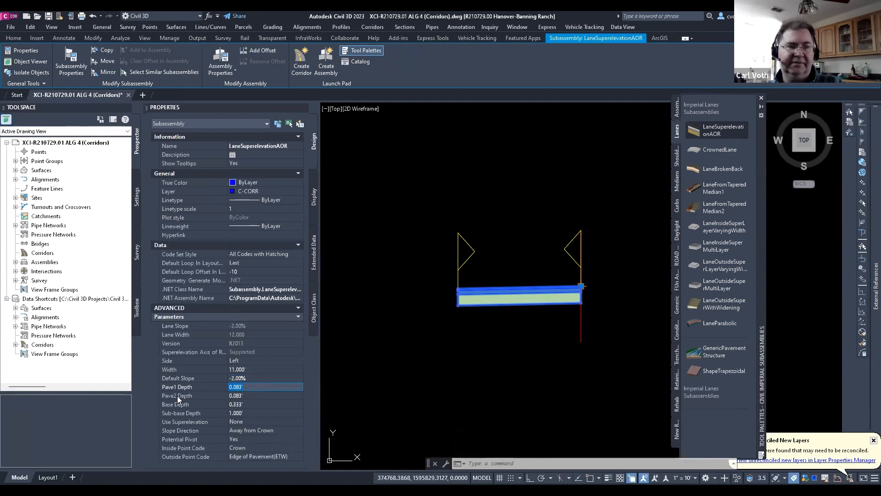
click(245, 396)
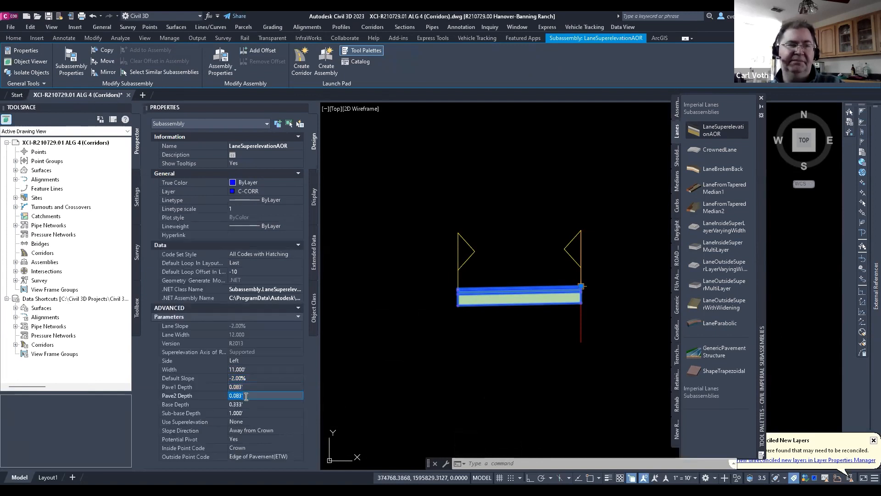
click(181, 406)
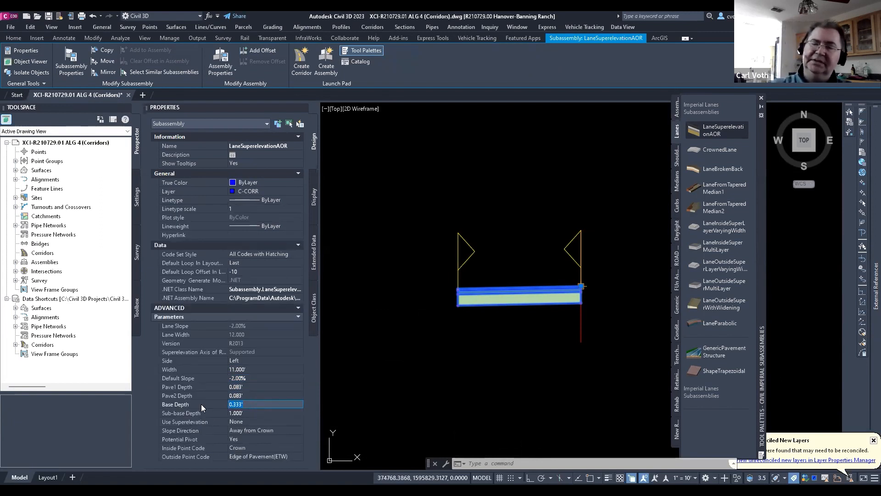
text(.58)
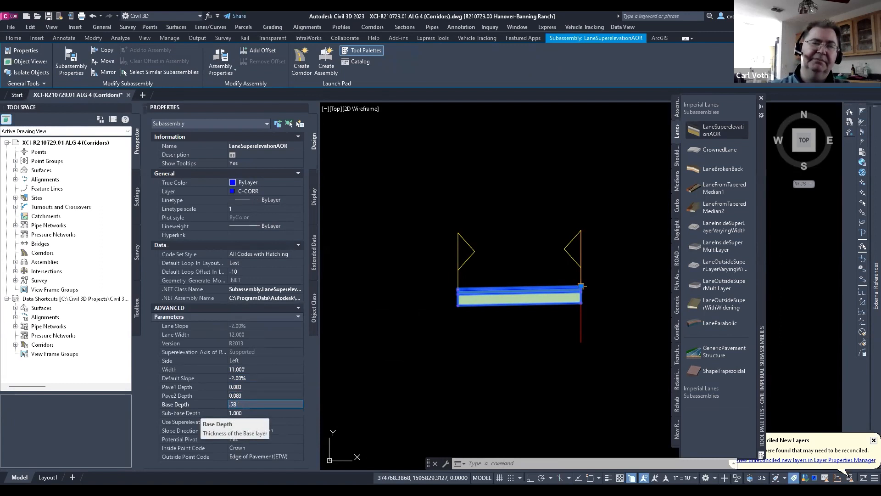
key(Tab)
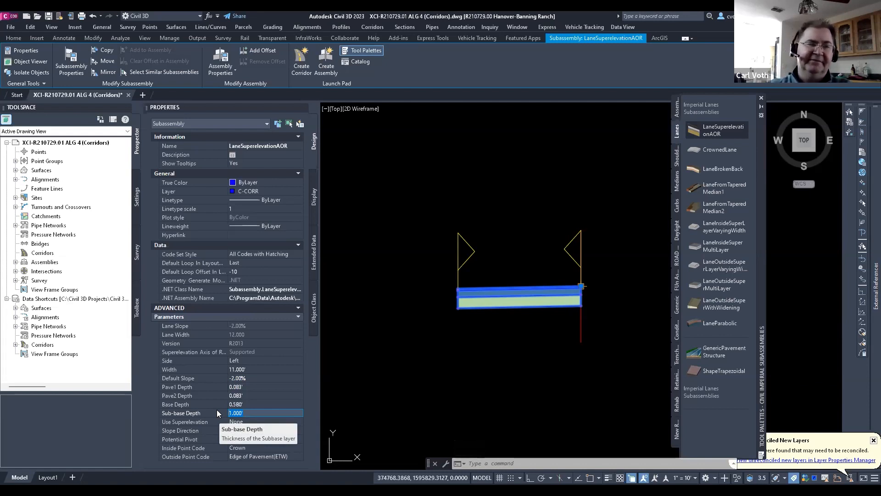
text(5)
key(Return)
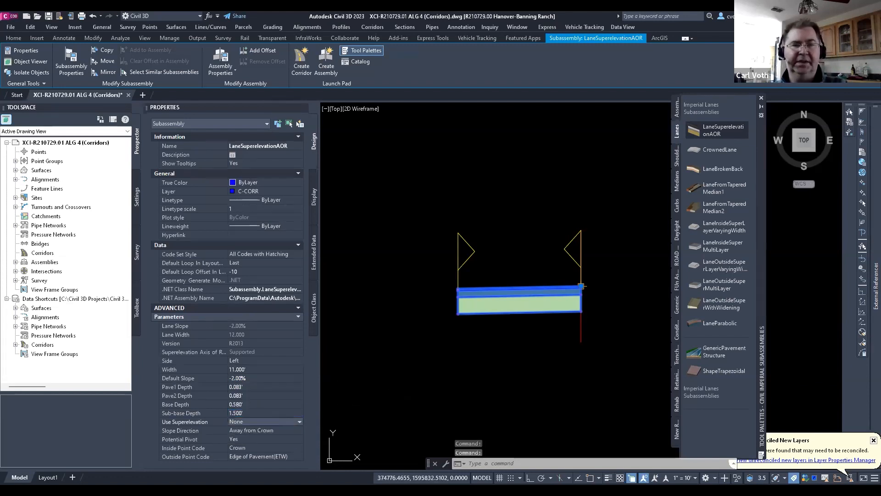
click(364, 416)
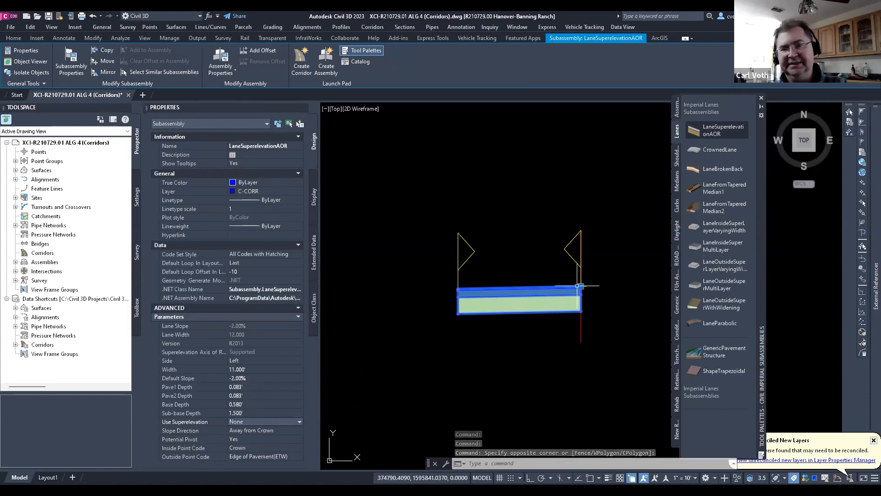
- Try swapping the left lane's point codes, with Edge of Pavement(ETW) inside and Crown outside
scroll(581, 285, up, 6)
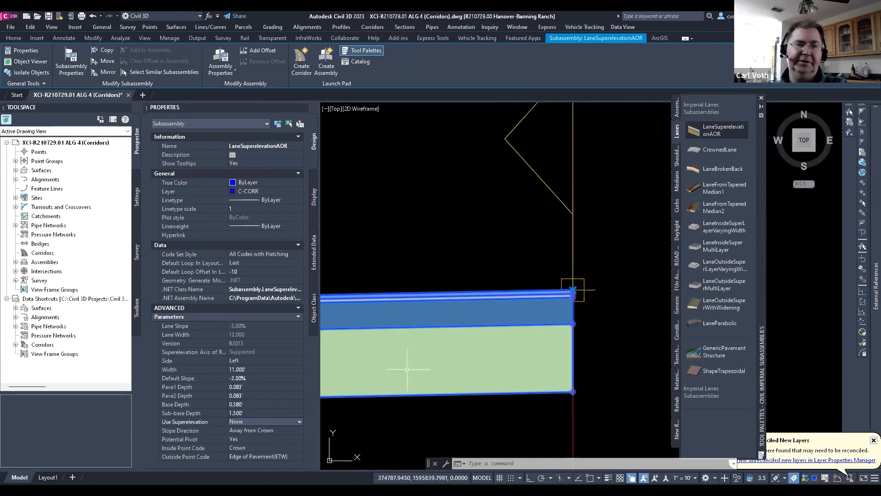
click(273, 430)
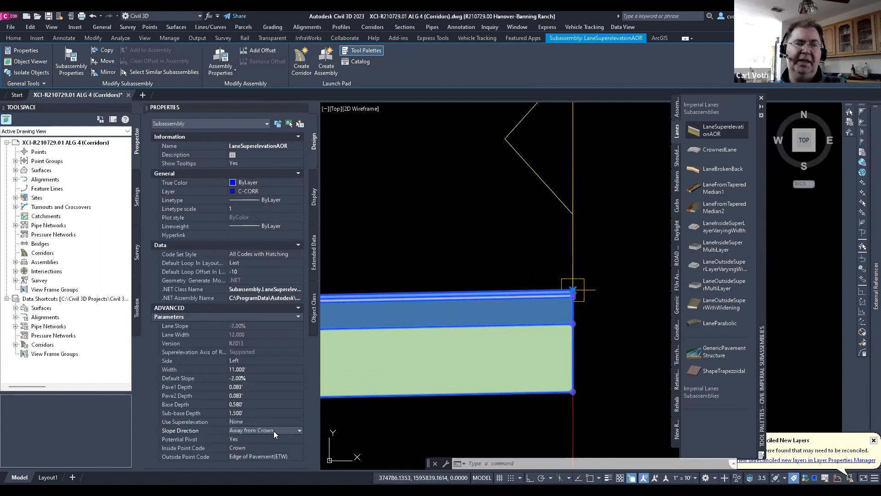
click(249, 439)
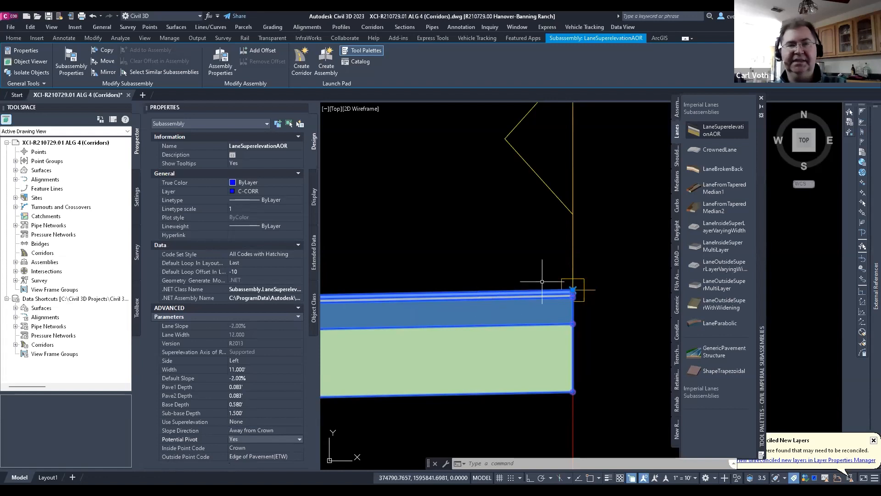
scroll(593, 277, down, 2)
click(269, 447)
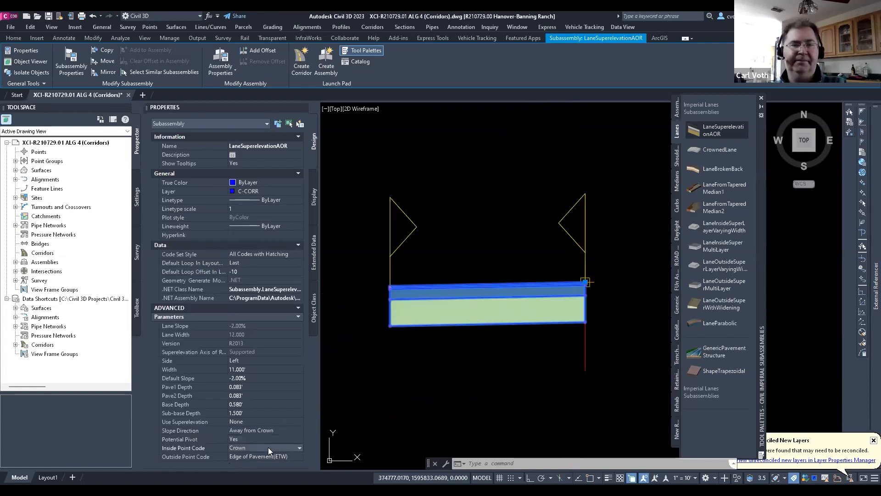
click(268, 447)
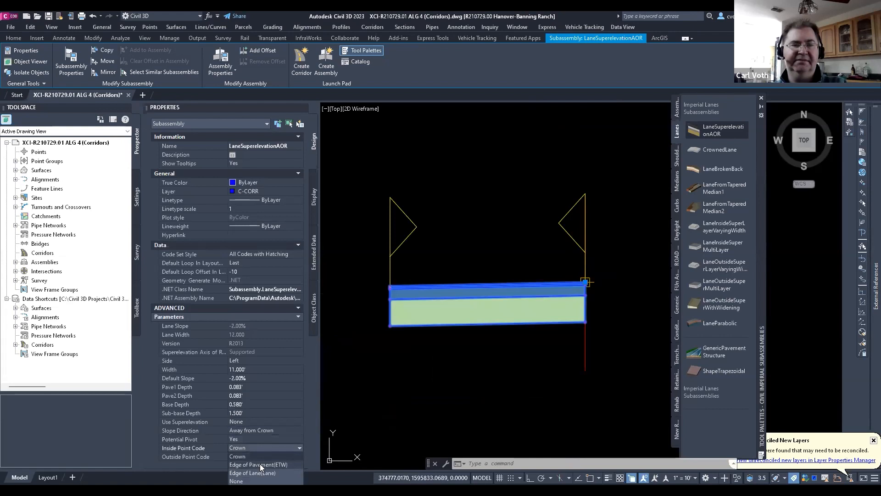
click(260, 464)
click(277, 455)
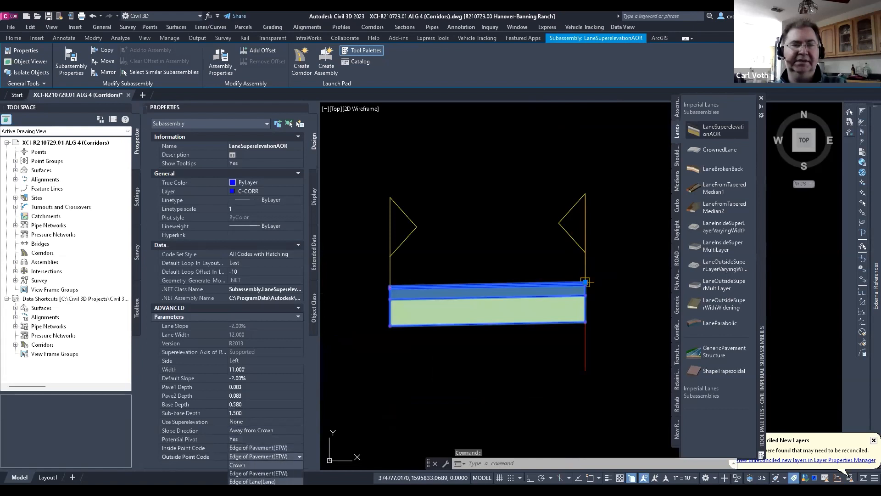
click(239, 465)
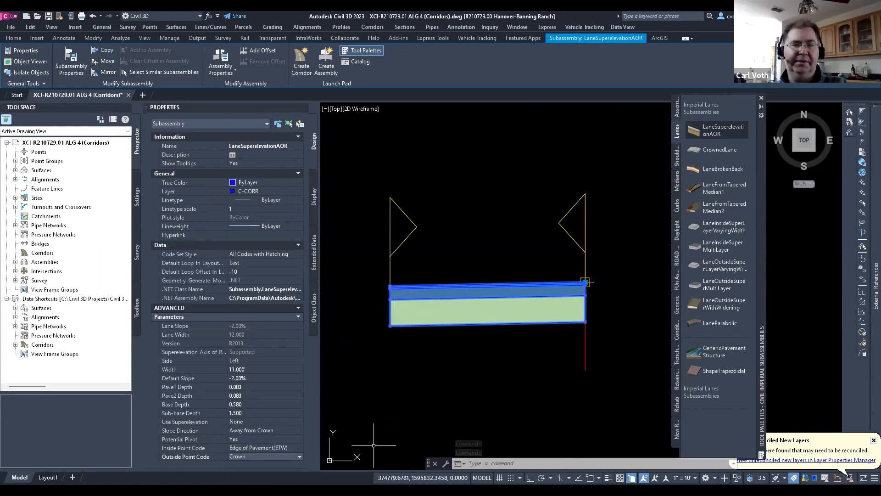
- Restore the left lane's inside point code to Crown and its outside point code to Edge of Pavement(ETW)
click(294, 446)
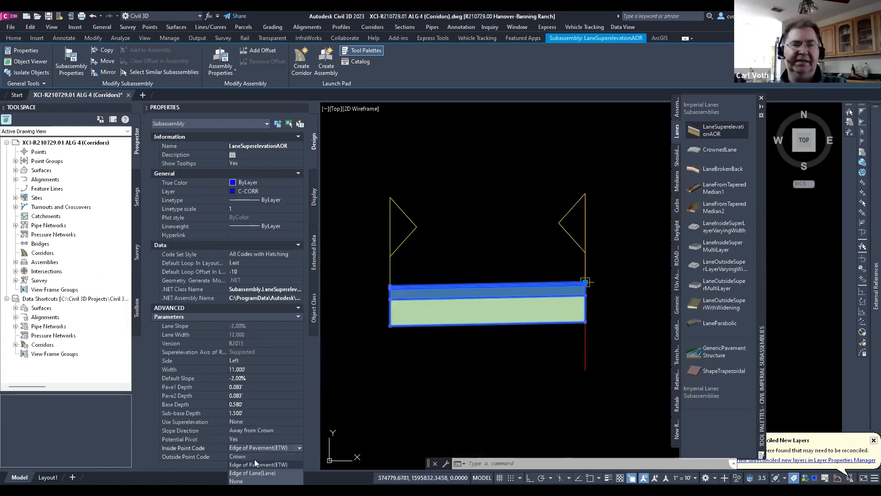
click(254, 459)
click(254, 456)
click(254, 456)
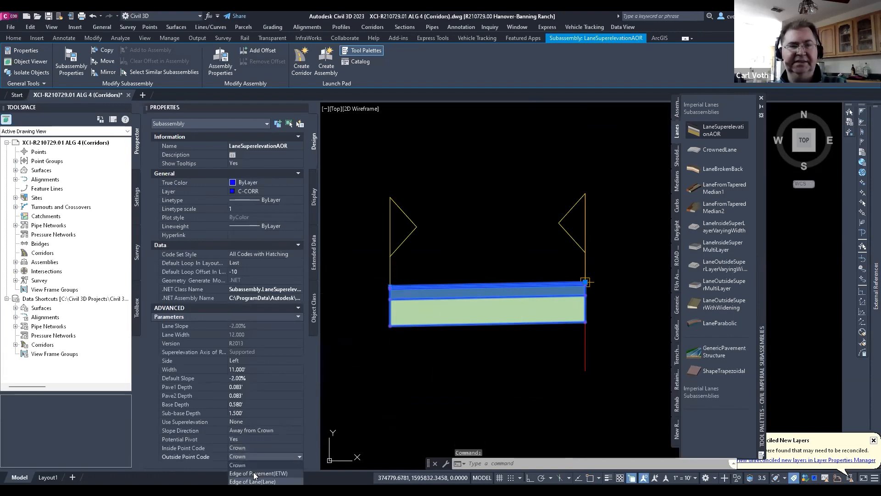
click(253, 473)
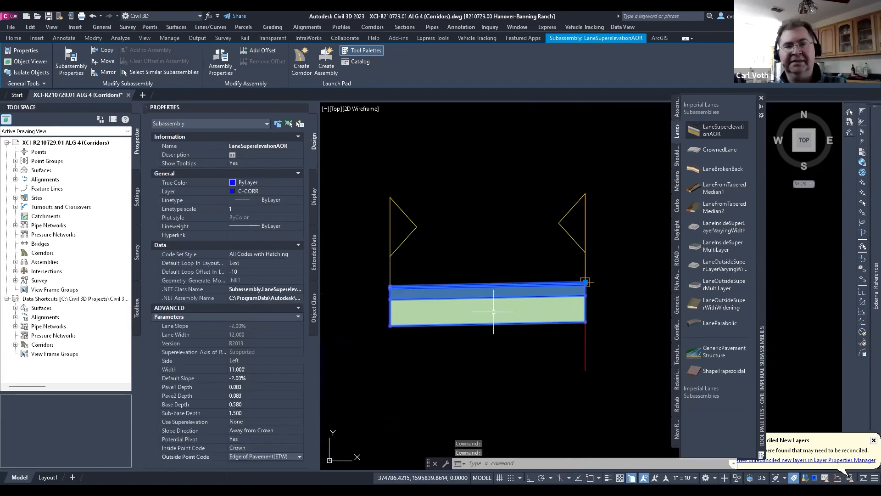
key(Escape)
key(Escape)
key(Escape)
scroll(493, 312, down, 2)
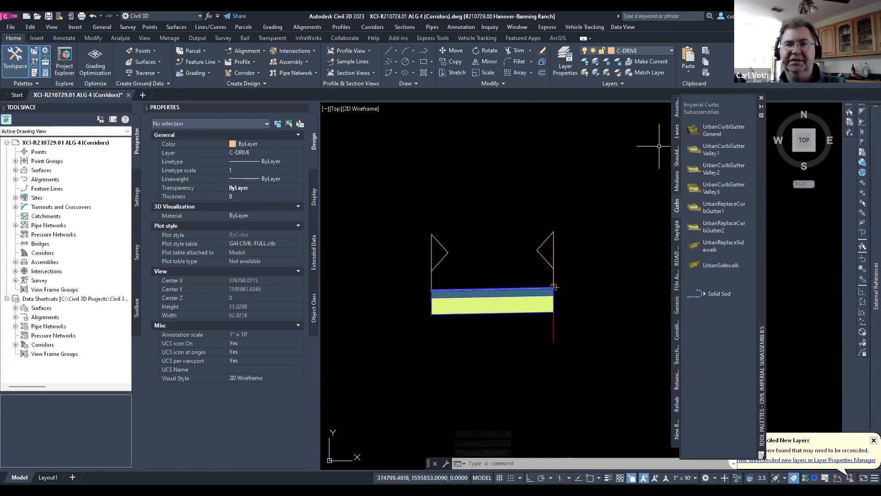
- Attach a left-side UrbanCurbGutterGeneral subassembly from the imperial curbs to the outer top edge of the left lane
click(677, 205)
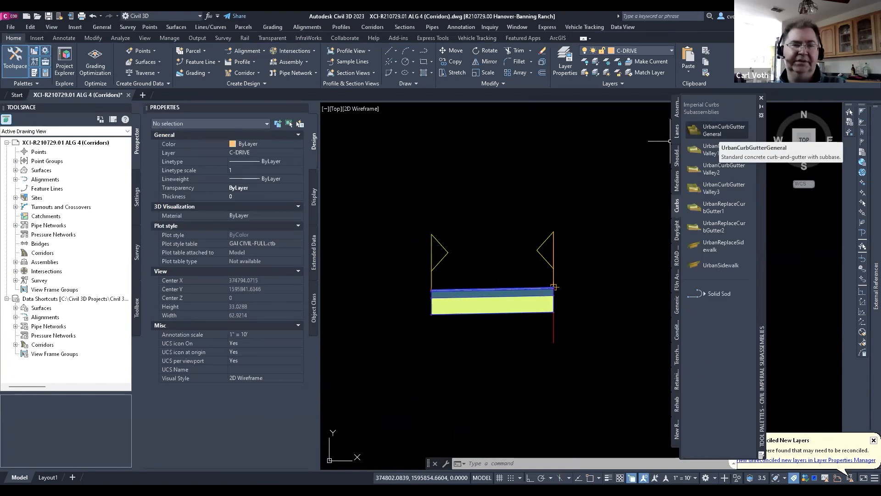
click(250, 316)
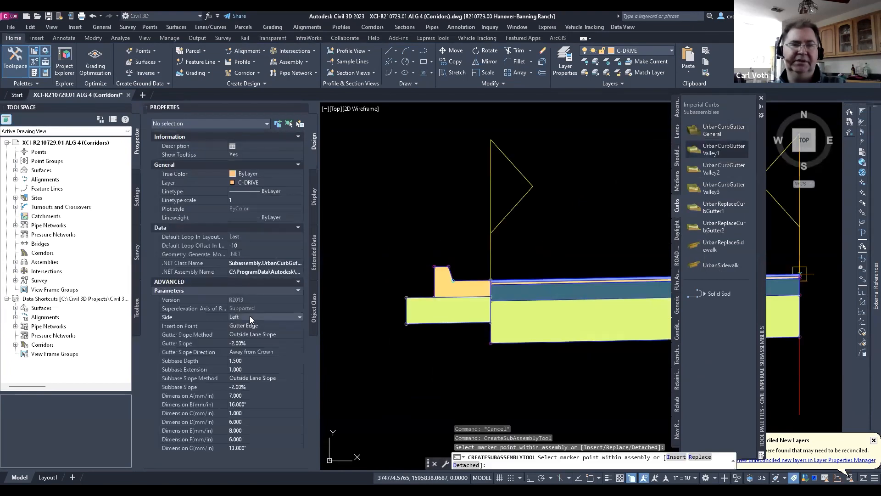
- Try the curb tool's Right side and Curb Back insertion point, and return them to Left and Gutter Edge
click(250, 316)
click(249, 325)
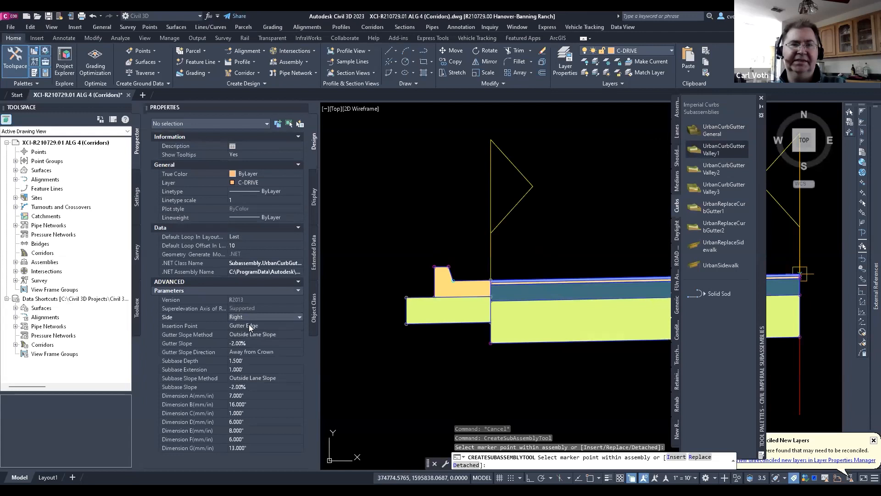
click(254, 318)
click(245, 334)
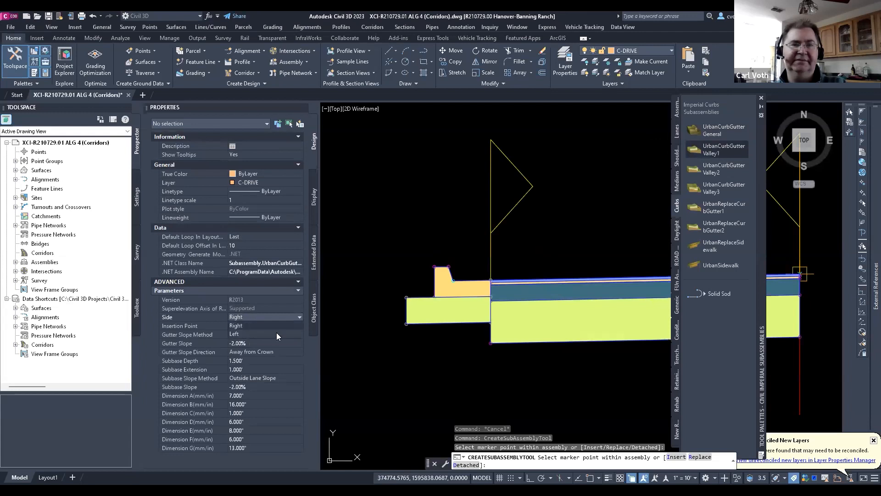
click(270, 326)
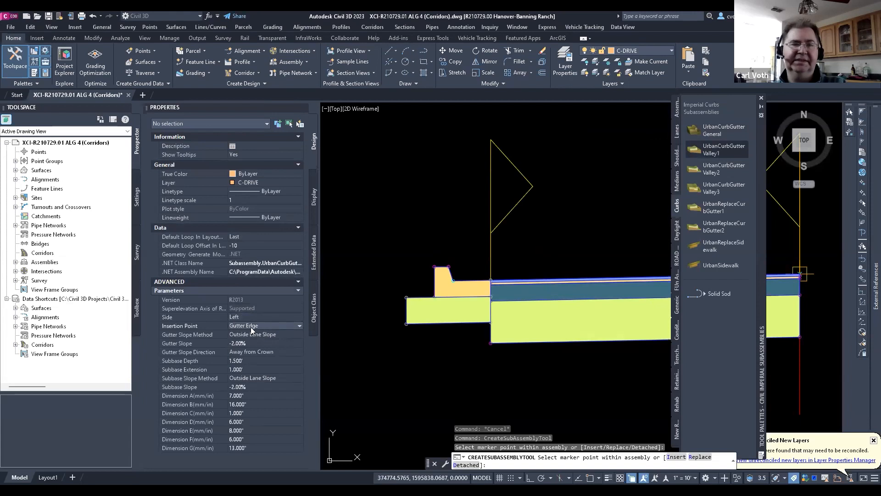
click(264, 325)
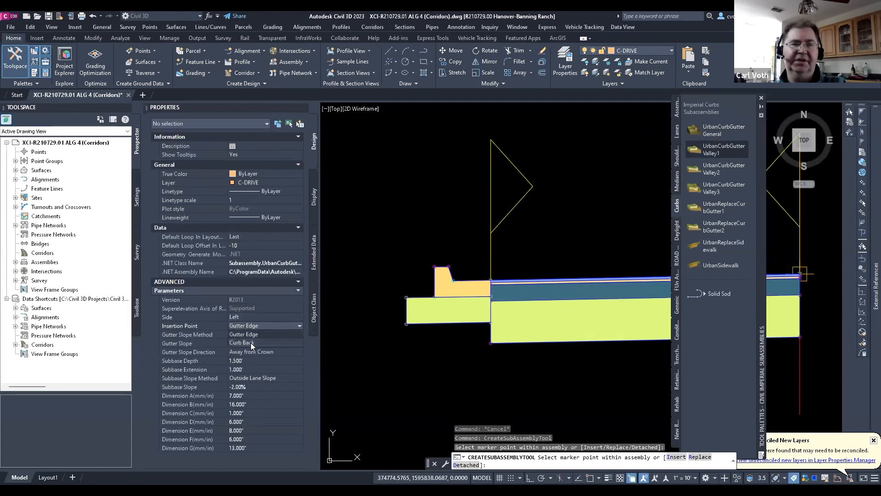
click(251, 342)
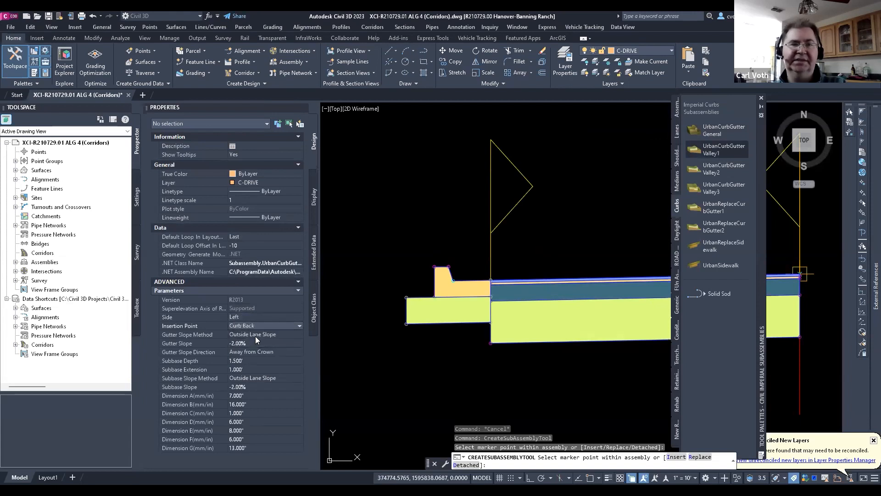
click(276, 326)
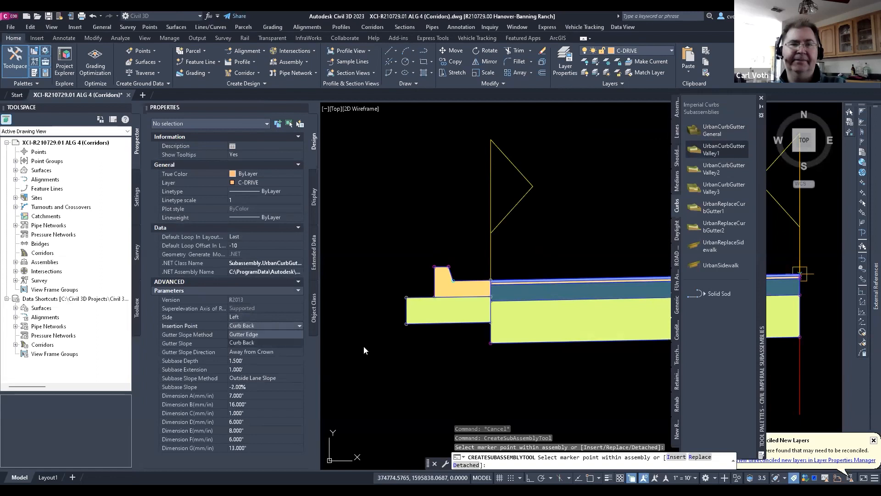
click(256, 333)
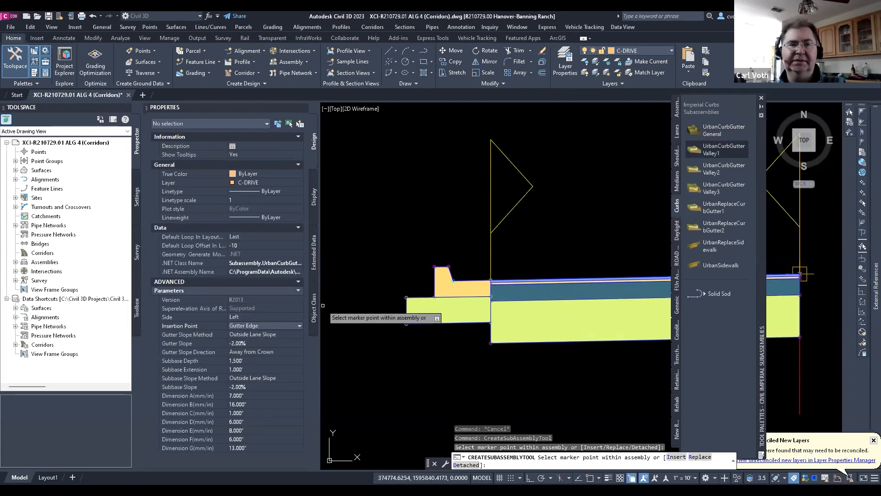
- Examine the dimension diagram and attachment notes in the UrbanCurbGutterGeneral help page, and close the help
right_click(718, 134)
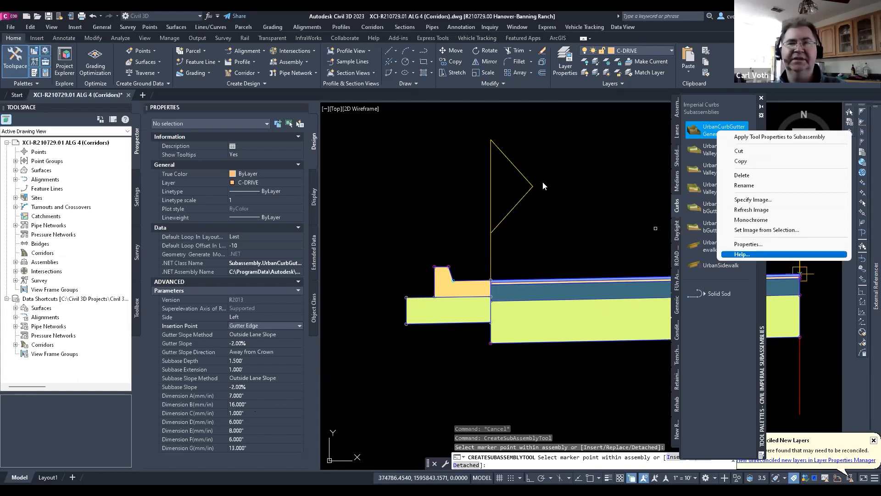
key(Return)
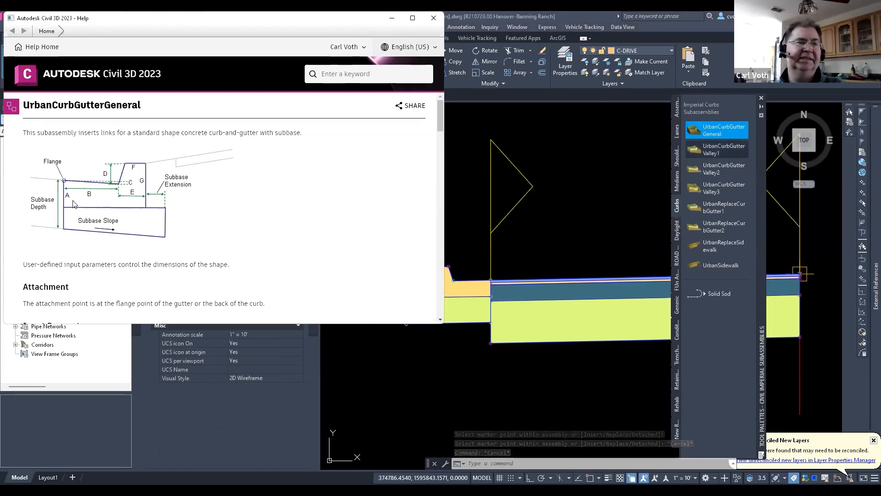
scroll(74, 204, down, 2)
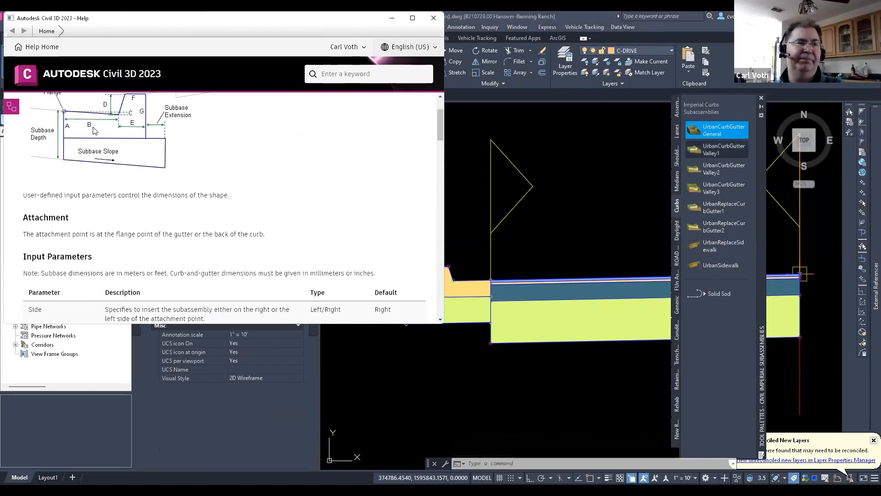
scroll(161, 193, down, 1)
scroll(178, 195, up, 1)
scroll(178, 195, up, 1)
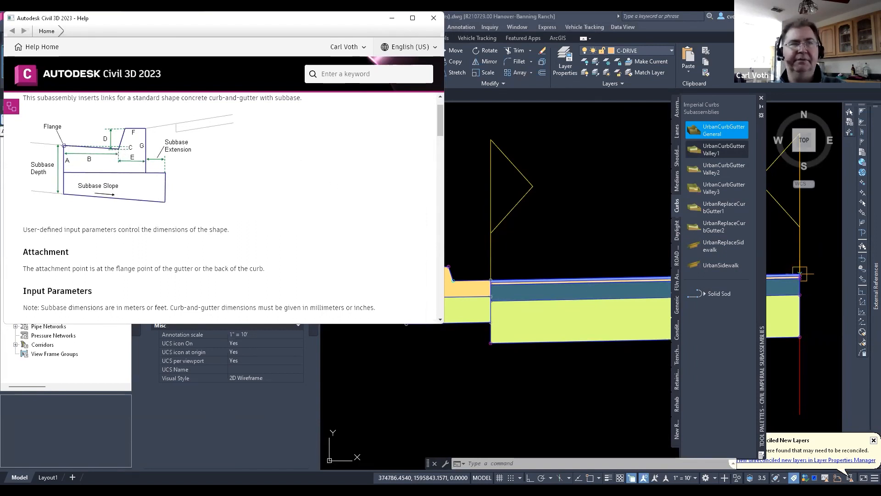
drag(188, 180, 173, 78)
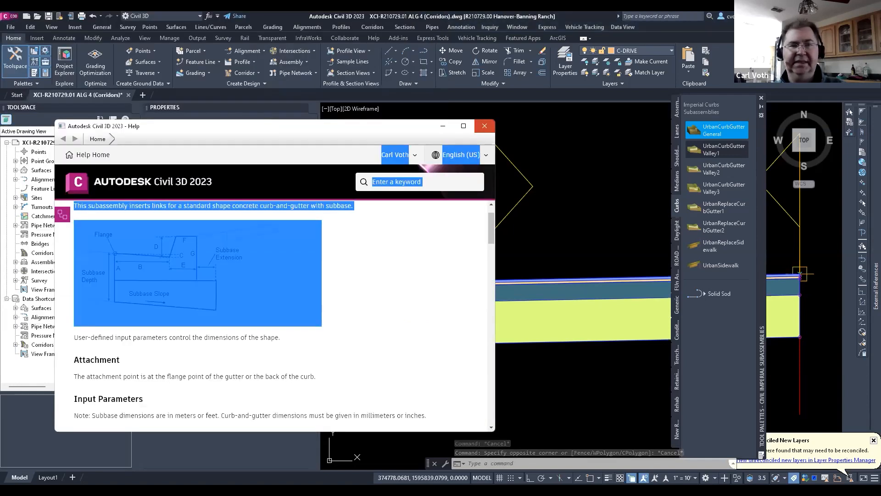
click(484, 125)
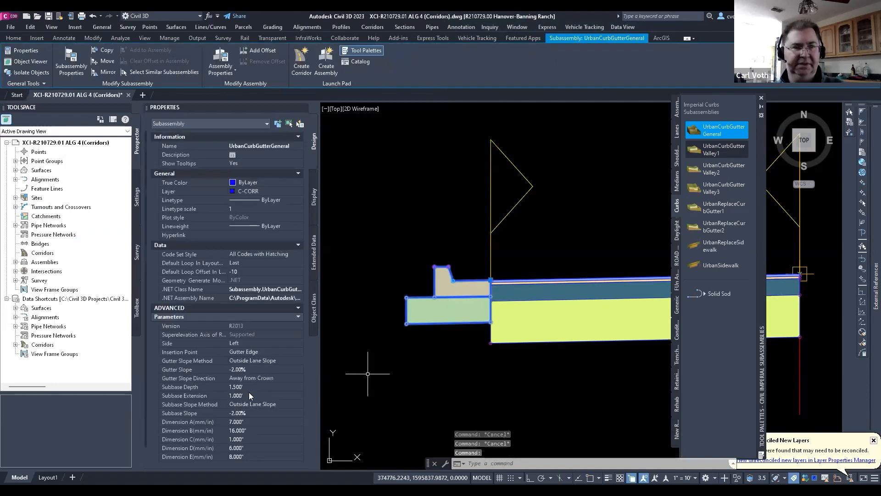
- Set the left curb and gutter's subbase extension to 0 feet and its Dimension B to 24 inches
click(246, 395)
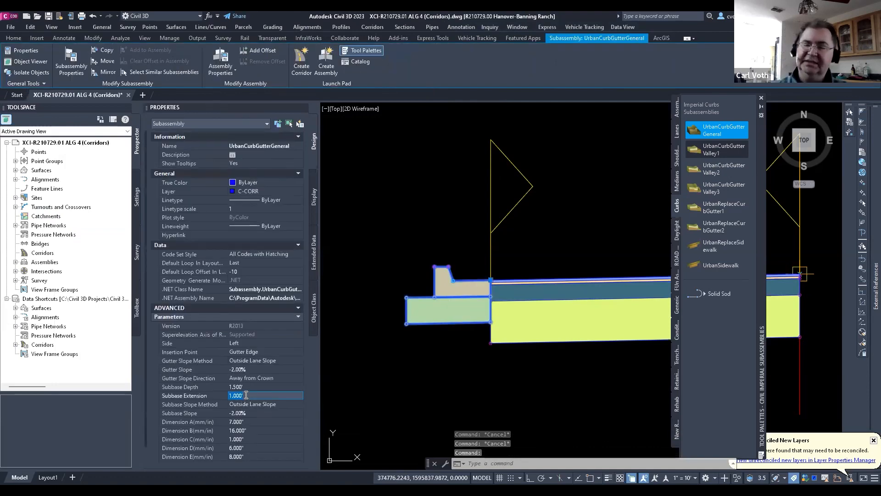
text(0)
key(Return)
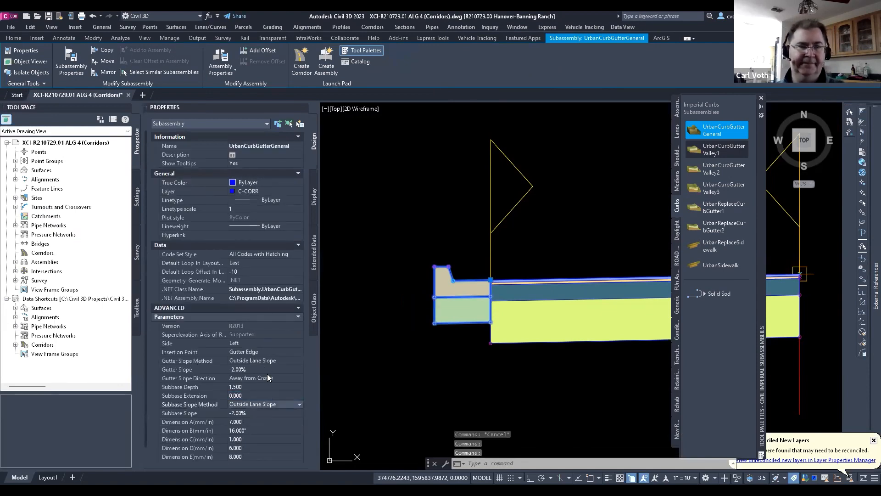
scroll(257, 399, down, 1)
click(248, 411)
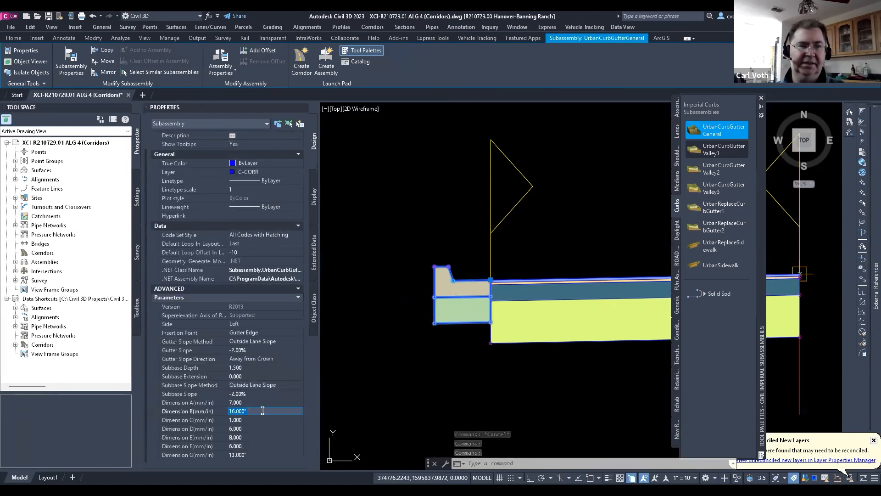
text(24)
key(Tab)
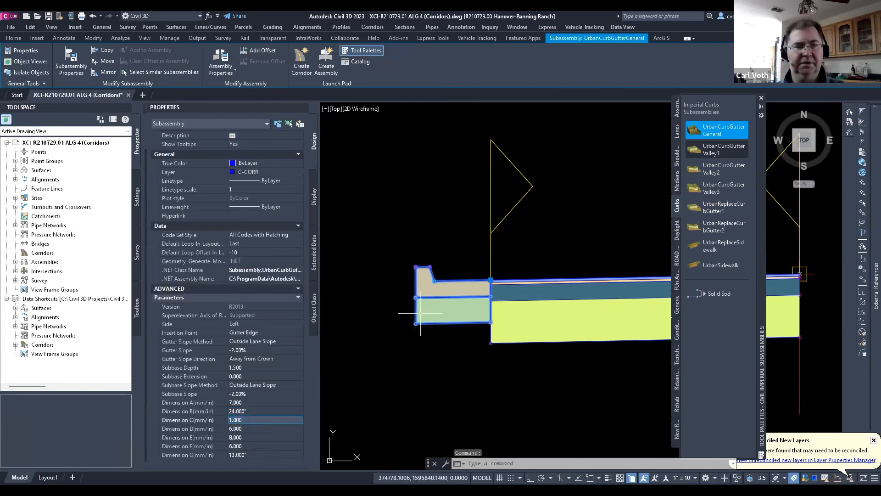
key(Escape)
key(Escape)
scroll(427, 334, down, 3)
key(Escape)
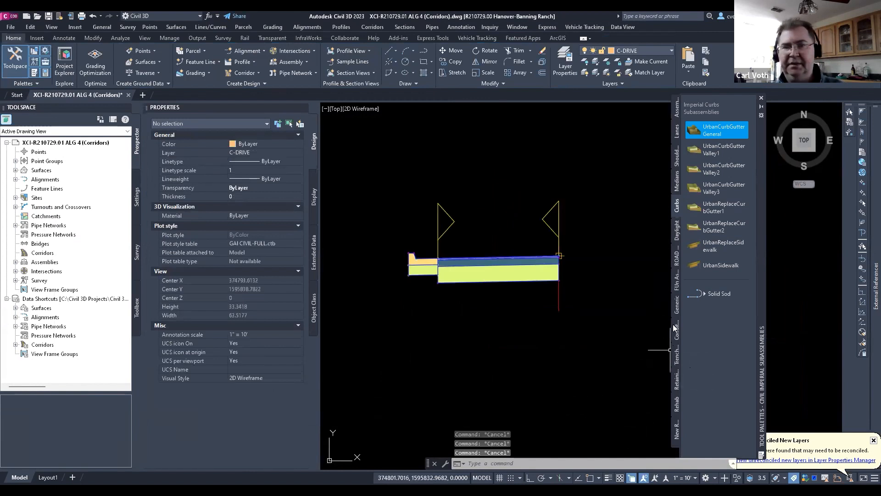
- Attach a left-side DaylightGeneral subassembly to the back of the curb and set its Cut 1 Width to 2 feet
click(677, 236)
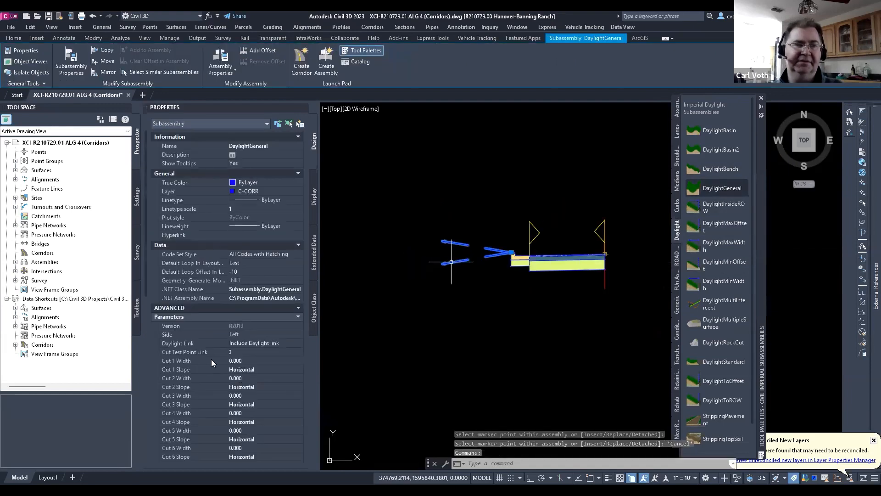
click(246, 360)
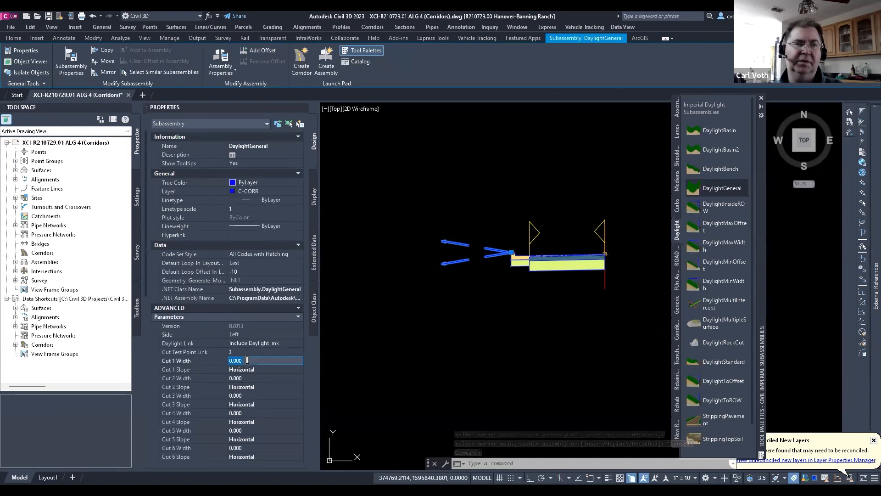
text(2)
key(Tab)
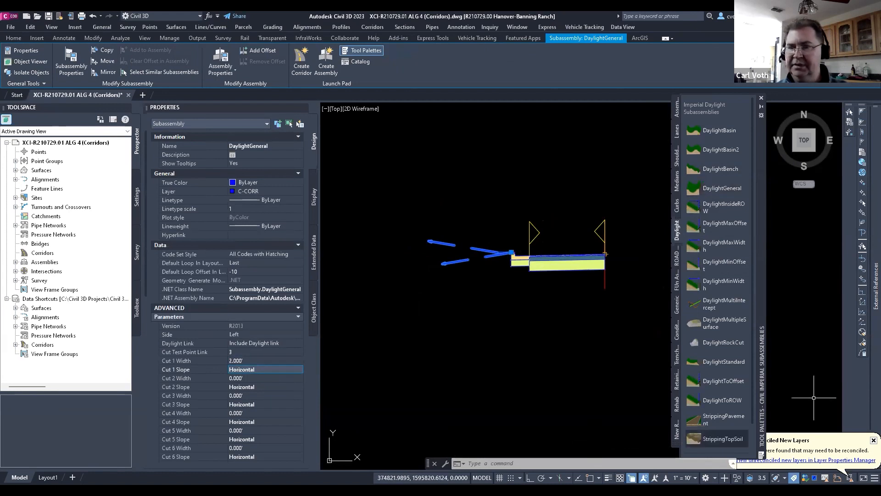
click(812, 398)
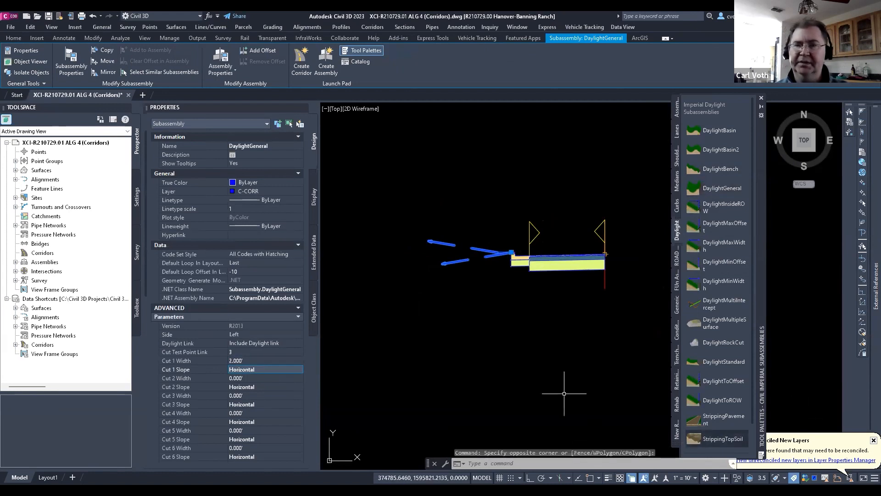
- Set the left DaylightGeneral subassembly's Flat Cut Slope and Medium Cut Slope both to 3:1
click(641, 436)
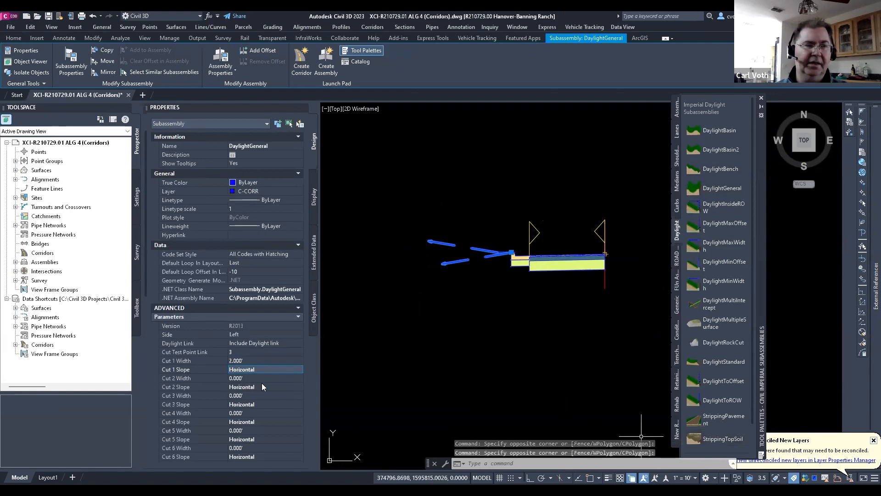
scroll(266, 367, down, 6)
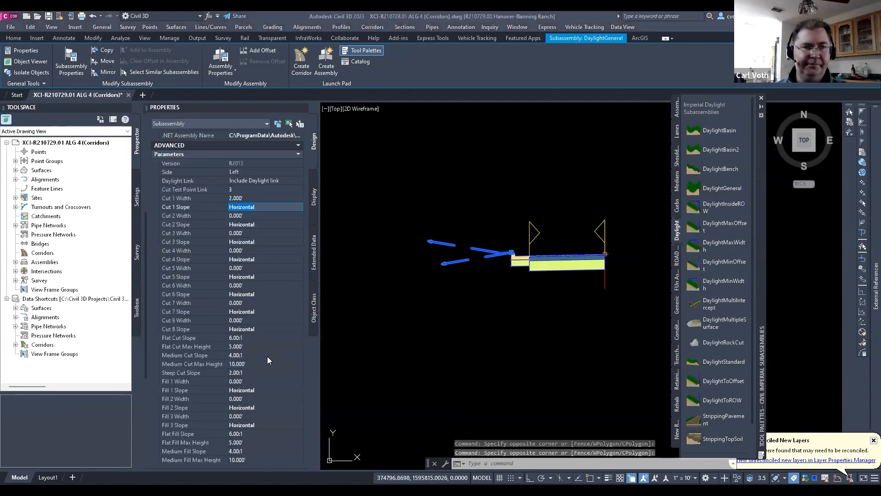
click(241, 338)
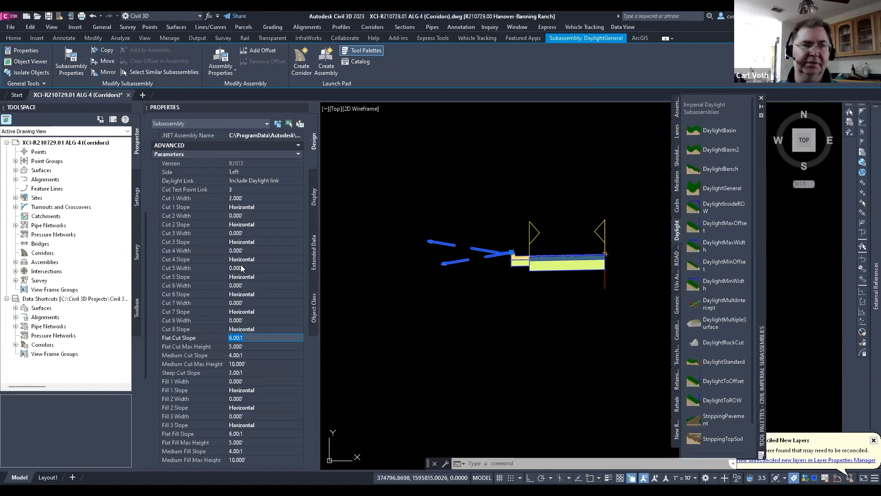
click(242, 346)
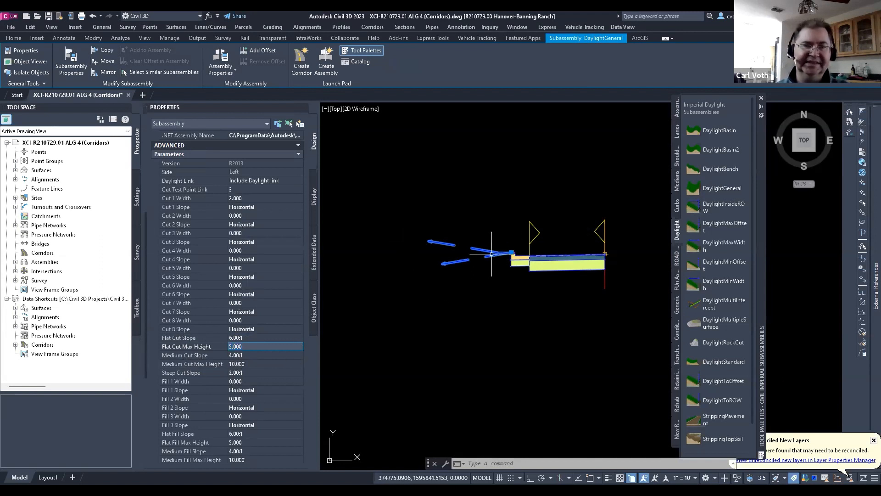
click(246, 337)
text(3)
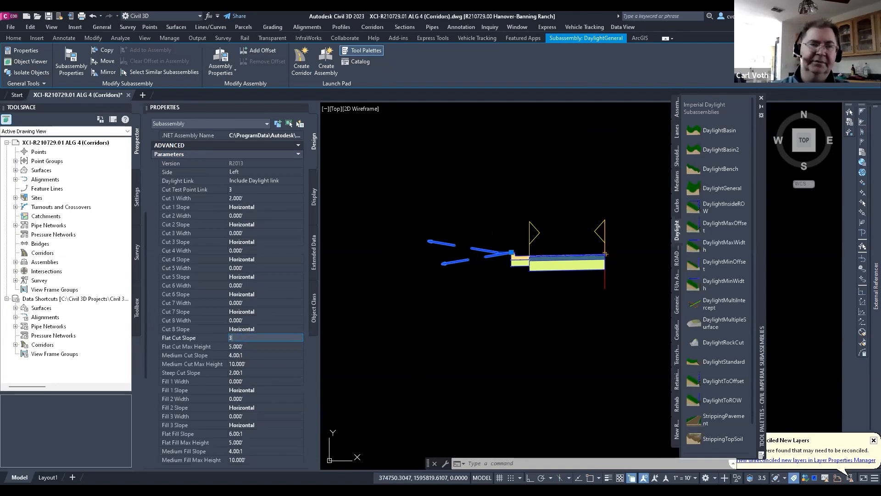
key(Return)
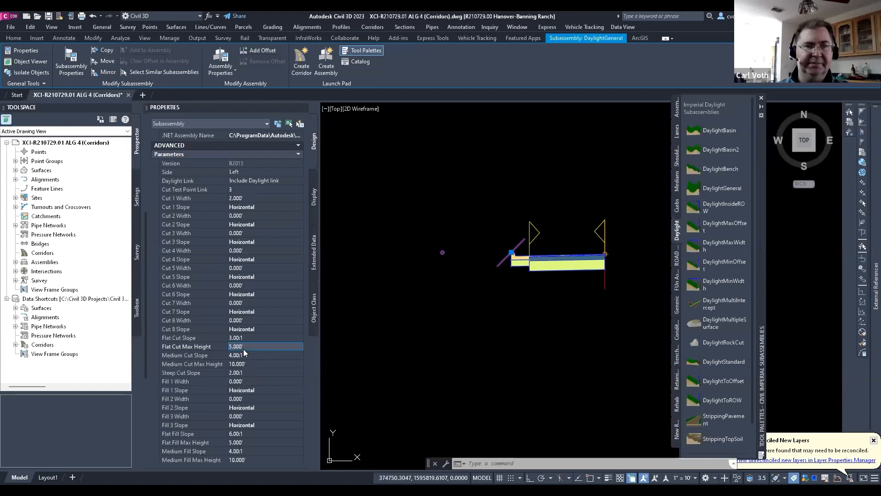
click(244, 352)
text(3)
key(Tab)
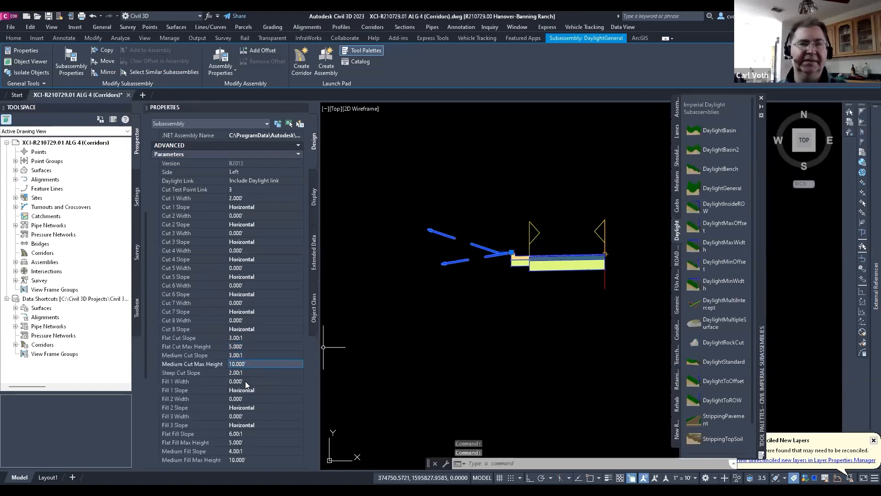
- Set the daylight's Steep, Medium and Flat Fill Slopes each to 3:1 and clear the selection
click(243, 370)
scroll(259, 333, down, 6)
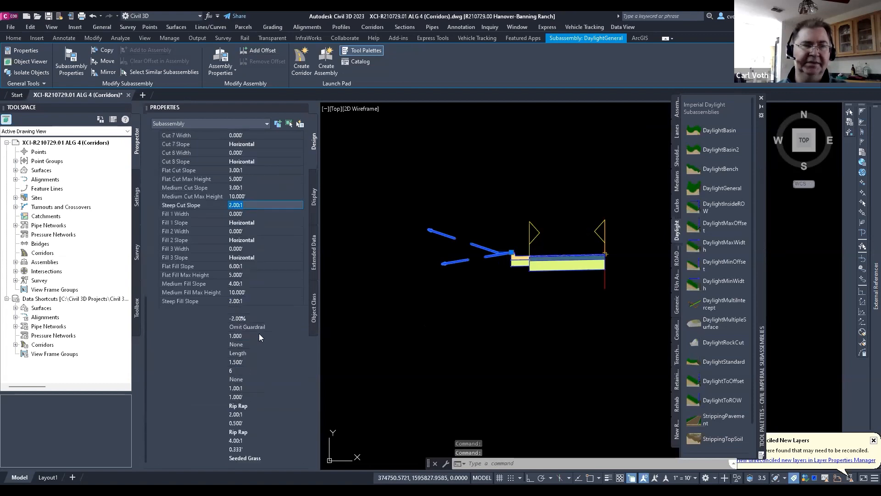
click(248, 302)
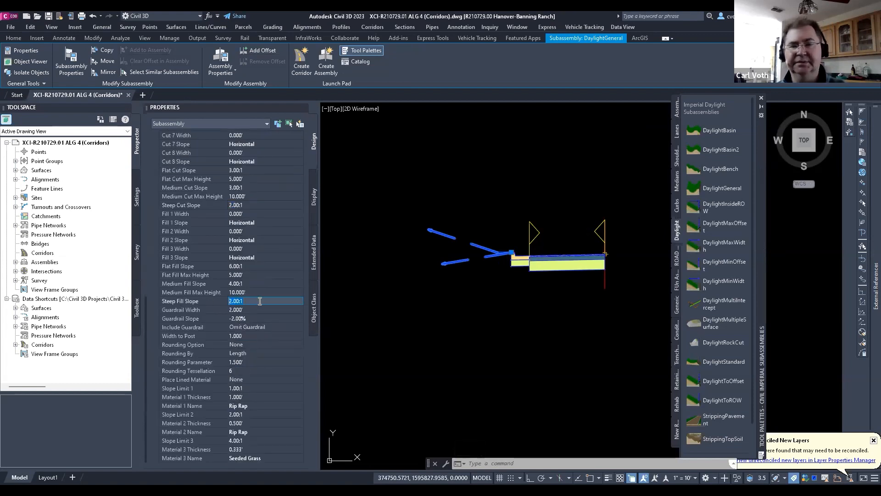
click(247, 283)
text(3)
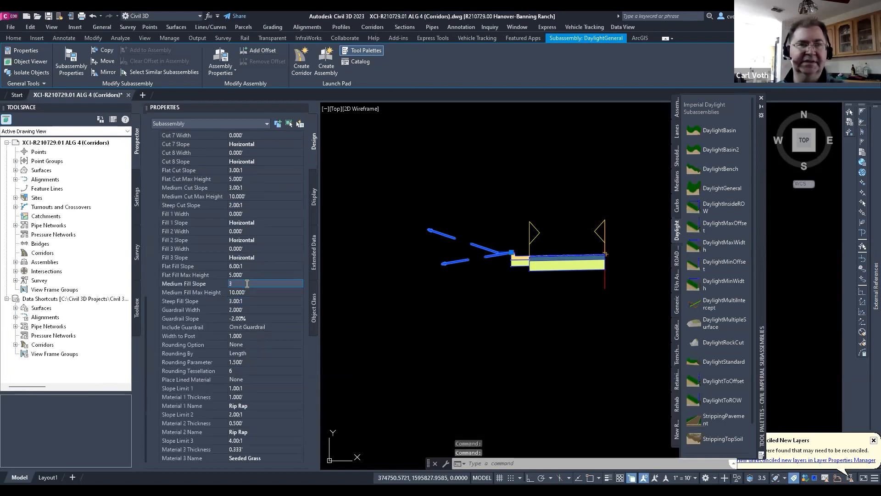
click(247, 265)
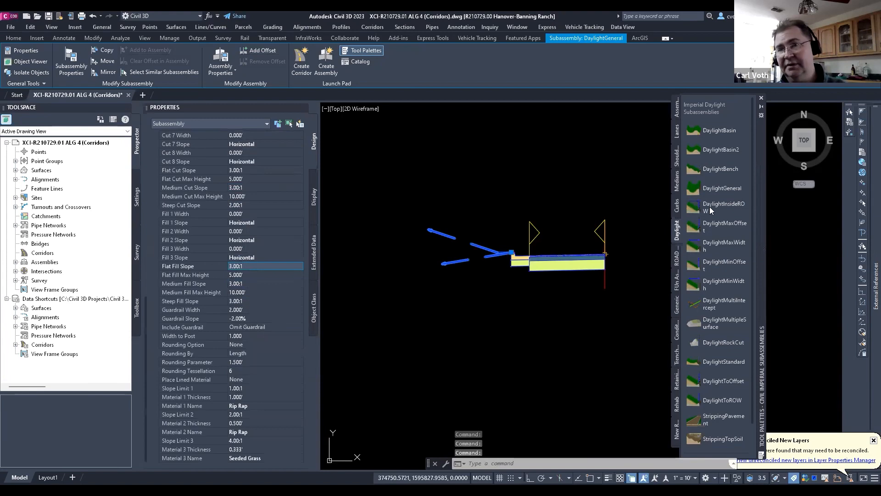
key(Escape)
key(Escape)
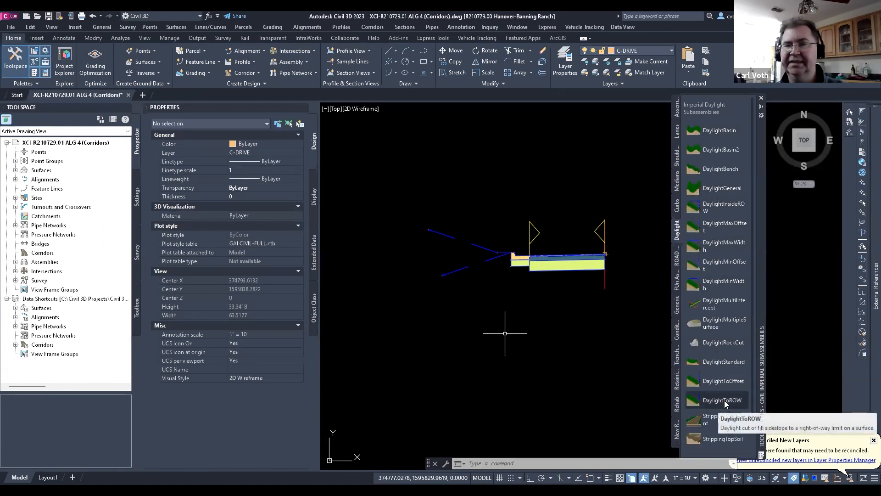
- Open the assembly properties of ROAD A FULL and display its construction structure of left-side subassemblies
scroll(560, 282, down, 6)
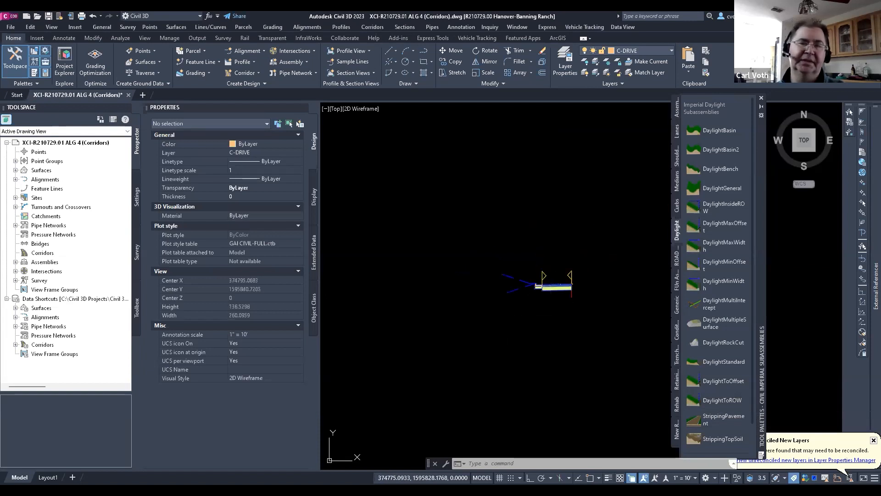
key(Escape)
key(Escape)
key(Escape)
scroll(587, 292, up, 6)
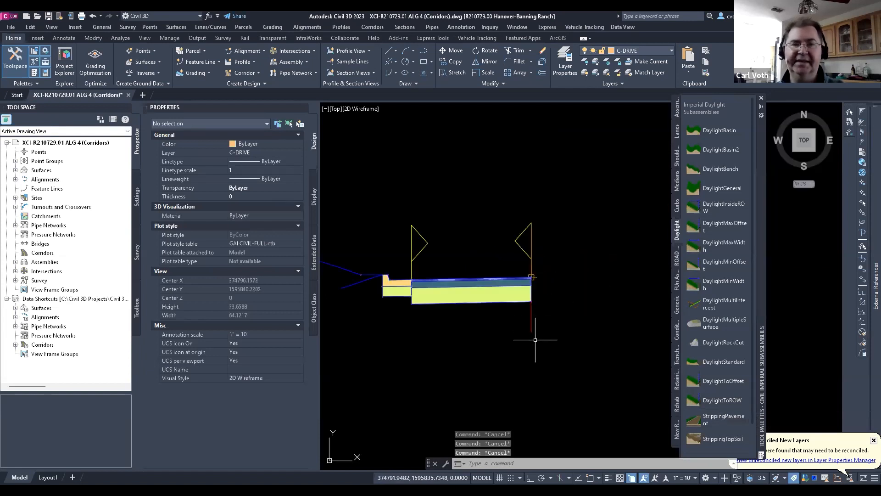
click(531, 322)
right_click(532, 322)
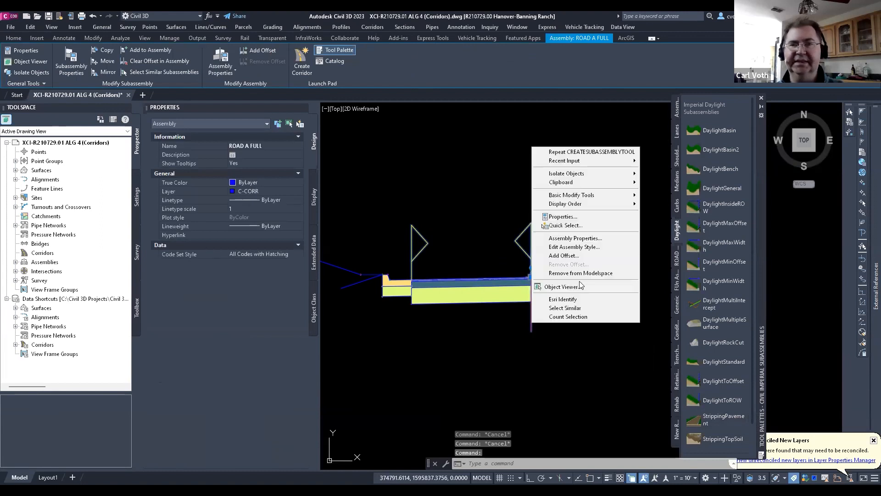
click(571, 238)
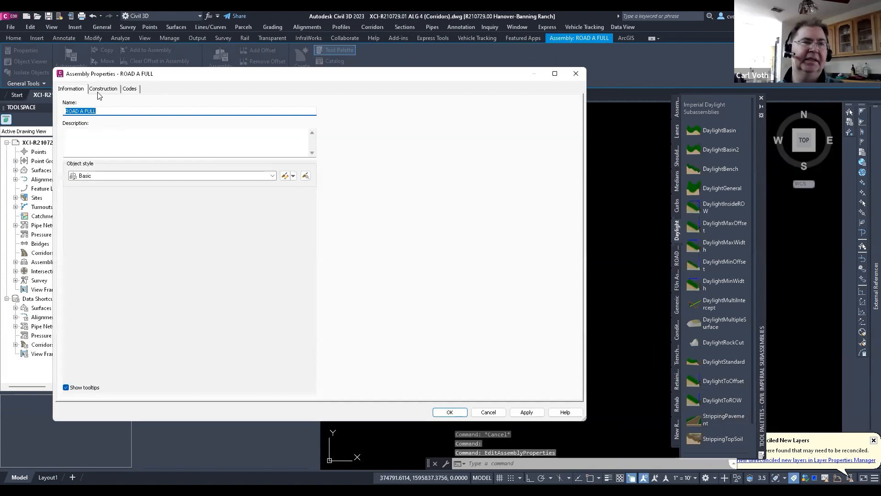
click(102, 89)
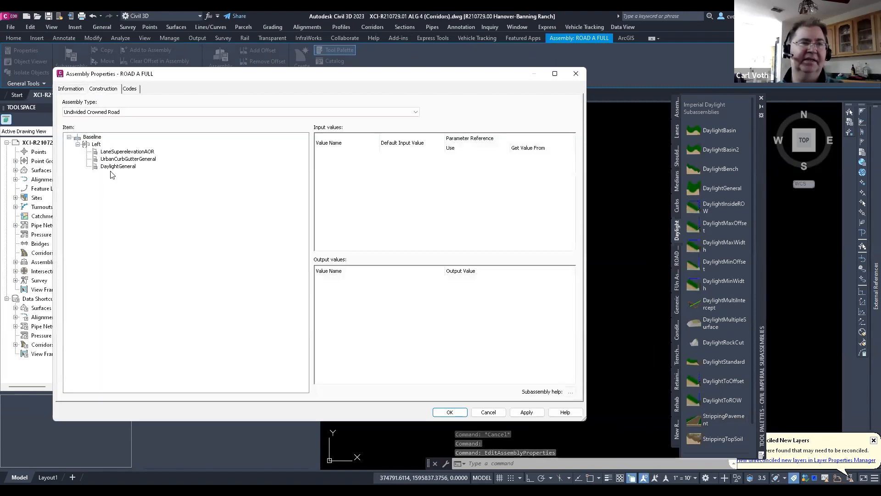
click(135, 152)
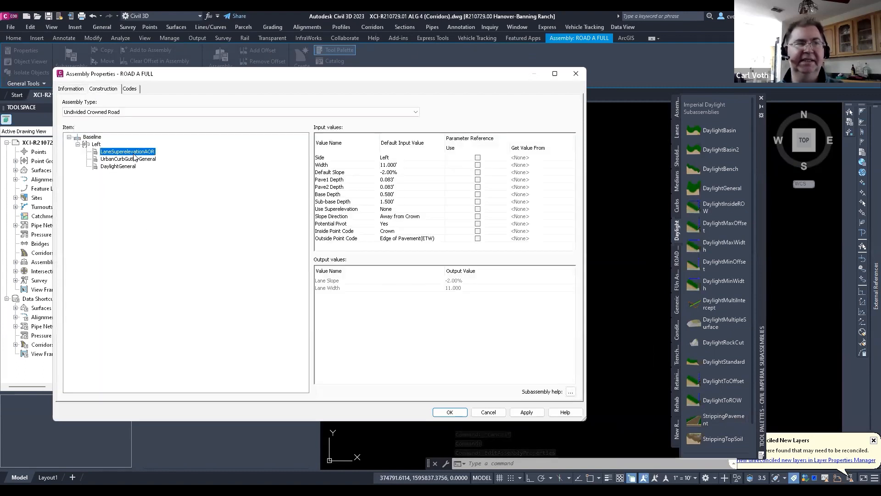
click(147, 152)
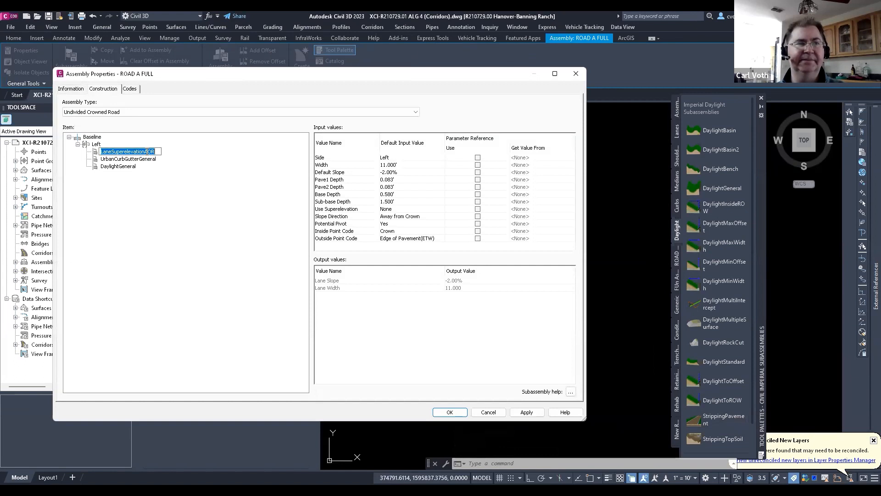
right_click(138, 151)
click(137, 151)
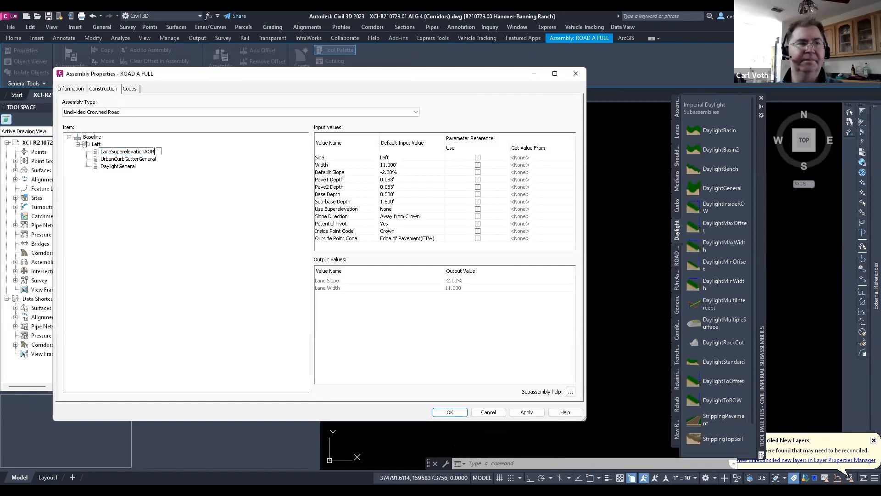
right_click(155, 151)
- Rename the UrbanCurbGutterGeneral subassembly in the left group as CURB LI
click(131, 161)
click(132, 160)
right_click(133, 161)
click(160, 168)
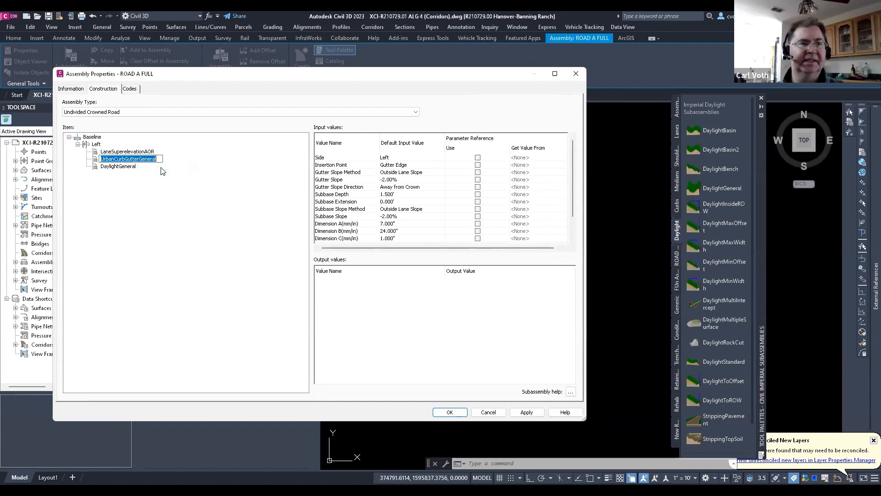
text(CURB LI)
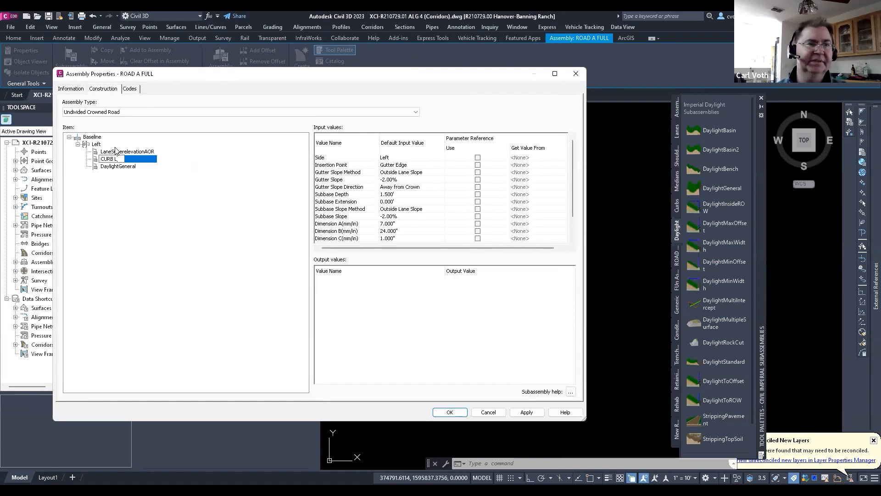
- Rename the LaneSuperelevationAOR subassembly as LANE R and the DaylightGeneral subassembly as DL L
click(125, 154)
click(126, 153)
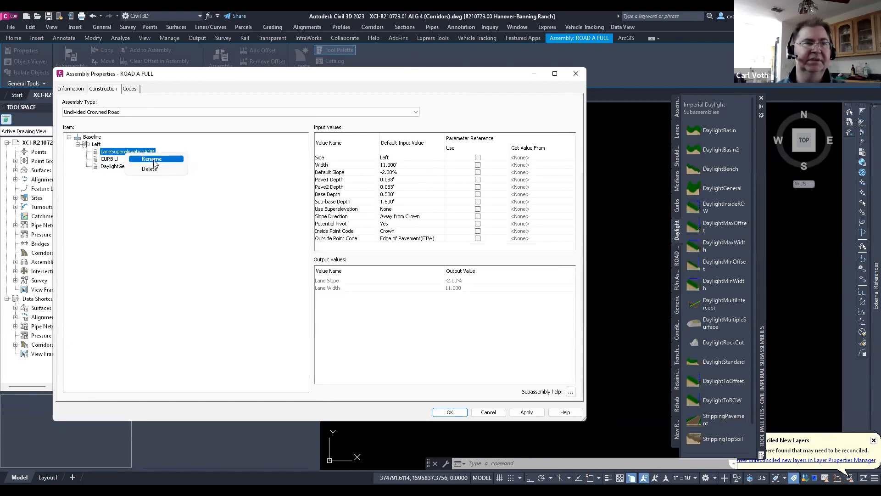
text(LANE R)
click(123, 168)
click(148, 175)
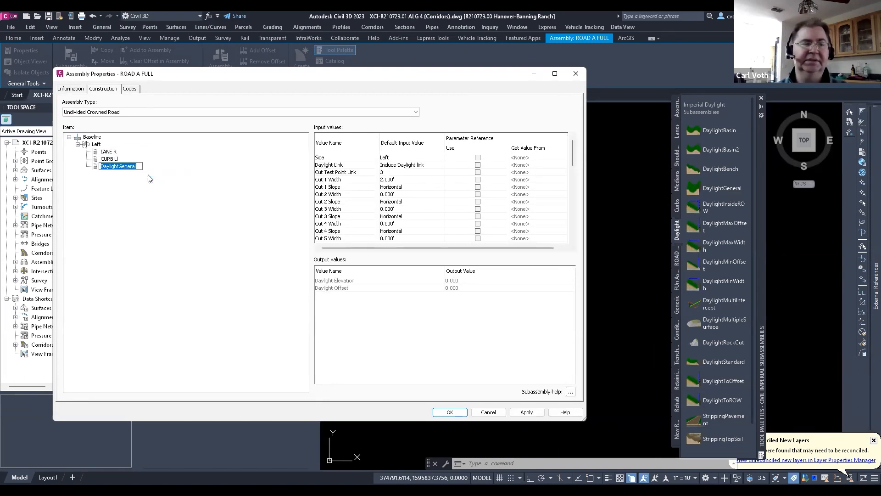
text(DL L)
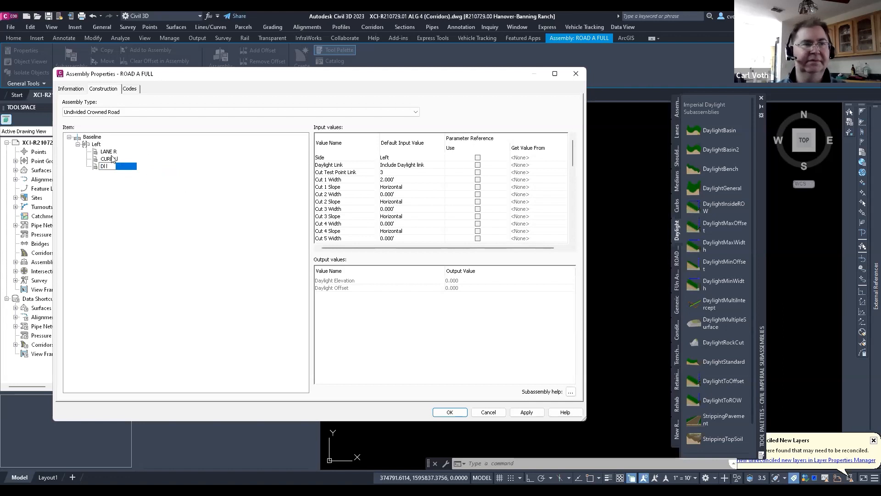
key(Return)
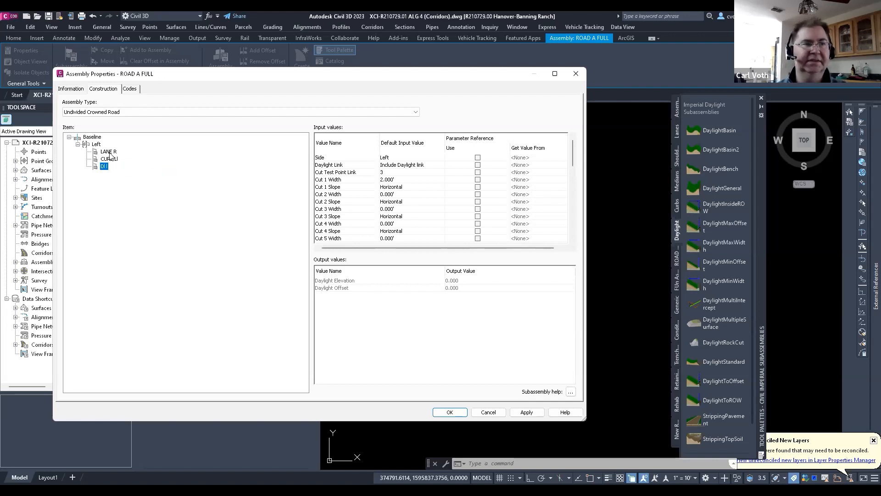
- Correct the lane subassembly's name to LANE RI, apply the changes and close the assembly properties
click(112, 155)
right_click(115, 155)
click(137, 158)
drag(114, 152, 124, 153)
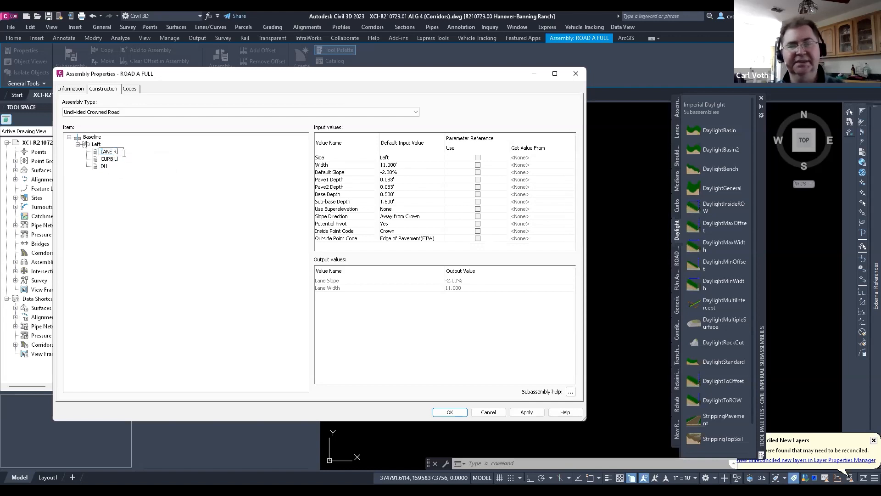
click(150, 237)
click(527, 412)
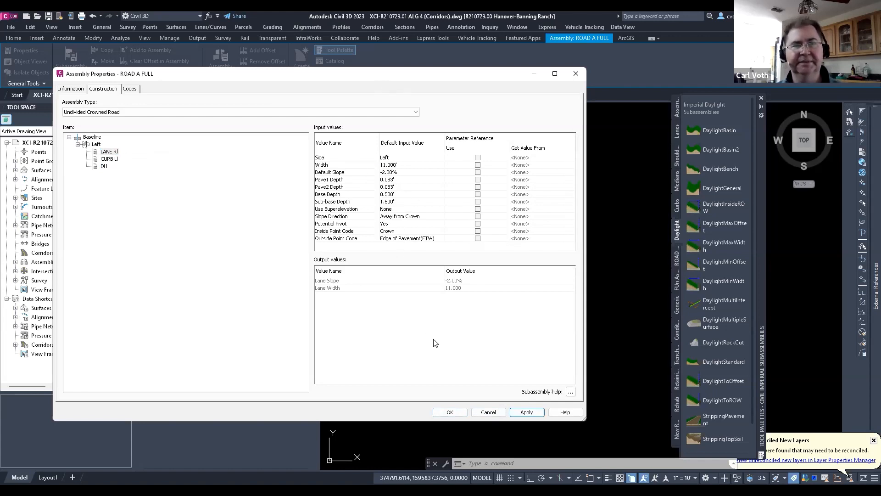
click(450, 412)
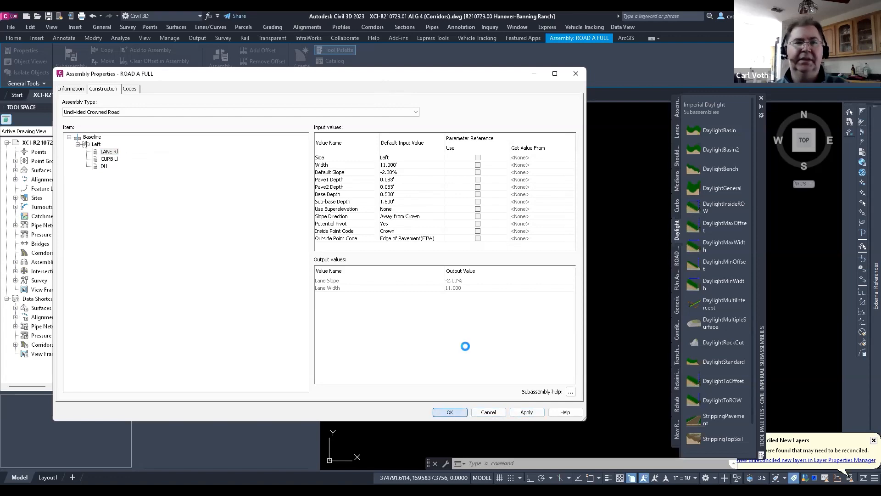
- Mirror the left lane, curb and daylight subassemblies to the opposite side of the ROAD A FULL baseline
scroll(476, 309, down, 2)
key(Escape)
key(Escape)
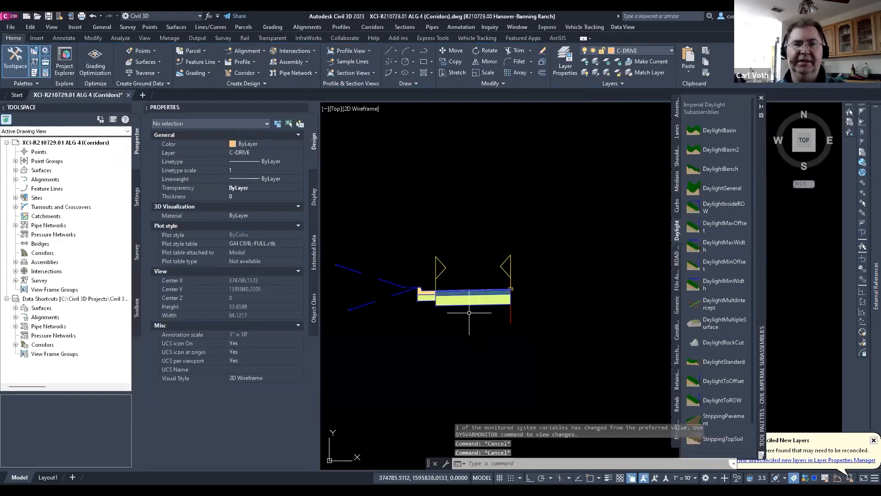
click(459, 305)
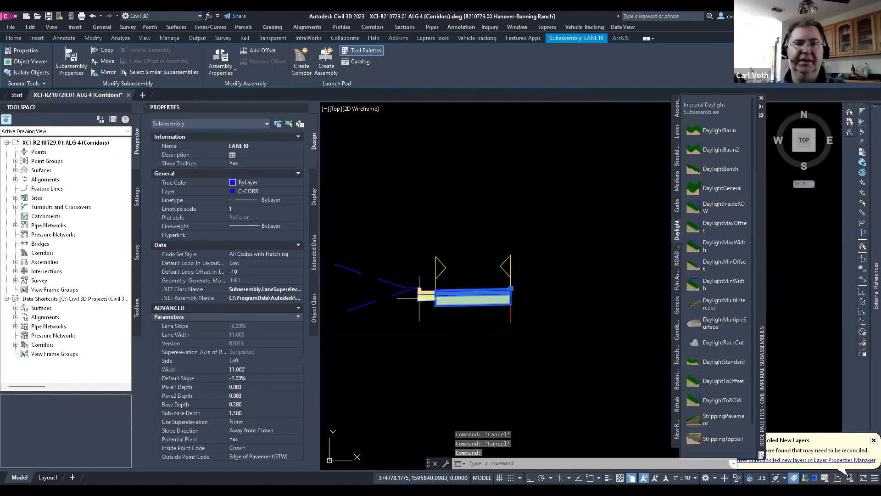
click(419, 298)
click(329, 256)
click(104, 72)
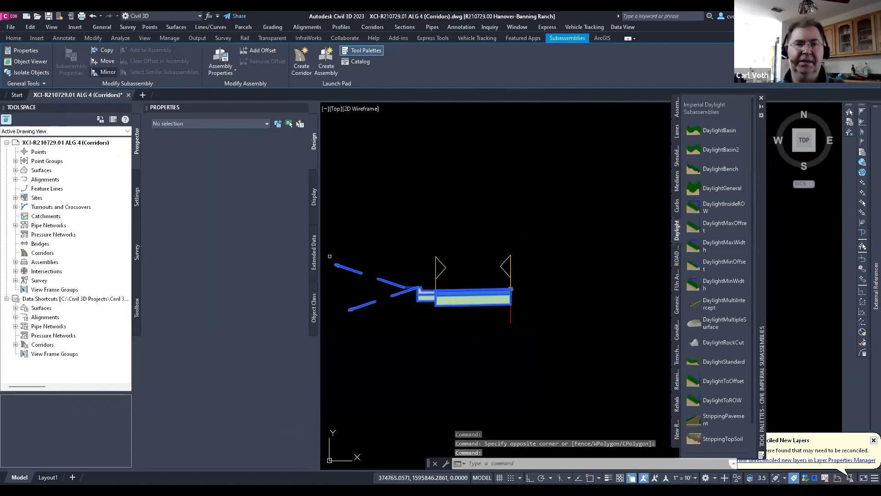
click(509, 314)
key(Escape)
key(Escape)
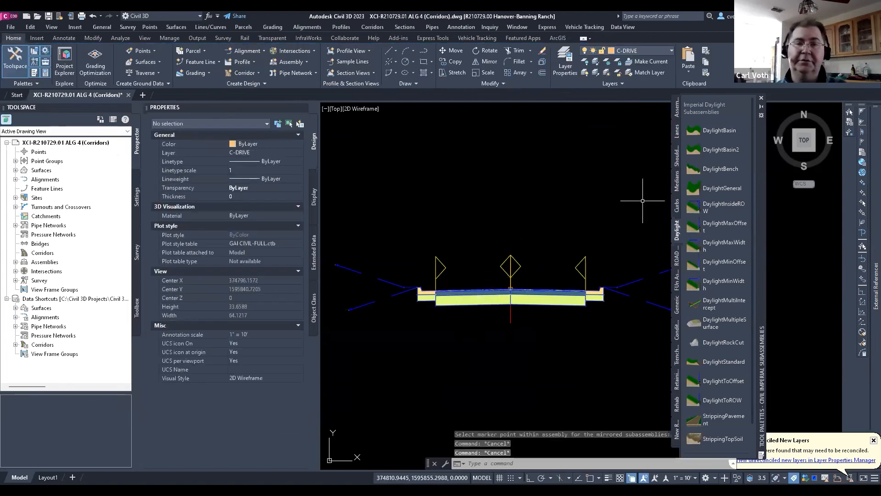
scroll(553, 229, down, 3)
key(Escape)
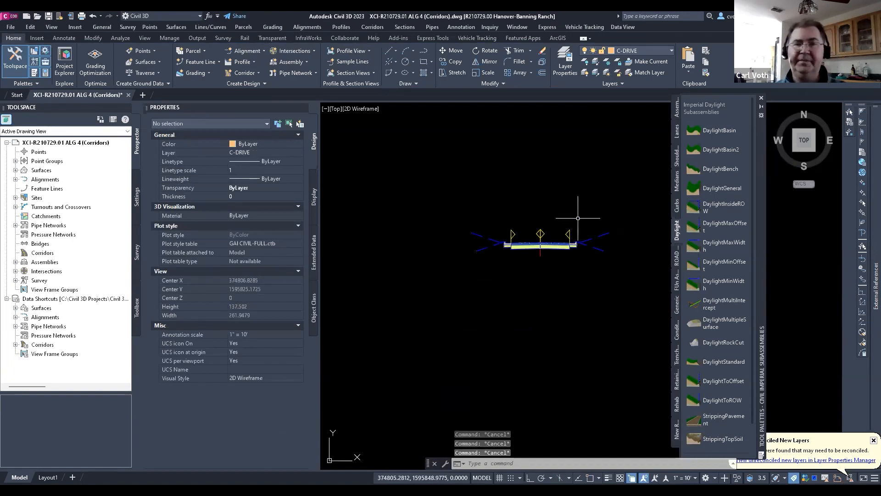
scroll(539, 234, down, 4)
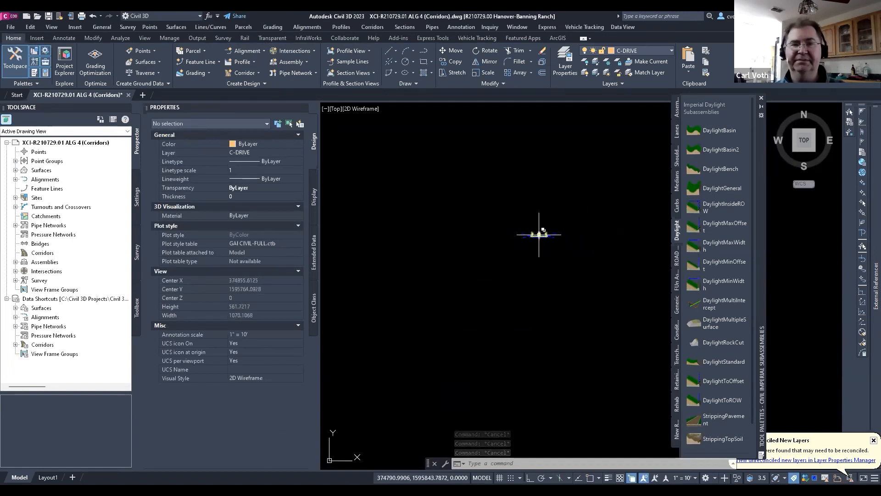
- Start creating a new corridor and name it ROAD A
scroll(600, 232, down, 6)
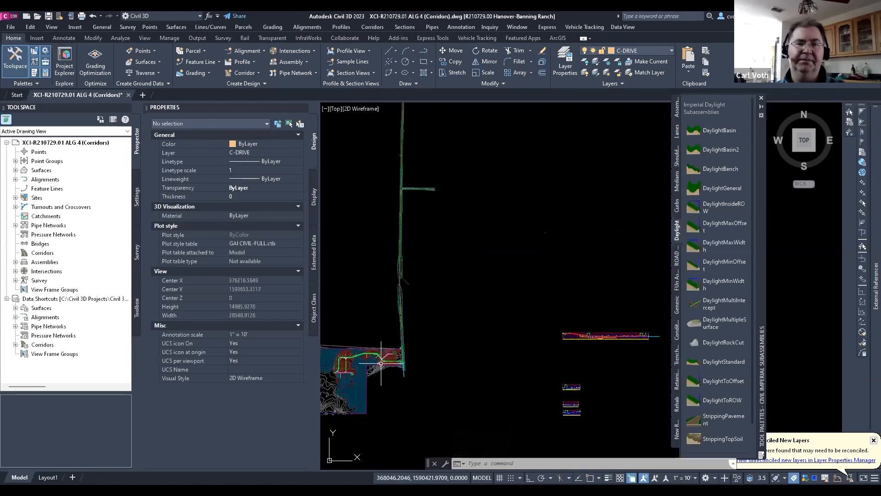
scroll(450, 353, up, 8)
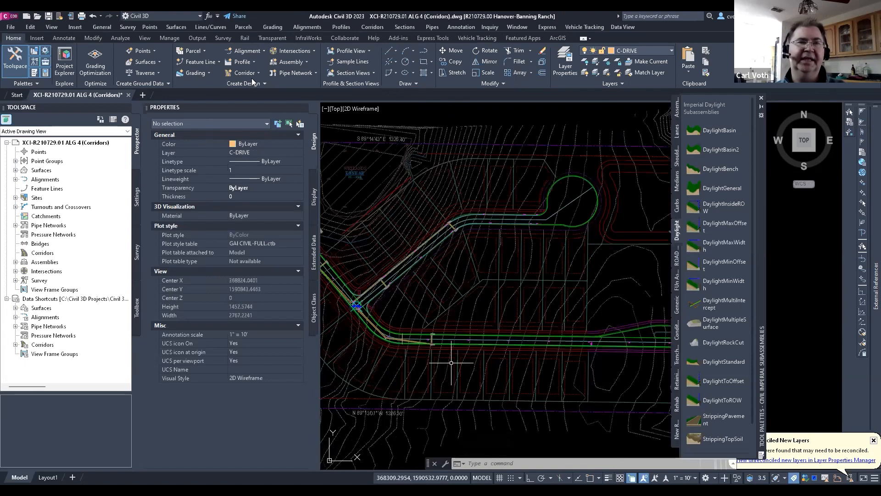
click(252, 73)
click(251, 91)
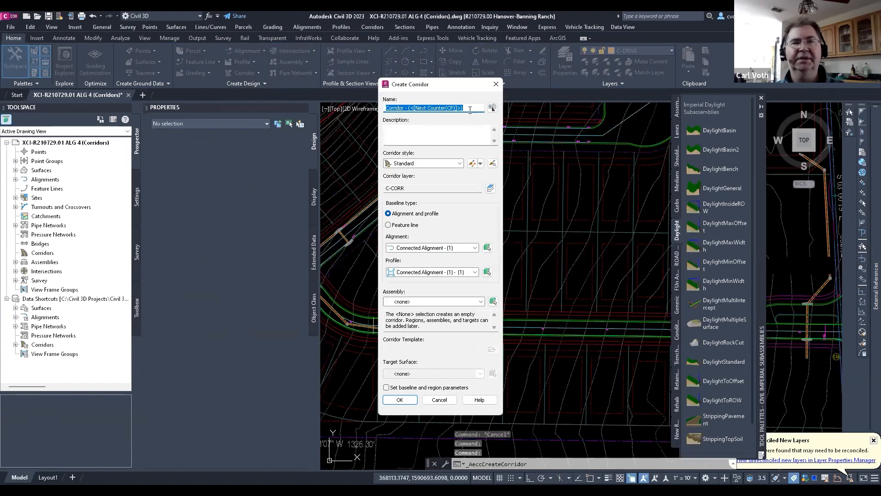
text(roa)
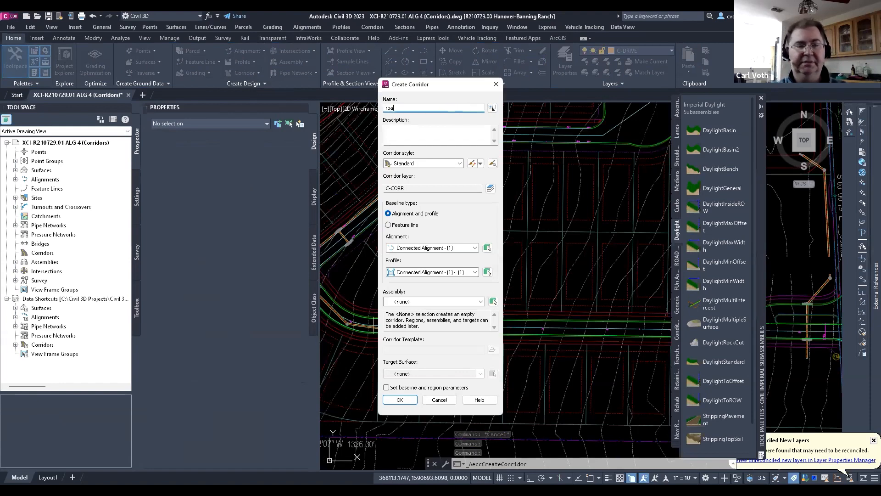
text(d a)
drag(418, 108, 329, 113)
text(ROAD A)
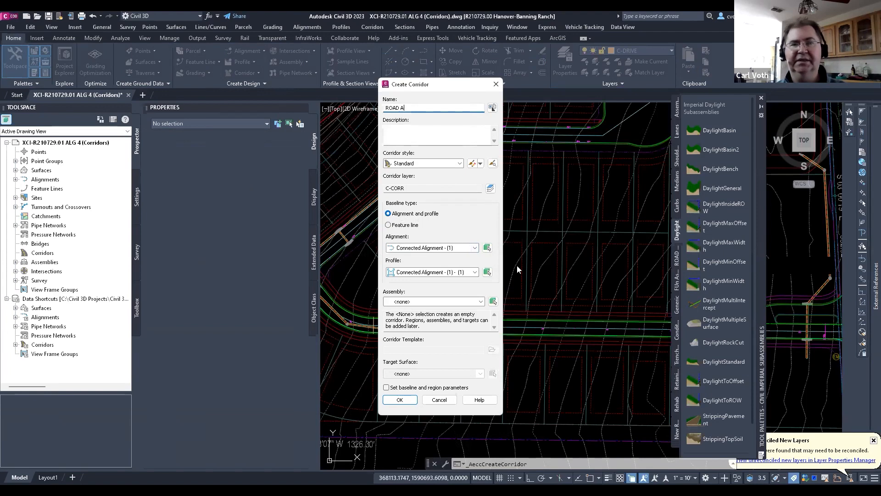
- Pick the ROAD A alignment from the drawing as the corridor baseline and assign the FG ROAD A PGL profile
click(488, 247)
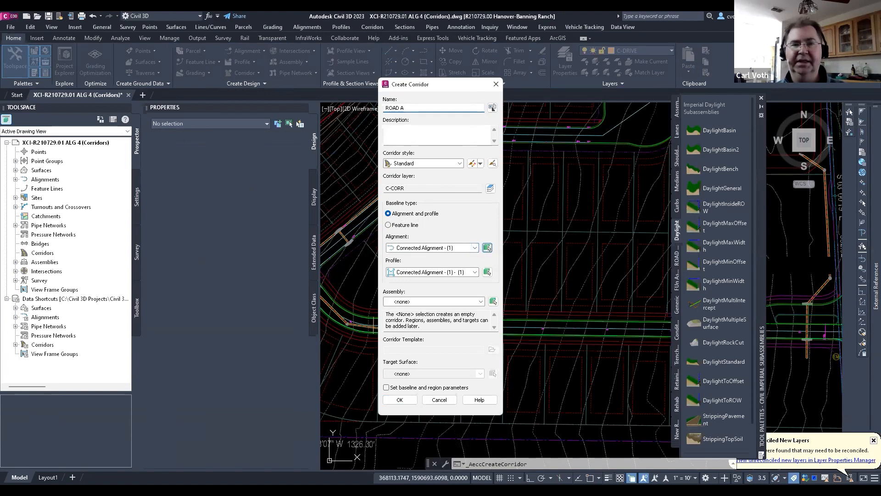
click(520, 330)
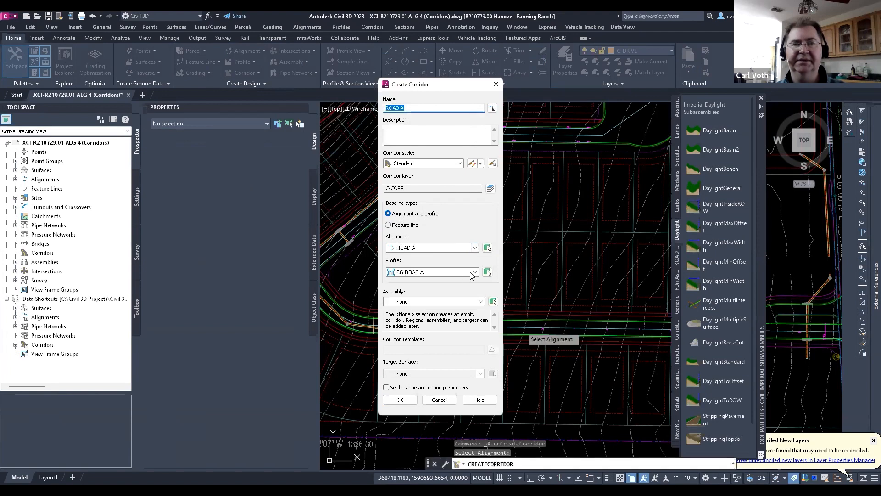
click(474, 272)
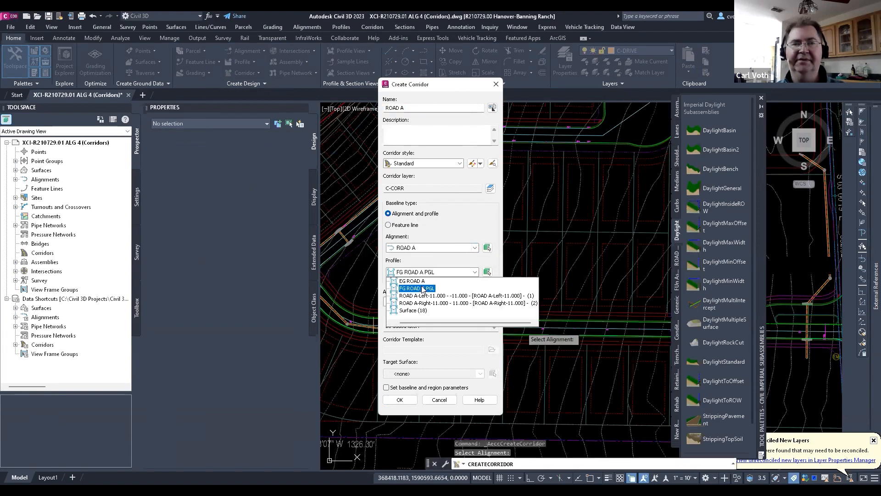
click(422, 289)
- Assign the ROAD A FULL assembly and target surface XCI-R210729.00 EX, and continue to the baseline and region parameters
click(437, 302)
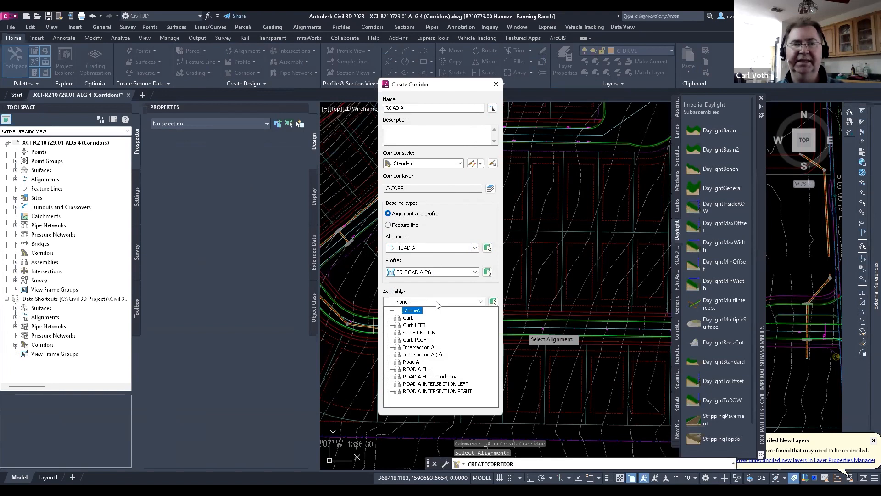
click(414, 370)
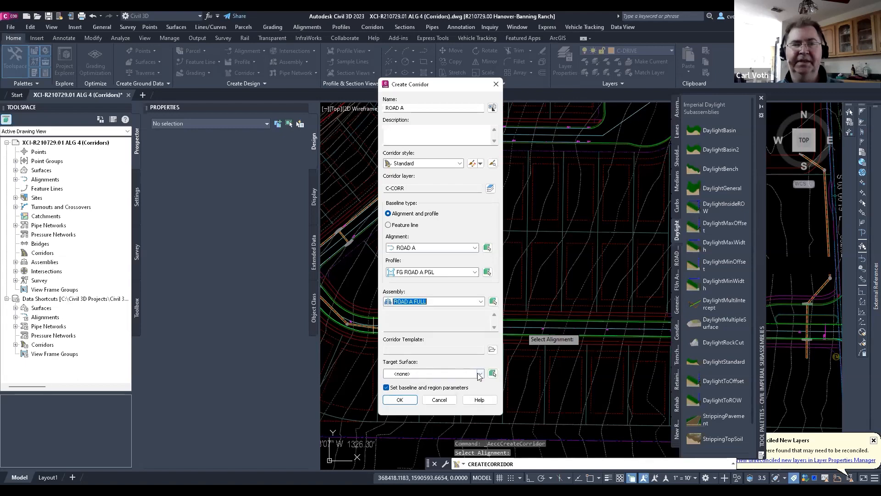
click(480, 374)
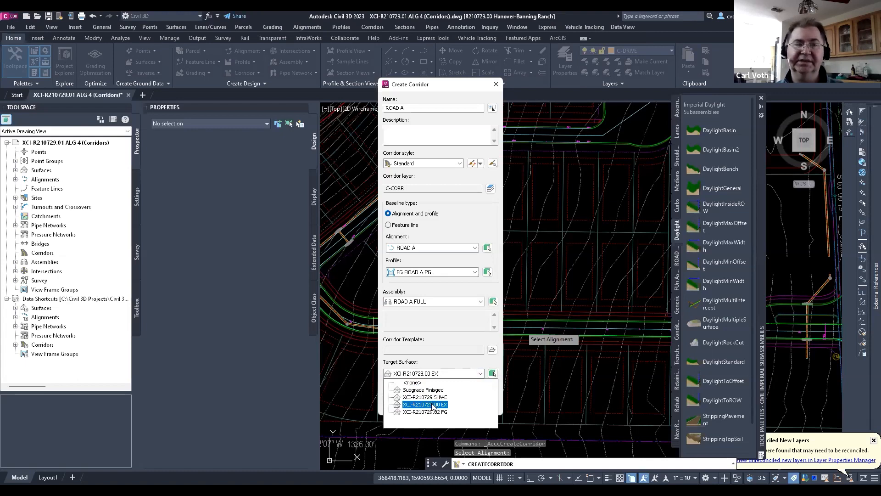
click(432, 406)
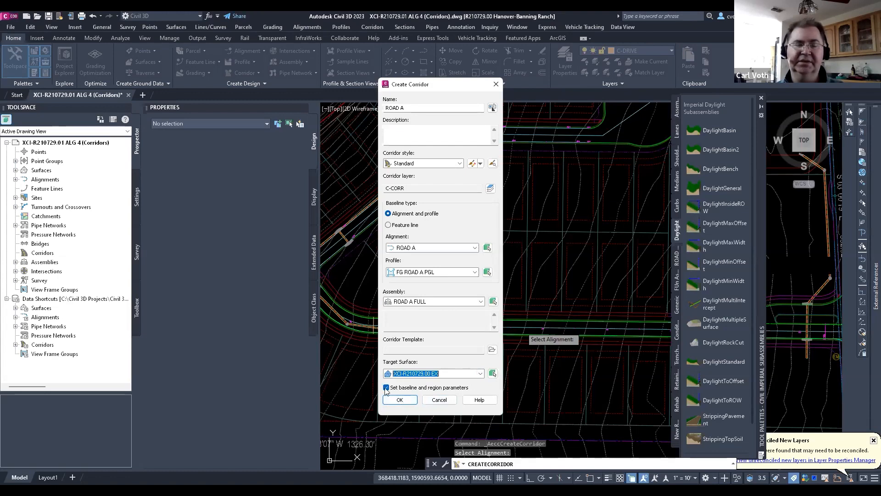
click(404, 400)
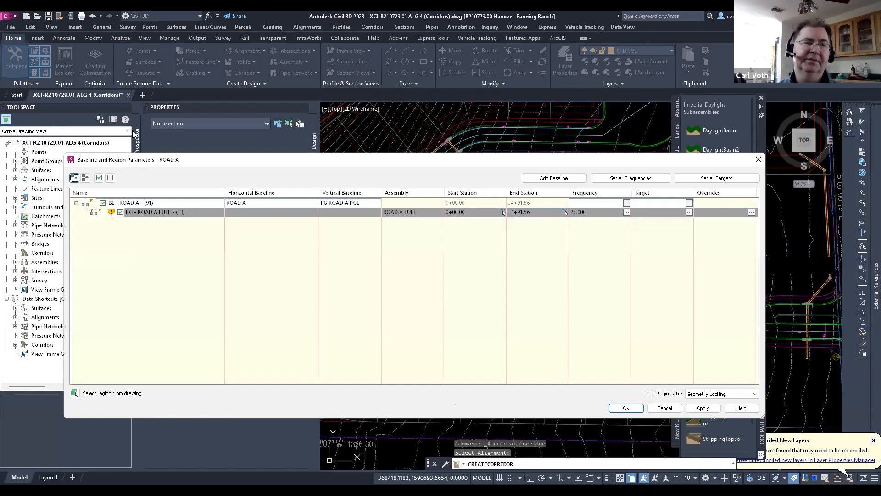
- Check the ROAD A baseline in the drawing and its FG ROAD A PGL profile selection
click(121, 202)
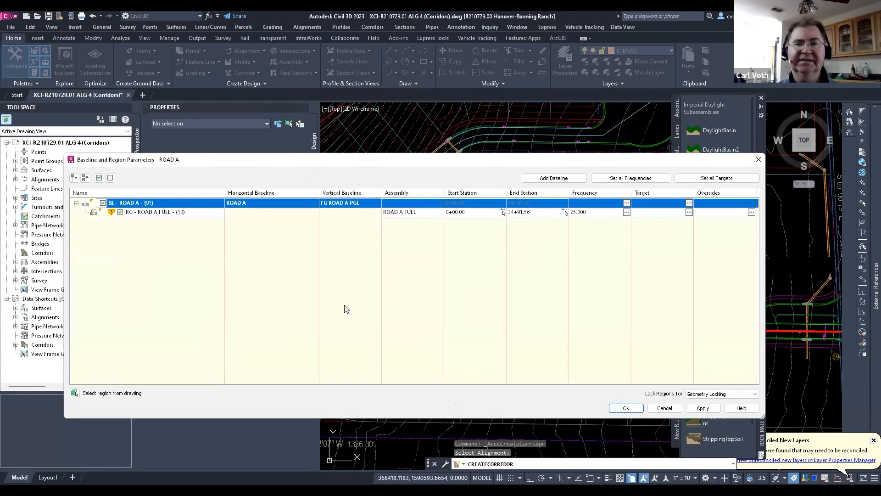
drag(453, 159, 511, 358)
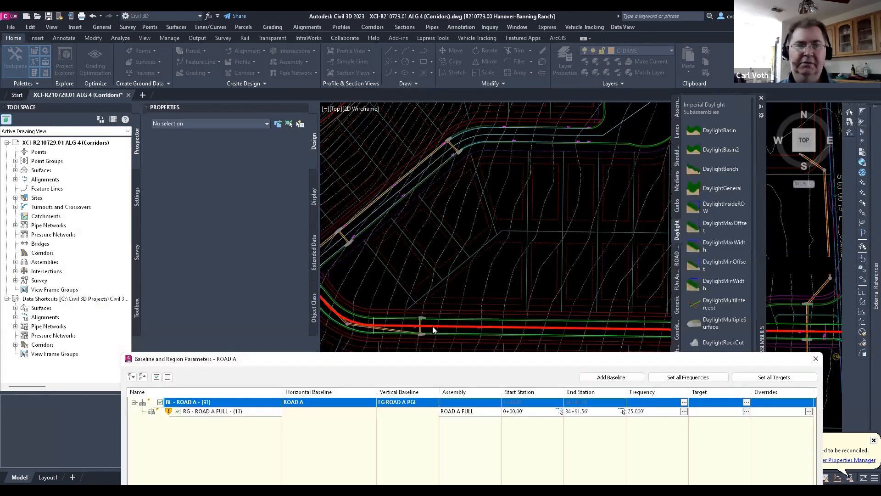
click(410, 406)
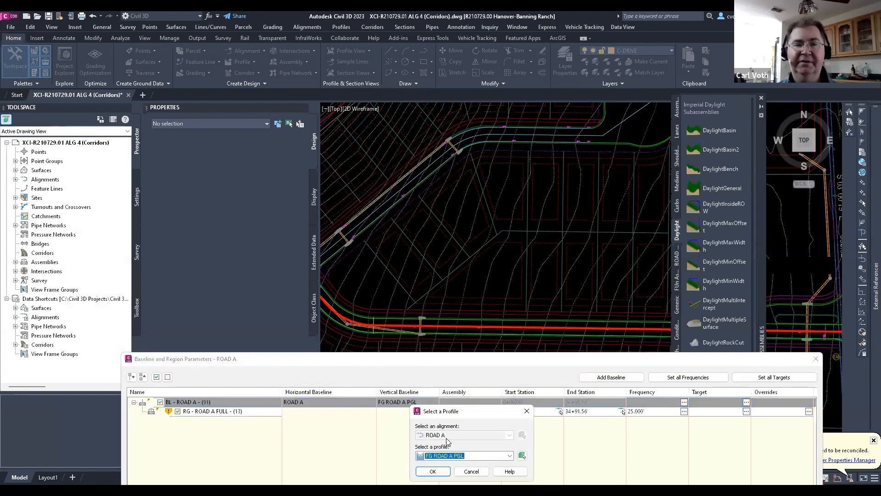
click(448, 455)
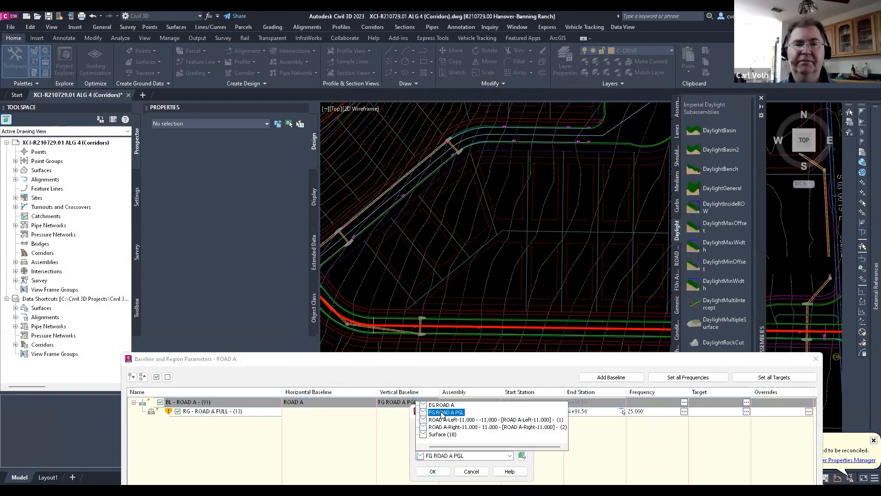
click(442, 413)
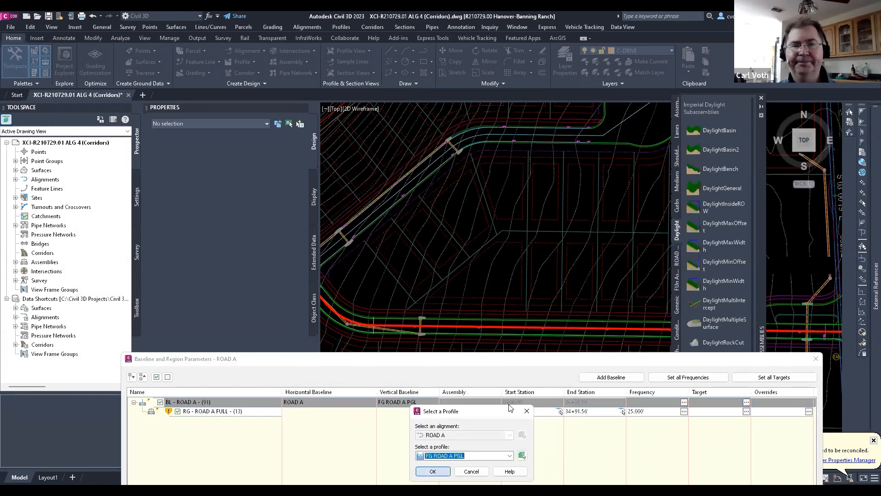
key(Return)
- Set the ROAD A FULL region's frequency to 5.0 feet for both the horizontal curve increment and along vertical curves
click(218, 411)
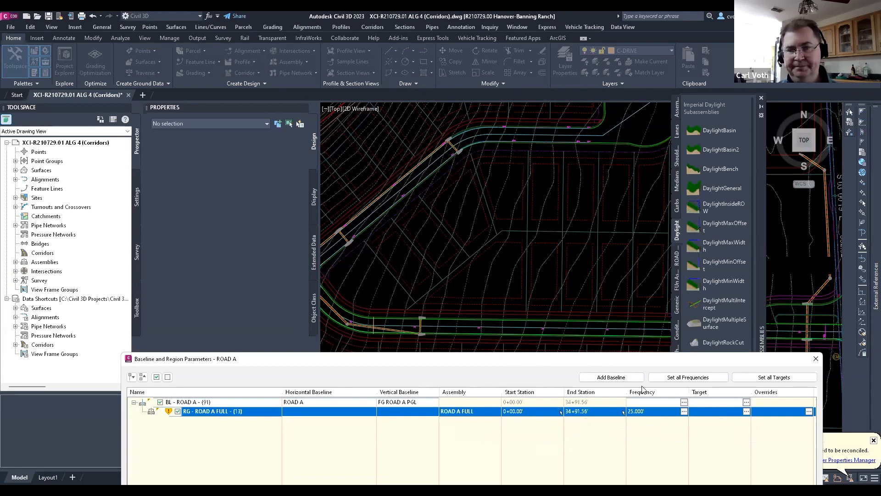
click(684, 412)
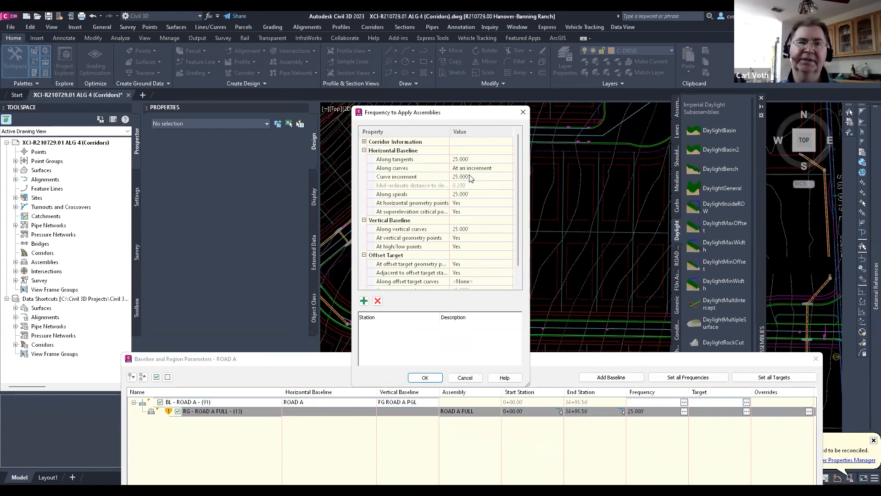
click(470, 177)
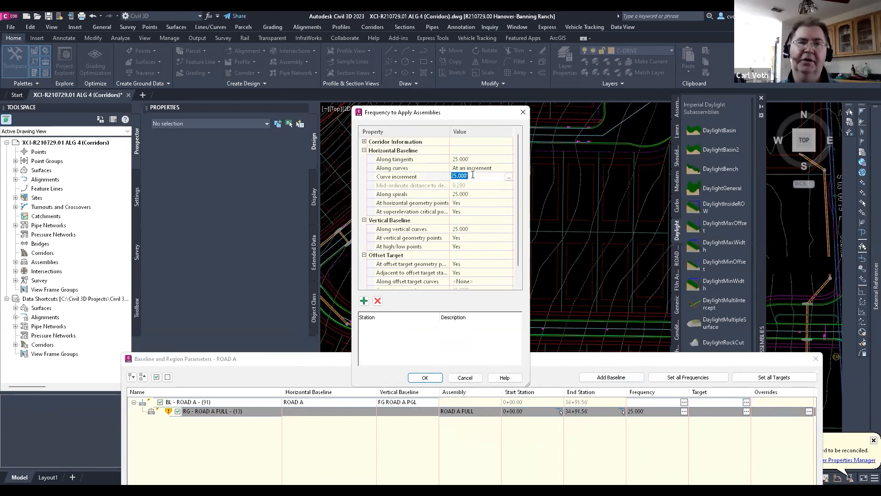
text(5)
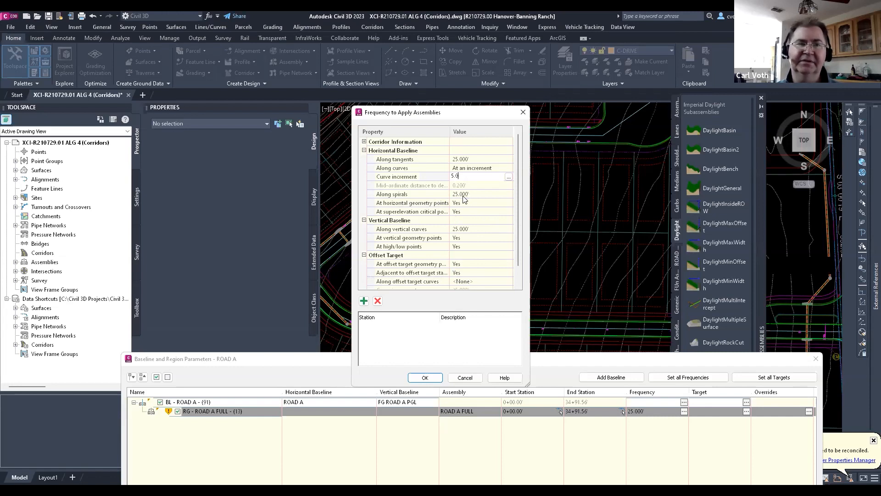
click(475, 228)
text(5)
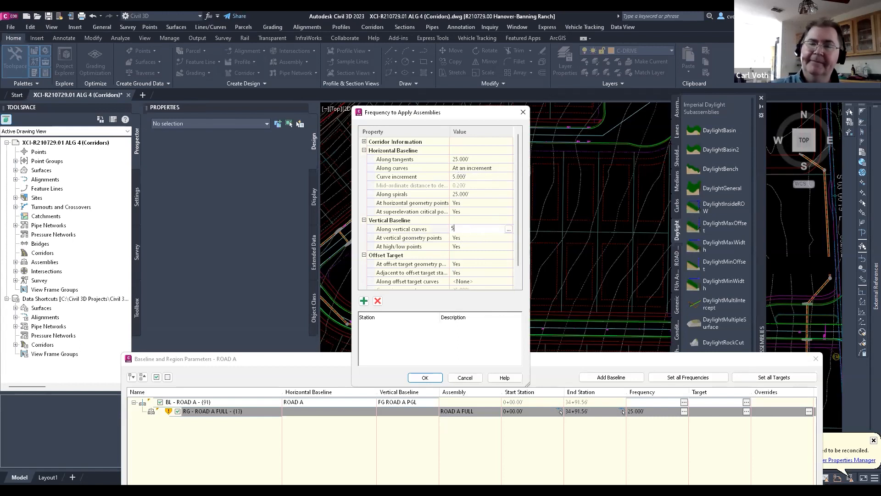
text(.0)
key(Return)
scroll(455, 256, down, 1)
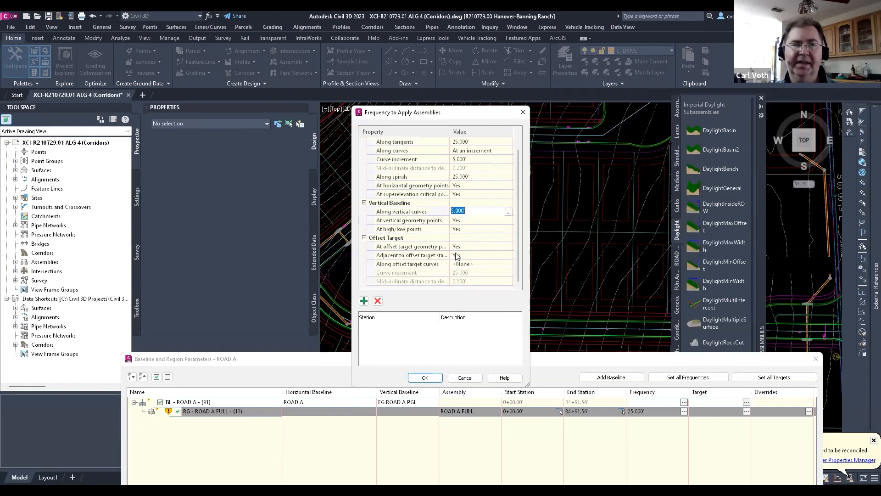
- Add assembly stations 2+92.09, 2+71.59 and 1+46.90 at endpoints along the road widening and accept the frequency settings
click(364, 301)
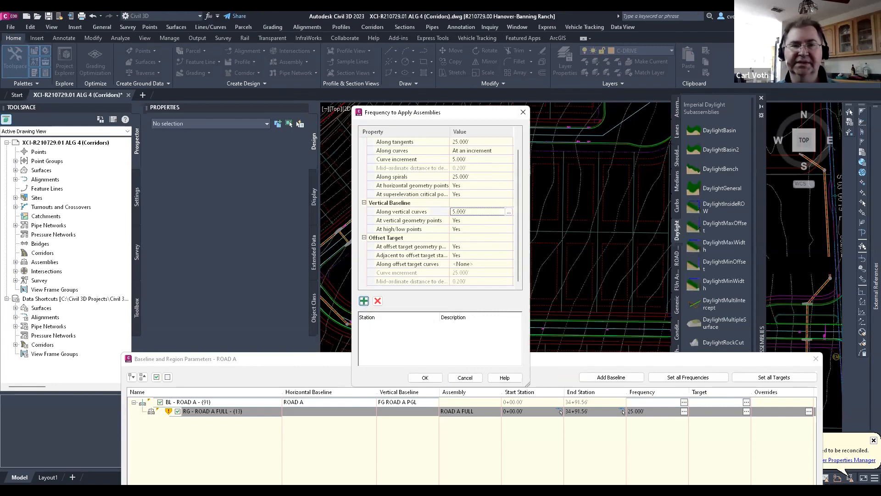
shift+right_click(445, 307)
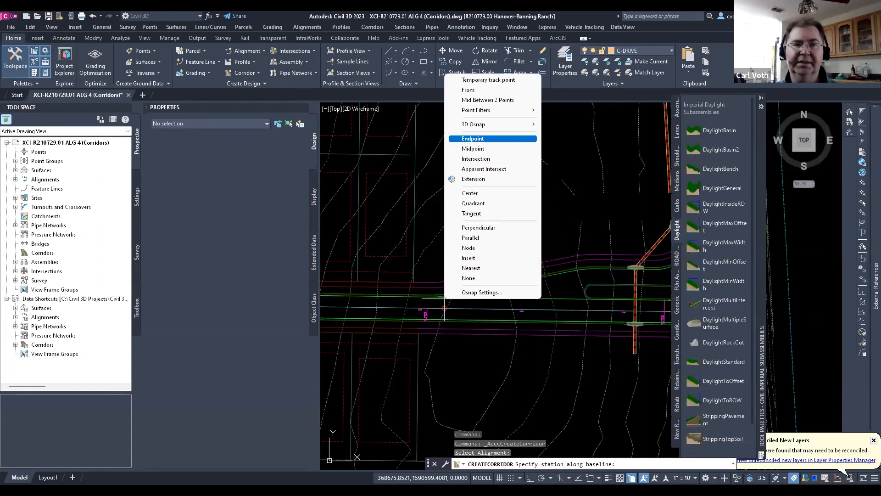
click(590, 269)
shift+right_click(590, 270)
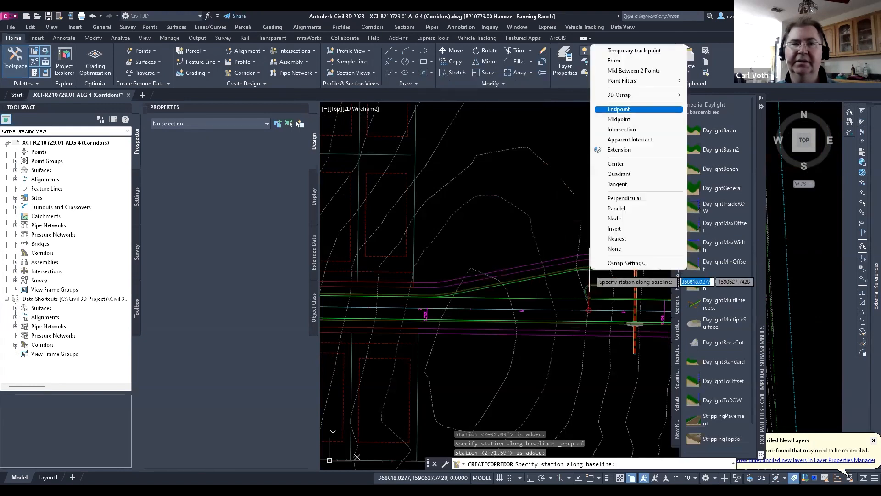
key(Escape)
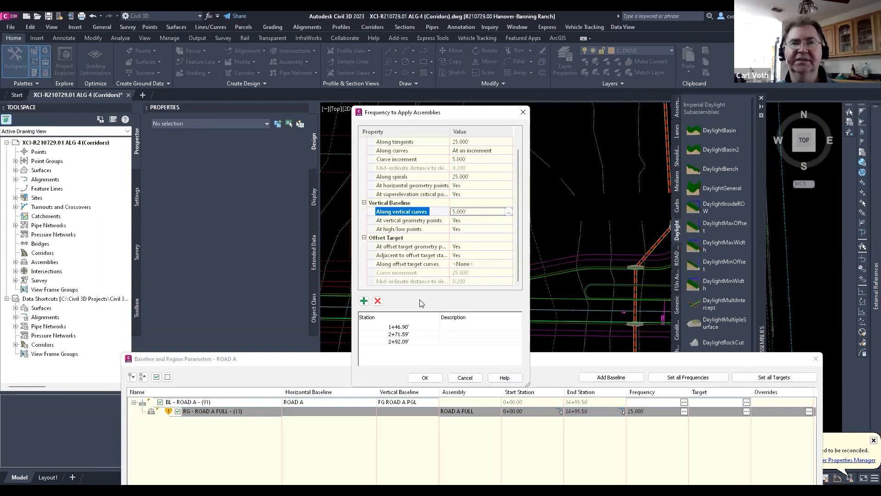
click(425, 378)
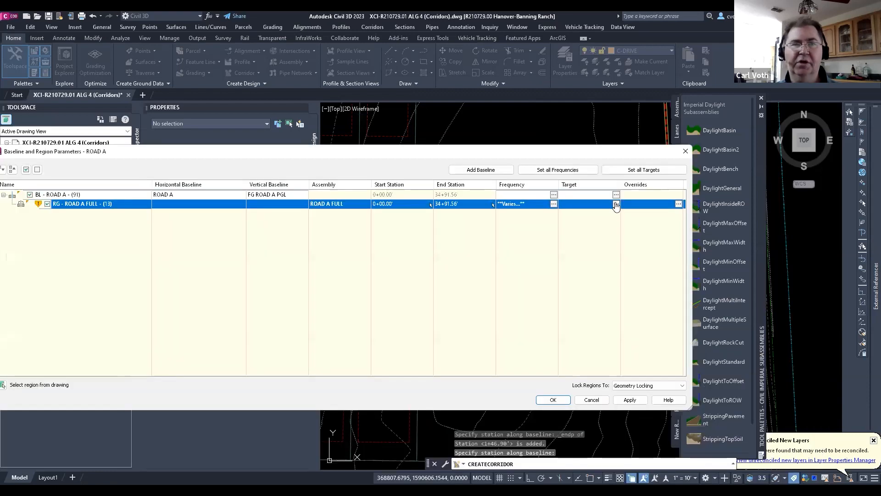
- Target the right LANE RI's width to the widened pavement edge line picked in the drawing, and build the ROAD A corridor
click(615, 204)
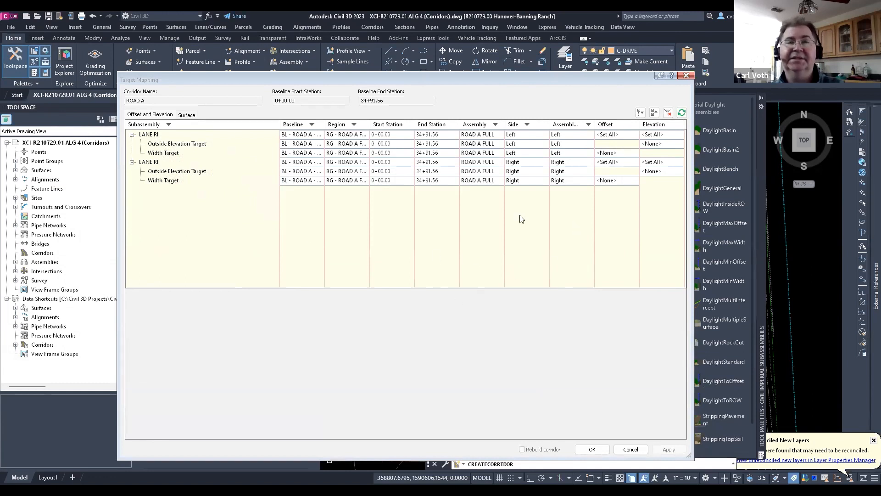
click(166, 155)
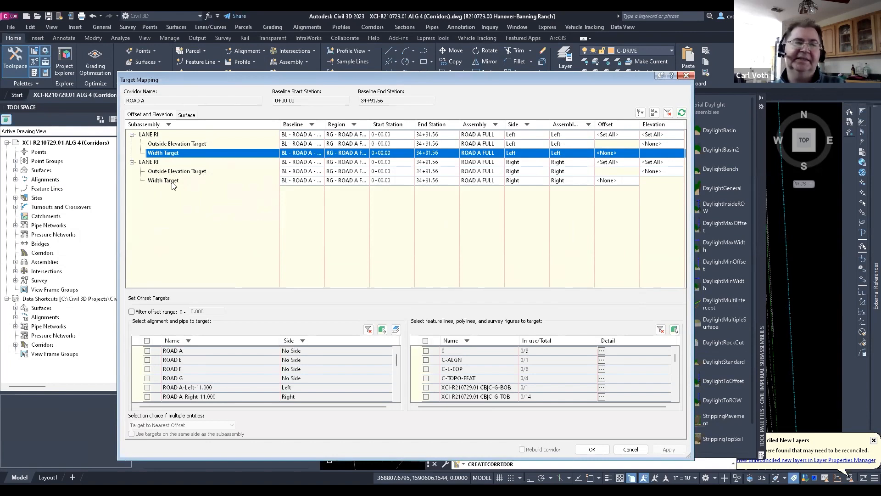
click(171, 182)
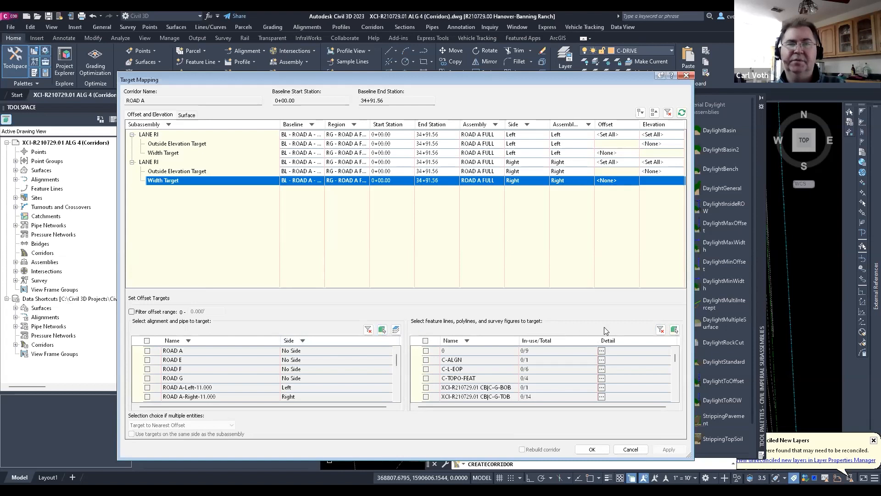
click(674, 330)
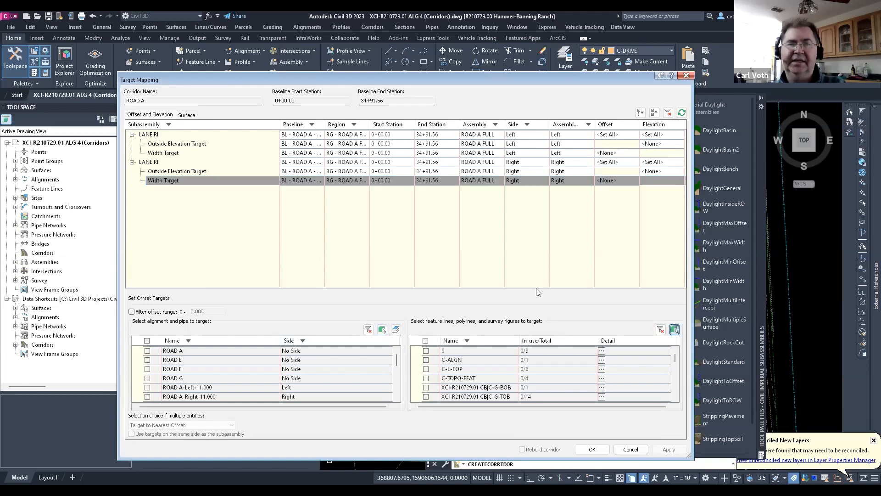
click(592, 449)
click(553, 400)
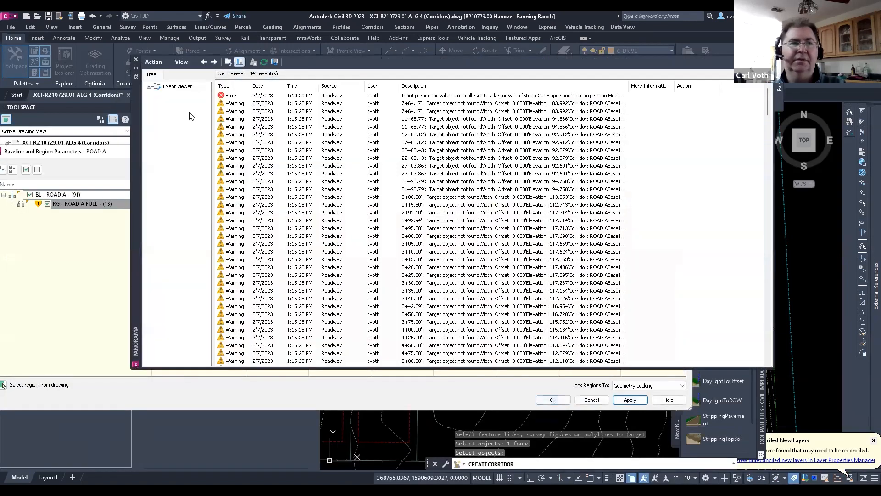
click(553, 400)
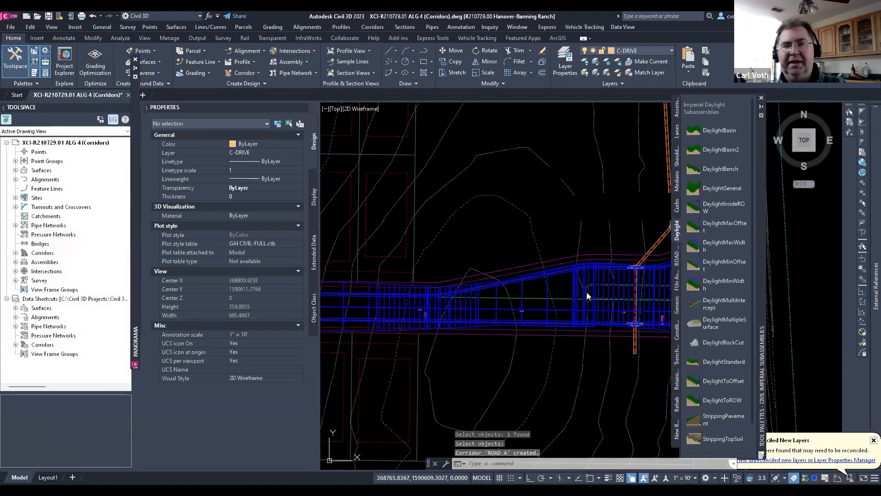
- Set a 1.00 grade along the widened pavement edge feature line from the taper's start to the curb return's end, accepting the start elevation
scroll(528, 317, up, 3)
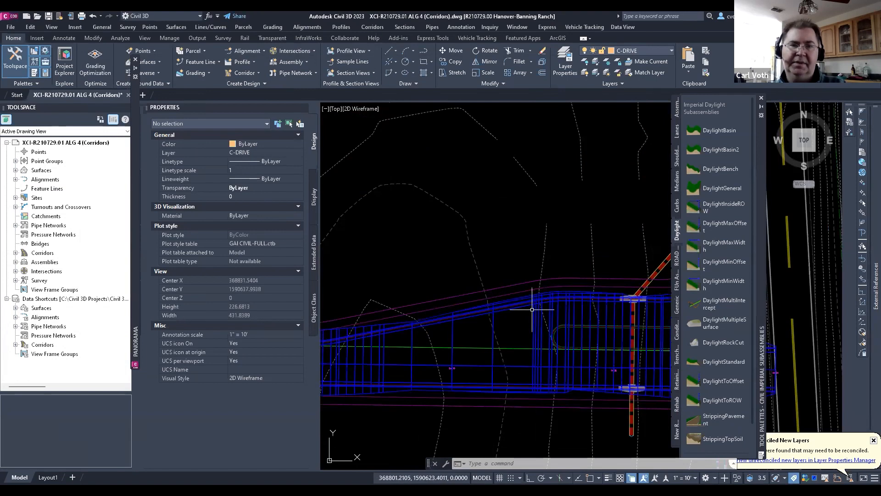
mouse_move(530, 306)
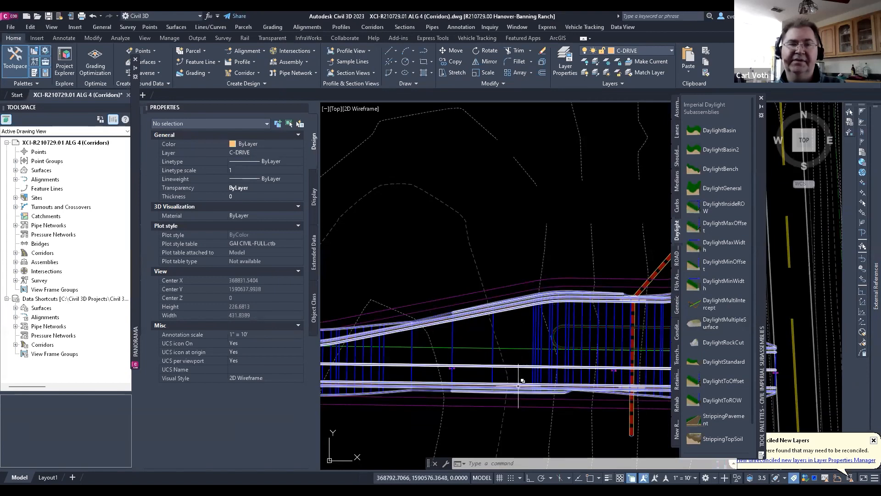
click(462, 317)
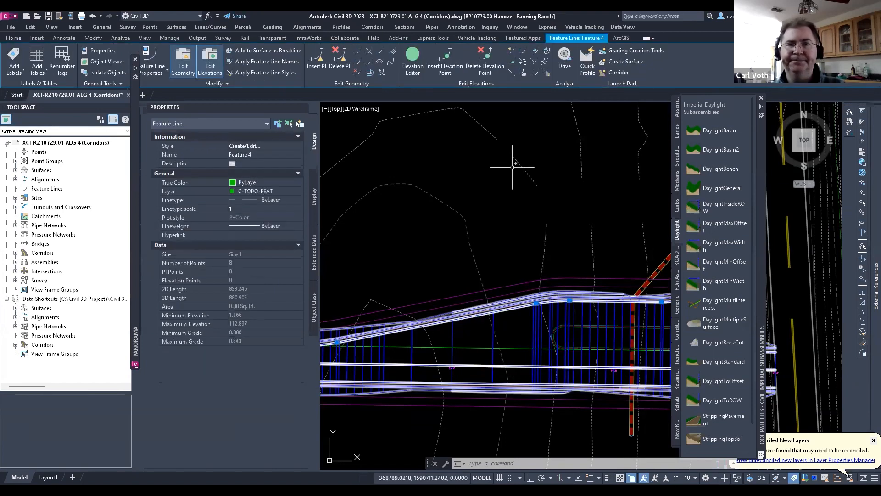
click(538, 52)
scroll(511, 177, down, 4)
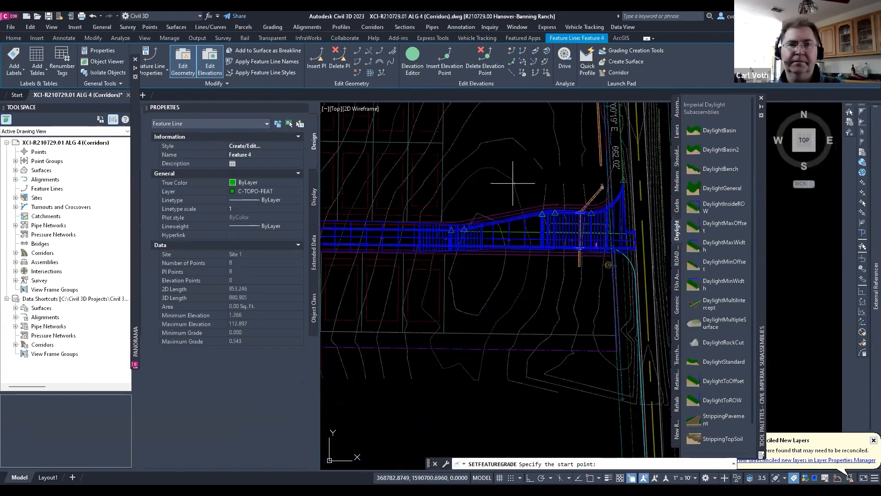
click(464, 228)
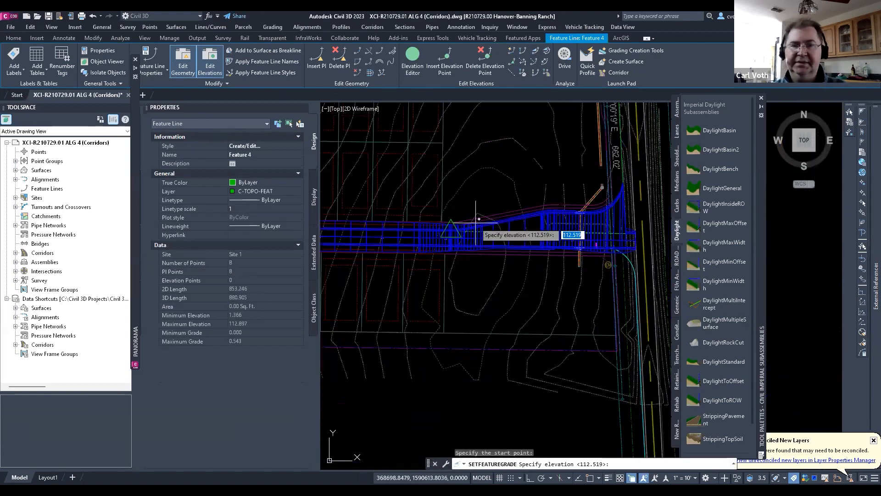
key(Return)
click(623, 186)
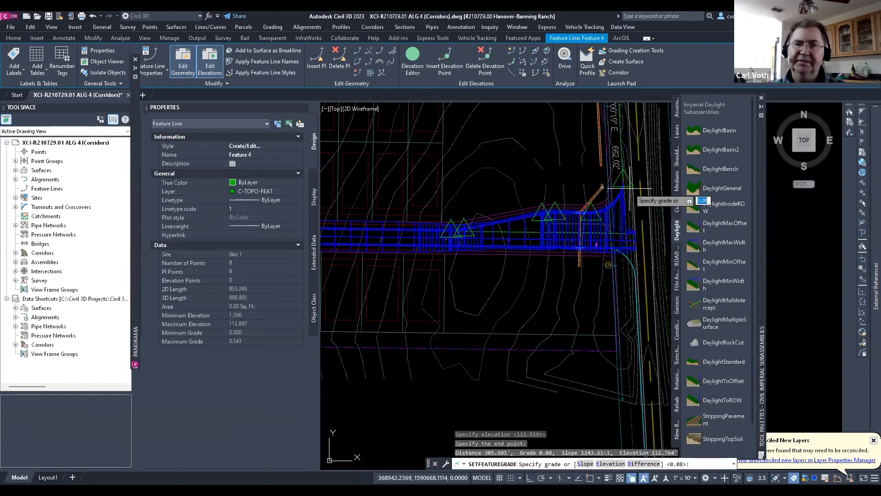
text(1)
key(Return)
scroll(523, 220, up, 2)
key(Escape)
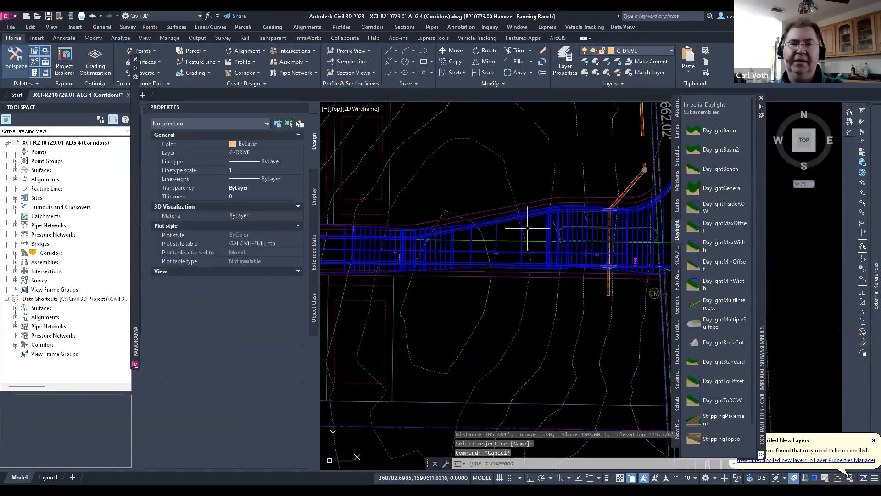
- Target the right LANE RI's outside elevation to the widened pavement edge feature line picked in the drawing, and rebuild the ROAD A corridor
click(522, 228)
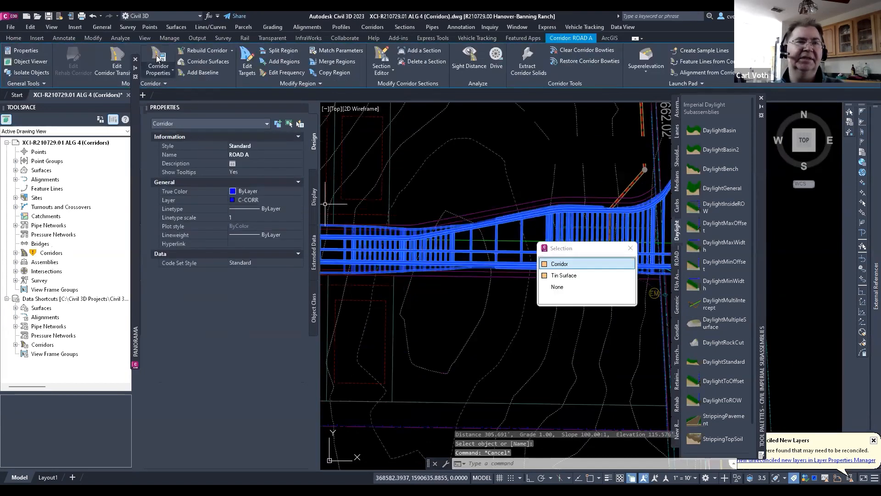
click(158, 57)
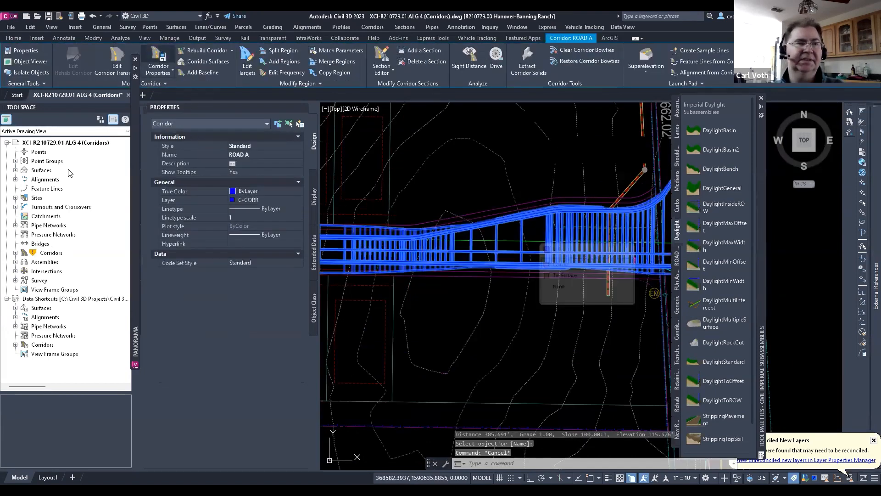
click(40, 166)
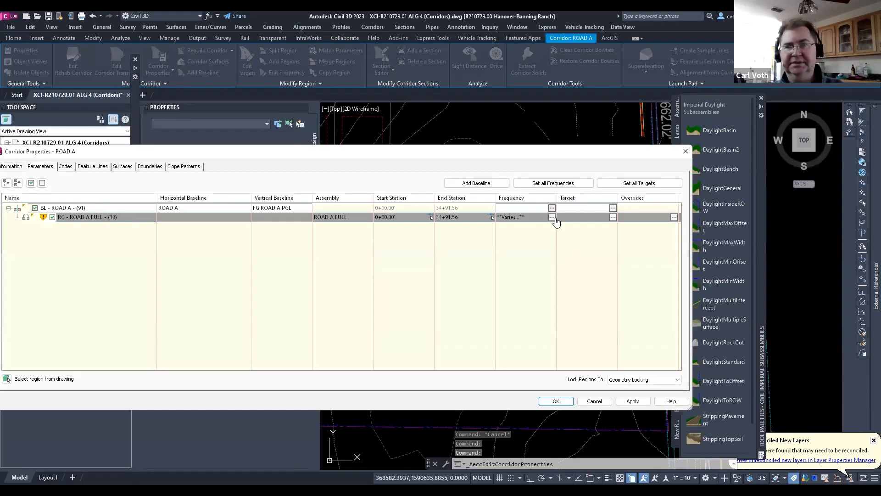
click(613, 217)
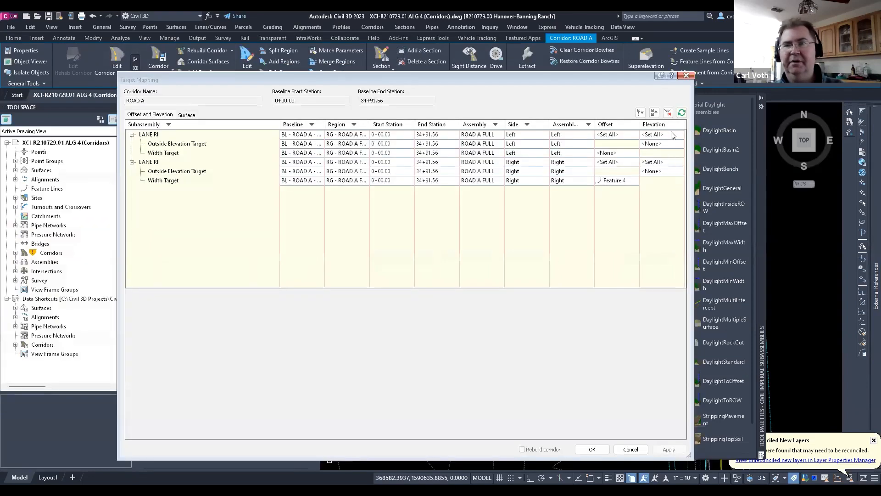
click(668, 172)
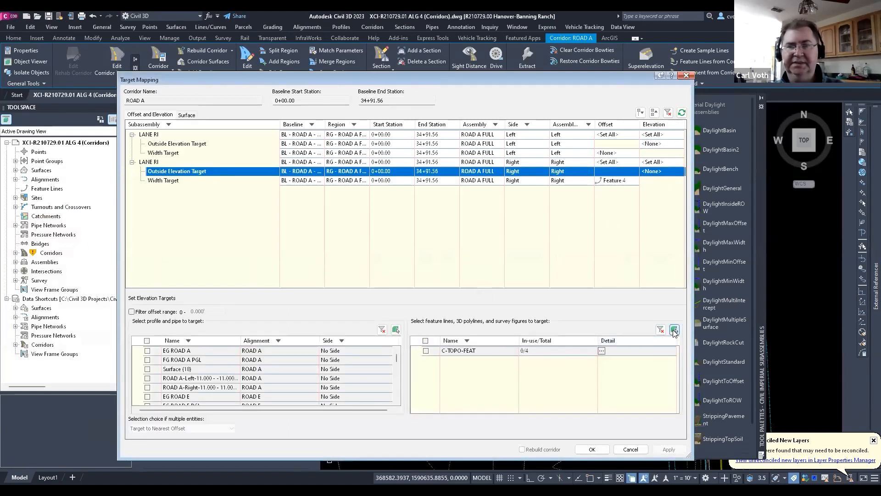
click(674, 329)
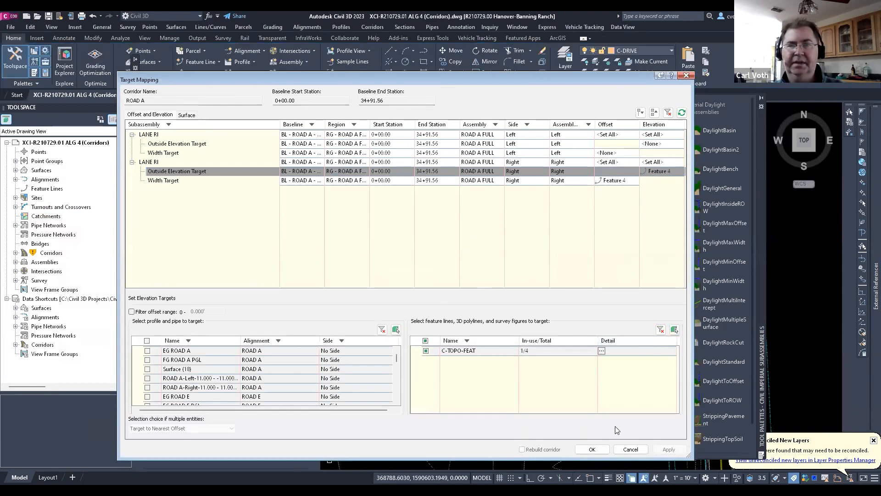
click(592, 449)
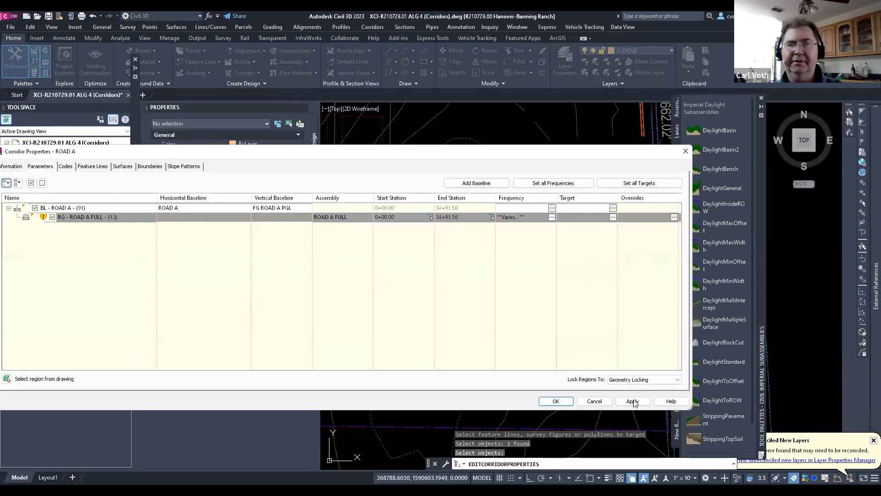
click(632, 401)
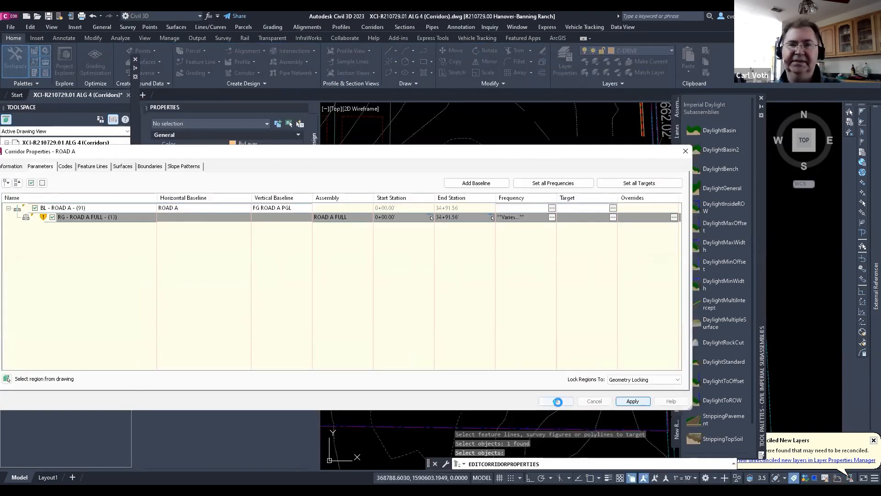
click(557, 401)
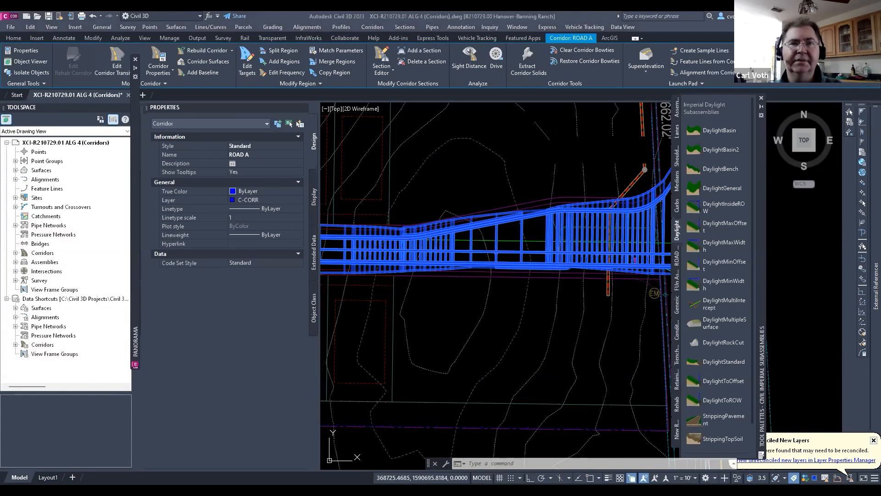
key(Escape)
- Split the ROAD A corridor region at the endpoint where the pavement widening begins
scroll(579, 173, down, 5)
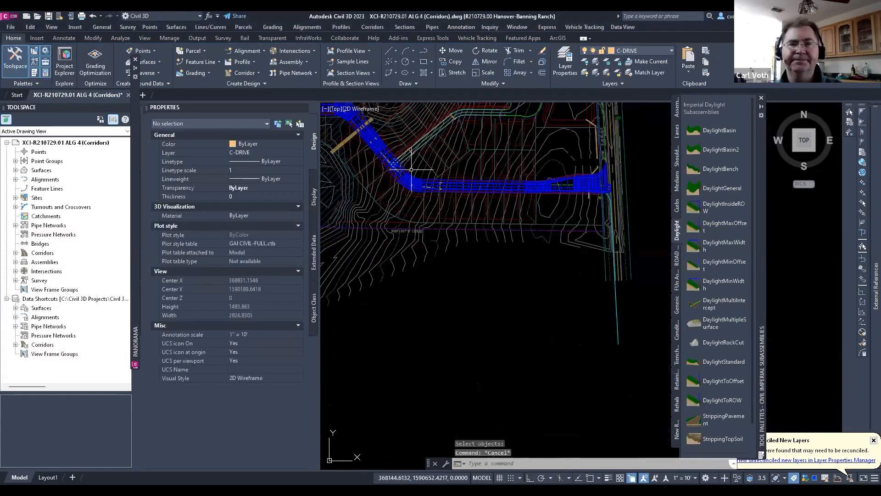
scroll(411, 170, up, 4)
scroll(476, 239, down, 1)
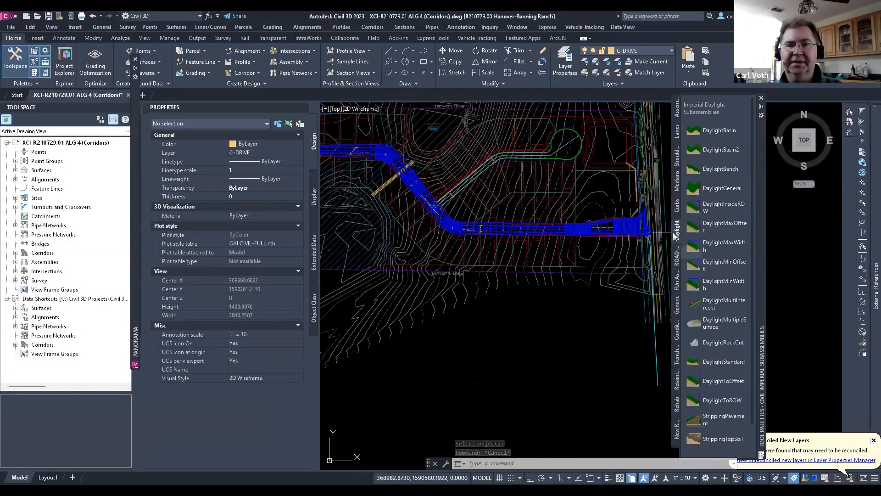
scroll(609, 230, up, 2)
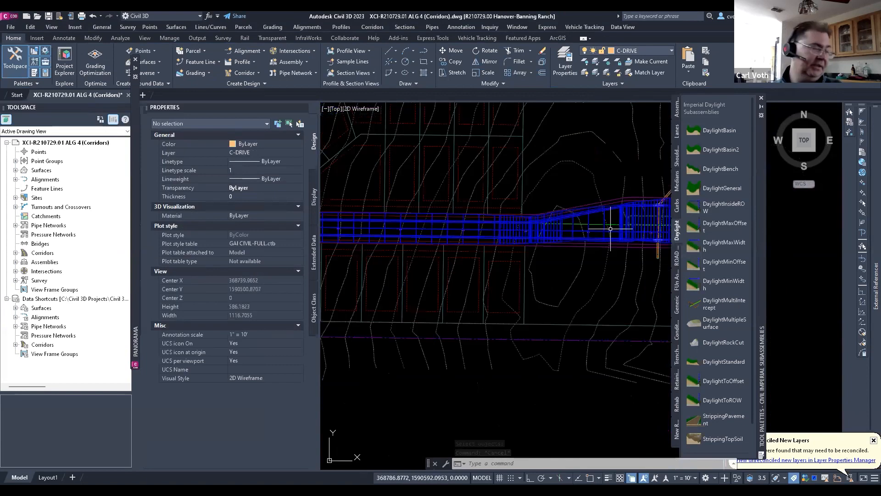
key(Escape)
key(Escape)
click(542, 227)
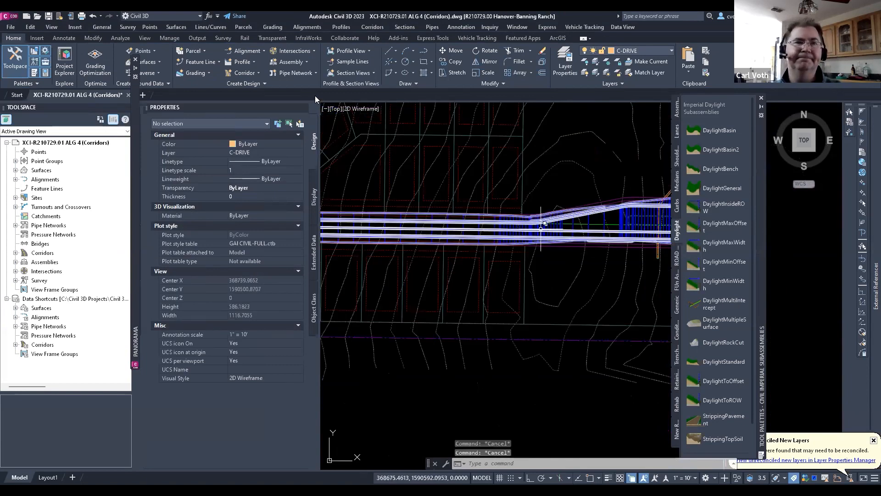
click(280, 51)
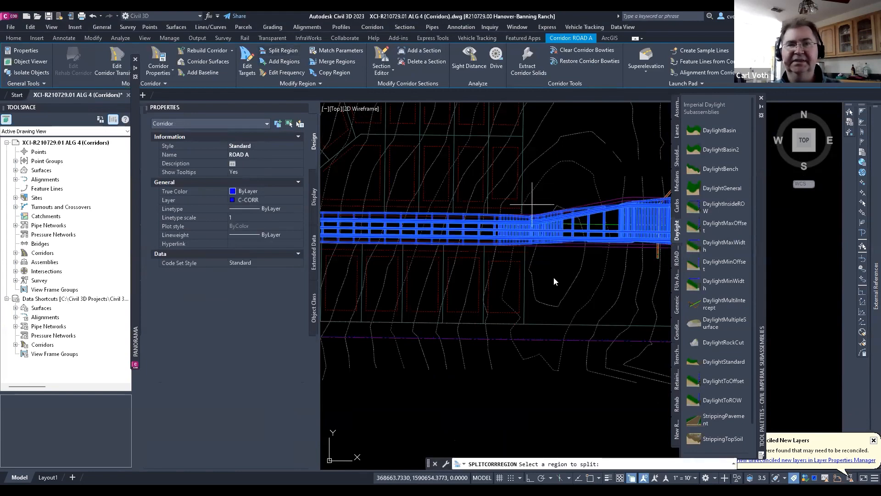
click(531, 218)
scroll(530, 218, up, 3)
shift+right_click(530, 215)
click(557, 280)
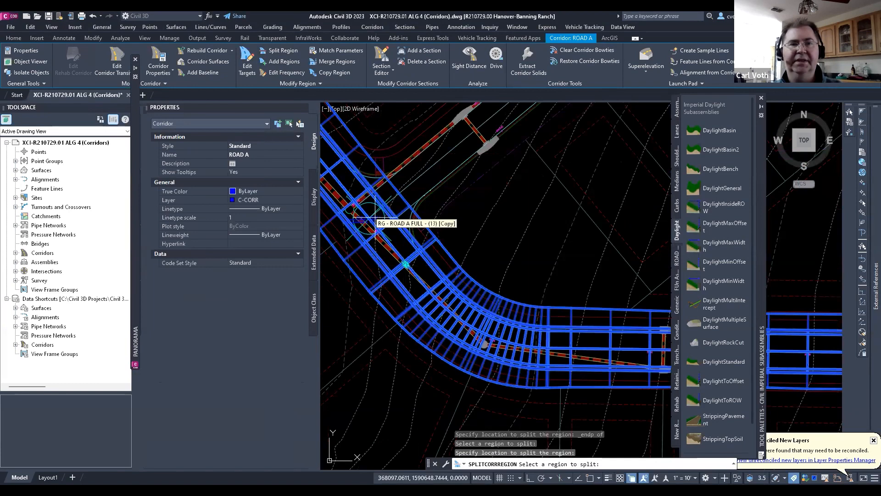
- Split the corridor region further at the side-road intersections along ROAD A, including the ROAD F intersection, and end the region splitting
scroll(375, 219, down, 2)
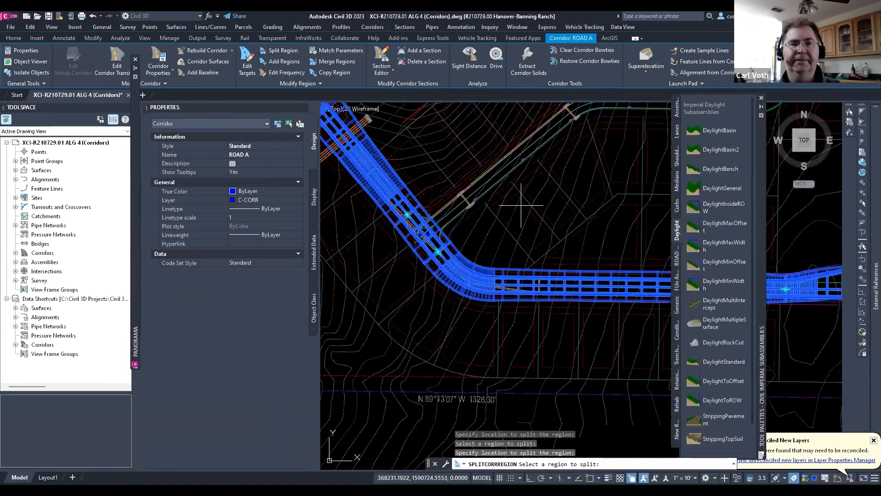
scroll(521, 205, down, 6)
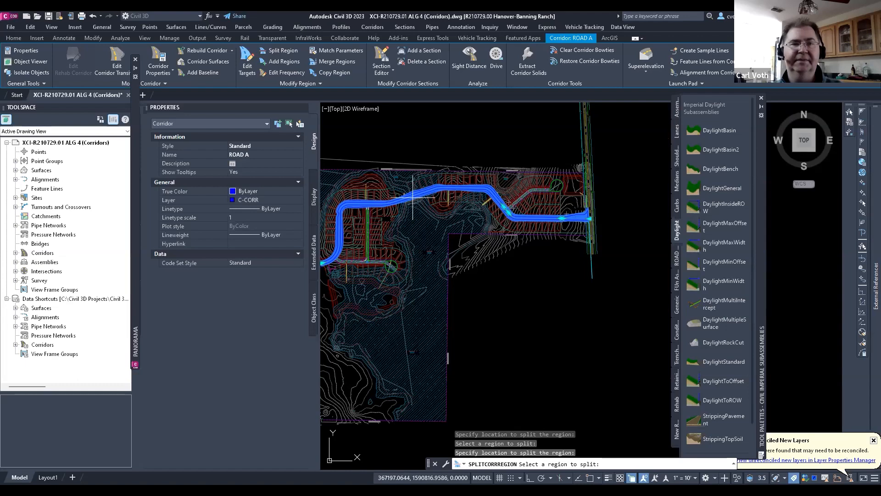
scroll(413, 198, up, 5)
scroll(537, 180, down, 4)
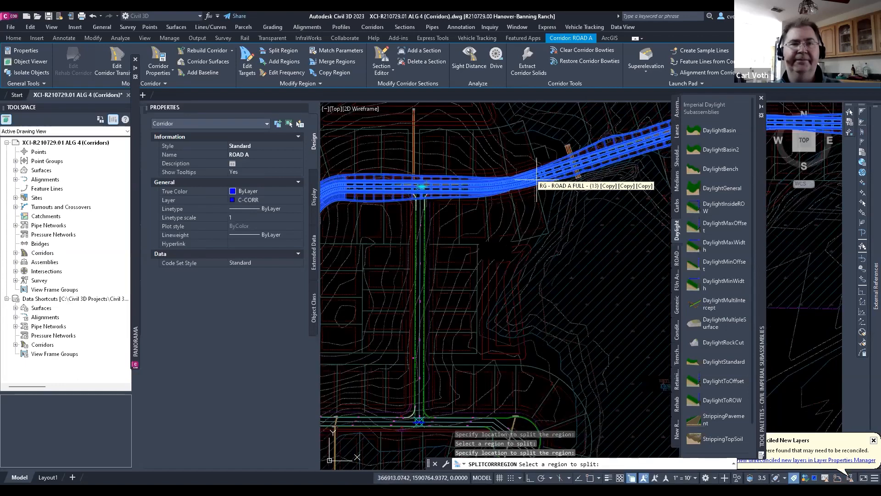
scroll(393, 318, up, 2)
middle_drag(393, 319, 451, 238)
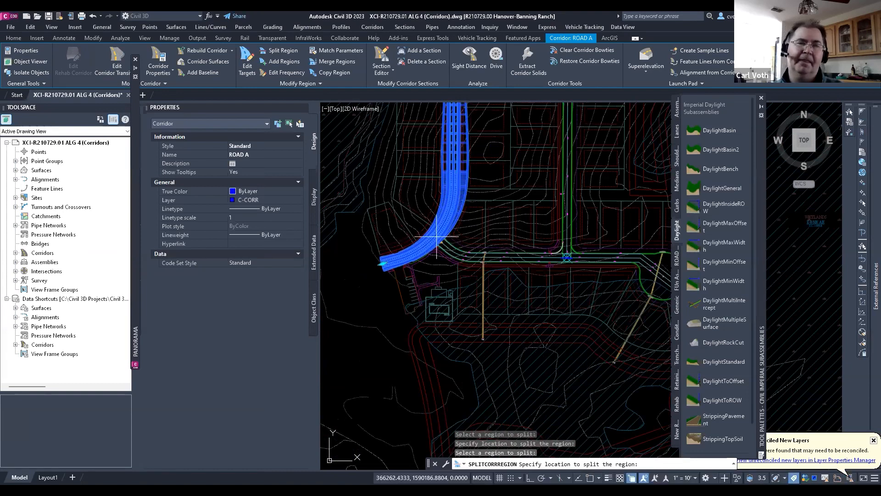
scroll(435, 236, down, 3)
key(Escape)
scroll(446, 172, up, 5)
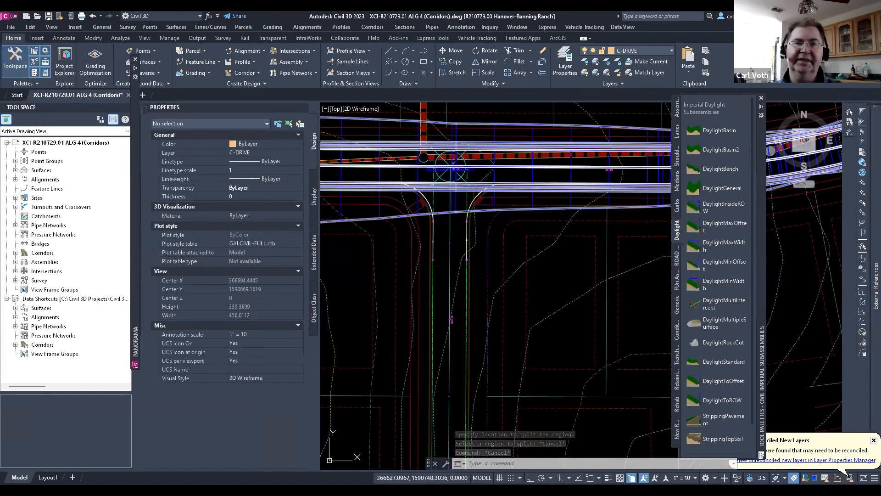
- Stretch the two region ends at the ROAD F intersection back to the curb return endpoints, leaving a corridor gap across the intersection
click(516, 170)
click(515, 170)
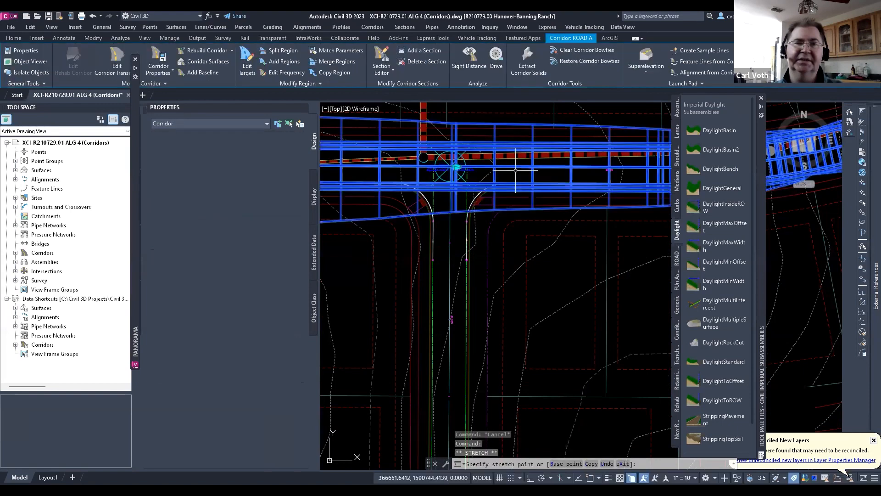
scroll(455, 166, up, 6)
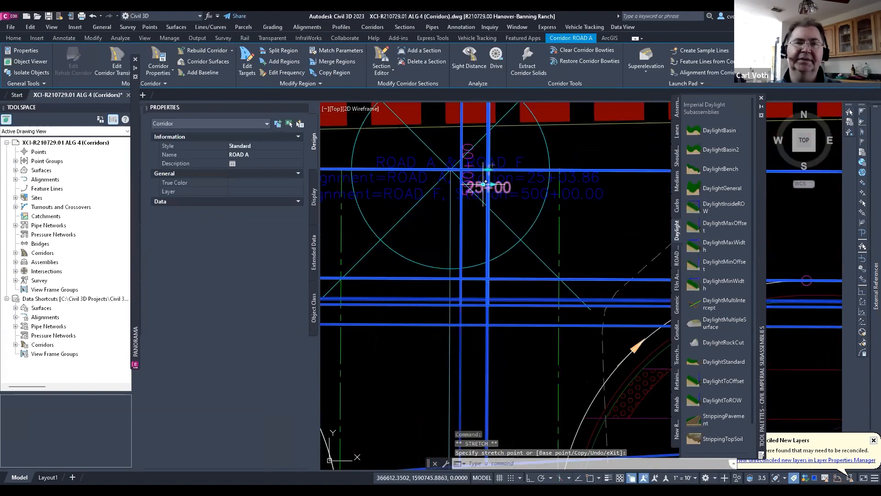
click(483, 184)
scroll(526, 196, down, 5)
shift+right_click(350, 206)
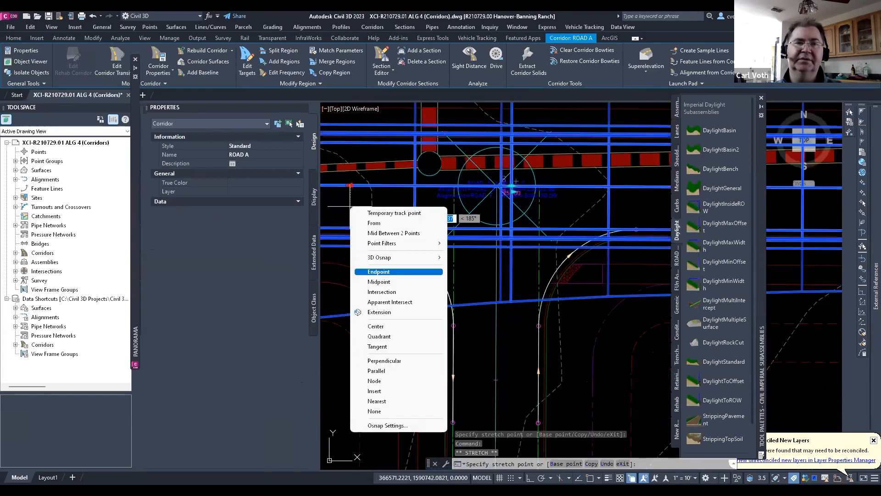
click(385, 271)
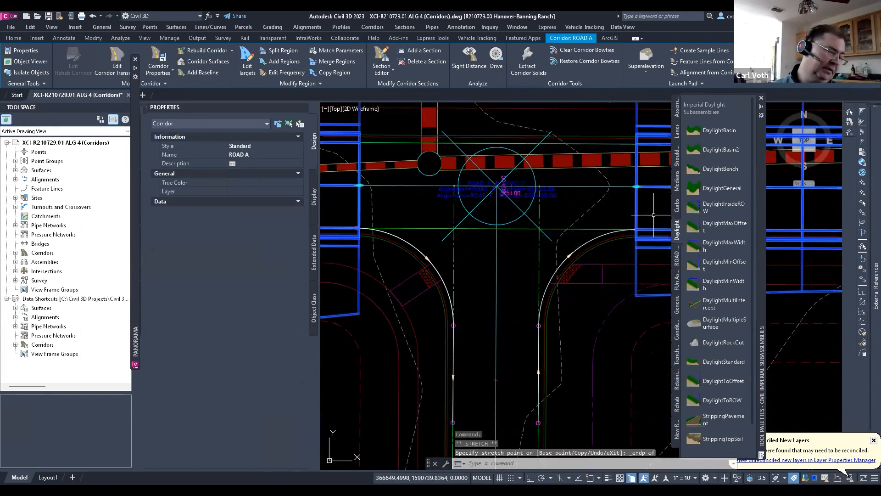
scroll(550, 239, down, 3)
key(Escape)
key(Escape)
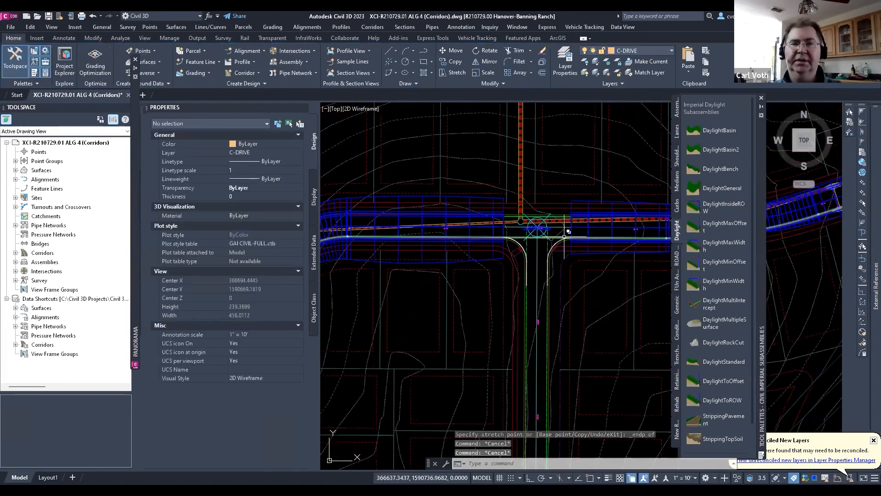
- Add a baseline to the ROAD A corridor using the ROAD A & ROAD F - SW - Quadrant alignment and its matching profile
scroll(550, 239, up, 2)
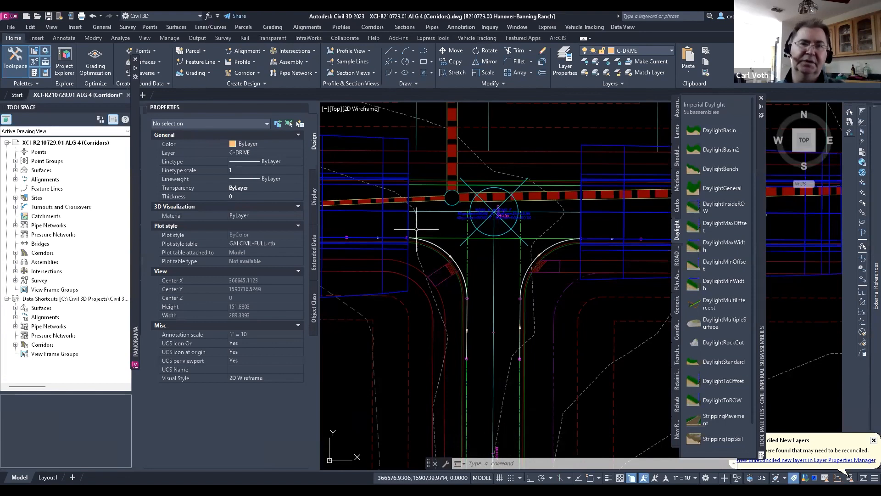
key(Escape)
key(Escape)
click(365, 213)
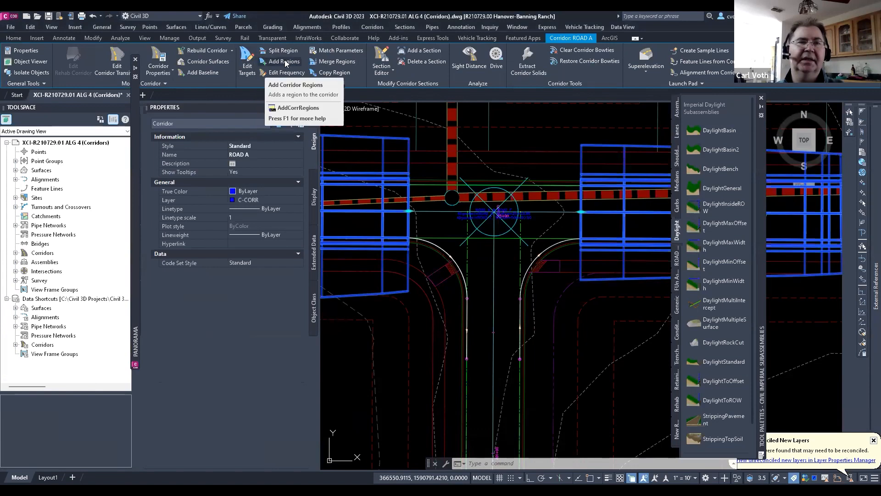
click(203, 73)
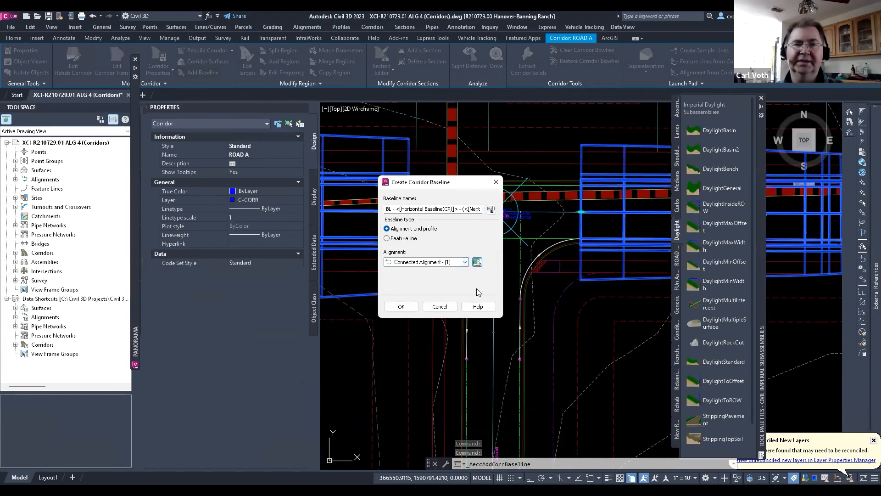
click(477, 262)
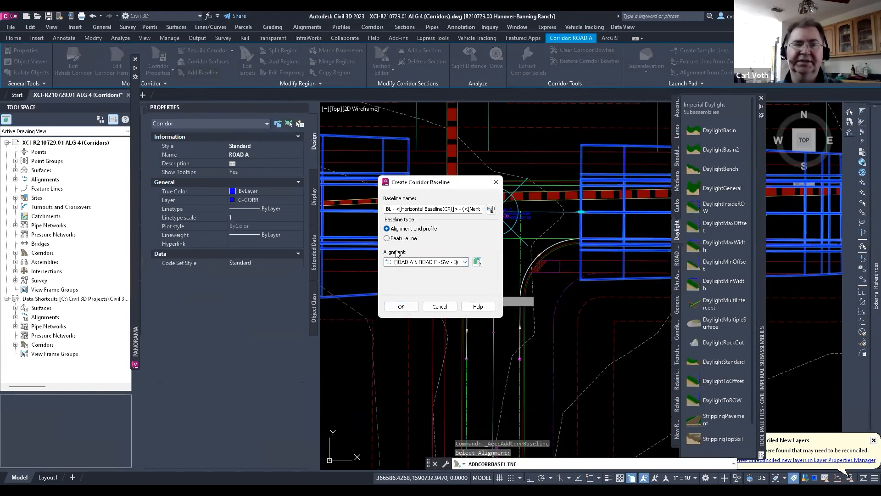
click(402, 307)
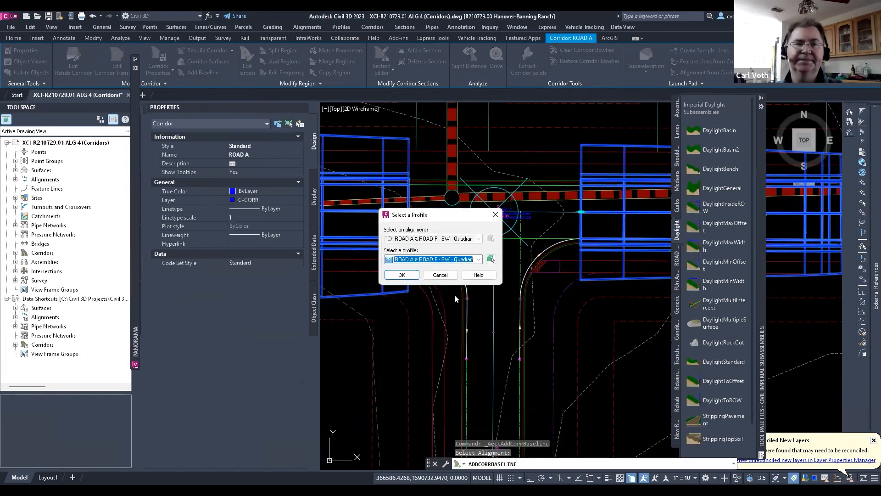
click(401, 275)
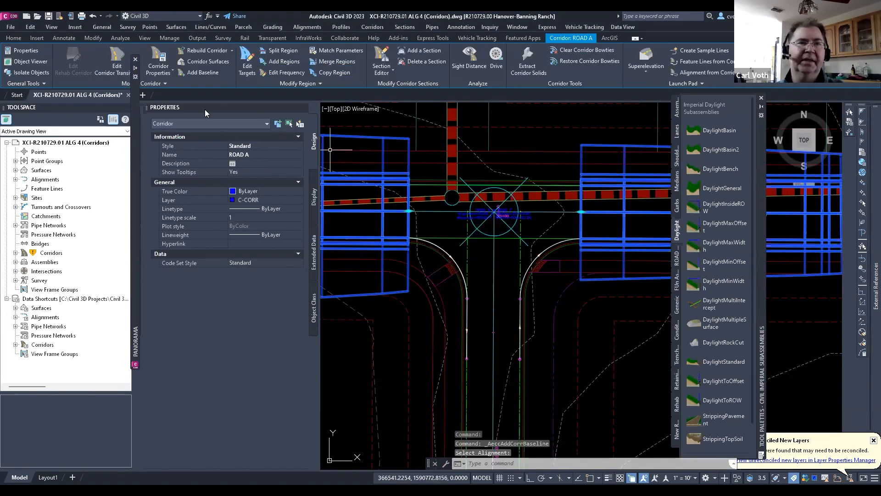
- Add a region on the southwest curb return baseline from station 0+25.35 to 0+80.74 using the Curb LEFT assembly
click(282, 62)
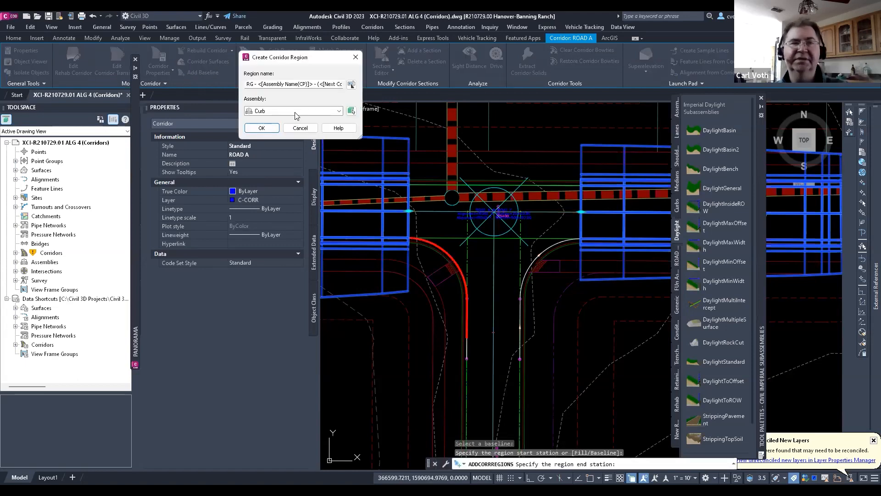
click(295, 112)
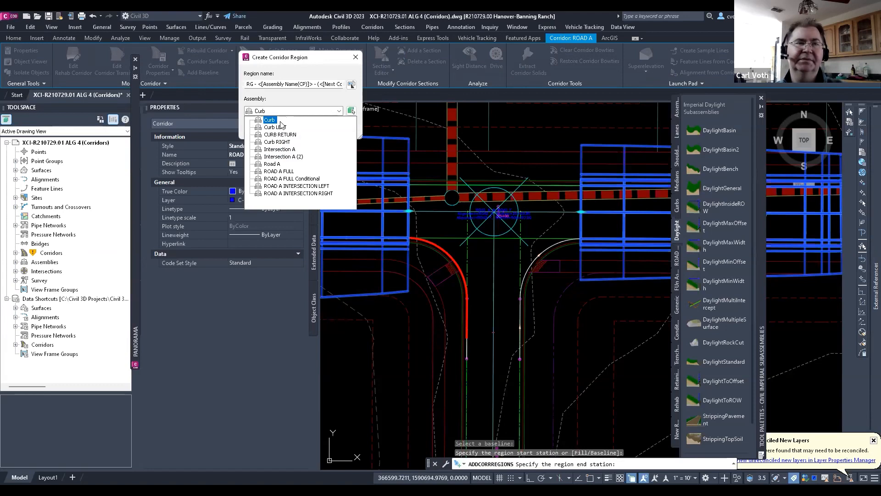
key(Down)
key(Down)
click(276, 127)
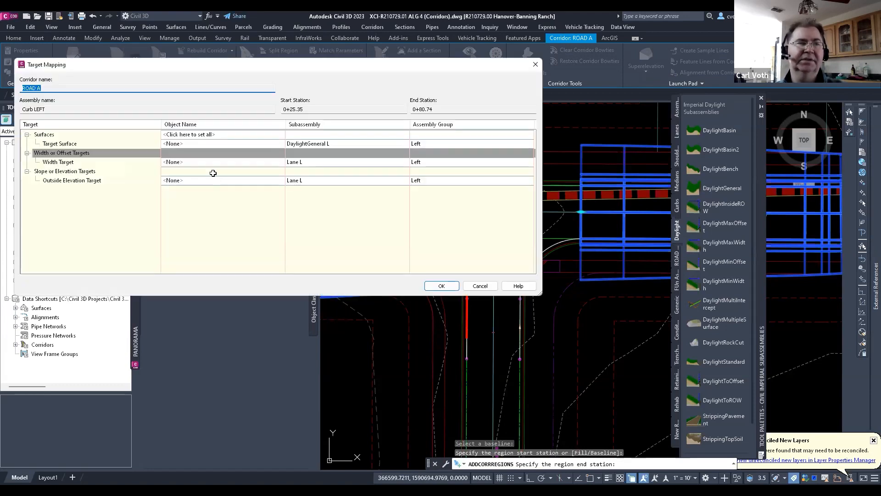
- Add the ROAD A alignment as a width target for the Lane L subassembly of the curb return region
click(65, 164)
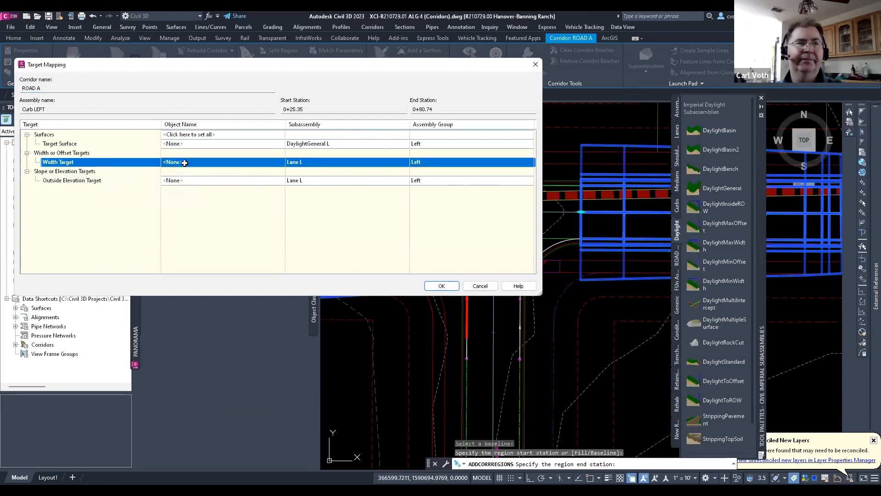
click(177, 162)
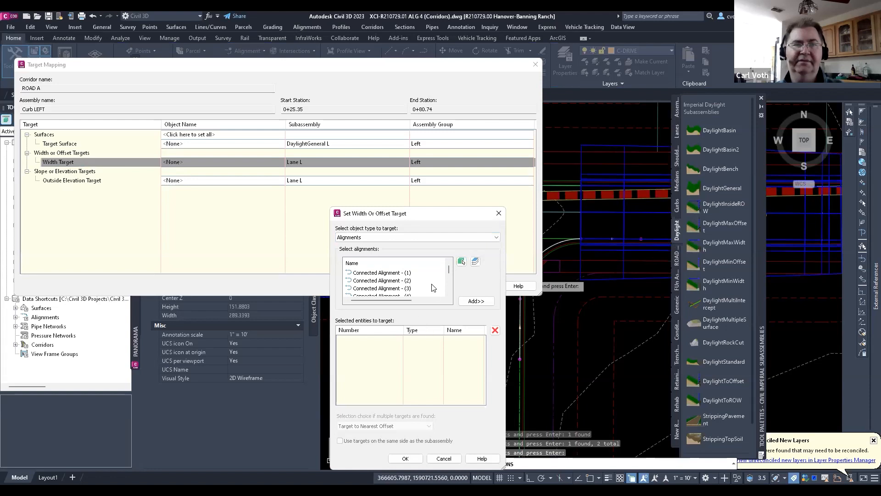
click(495, 238)
click(492, 235)
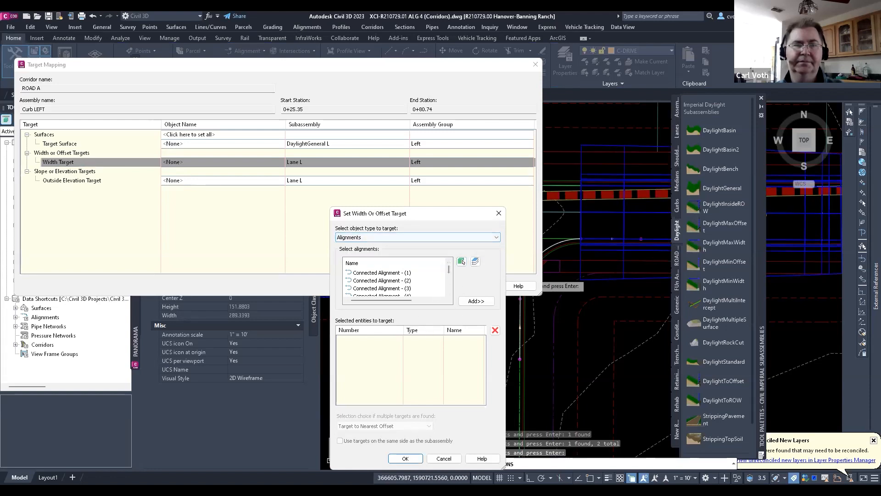
click(464, 259)
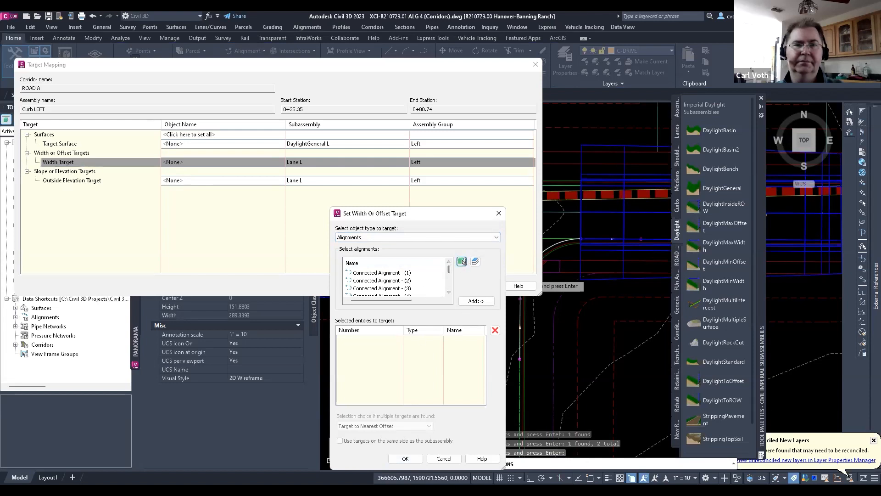
scroll(399, 285, down, 5)
scroll(395, 286, up, 1)
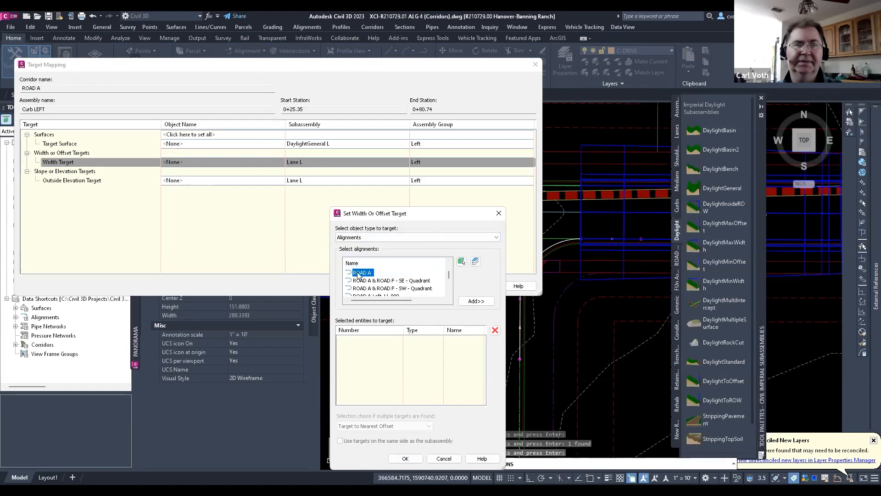
click(475, 301)
- Add the ROAD F alignment as the second width target for Lane L and accept the width targets
scroll(410, 288, down, 2)
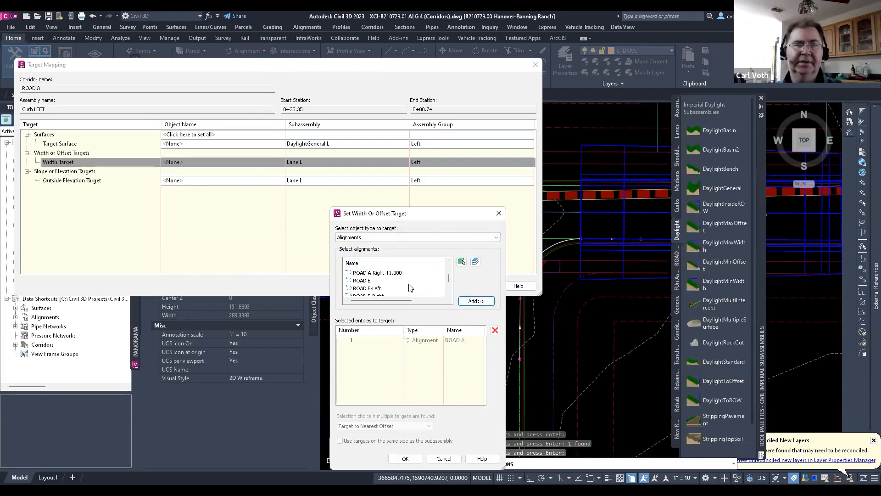
click(462, 261)
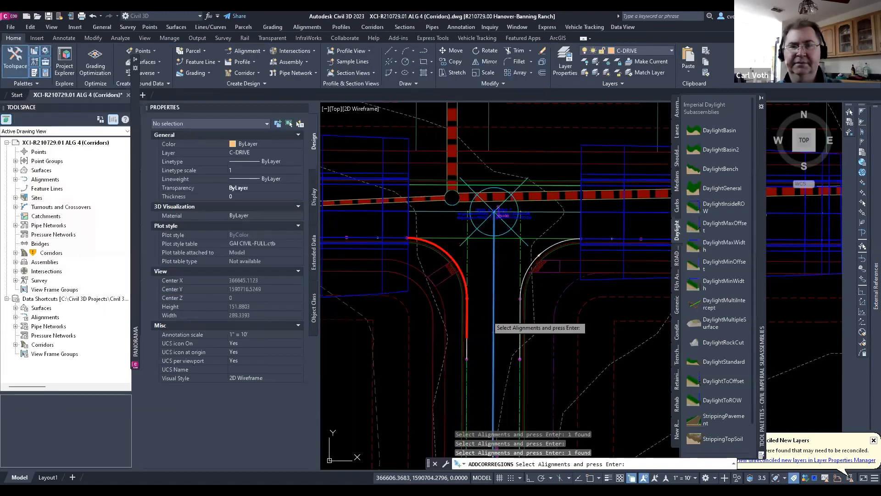
key(Return)
scroll(430, 288, down, 4)
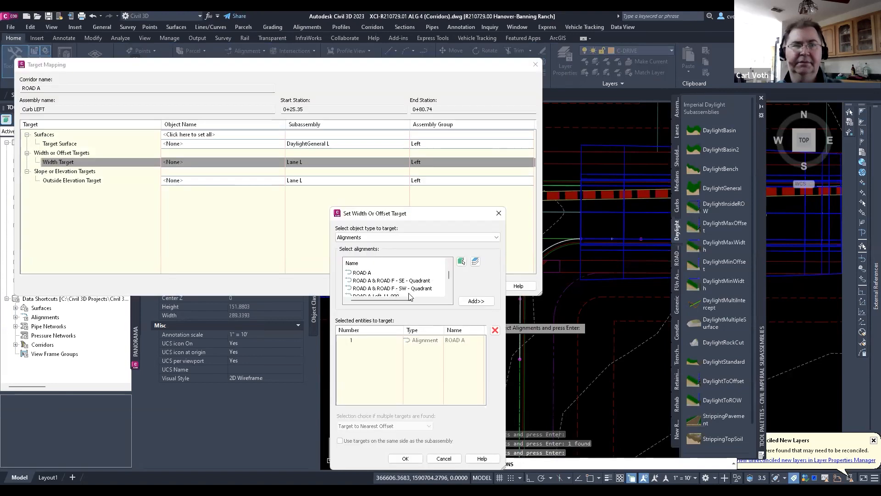
scroll(430, 288, down, 1)
click(430, 288)
click(475, 300)
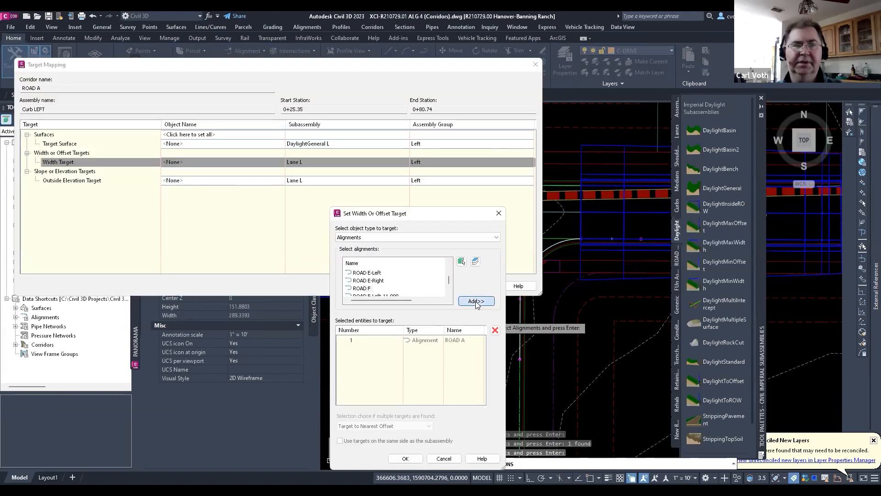
click(406, 458)
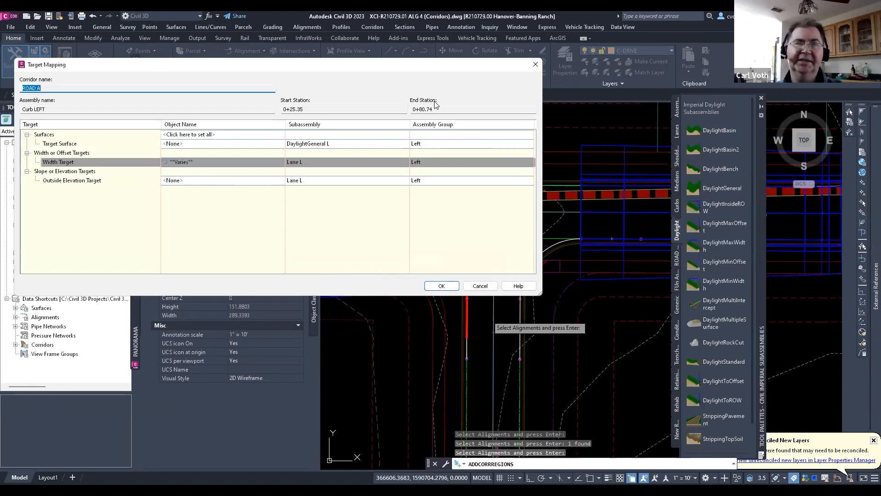
mouse_move(412, 65)
mouse_down()
mouse_move(417, 302)
mouse_move(406, 313)
mouse_up()
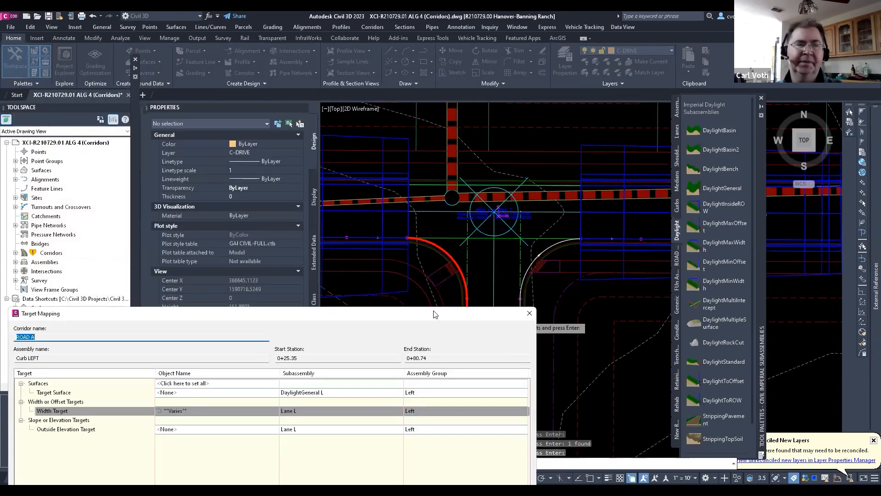
drag(433, 311, 488, 177)
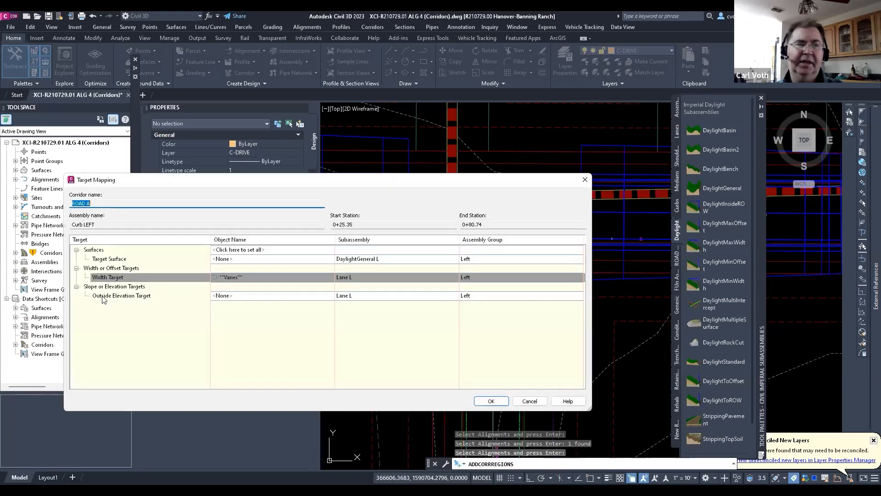
click(294, 296)
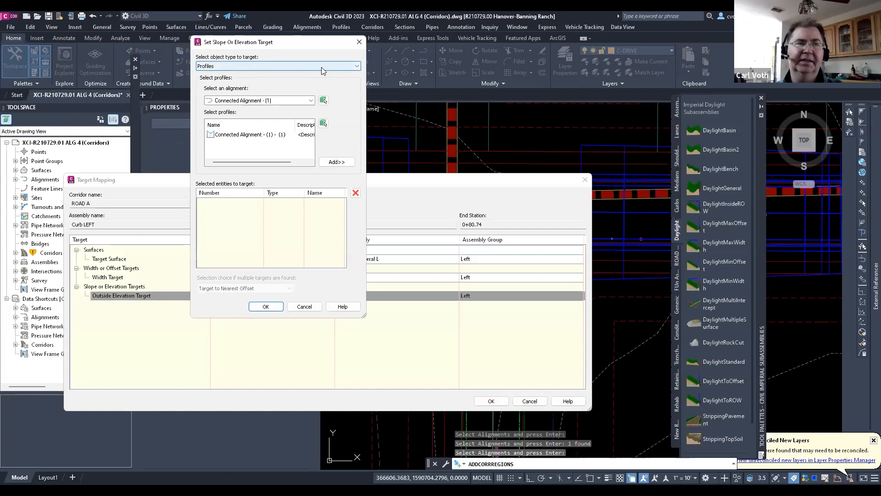
click(254, 134)
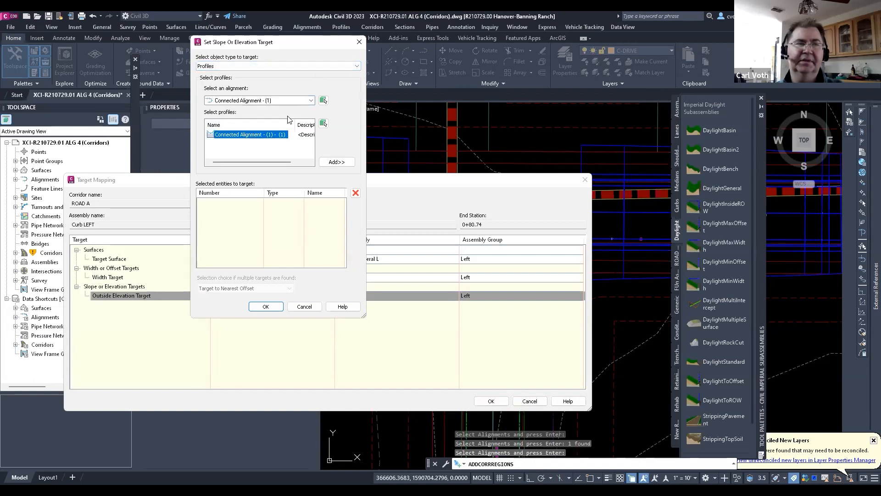
click(310, 101)
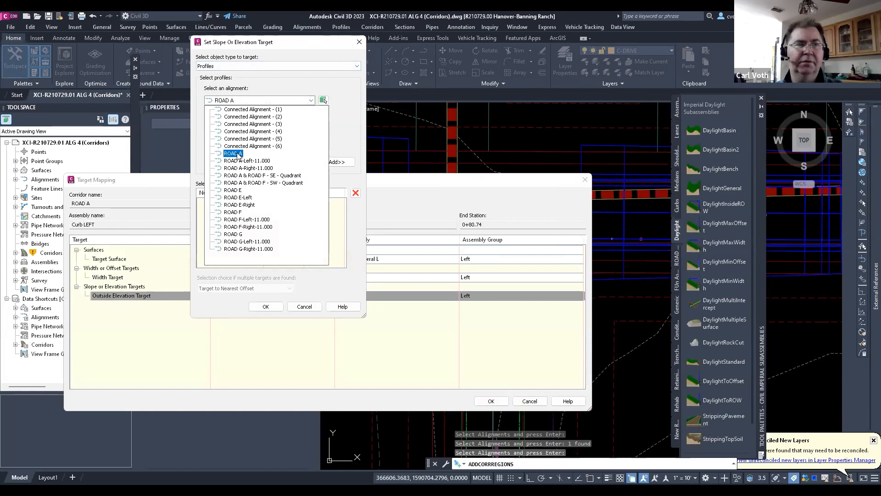
click(275, 109)
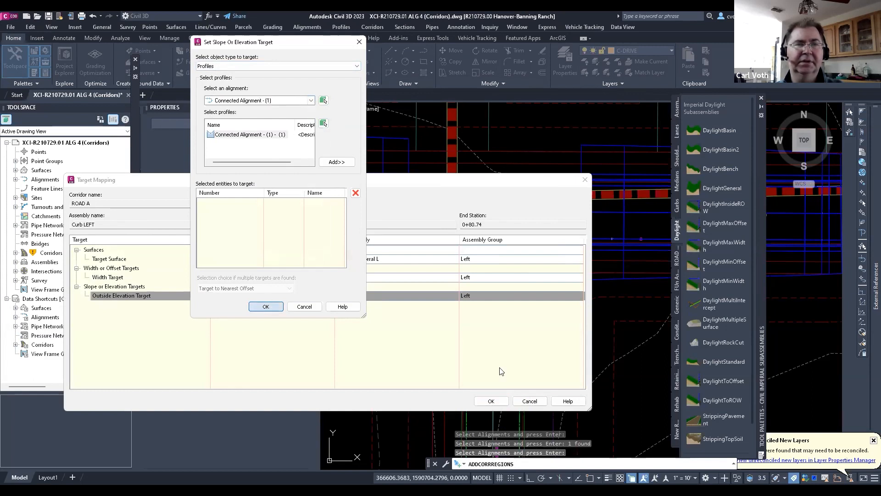
click(266, 306)
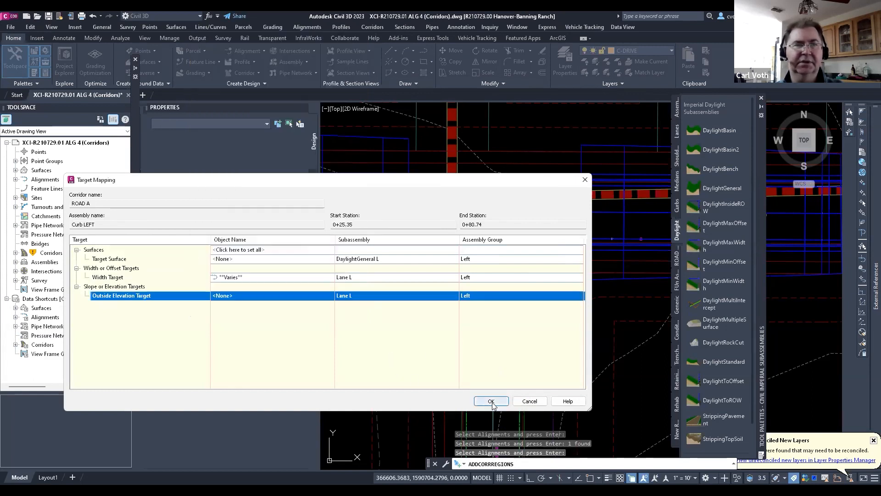
- Accept the target mapping to create the southwest curb return region, and end the region command
click(491, 402)
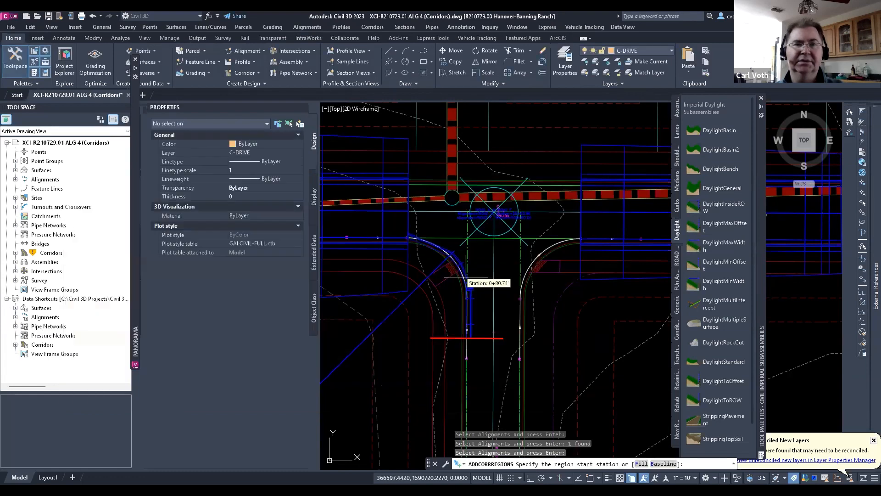
scroll(466, 283, up, 4)
key(Escape)
key(Escape)
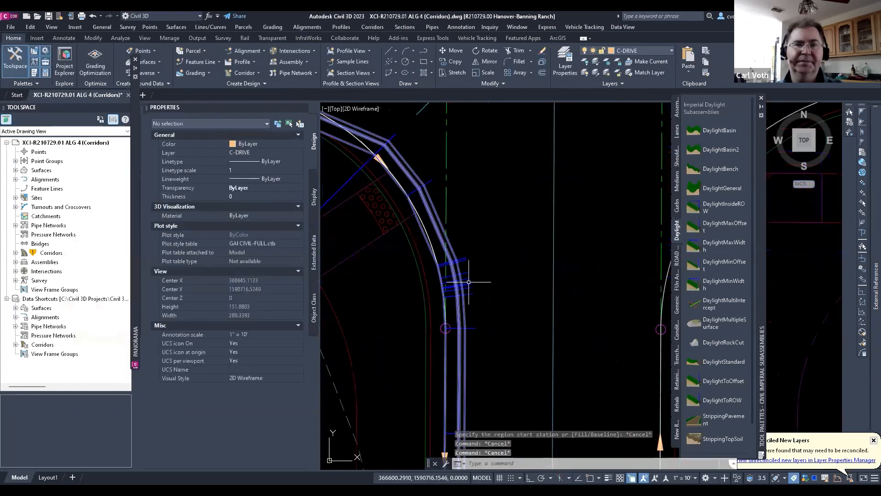
- Set the Curb LEFT region's curve increment to 5 feet in the ROAD A corridor properties
click(164, 71)
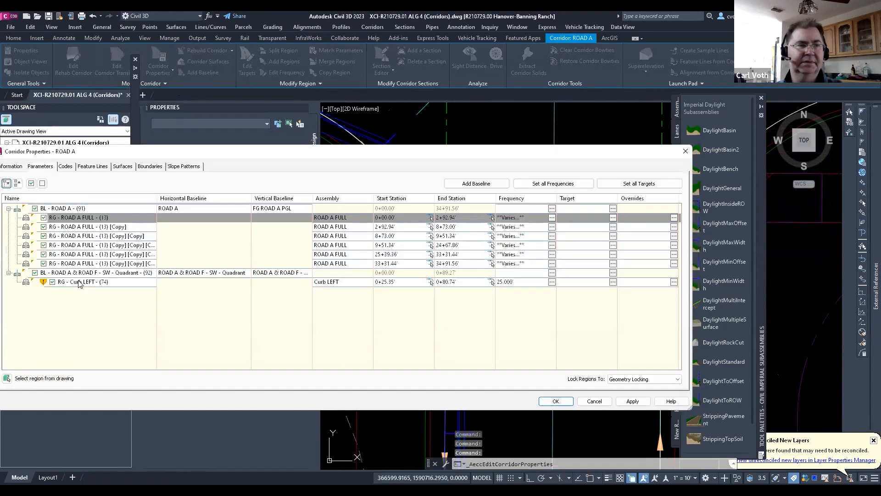
click(78, 282)
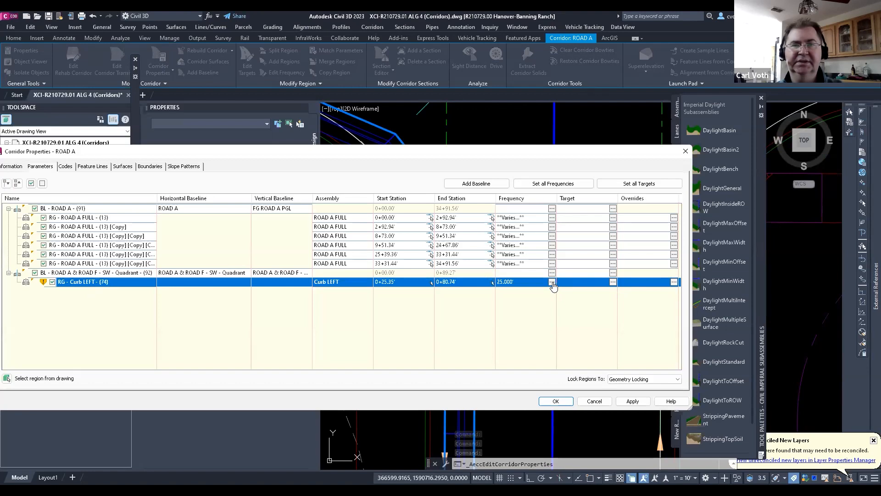
click(471, 177)
text(5)
key(Return)
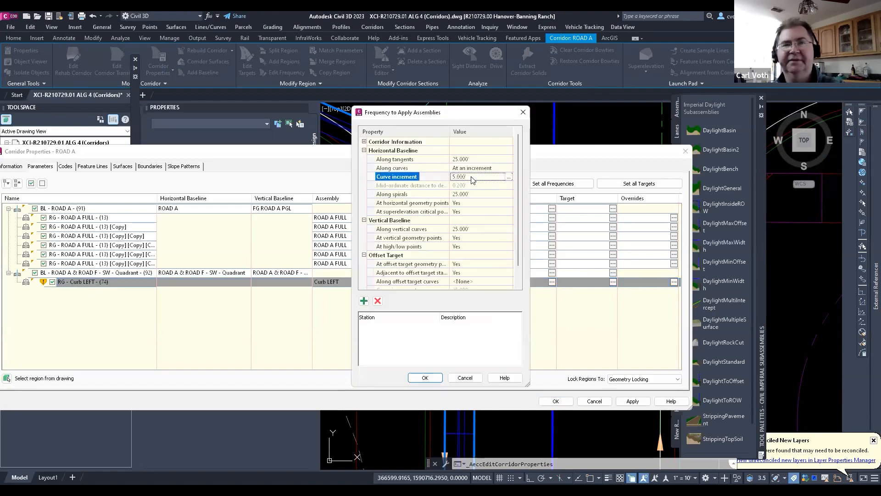
click(425, 377)
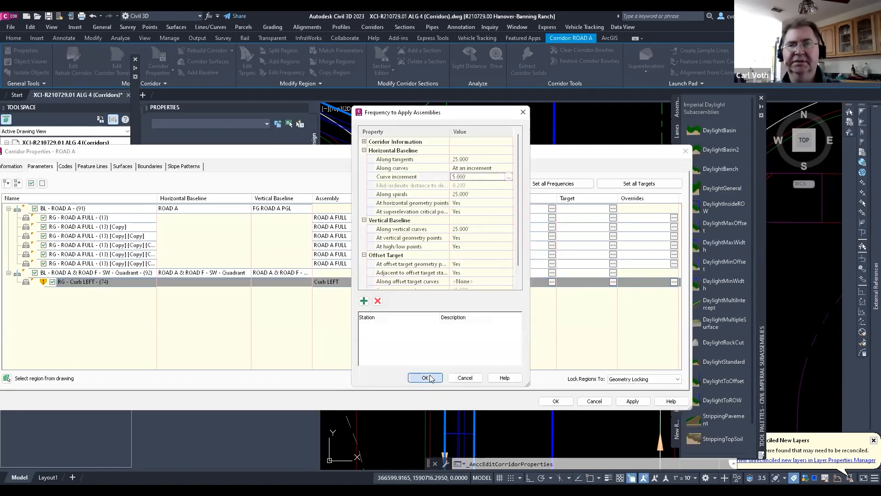
- Assign a ROAD A profile and FG ROAD F PGL as outside elevation targets for Lane L in the Curb LEFT region
click(612, 282)
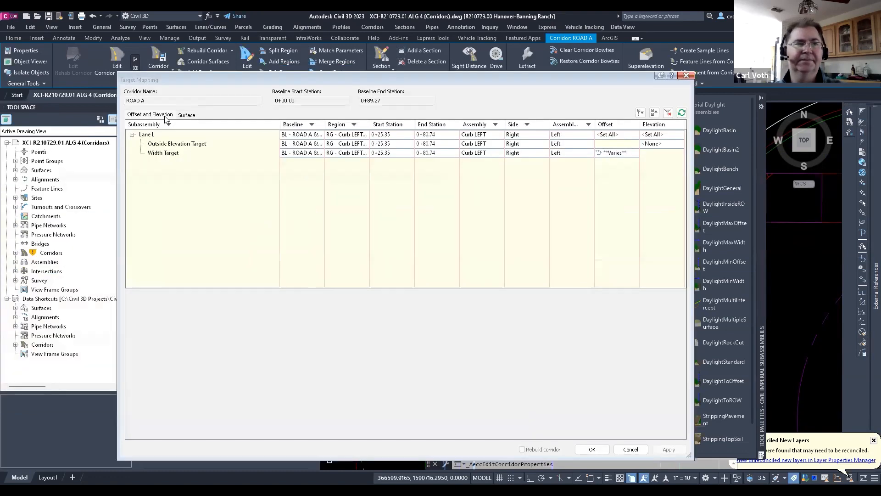
click(650, 155)
click(654, 144)
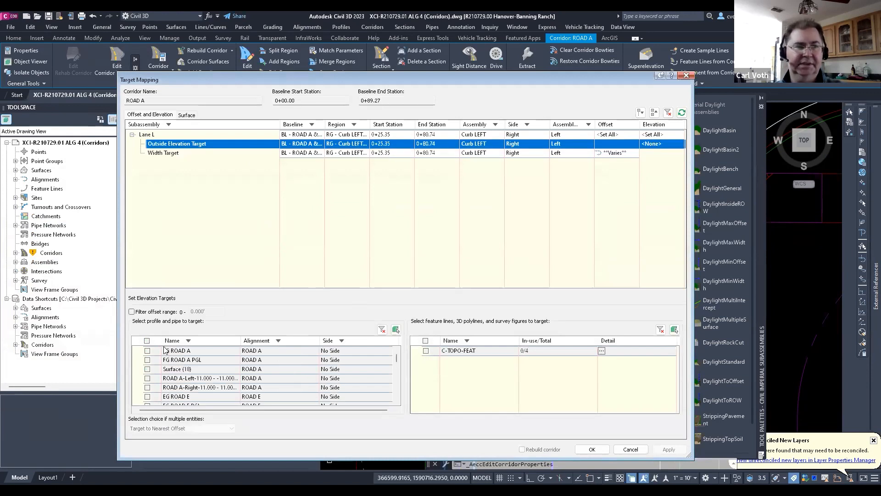
click(147, 350)
scroll(208, 372, down, 2)
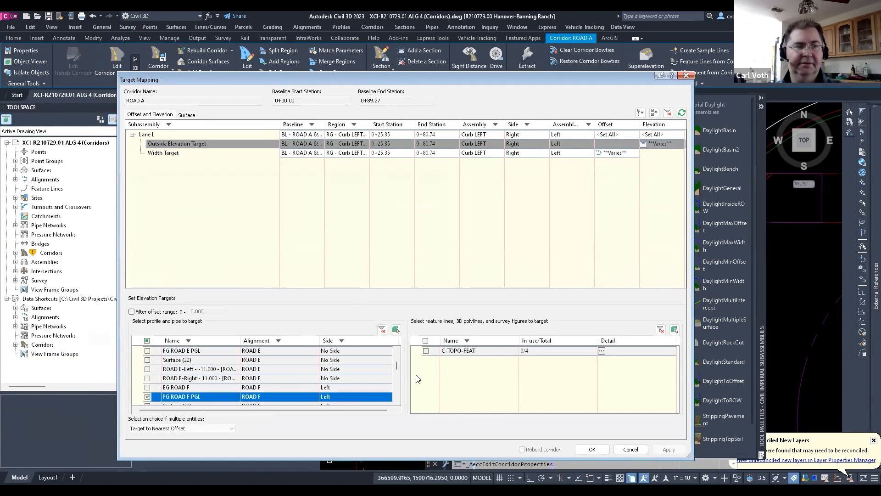
click(592, 451)
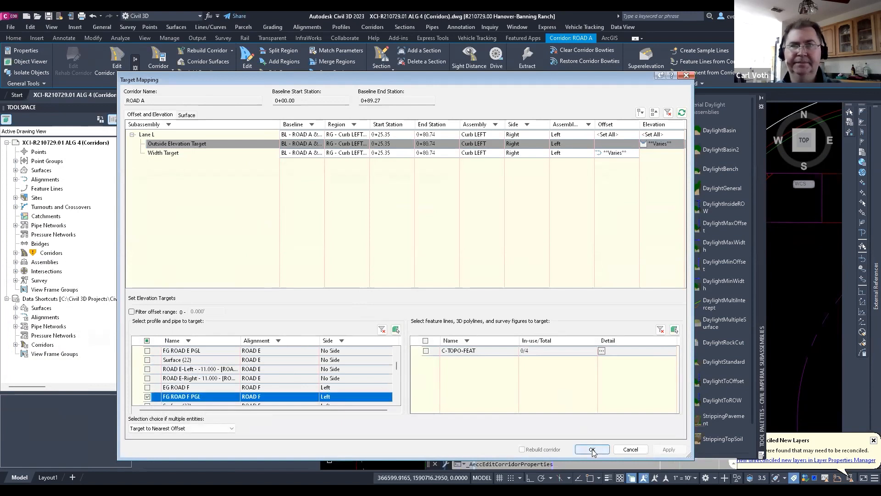
- Set the DaylightGeneral L surface target to XCI-R210729.00 EX, accept the target mapping and corridor properties, and deselect the corridor
click(187, 116)
click(171, 162)
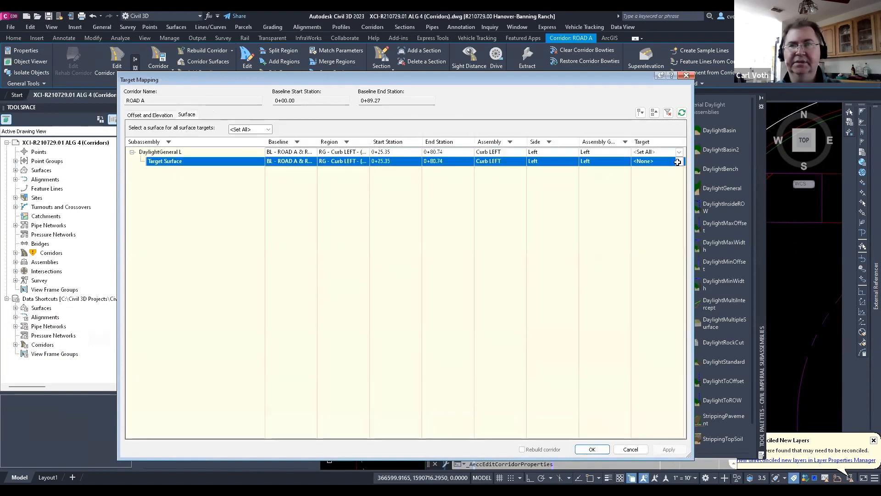
click(679, 162)
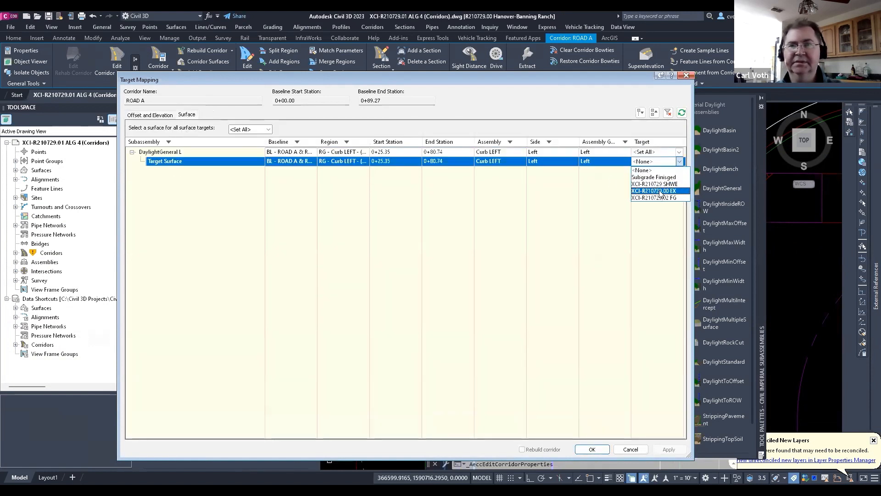
click(654, 191)
click(593, 449)
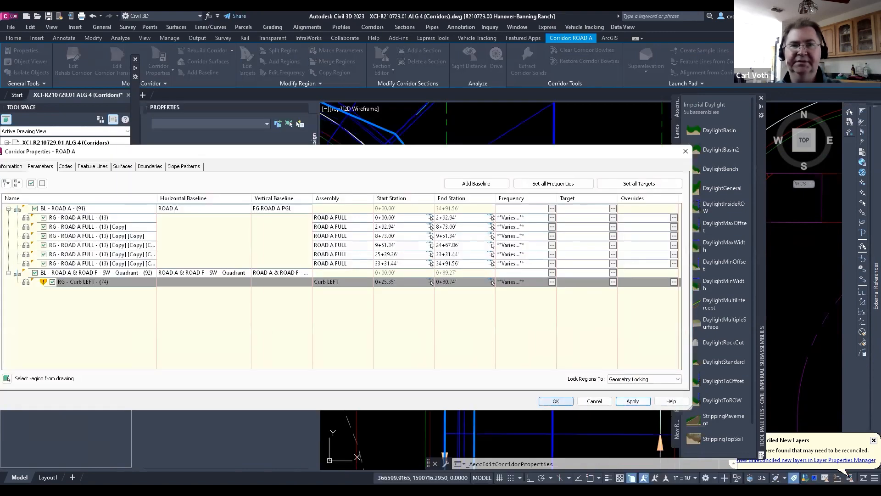
click(556, 400)
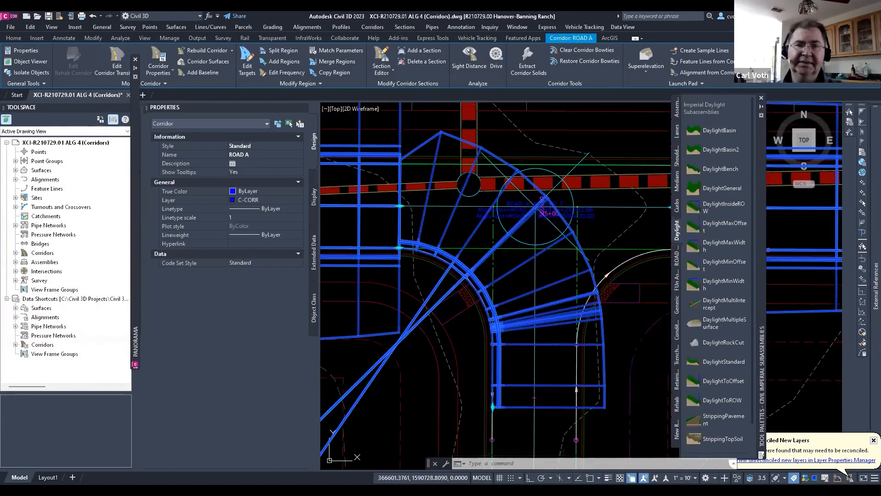
key(Escape)
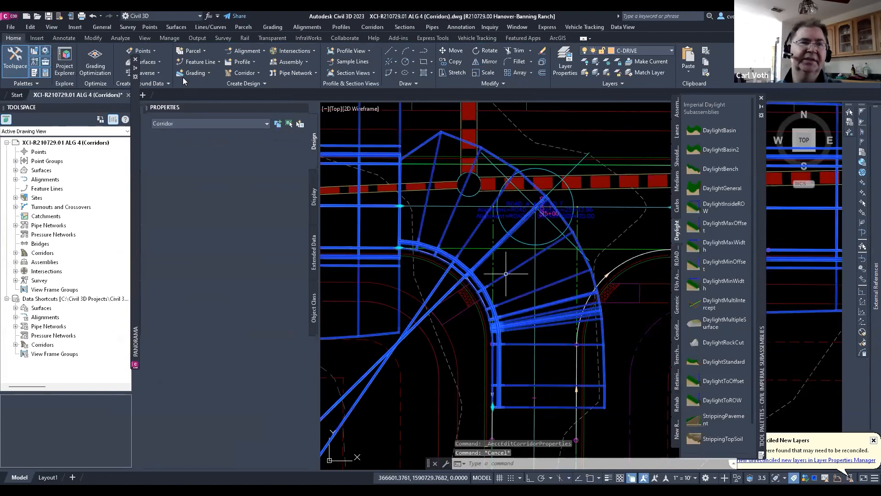
- Change the southwest curb return region's assembly to Curb RIGHT, accept the ROAD A corridor properties, and deselect the corridor
click(165, 69)
click(176, 87)
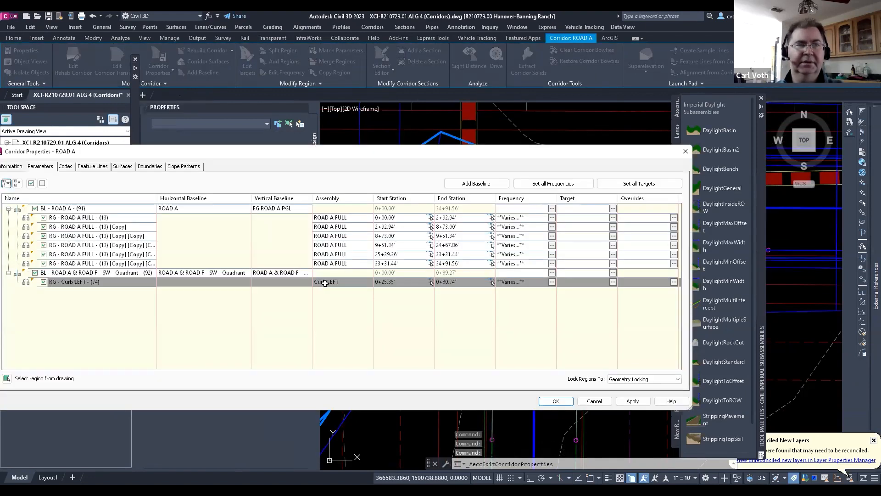
click(325, 282)
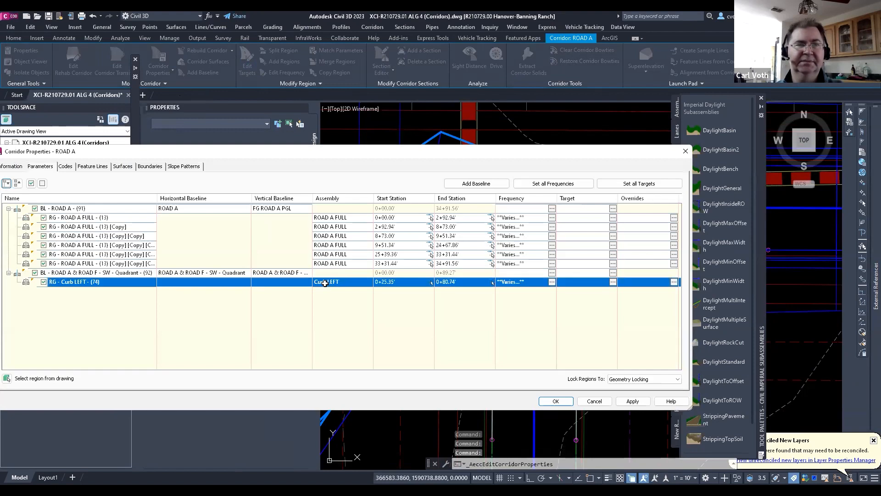
click(312, 112)
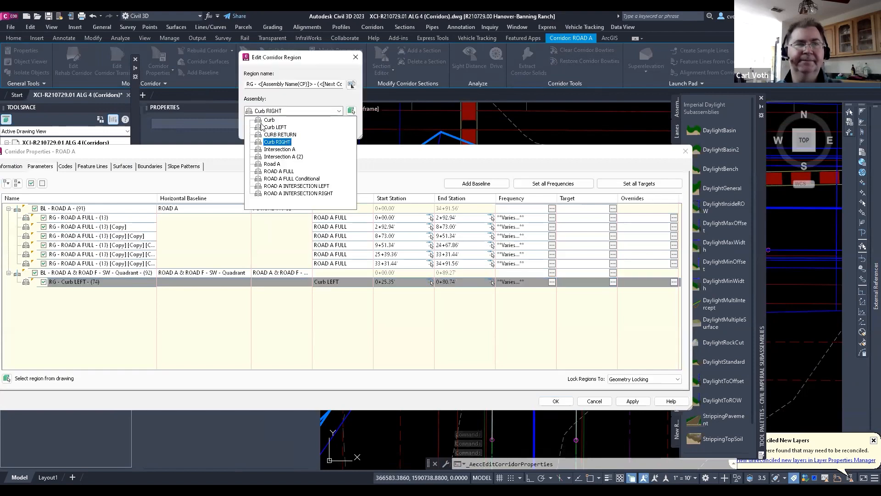
key(Return)
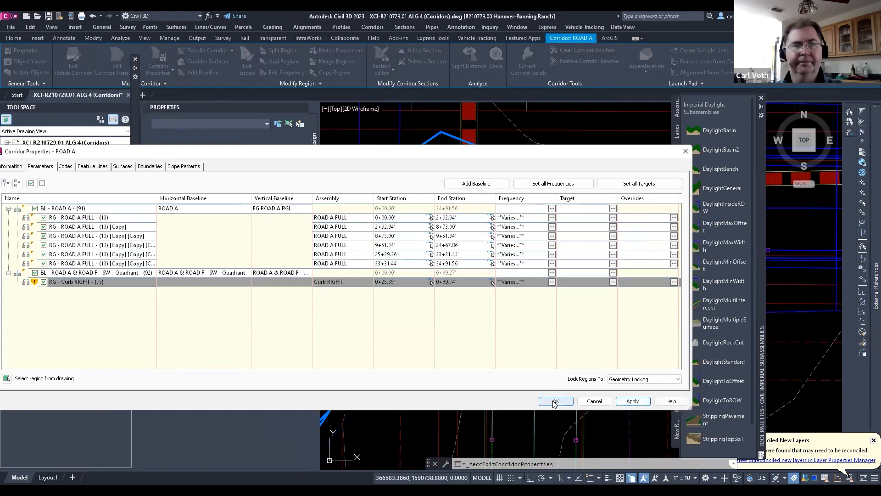
click(555, 402)
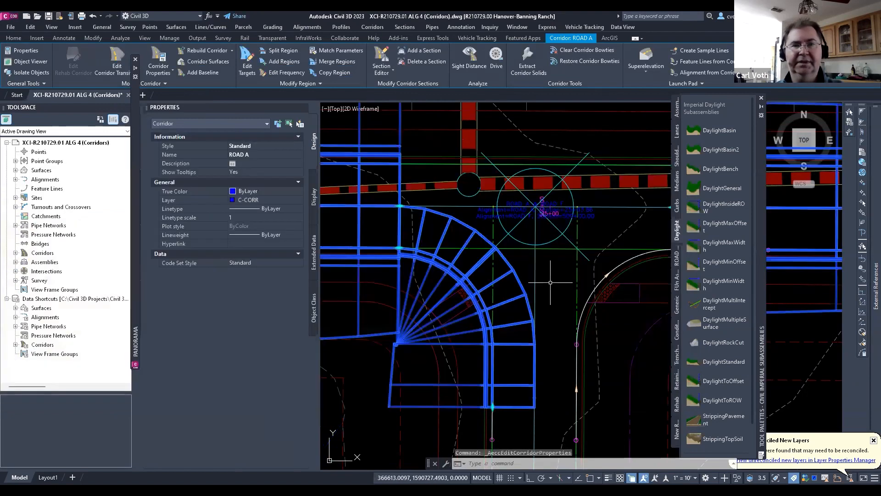
key(Escape)
- Edit the Curb RIGHT region's targets and apply the ROAD A and ROAD F alignments as Lane L width targets
click(516, 299)
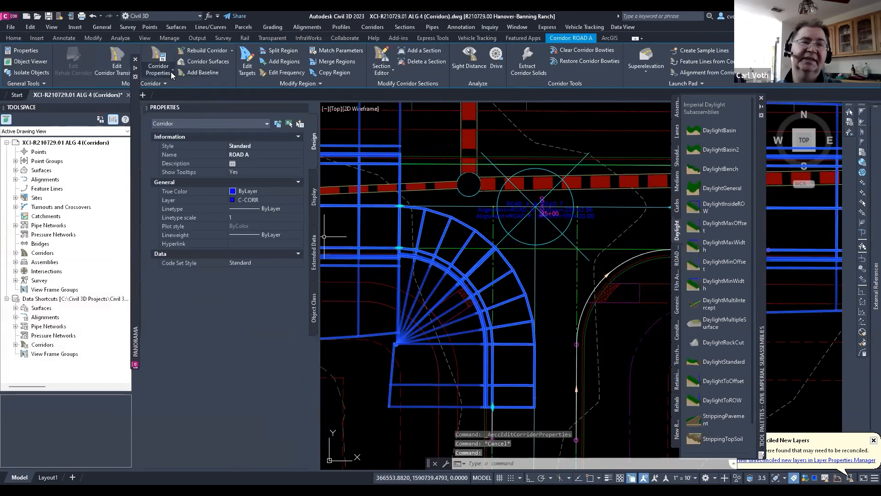
click(247, 69)
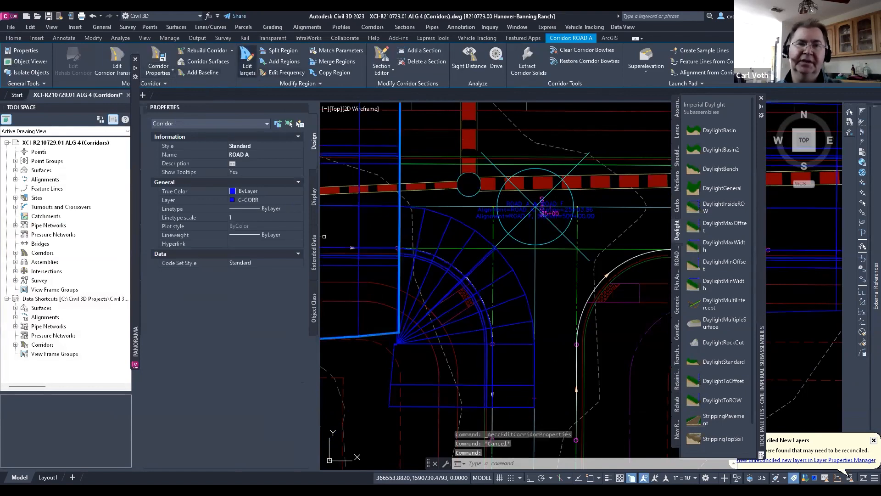
click(471, 236)
right_click(470, 236)
click(480, 243)
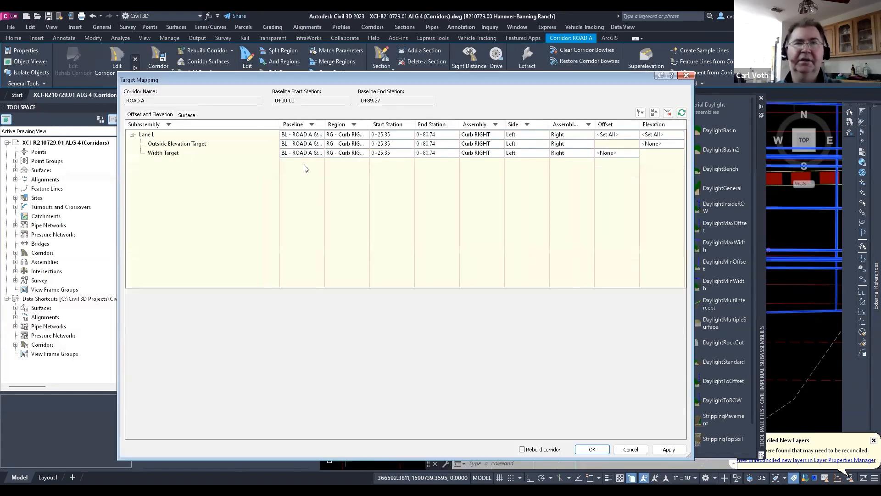
click(612, 152)
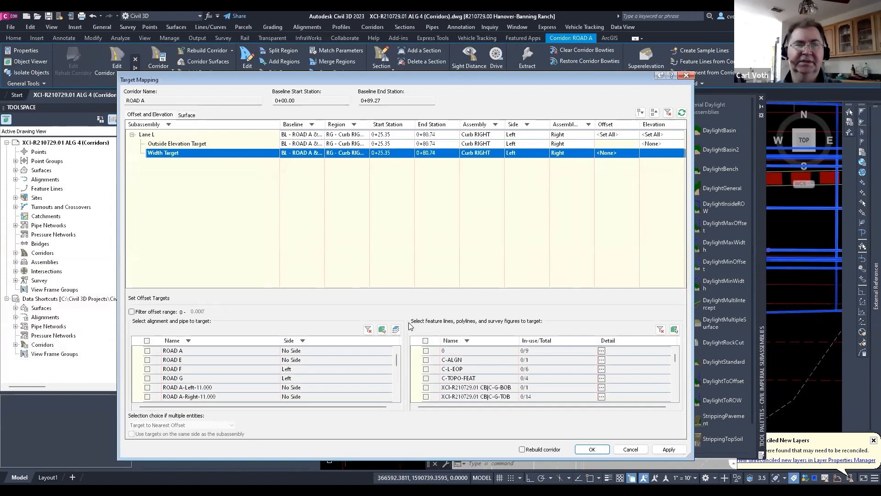
click(147, 350)
scroll(161, 368, down, 1)
scroll(159, 373, up, 1)
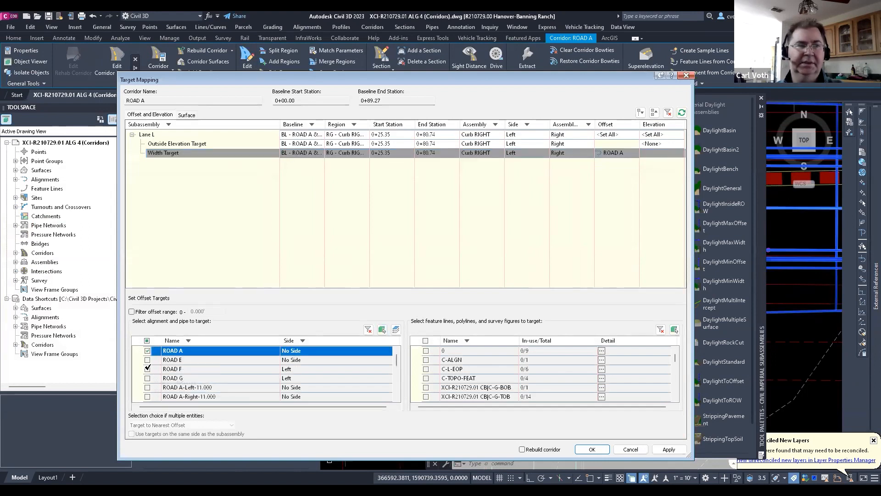
click(148, 368)
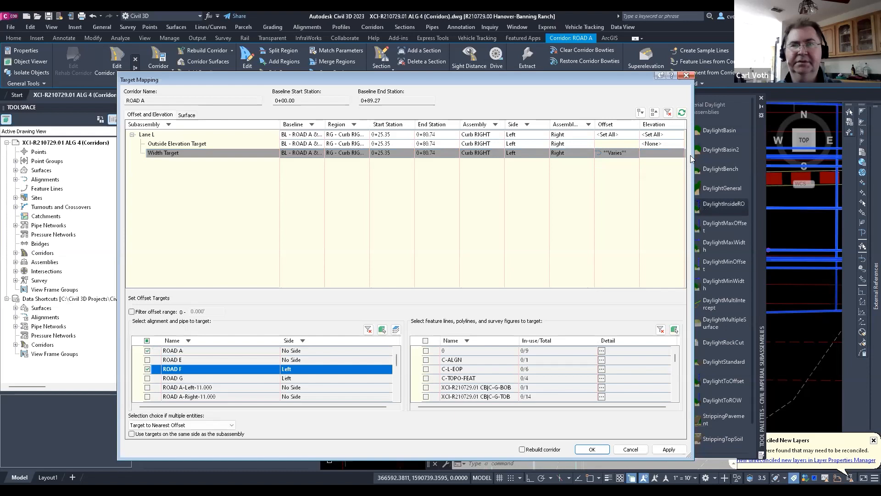
click(663, 450)
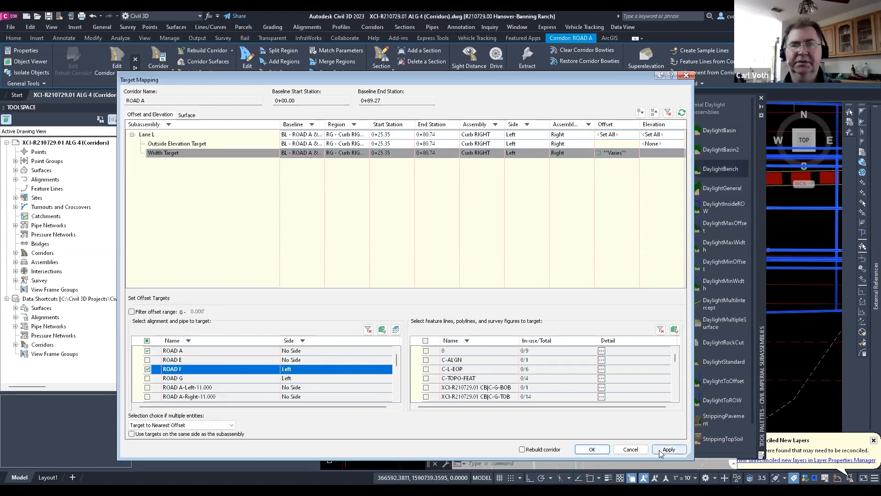
- Assign FG ROAD A PGL and FG ROAD F PGL as Lane L's outside elevation targets and accept the target mapping
click(651, 144)
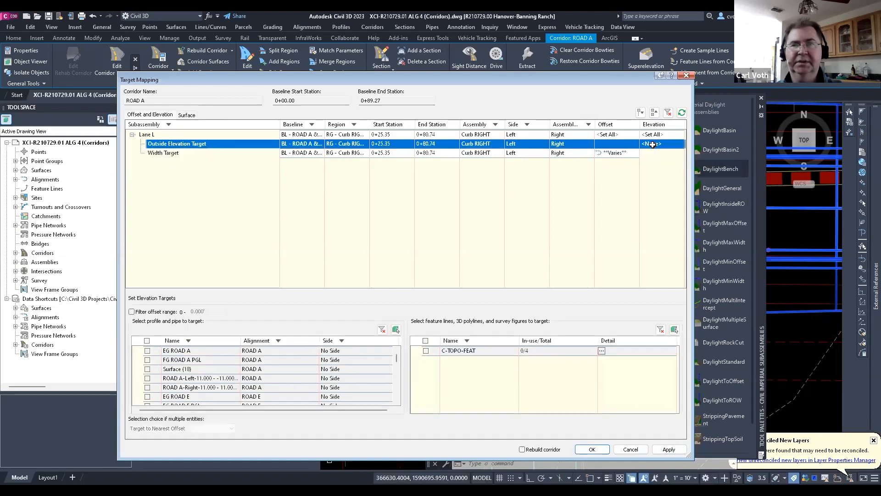
click(148, 360)
scroll(159, 385, down, 2)
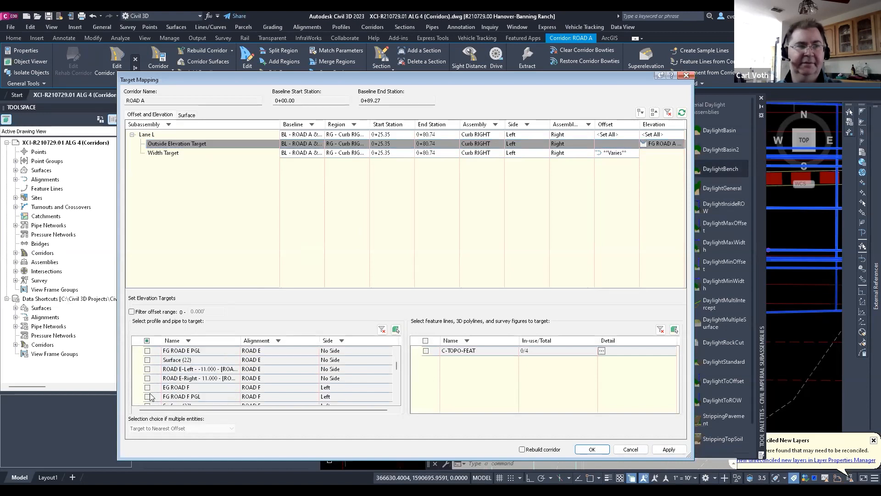
click(669, 449)
click(606, 450)
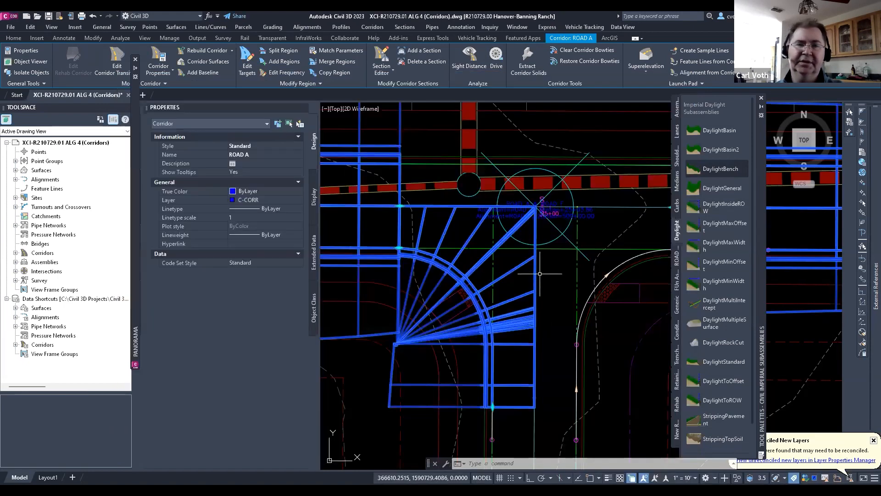
- Add a region on the ROAD A baseline across the ROAD F intersection, from 24+67.86 to 25+39.36, using the ROAD A INTERSECTION LEFT assembly
scroll(397, 342, down, 2)
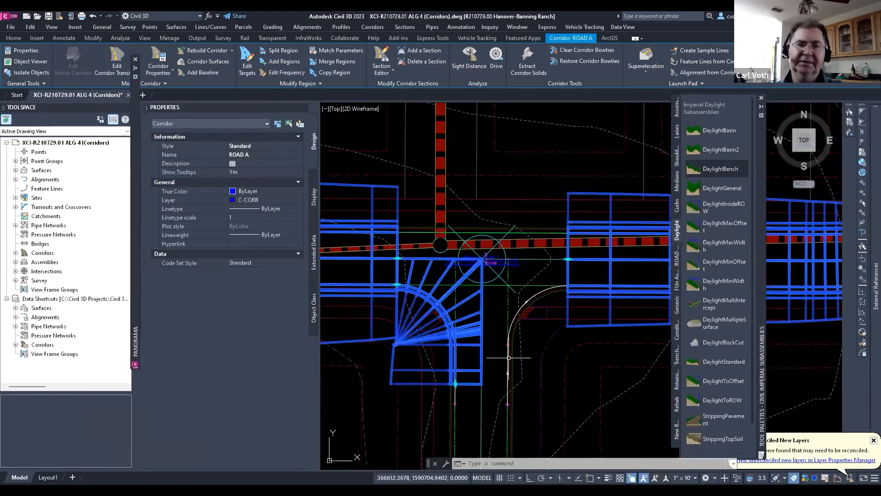
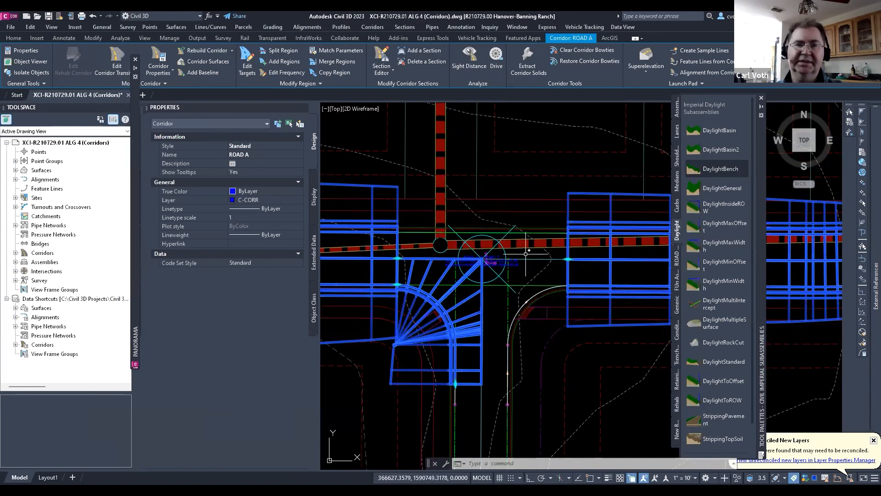
click(283, 62)
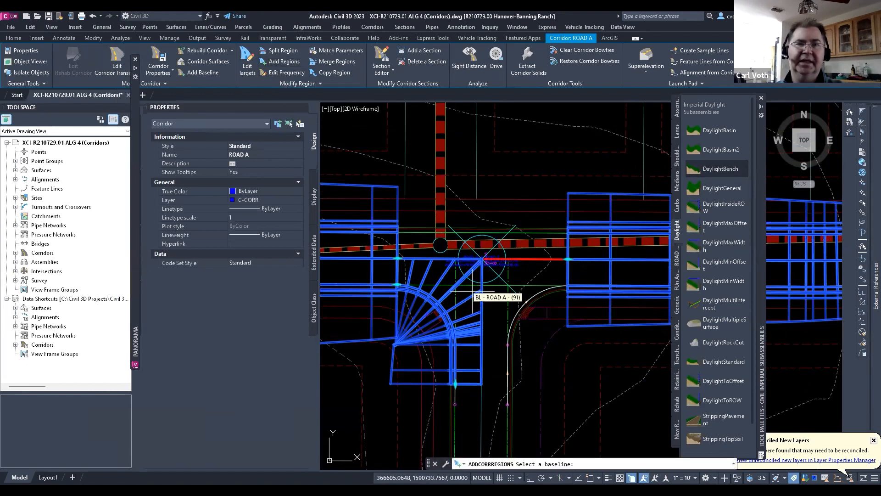
click(541, 259)
click(483, 259)
click(567, 258)
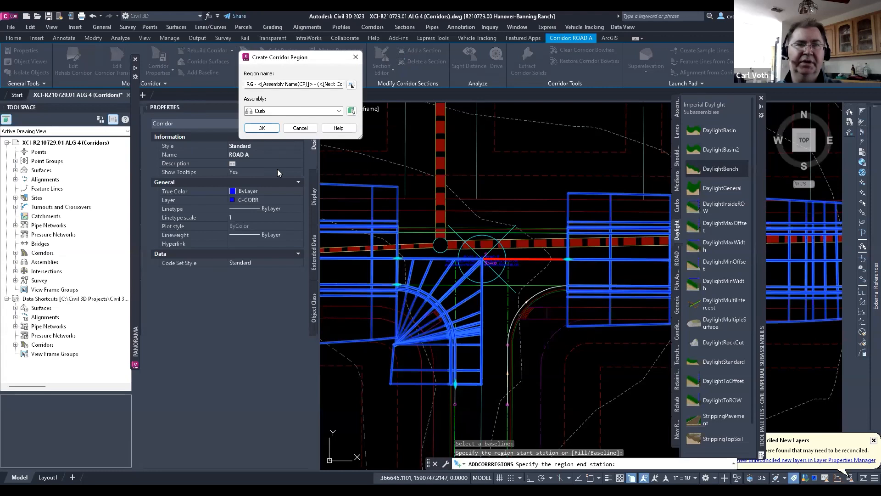
click(282, 111)
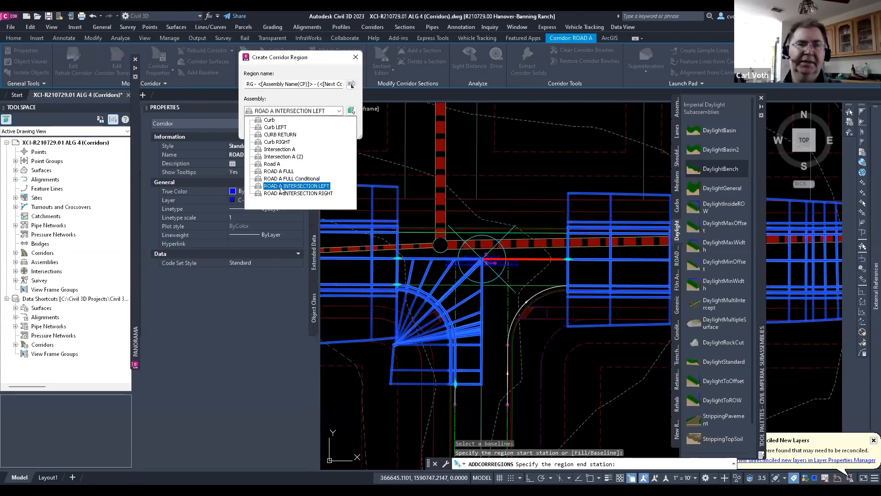
click(256, 108)
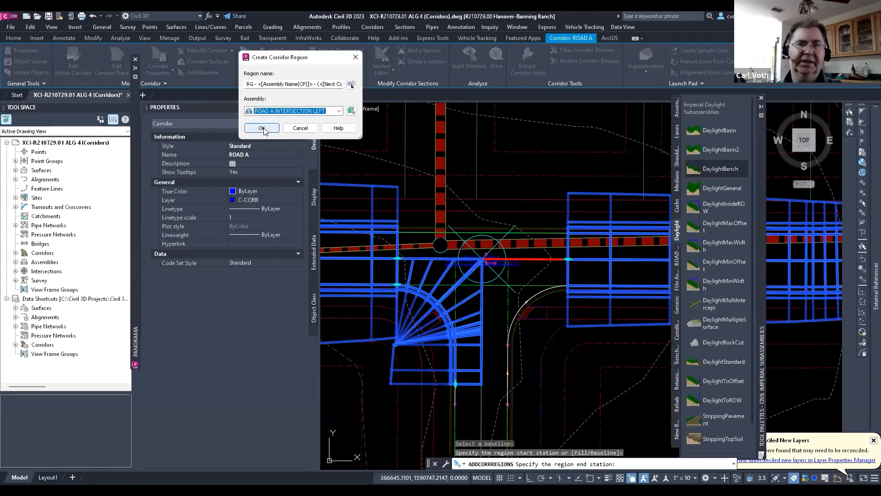
click(262, 128)
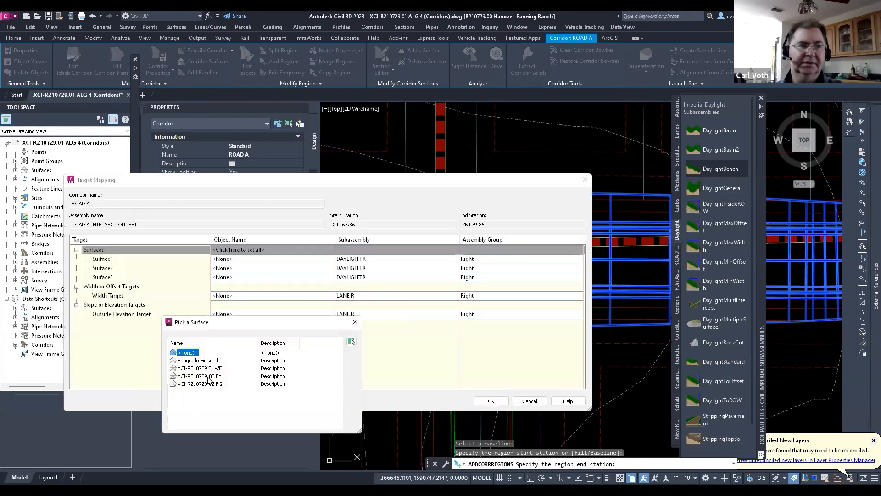
- Set all surface targets of the intersection region to XCI-R210729.00 EX, accept the mapping, and end the region command
click(207, 377)
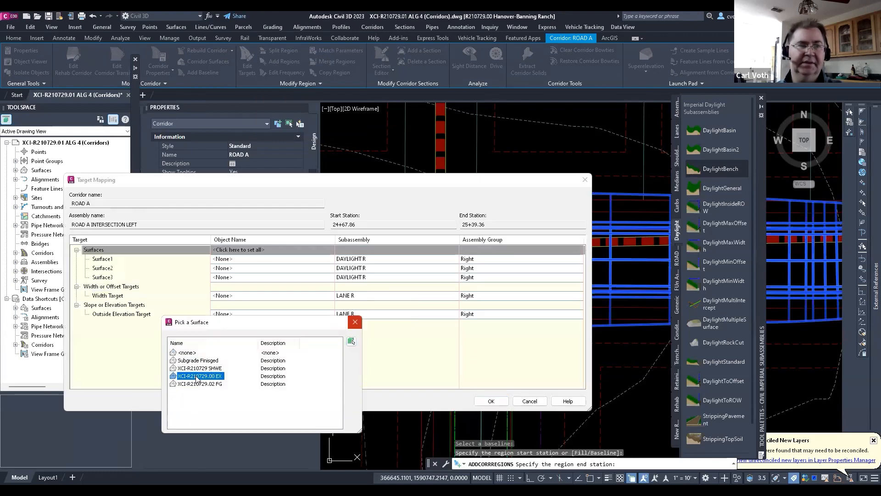
key(Return)
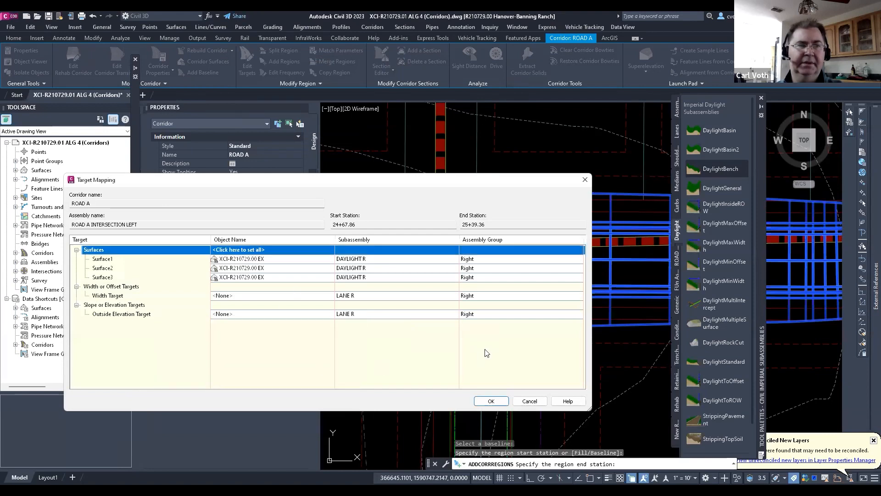
click(490, 402)
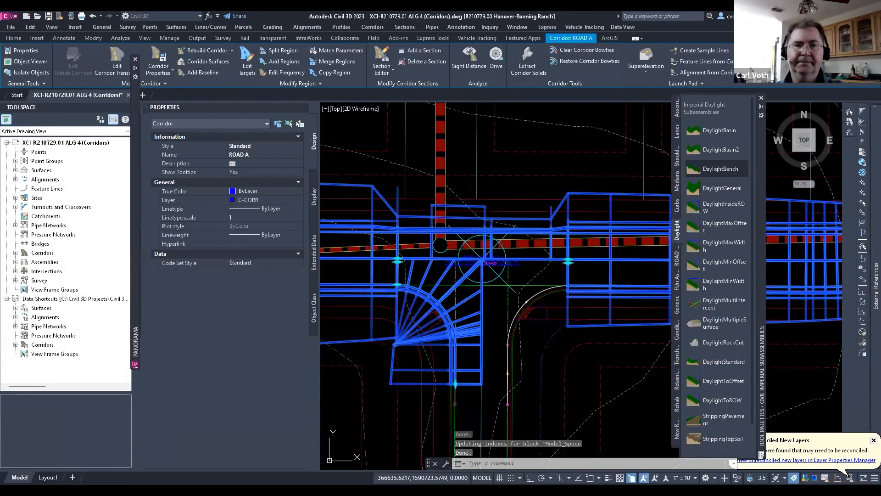
key(Escape)
key(Escape)
key(Escape)
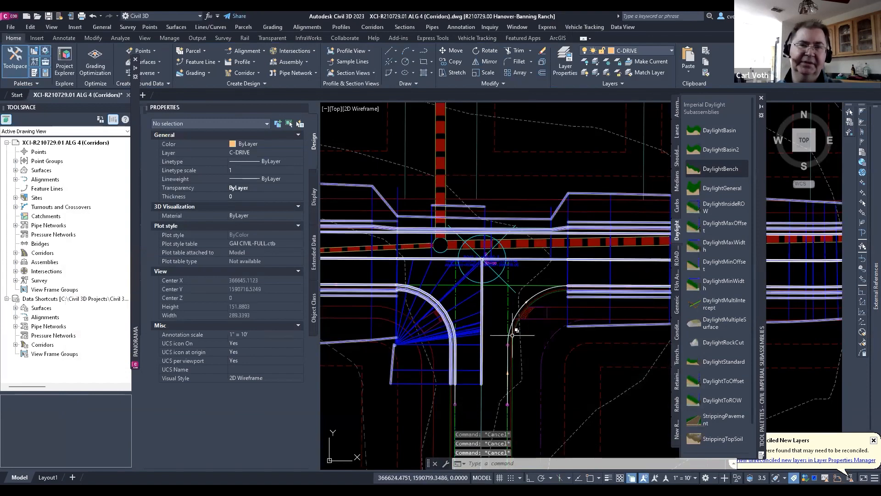
- Look over the ROAD A corridor, its ROAD F intersection and the intersection at the other end of ROAD F
scroll(540, 225, down, 4)
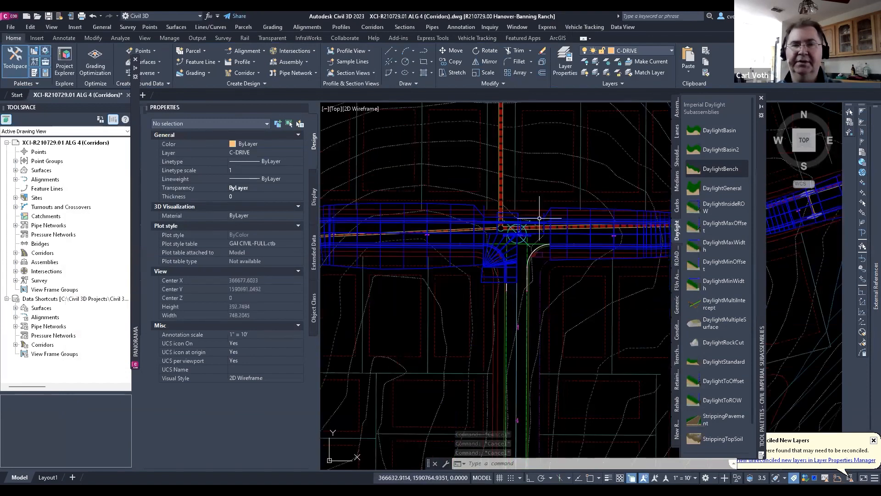
scroll(550, 250, up, 2)
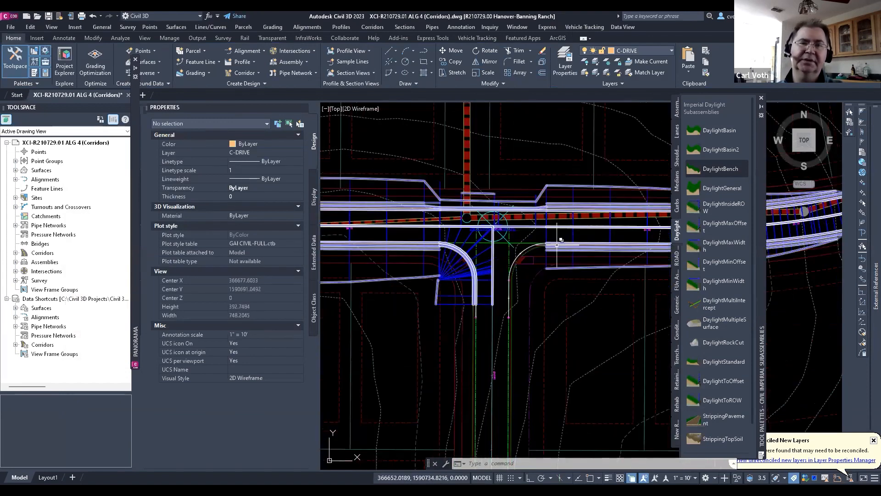
key(Escape)
key(Escape)
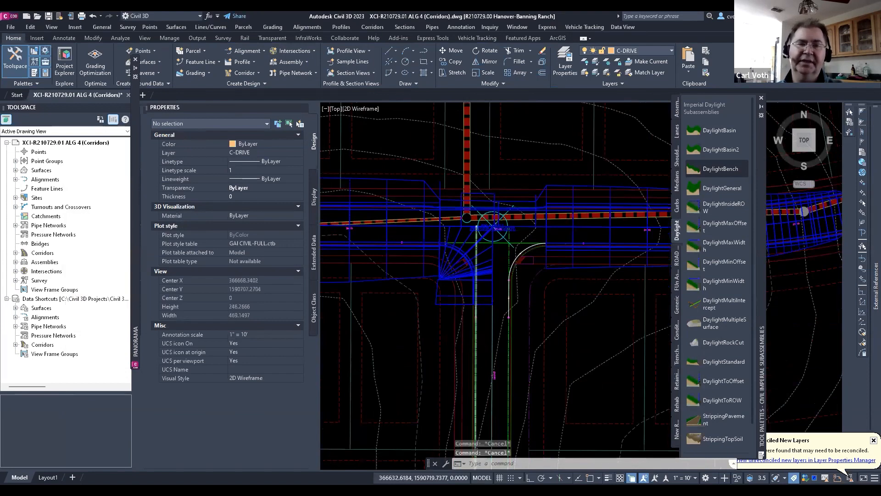
scroll(553, 273, down, 6)
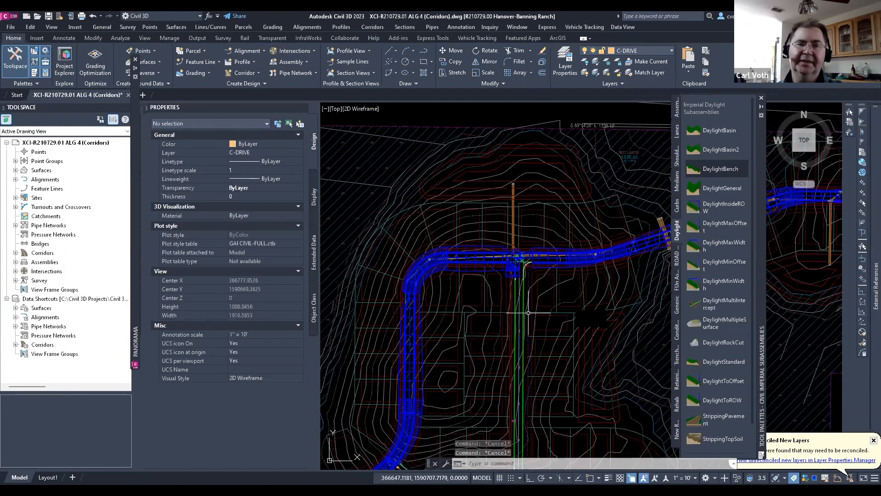
scroll(530, 276, down, 2)
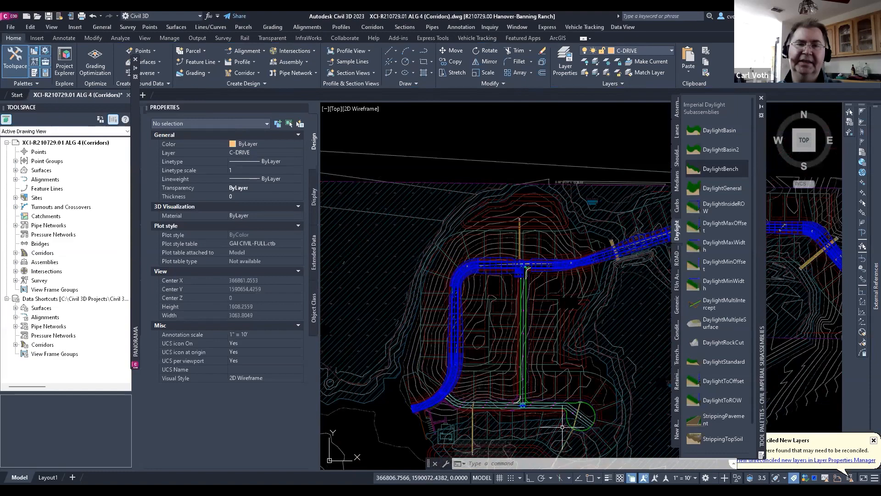
scroll(521, 280, up, 8)
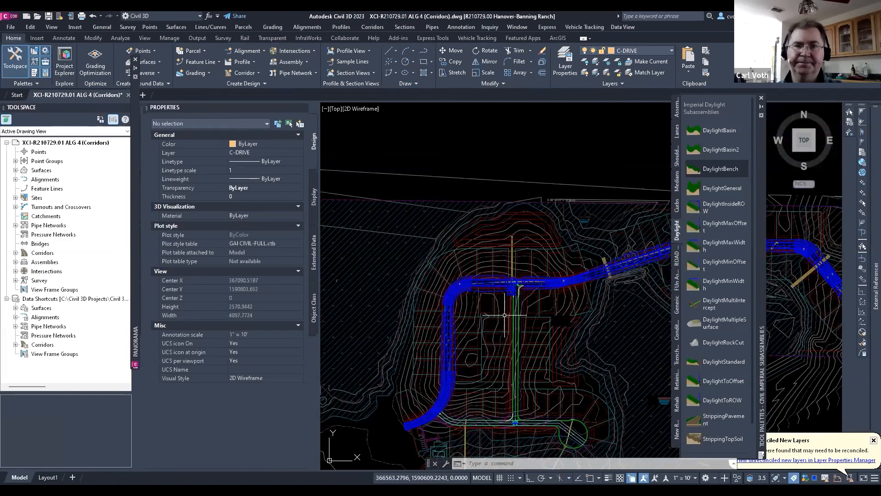
scroll(526, 195, down, 2)
scroll(533, 327, up, 3)
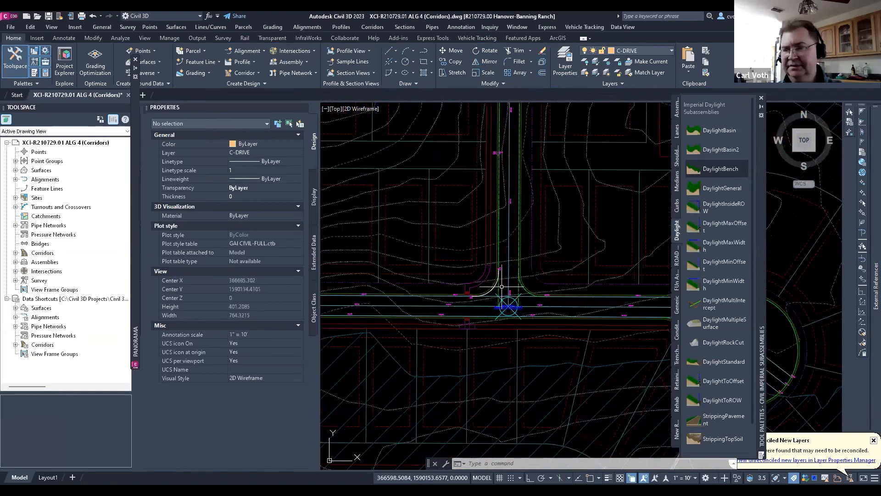
scroll(509, 268, down, 1)
scroll(508, 268, down, 6)
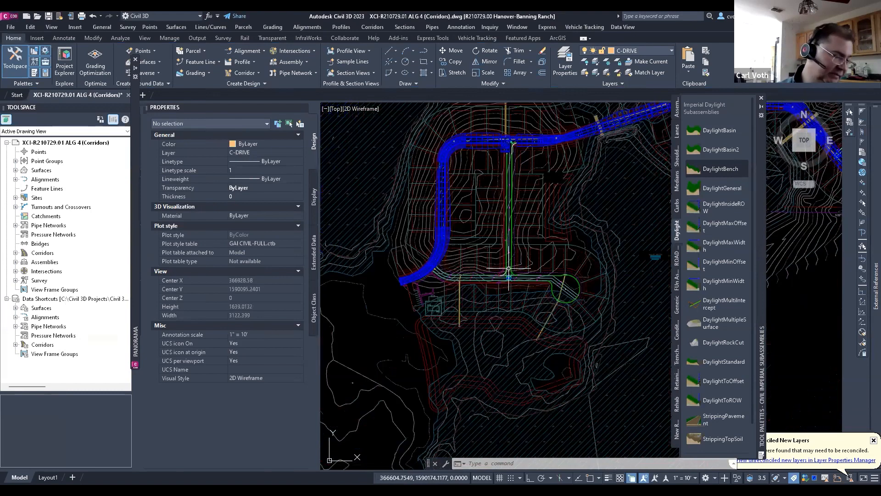
scroll(523, 141, up, 2)
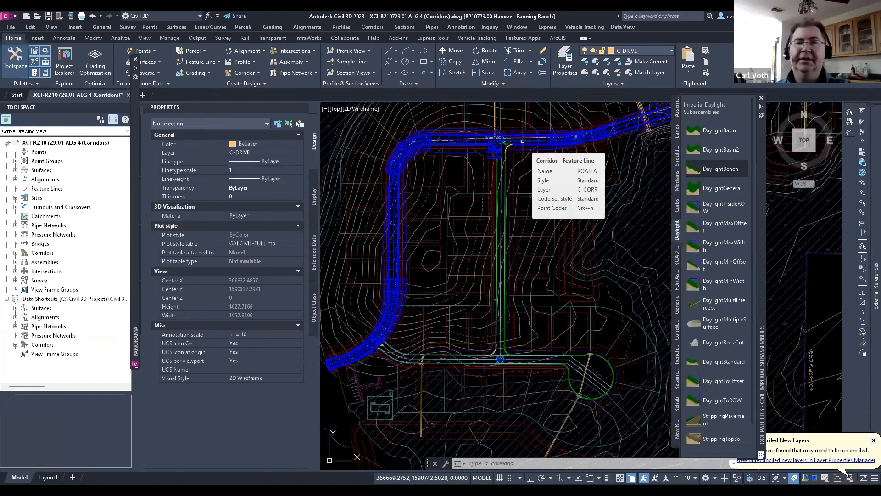
scroll(523, 141, up, 8)
key(Escape)
key(Escape)
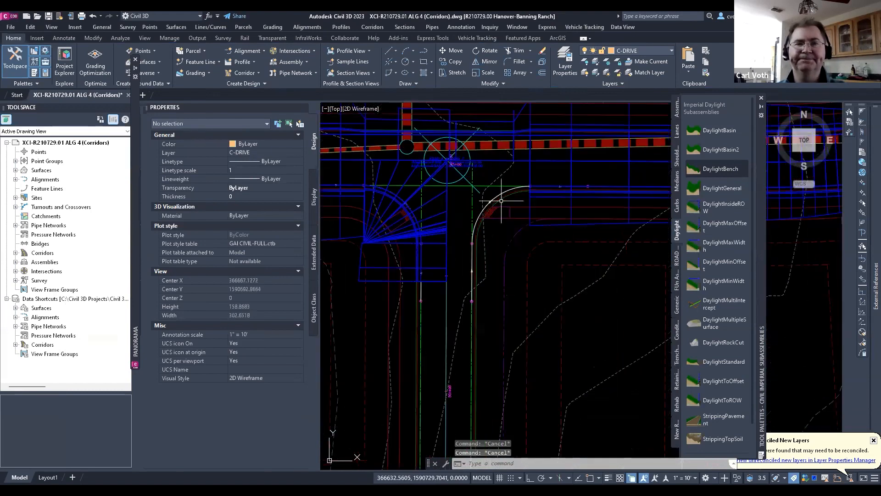
- Add a baseline to the ROAD A corridor using the ROAD A & ROAD F - SE - Quadrant alignment and its profile
key(Escape)
click(500, 194)
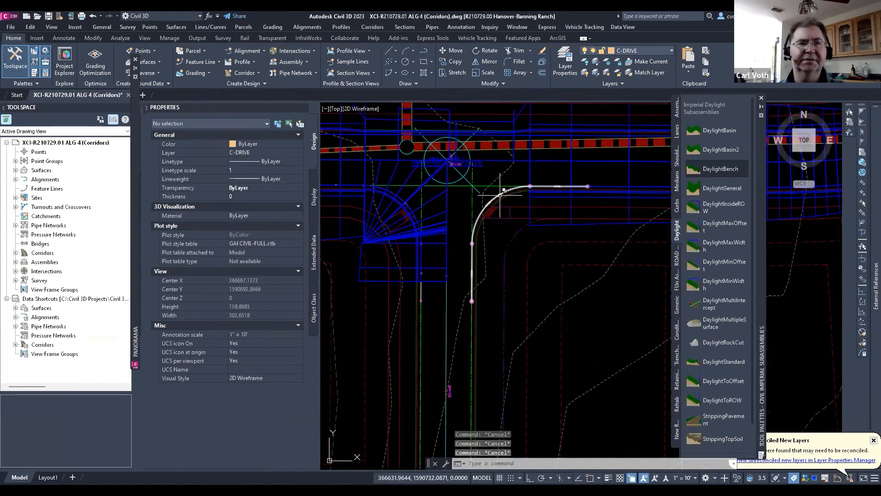
key(Escape)
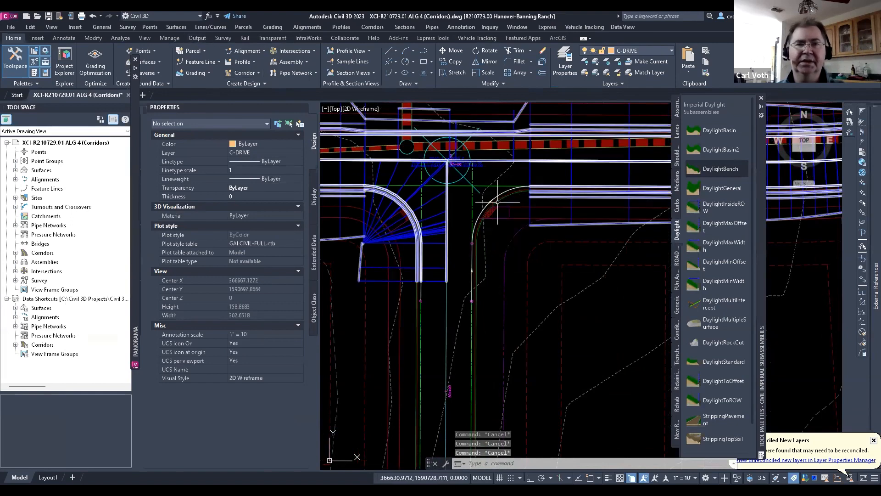
click(432, 208)
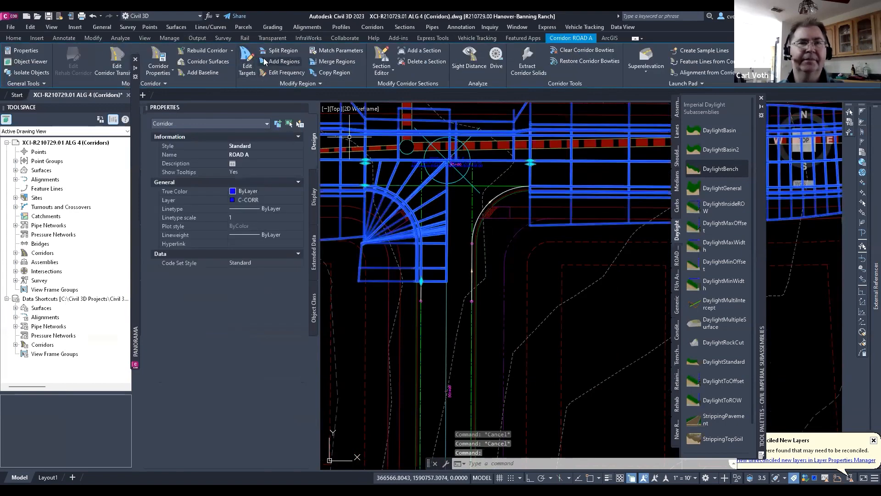
click(200, 70)
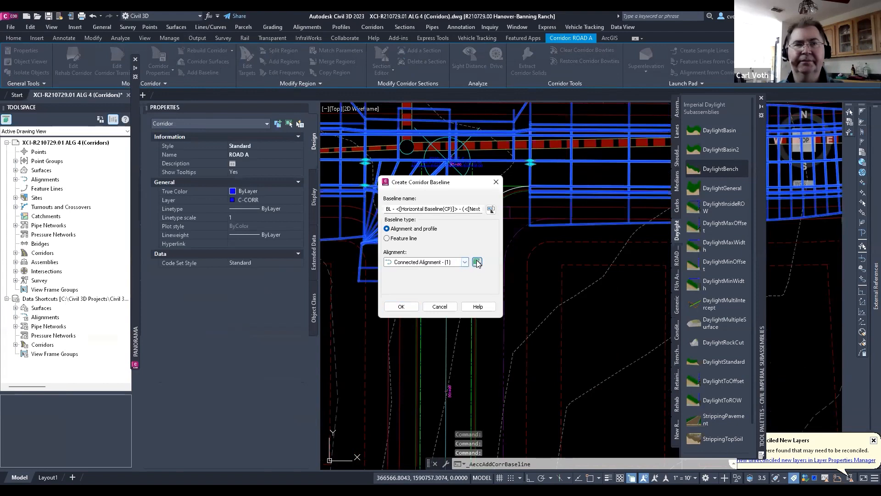
click(490, 197)
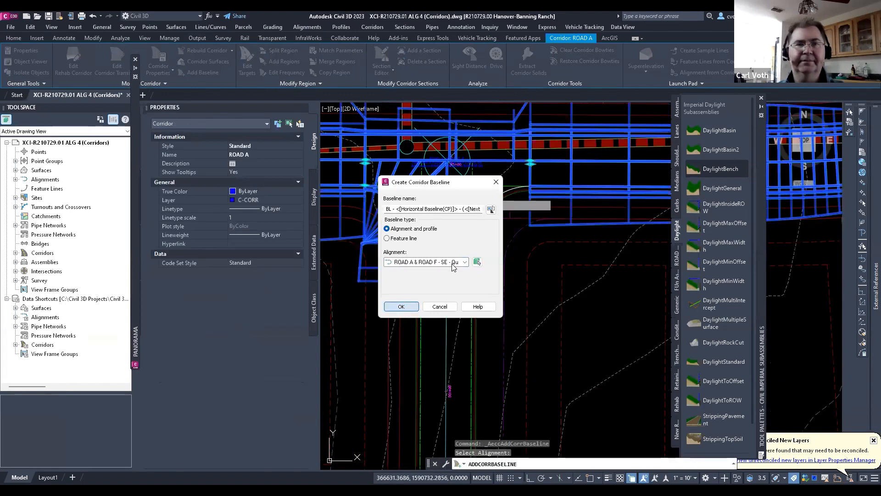
key(Return)
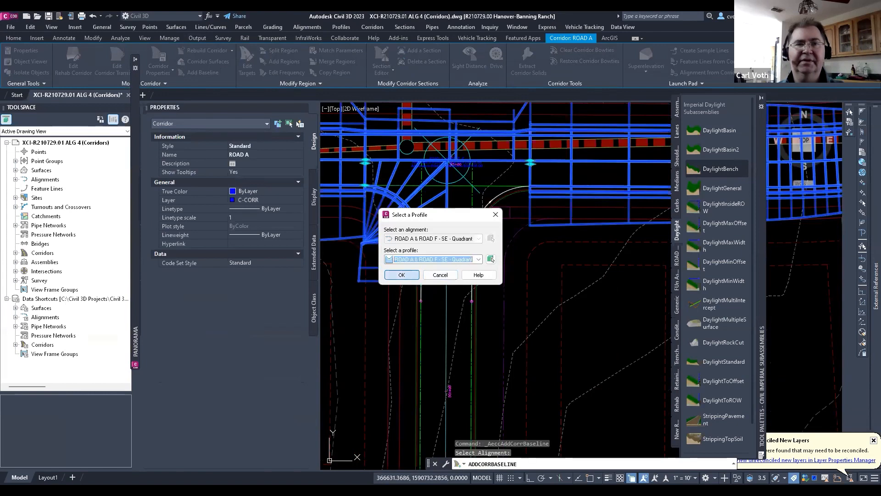
key(Return)
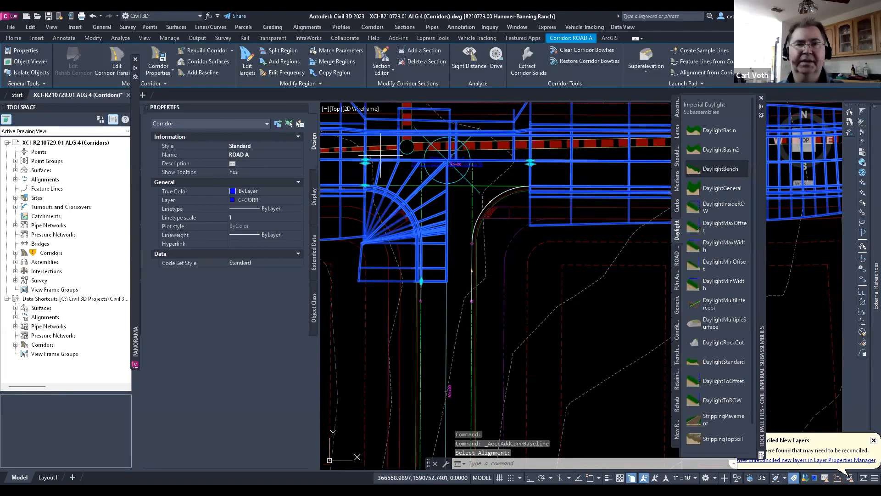
- Add a Curb LEFT region on the SE quadrant baseline from 0+08.20 to 0+64.77, accepting the target mapping without targets
shift+right_click(465, 279)
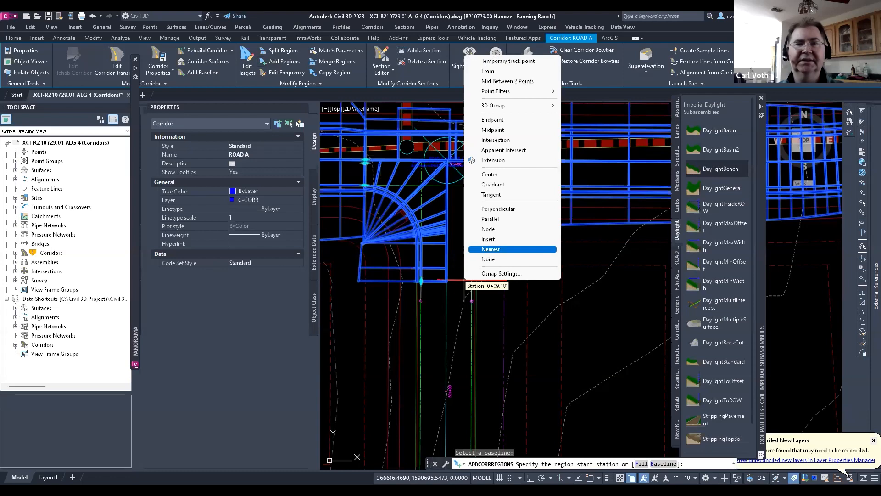
click(491, 249)
click(472, 281)
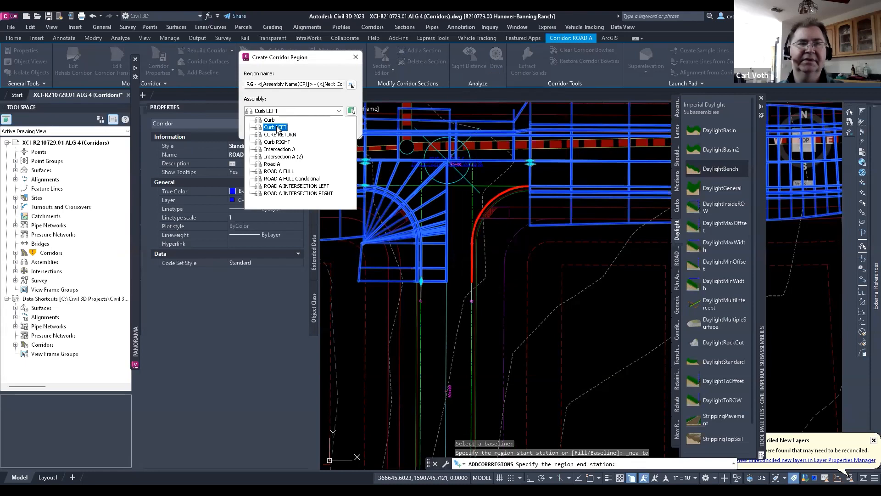
click(259, 128)
click(259, 128)
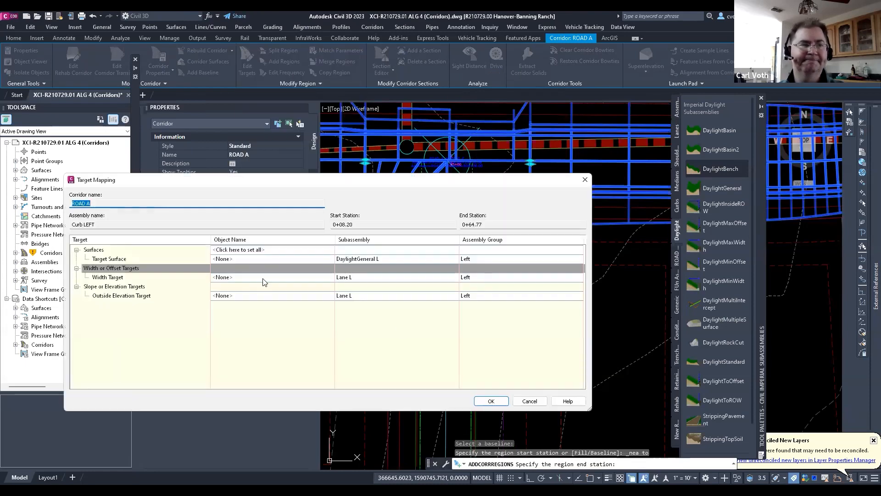
click(494, 402)
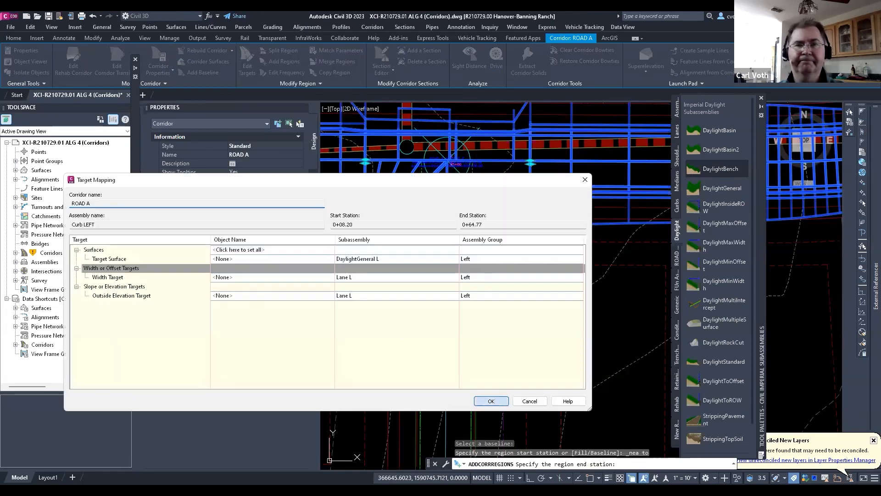
key(Escape)
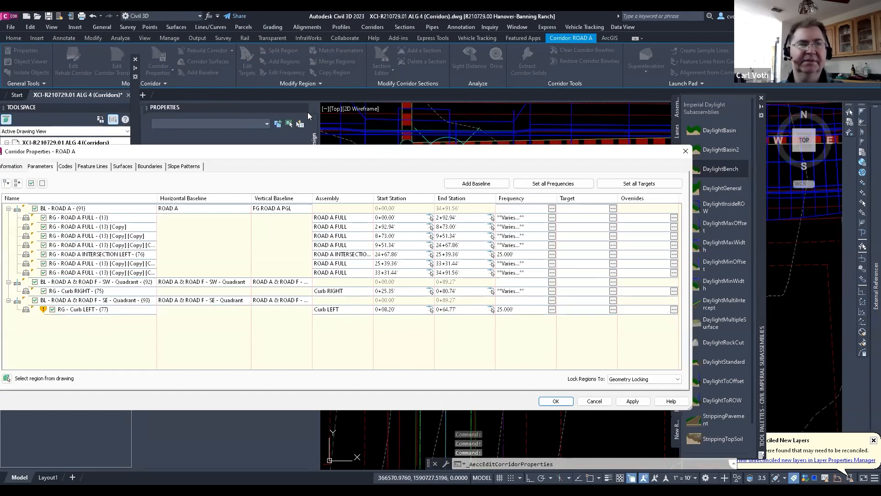
- Change the assembly of the SE quadrant region to Curb RIGHT in the corridor properties
click(307, 111)
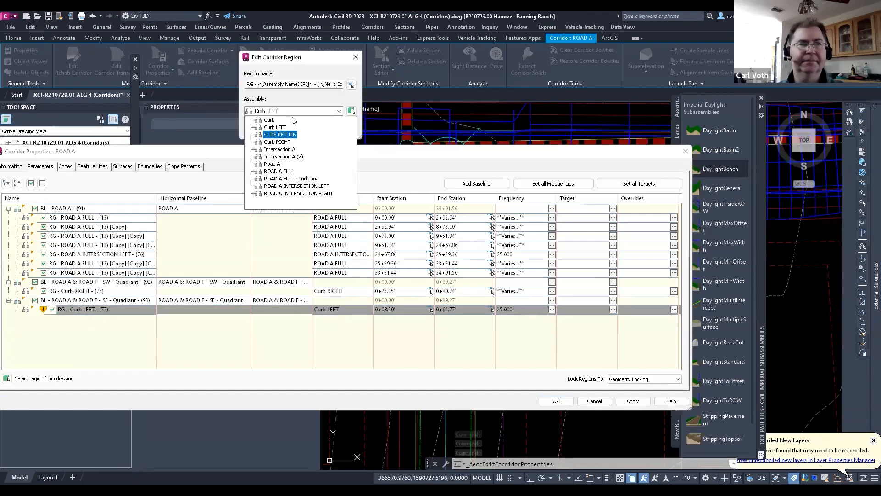
click(279, 143)
click(280, 144)
click(264, 131)
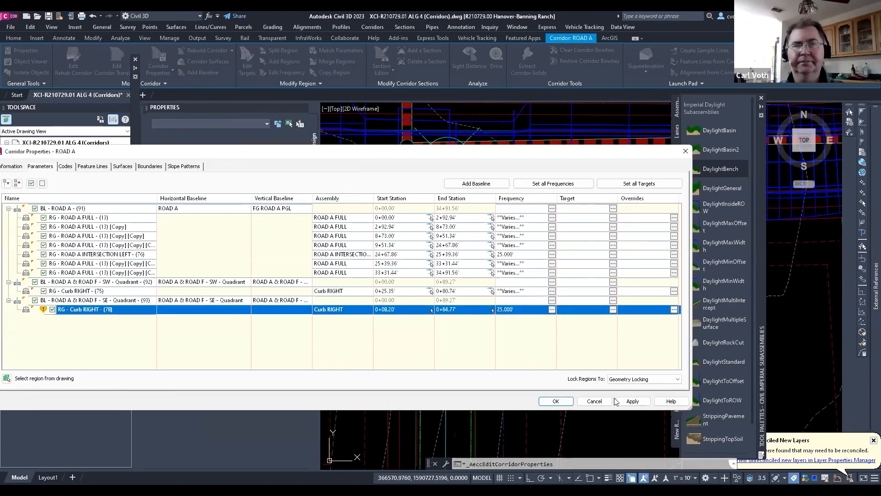
- Set the assembly frequency of the SE quadrant region to a curve increment of 5.000'
click(552, 309)
click(470, 177)
text(5.000')
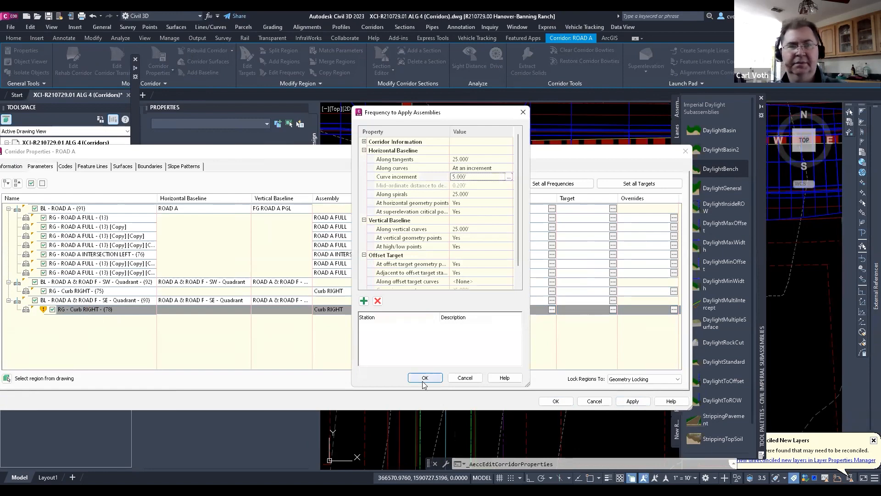
key(Return)
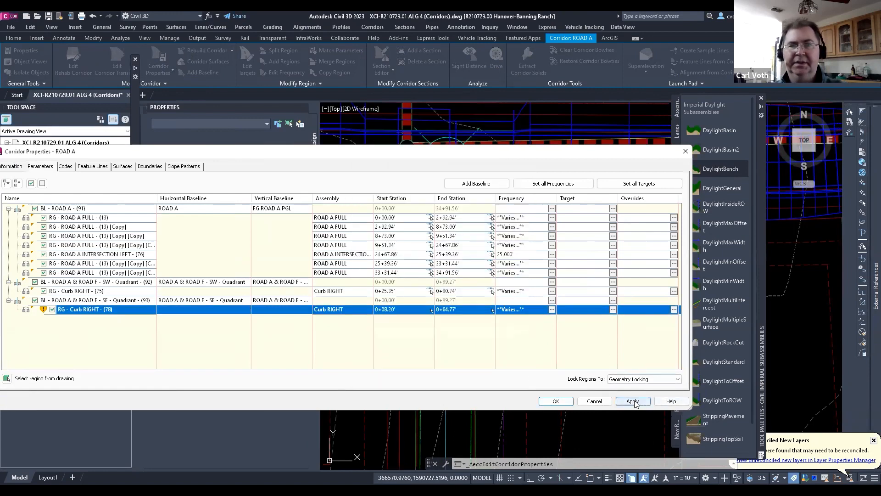
- Edit the SE quadrant region's targets and set the DaylightGeneral L surface target to XCI-R210729.00 EX
click(613, 310)
click(186, 115)
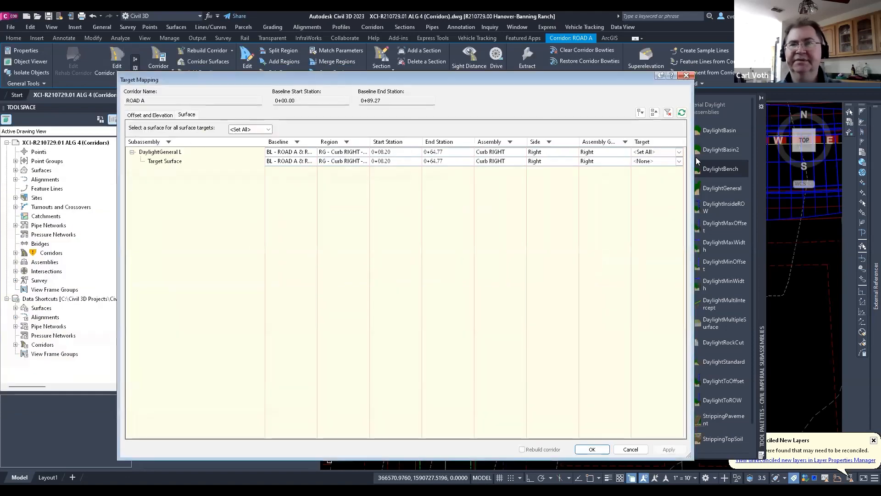
click(679, 152)
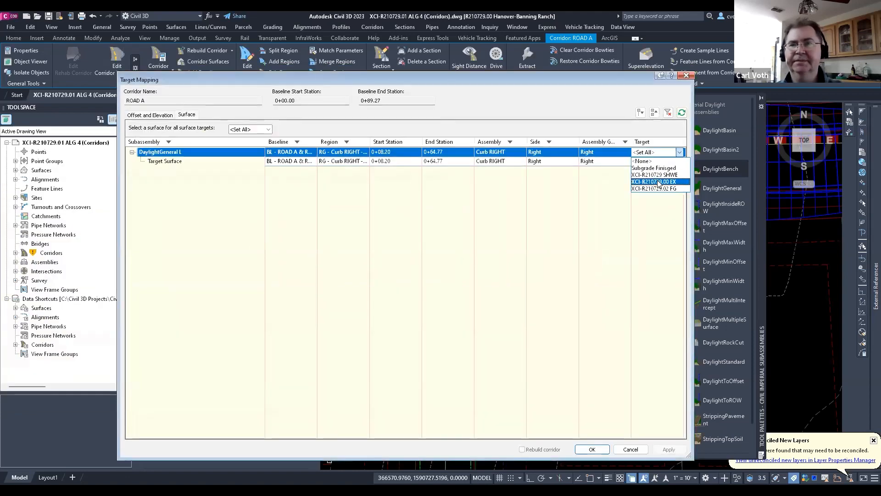
click(658, 183)
- Assign the ROAD A and ROAD F alignments as Lane L's width targets in the SE quadrant region
click(150, 115)
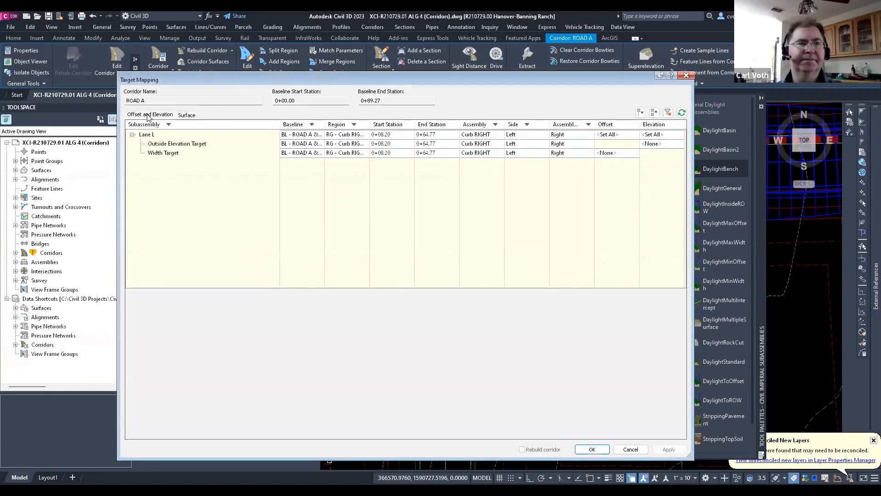
click(170, 153)
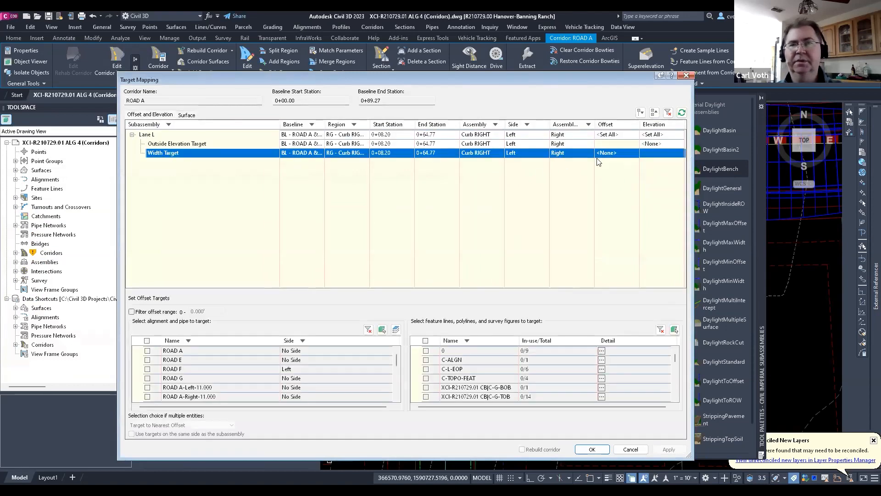
click(147, 350)
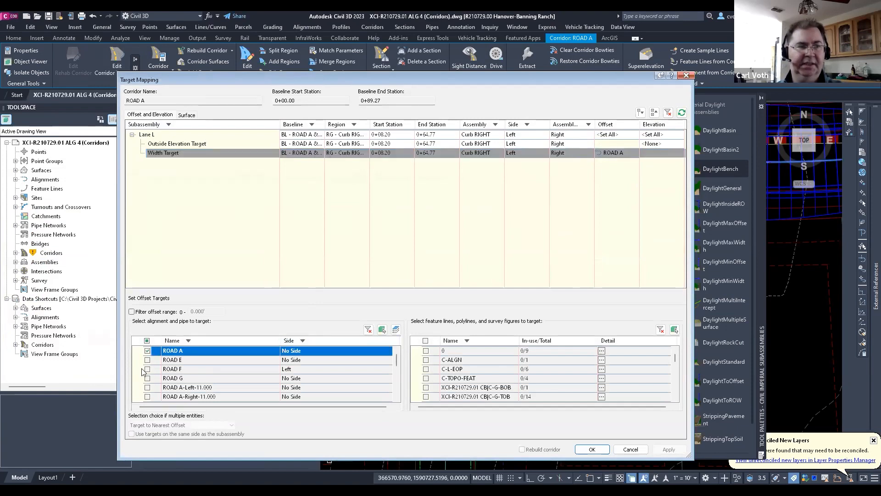
click(147, 368)
- Assign FG ROAD A PGL and FG ROAD F PGL as Lane L's outside elevation targets and accept the SE quadrant target mapping
click(657, 144)
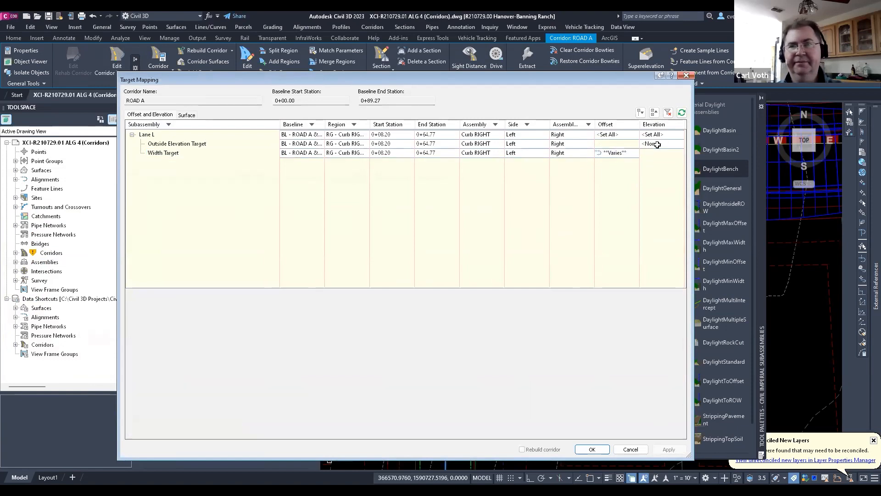
click(148, 359)
scroll(170, 377, down, 2)
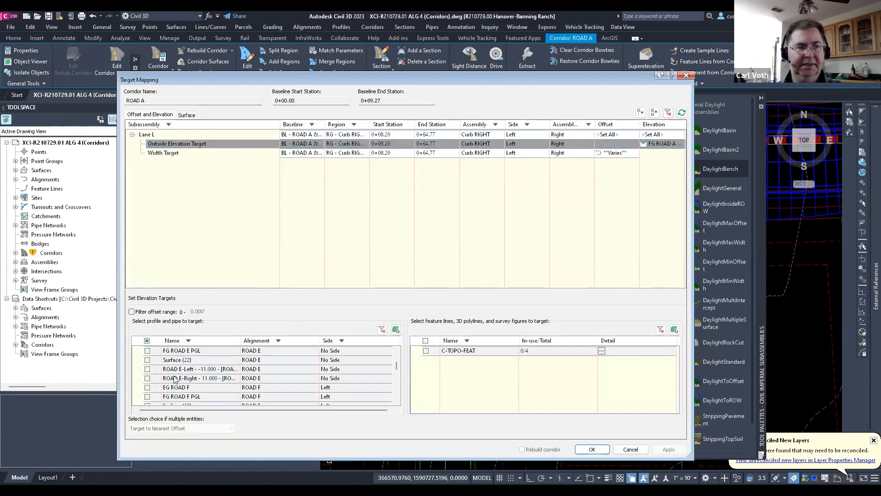
click(147, 395)
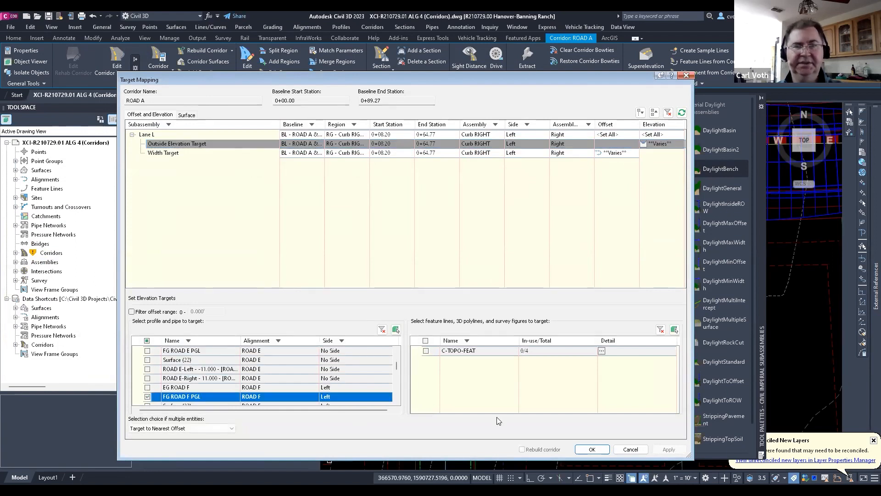
click(592, 449)
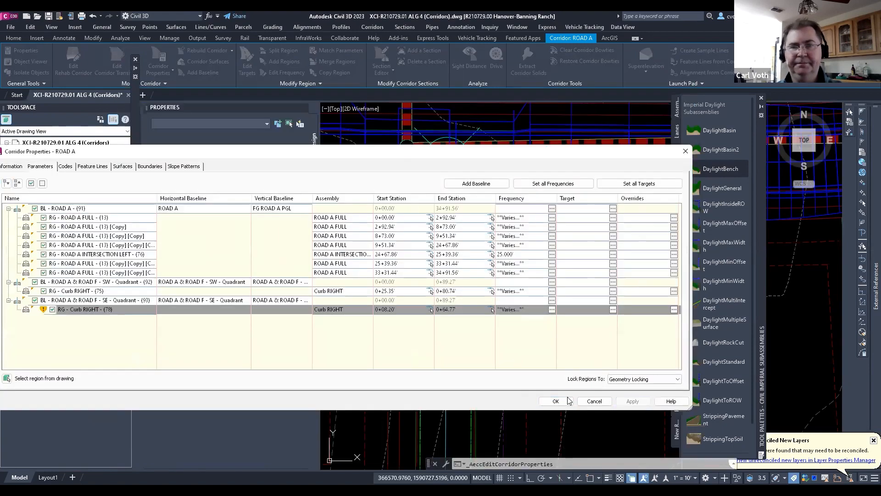
- Apply the ROAD A corridor property changes and clear the corridor selection
click(555, 400)
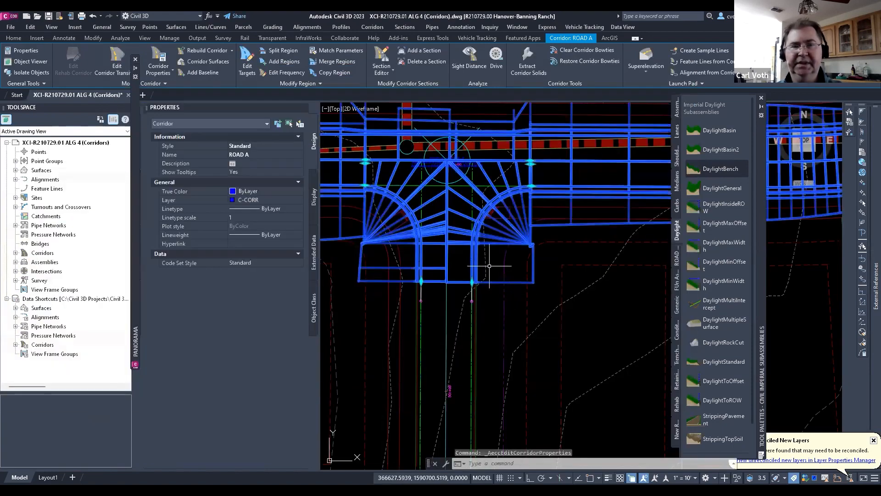
key(Escape)
key(Escape)
scroll(475, 252, up, 3)
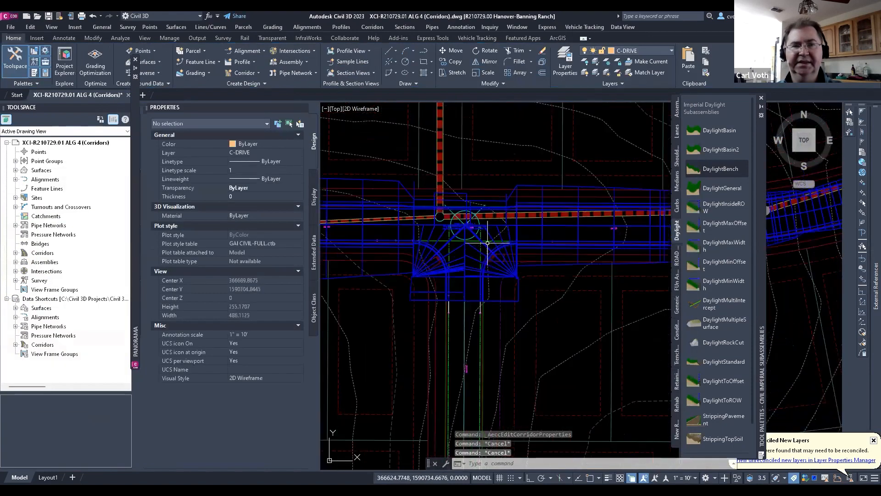
- Examine the road network and the curb feature line around the ROAD E cul-de-sac
scroll(543, 306, down, 10)
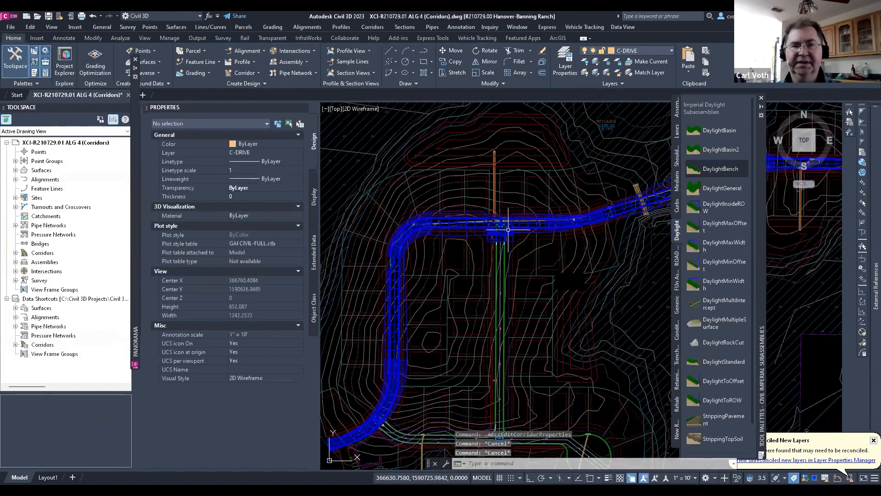
scroll(472, 326, up, 8)
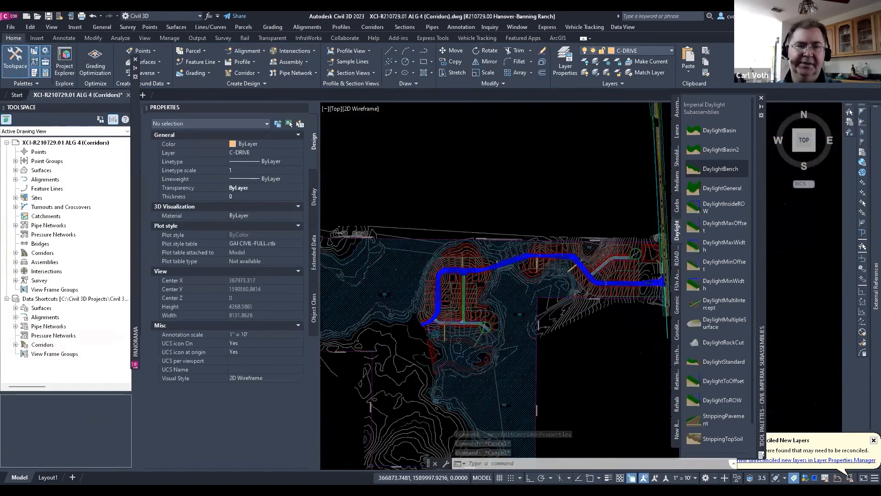
scroll(475, 319, down, 8)
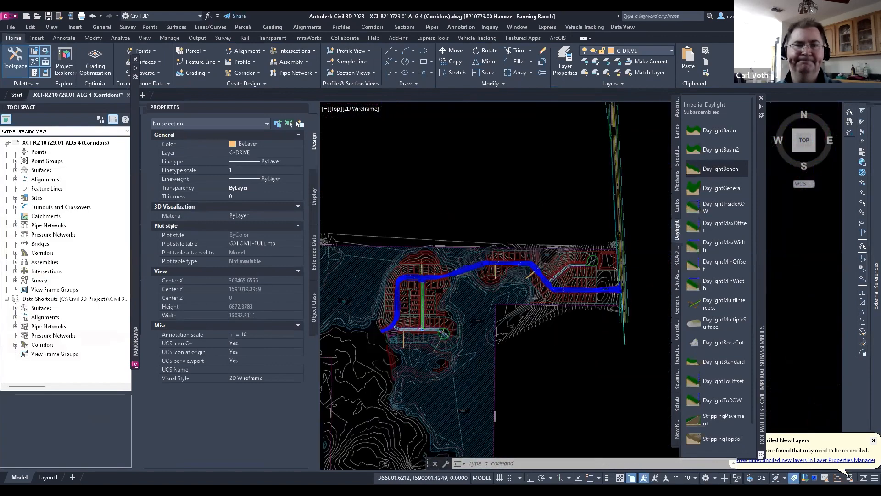
scroll(503, 309, up, 11)
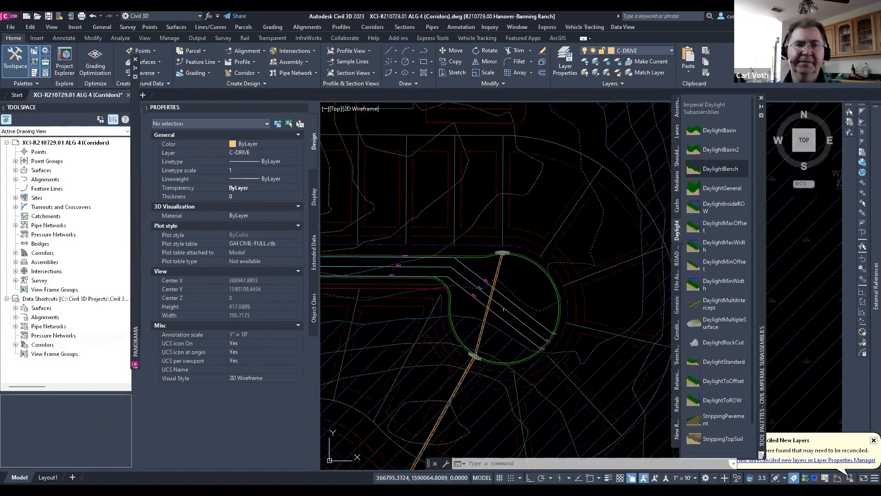
key(Escape)
key(Escape)
key(Escape)
scroll(451, 298, up, 3)
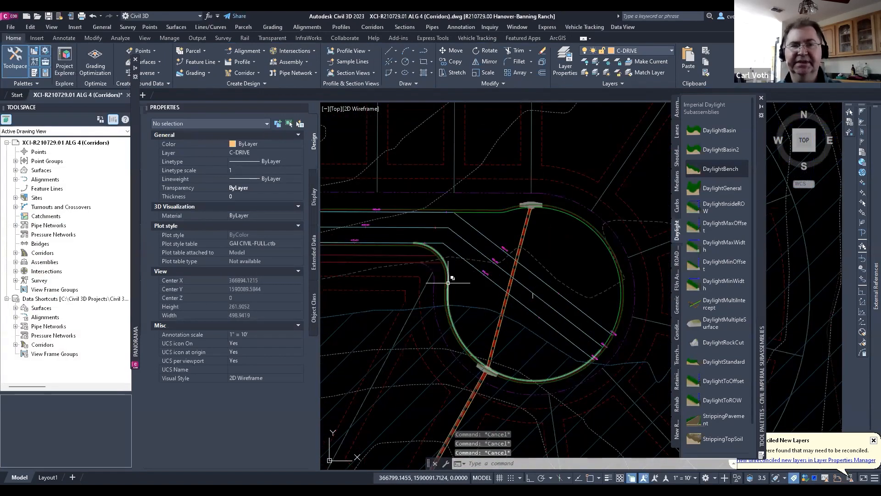
click(447, 282)
key(Escape)
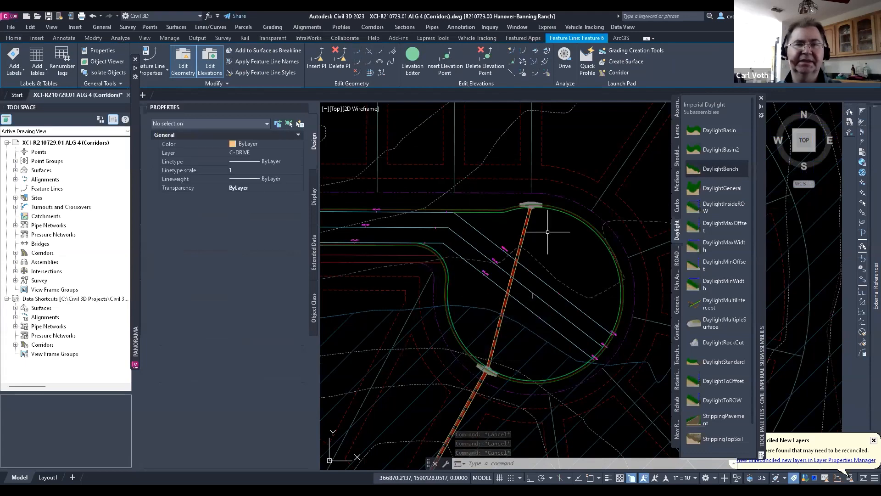
key(Escape)
scroll(459, 192, down, 8)
scroll(460, 198, up, 4)
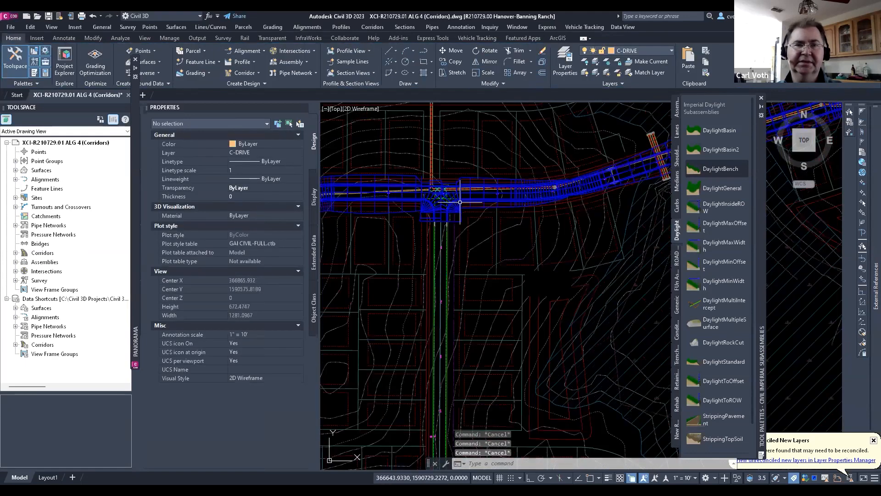
- Add a feature line baseline to the ROAD A corridor using Feature 6 from Site 1 at the cul-de-sac
click(393, 172)
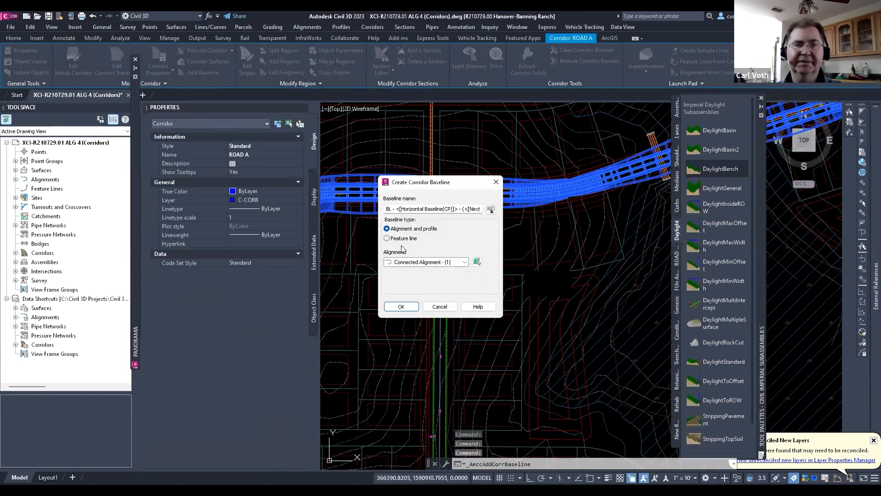
click(387, 239)
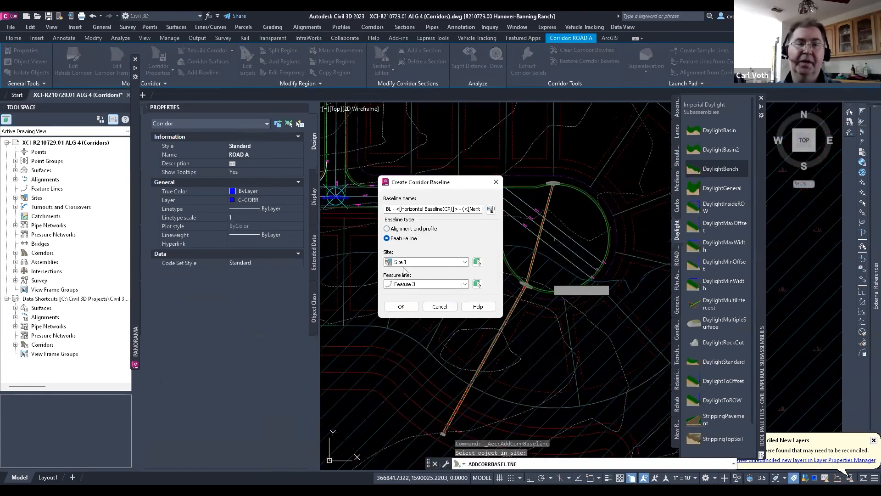
click(464, 285)
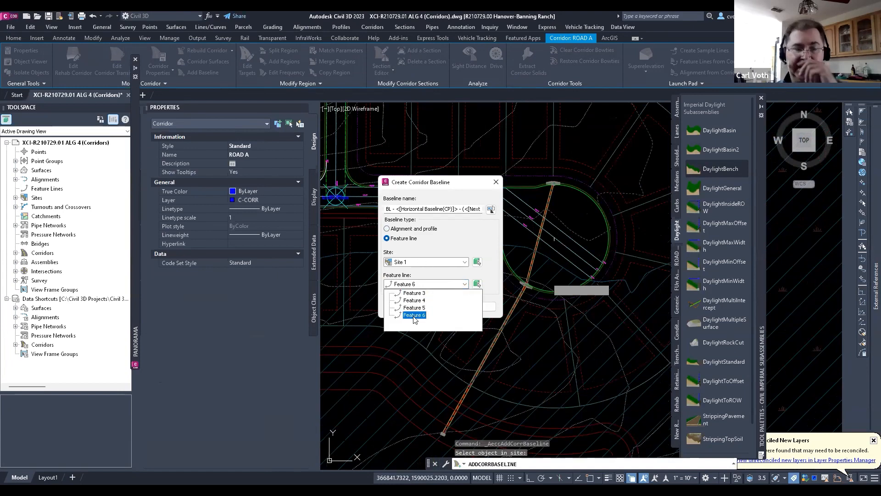
click(414, 293)
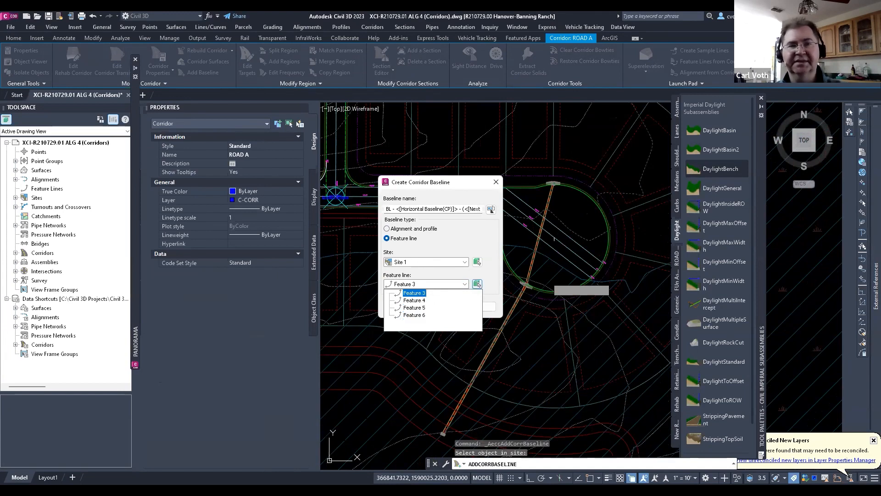
click(516, 244)
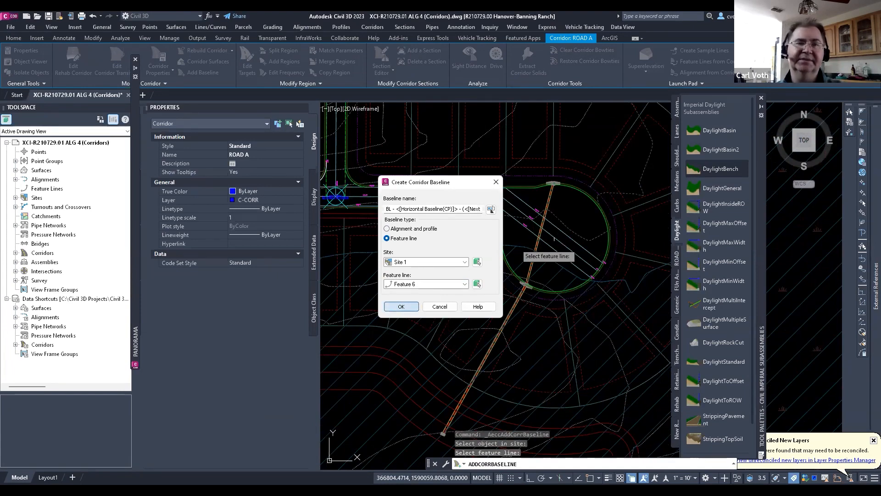
click(401, 306)
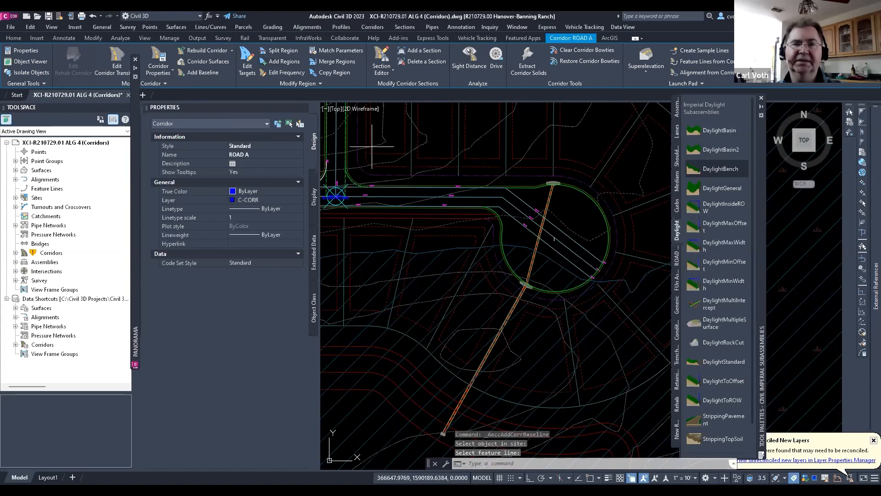
click(617, 108)
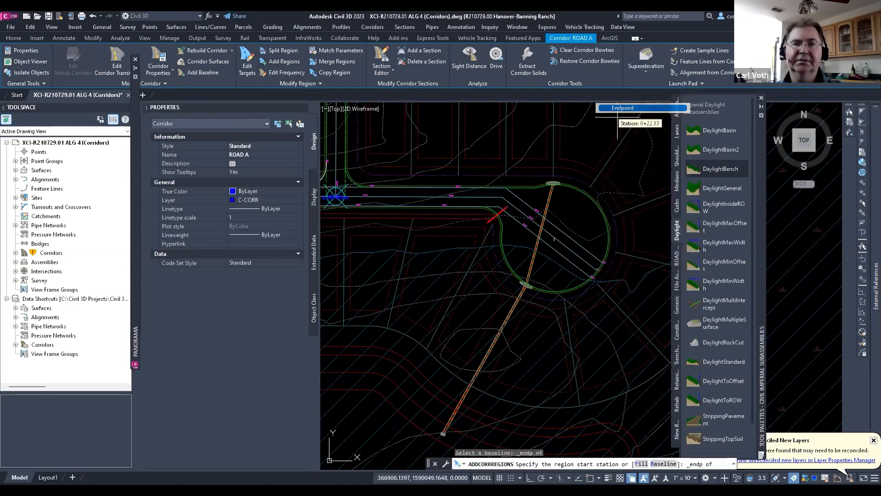
key(Escape)
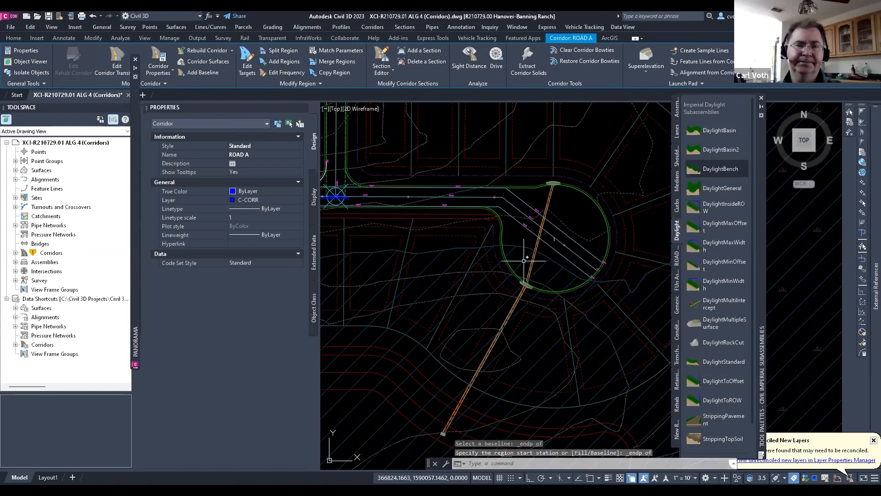
right_click(561, 258)
key(Escape)
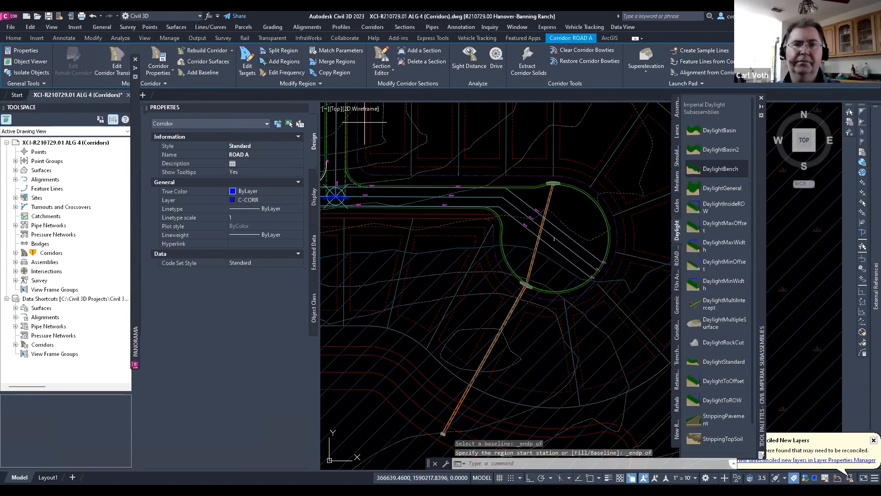
- Add a region along the cul-de-sac's feature line baseline, snapping its end station to an endpoint and assigning the Curb RIGHT assembly
click(483, 204)
shift+right_click(483, 204)
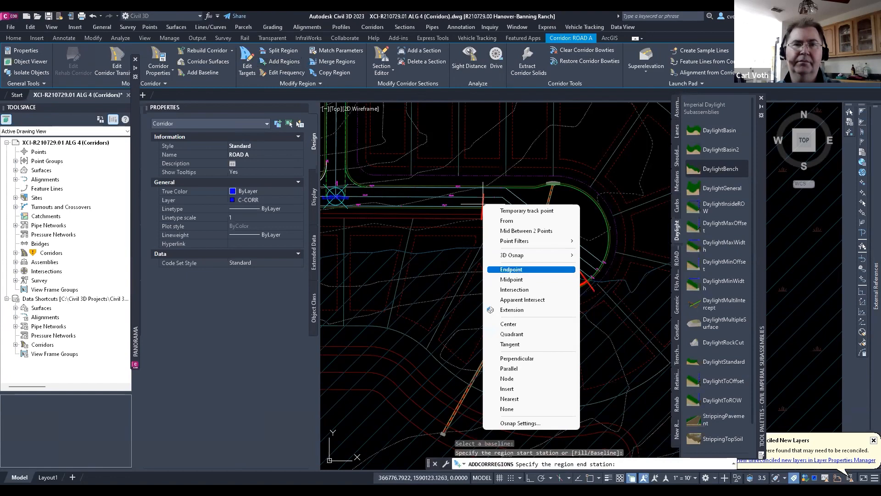
click(511, 269)
click(482, 204)
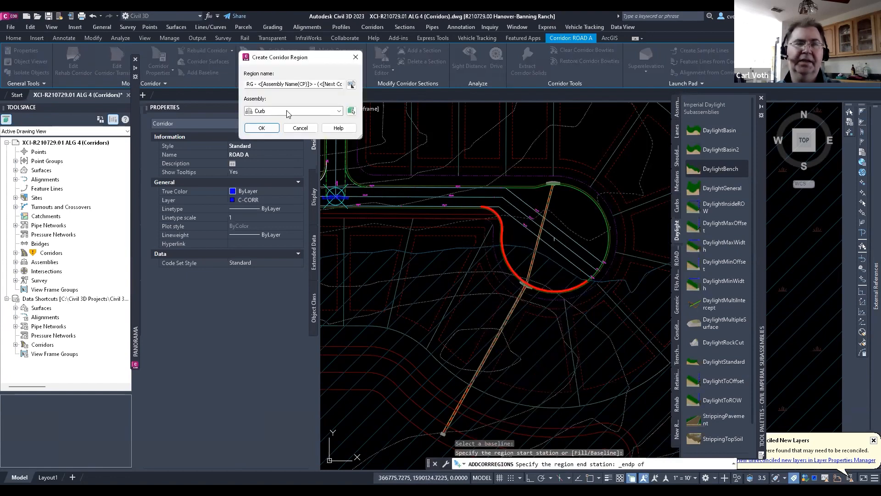
click(288, 112)
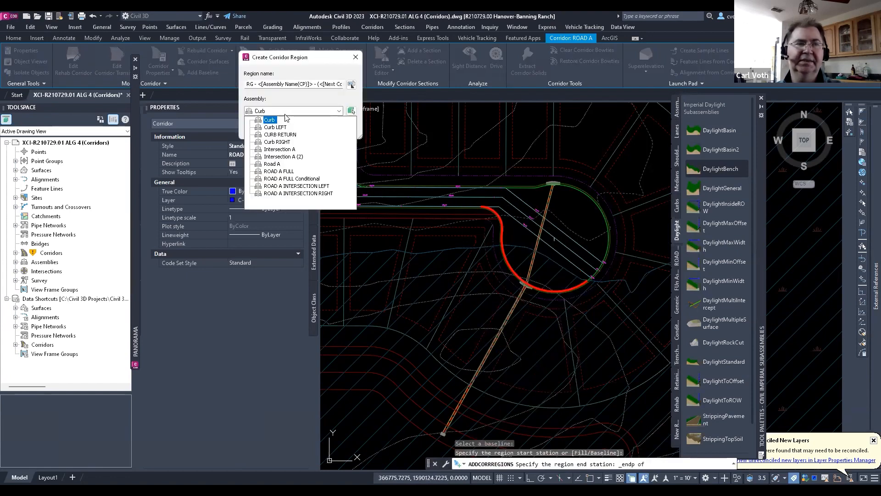
click(277, 142)
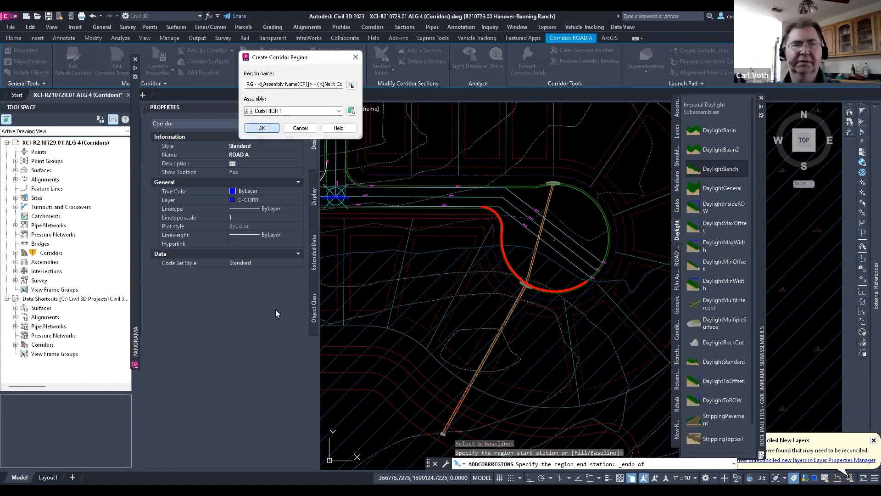
click(276, 129)
- Assign the ROAD E alignment as Lane L's width target and accept the cul-de-sac region's target mapping
click(232, 278)
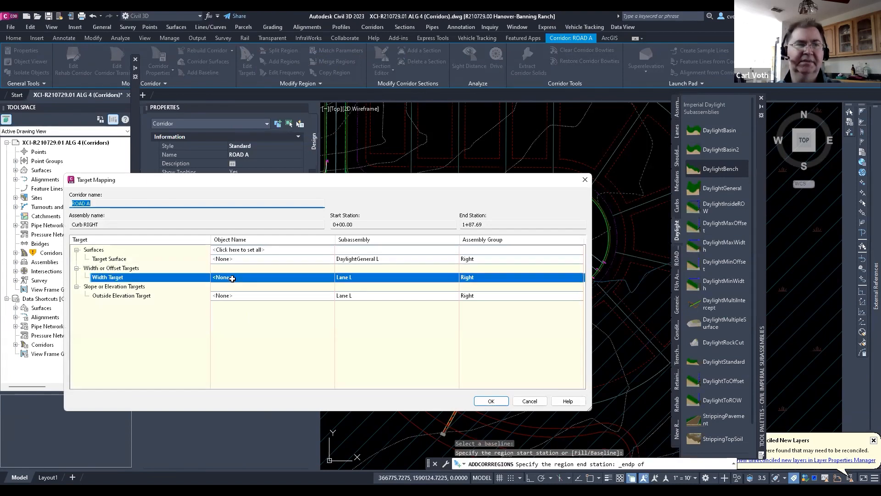
click(232, 278)
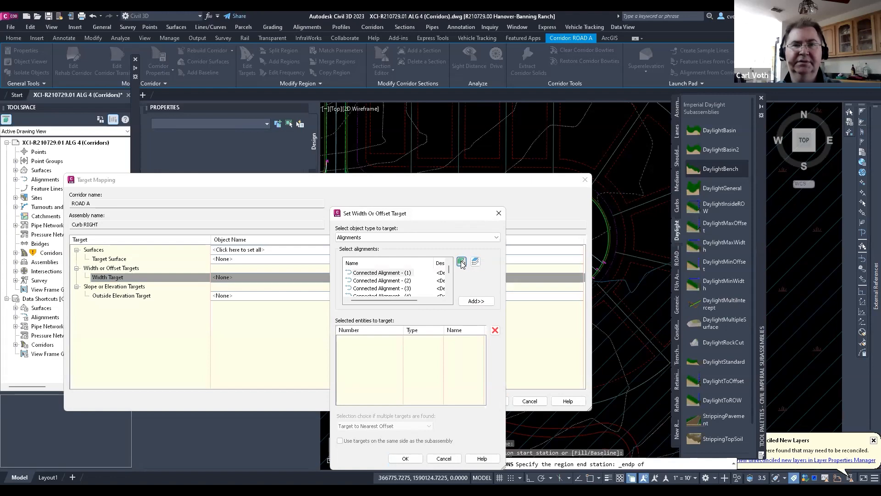
click(462, 261)
click(521, 210)
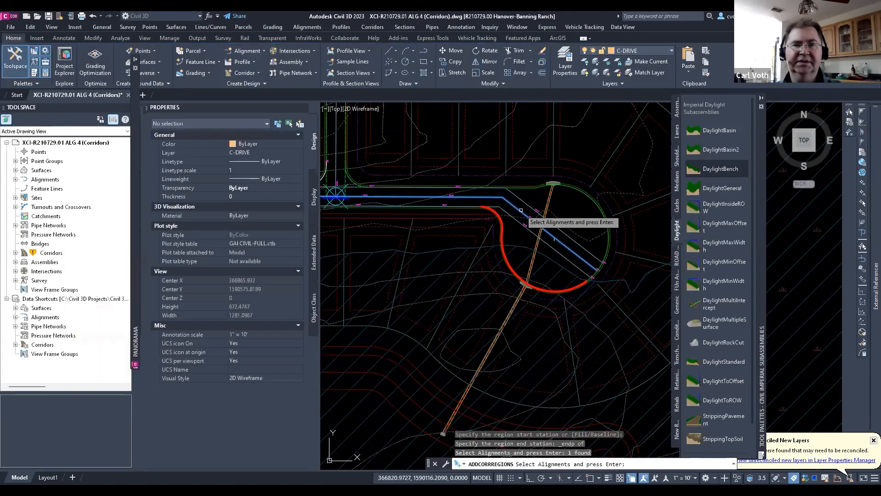
key(Return)
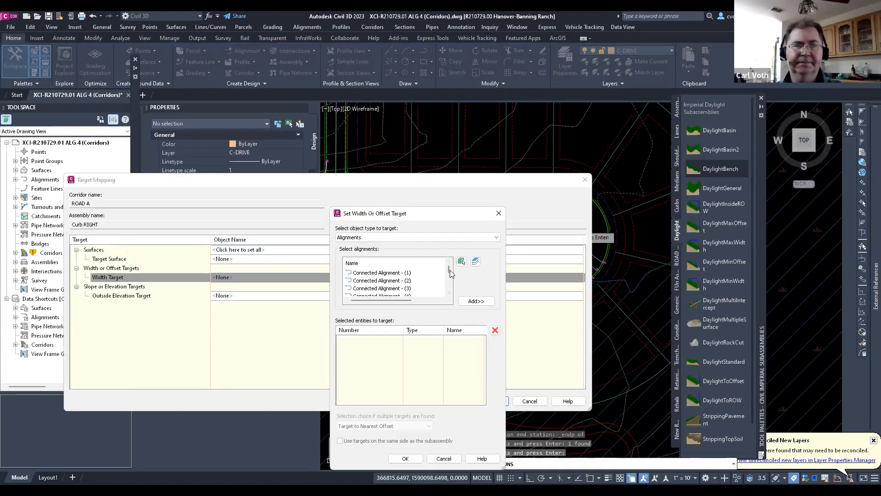
drag(449, 268, 449, 278)
click(475, 302)
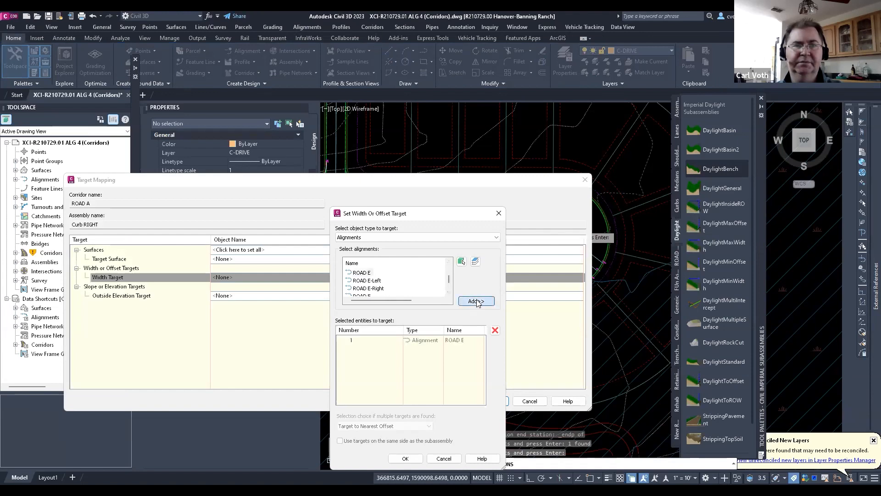
click(404, 458)
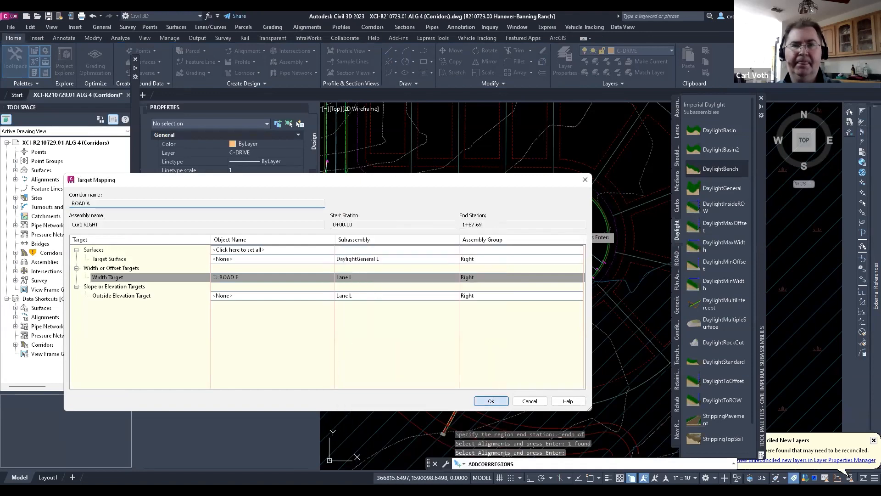
click(491, 401)
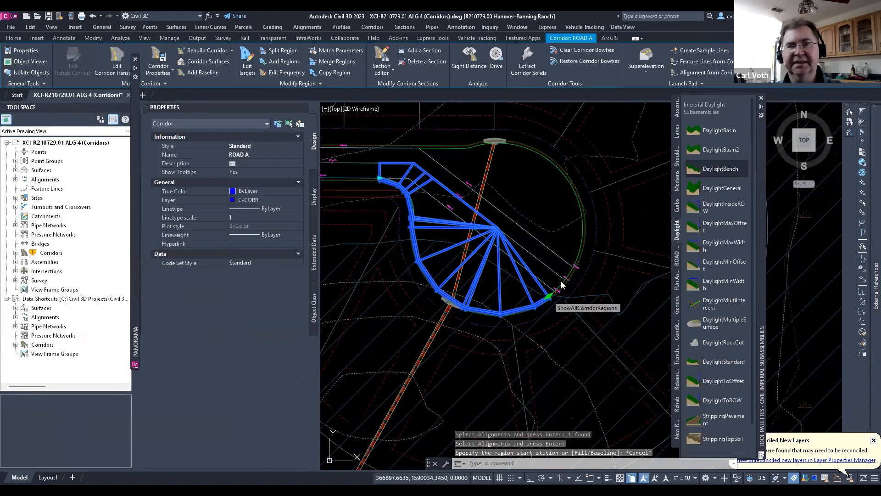
- Stretch the far end of the cul-de-sac region to the endpoint near the end of ROAD E
click(561, 284)
shift+right_click(566, 288)
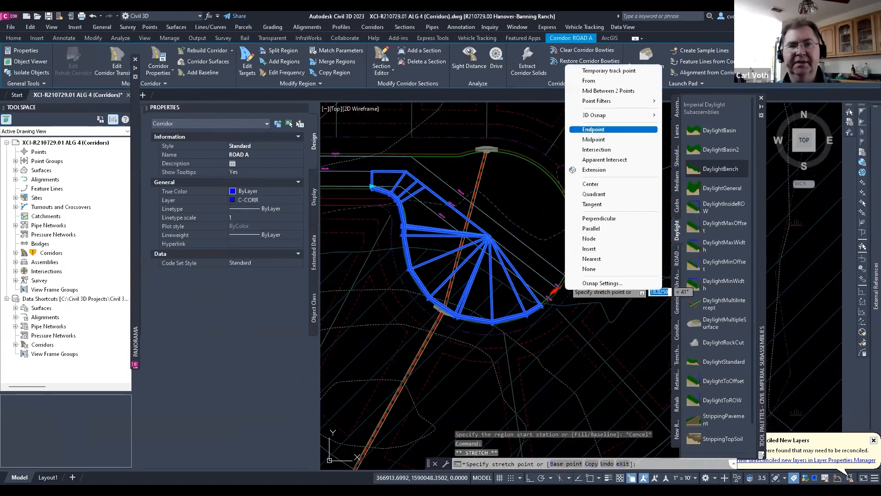
click(594, 130)
key(Escape)
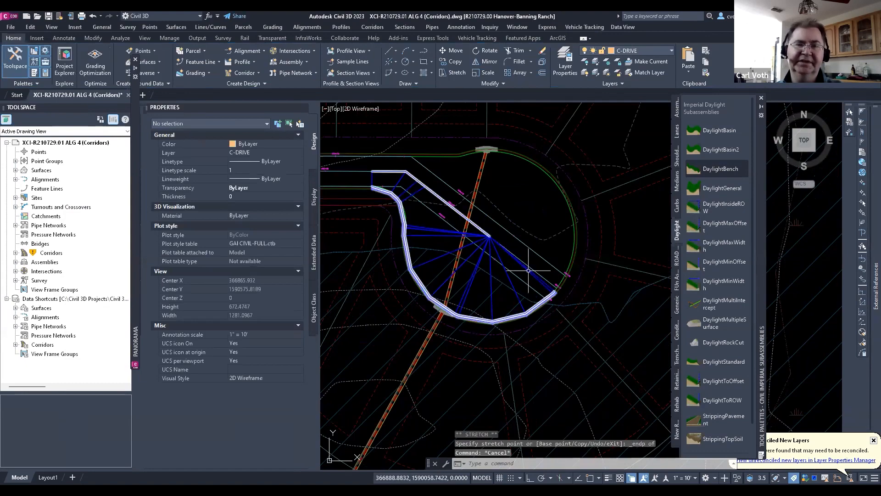
- Examine the corridor at the ROAD F intersection and the new region around the cul-de-sac
scroll(500, 312, down, 3)
scroll(503, 342, down, 2)
scroll(450, 198, up, 2)
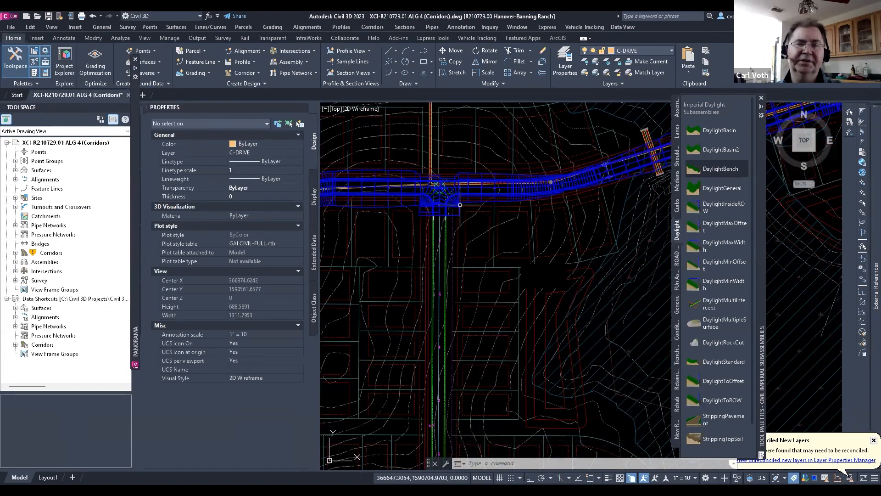
scroll(473, 230, down, 3)
scroll(468, 255, up, 3)
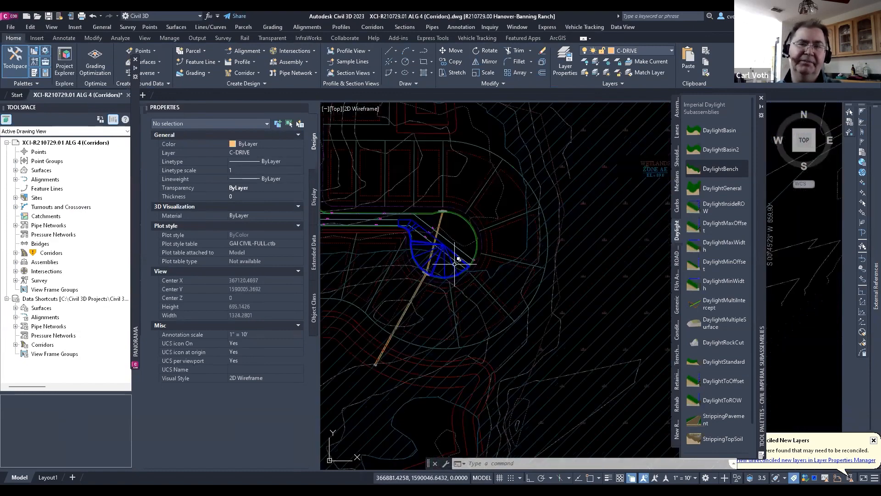
scroll(454, 264, up, 4)
key(Escape)
key(Escape)
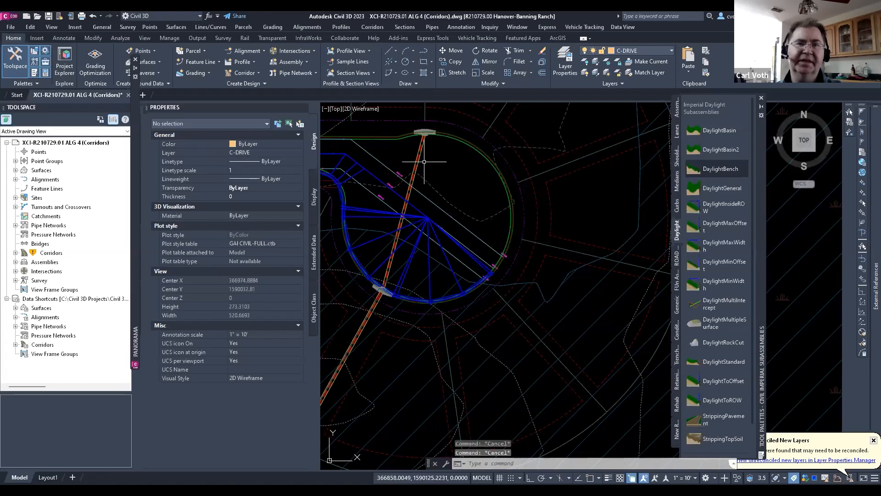
key(Escape)
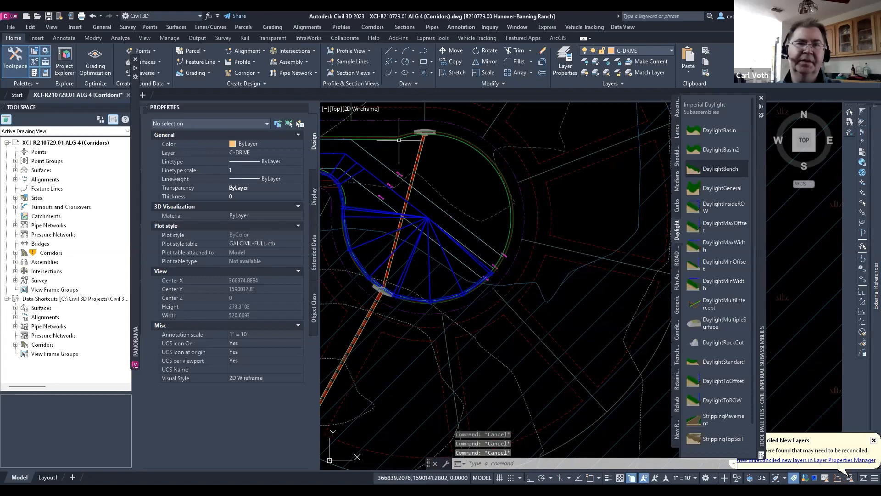
click(399, 140)
key(Escape)
click(397, 140)
key(Escape)
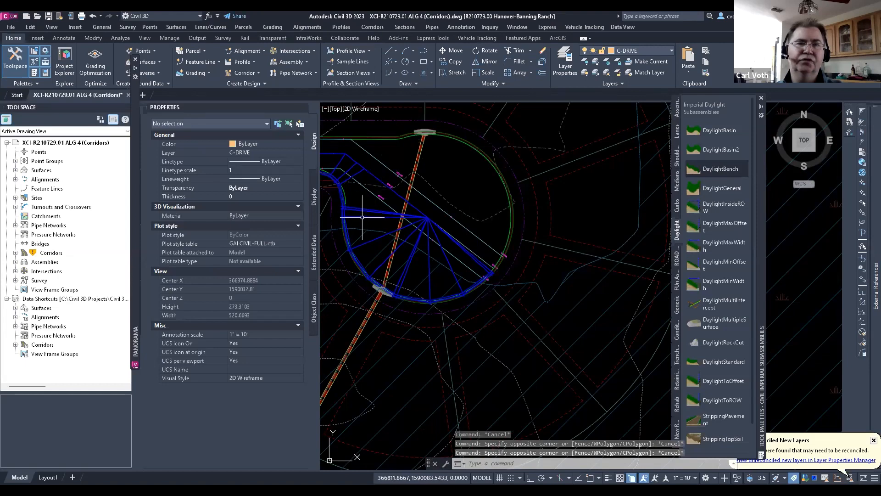
- Add a feature line baseline to the ROAD A corridor, using Feature 5 in Site 1 along the rest of the cul-de-sac
click(403, 216)
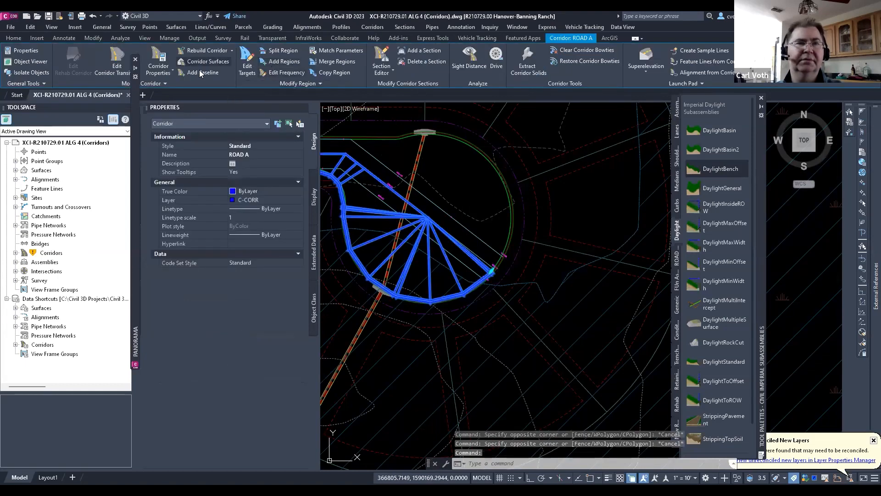
click(387, 238)
click(476, 262)
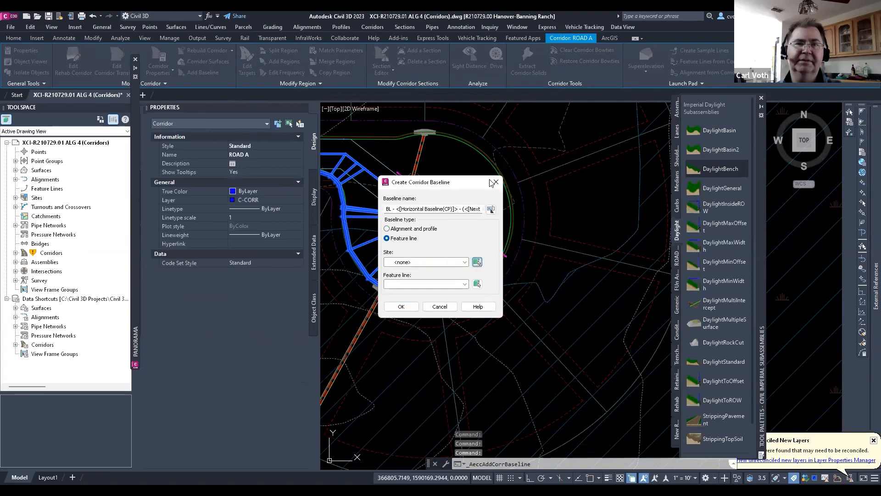
click(476, 285)
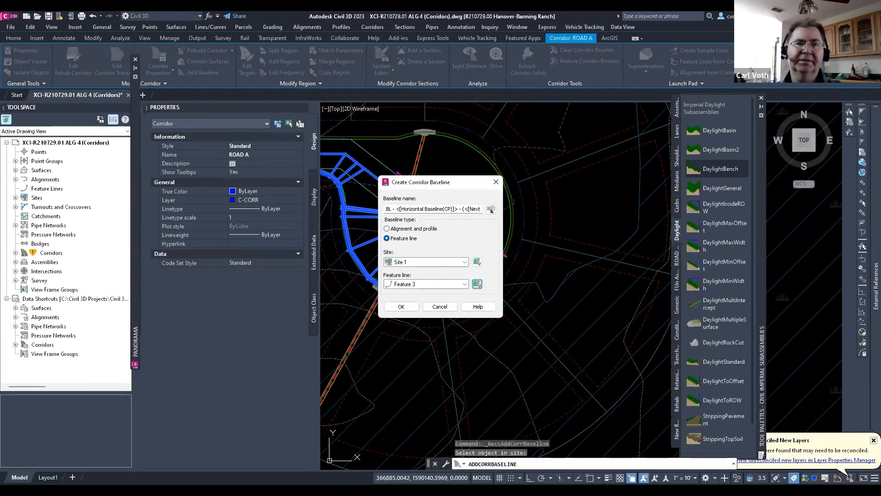
click(478, 284)
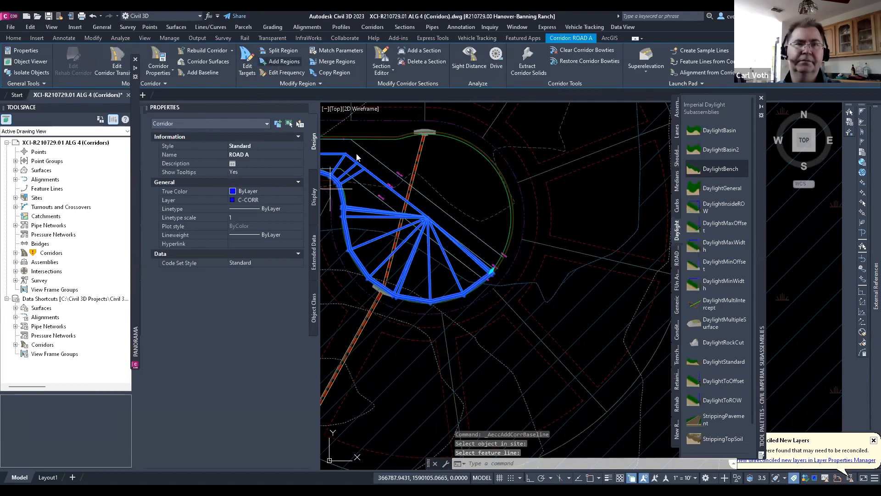
- Add a Curb LEFT region along the Feature 5 baseline, snapping its start and end stations to endpoints, and accept the default targets
shift+right_click(356, 139)
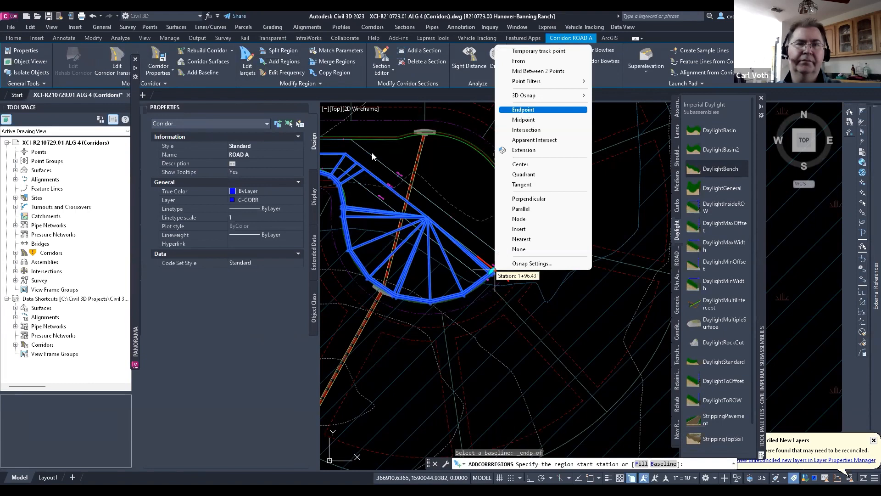
click(280, 113)
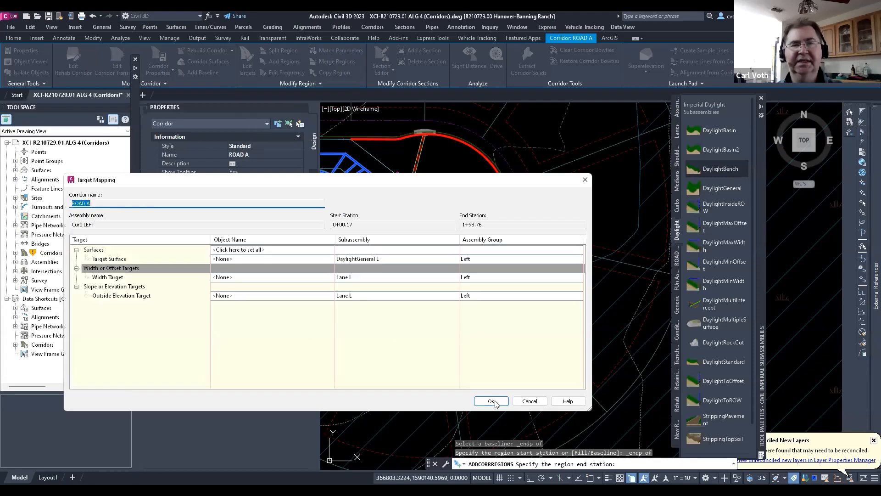
click(494, 401)
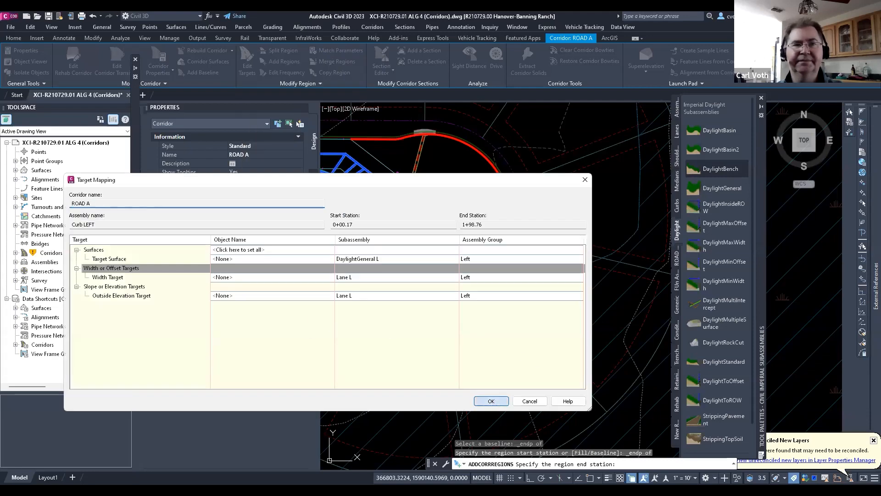
key(Escape)
key(Escape)
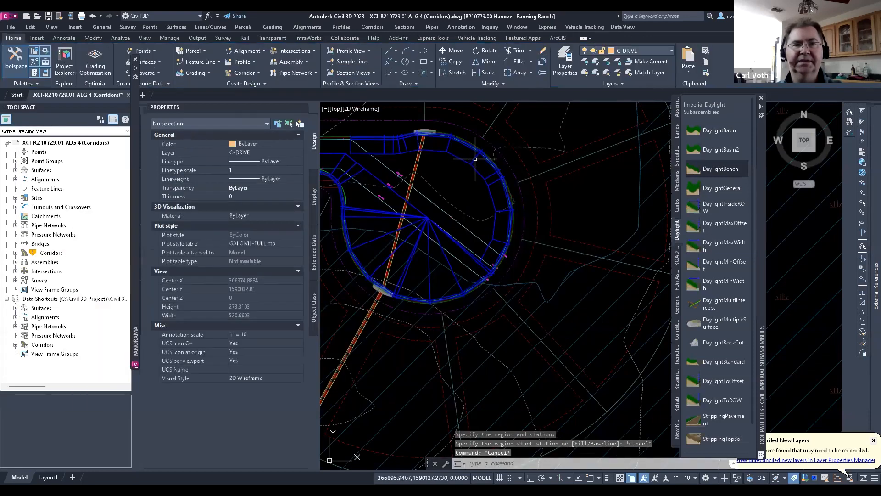
- Change the assembly of the Feature 5 region from Curb LEFT to Curb RIGHT in the corridor properties
click(474, 160)
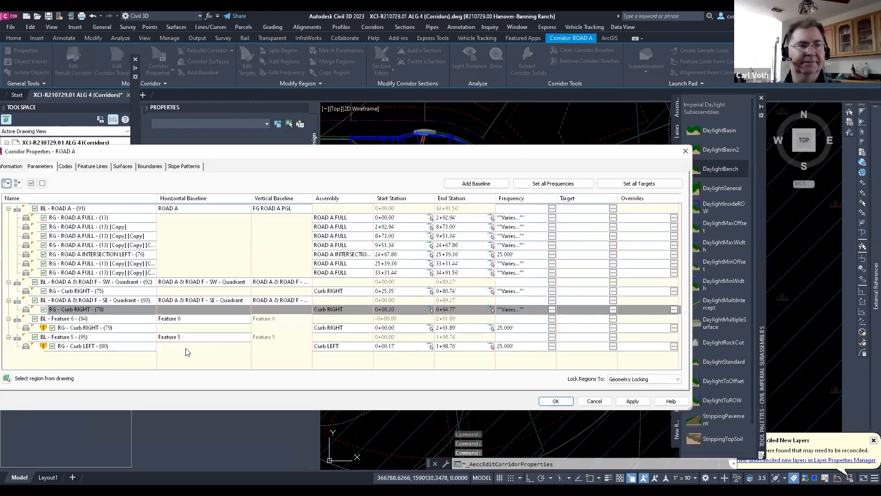
click(336, 347)
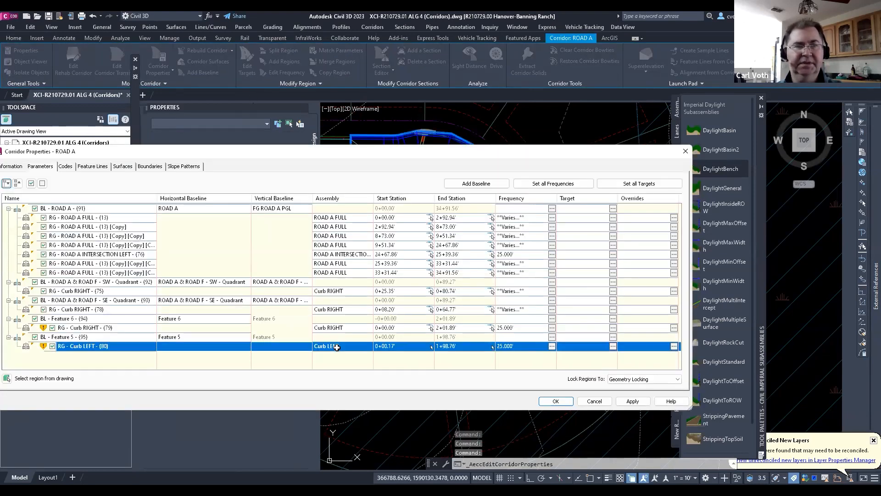
click(310, 111)
click(278, 142)
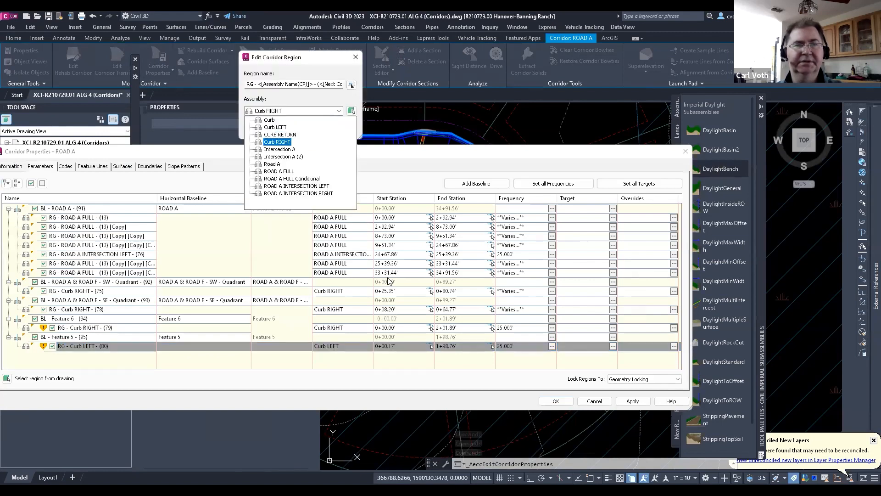
click(632, 403)
click(632, 404)
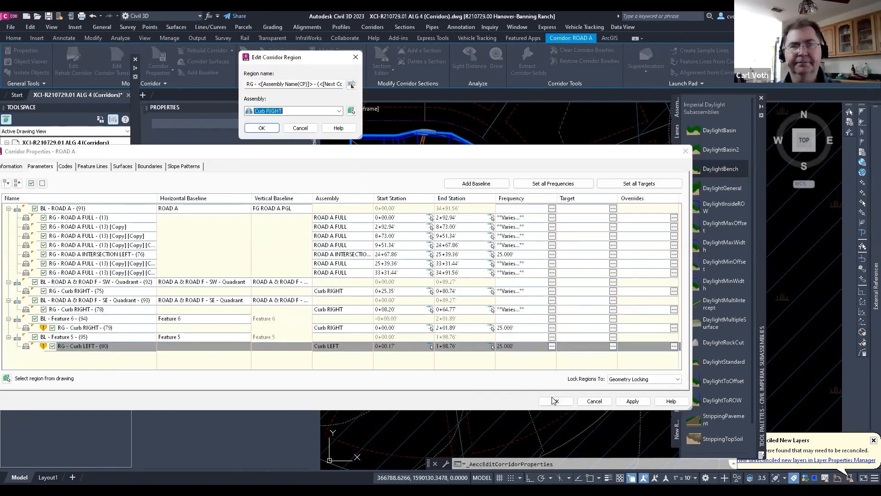
click(260, 127)
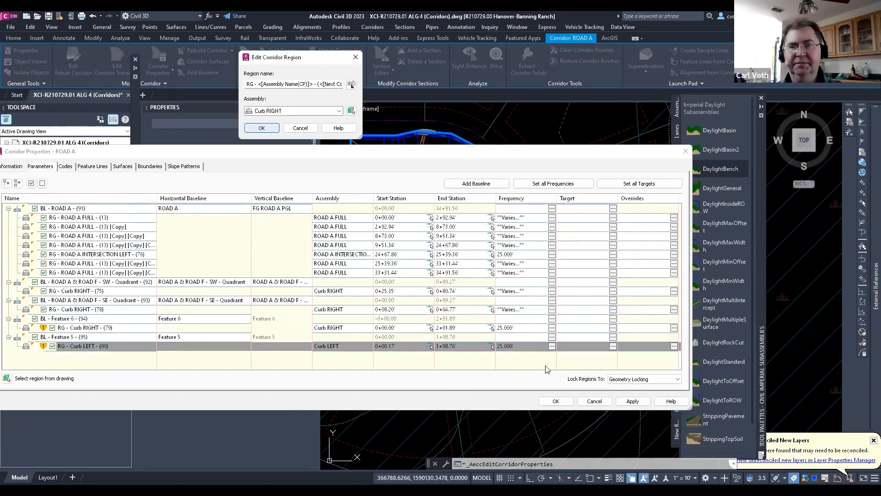
- Assign the ROAD E alignment as Lane L's width target in the Feature 5 region and rebuild the corridor
click(612, 347)
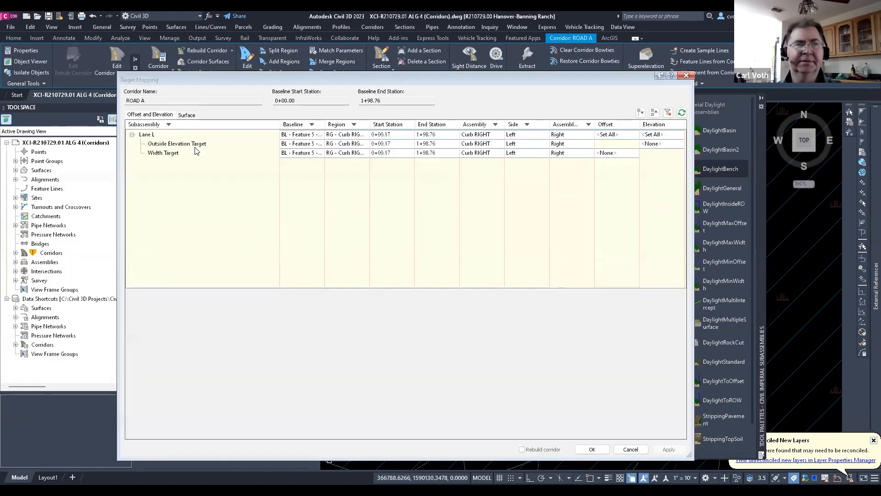
click(614, 153)
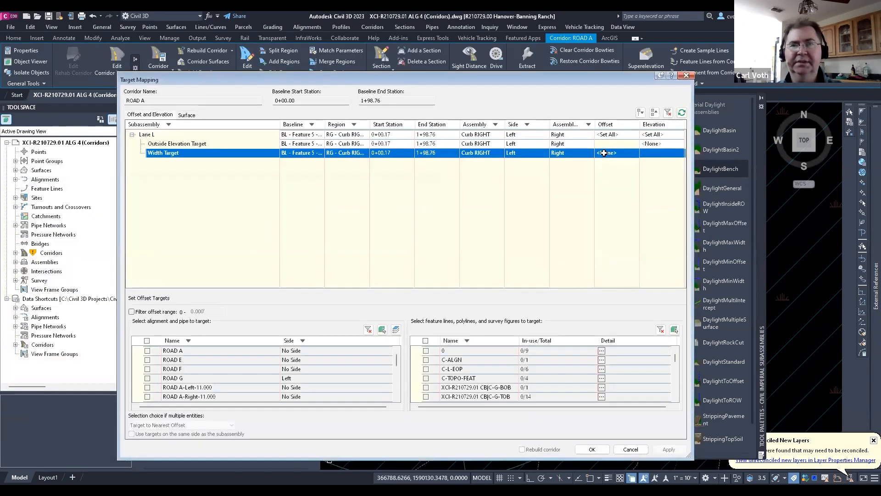
click(383, 330)
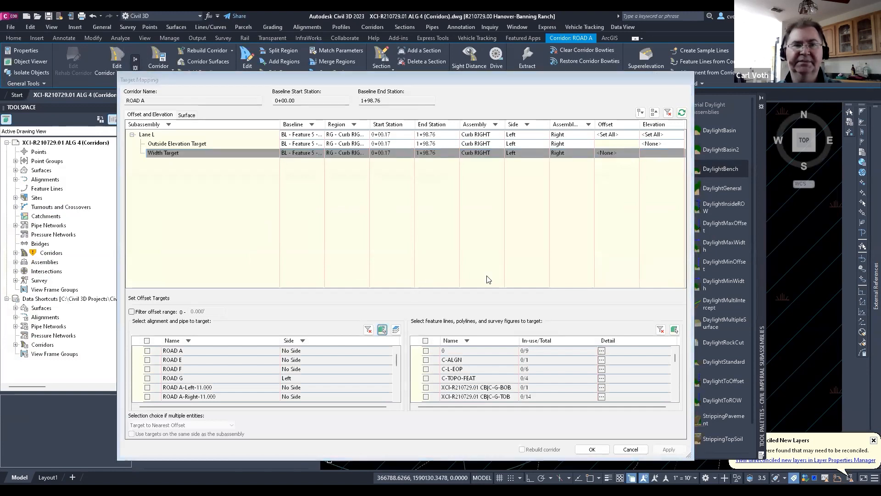
click(469, 234)
key(Return)
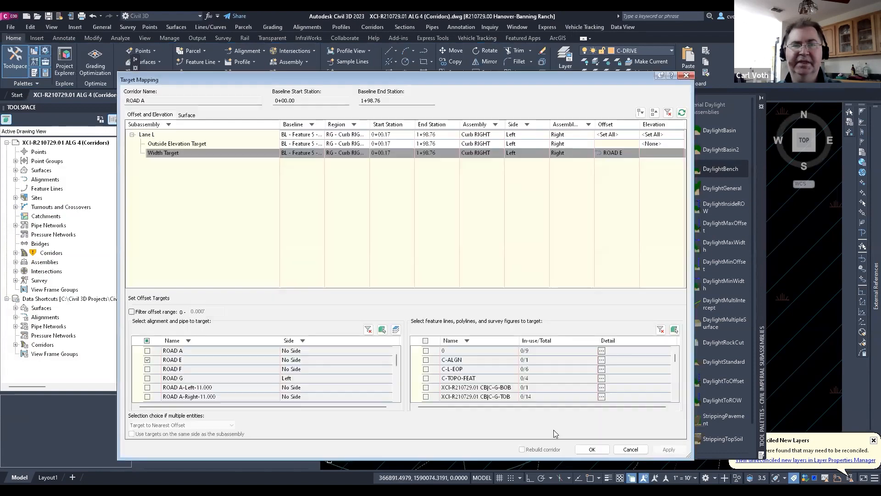
click(594, 450)
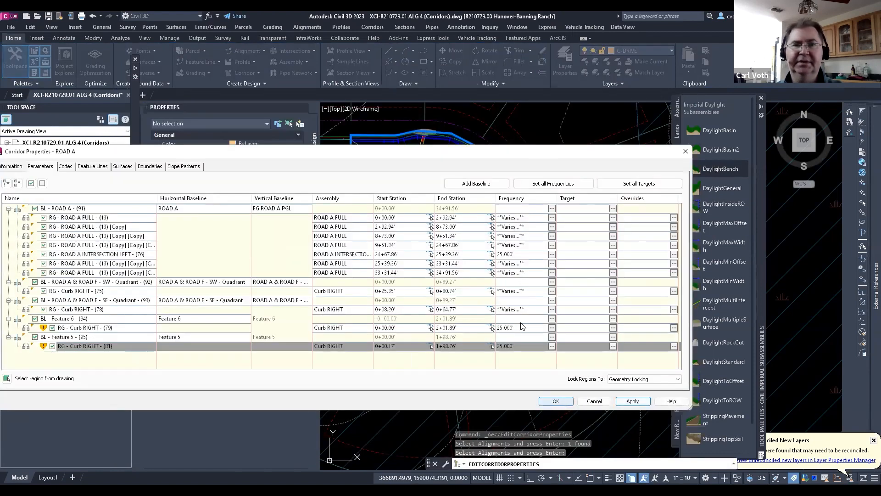
click(555, 400)
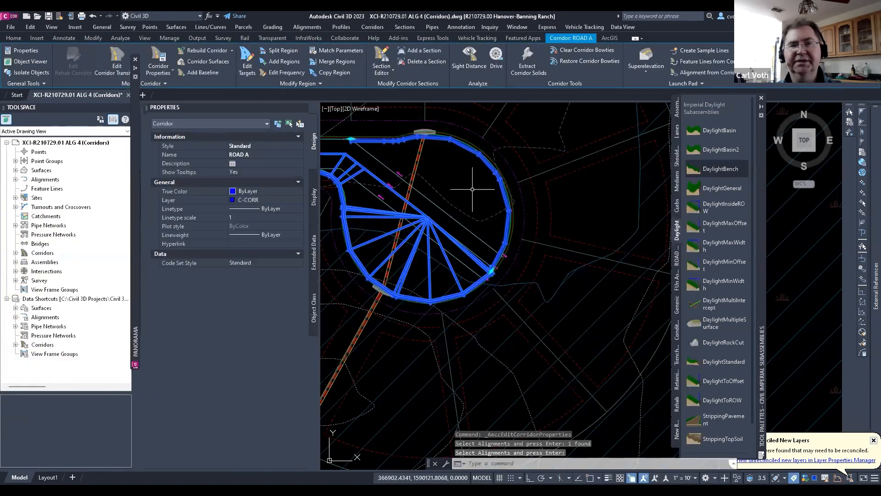
- Reverse the direction of the Feature 5 feature line around the cul-de-sac
scroll(513, 226, up, 2)
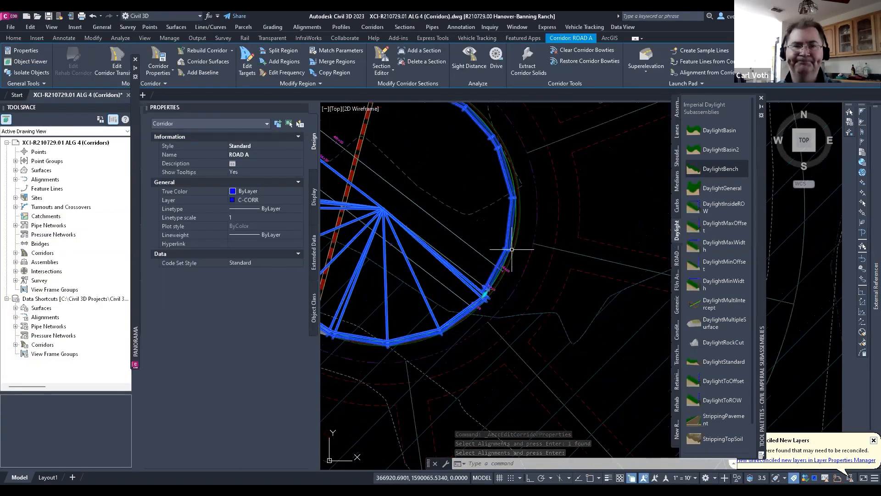
key(Escape)
key(Escape)
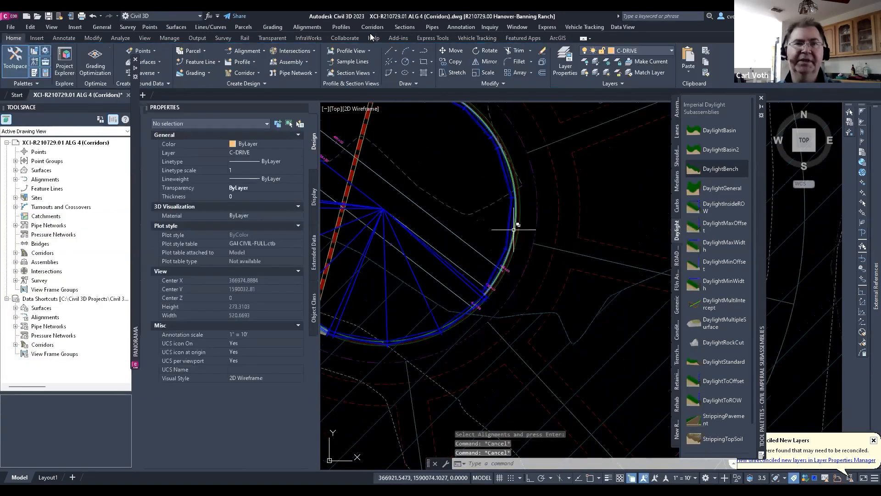
click(513, 229)
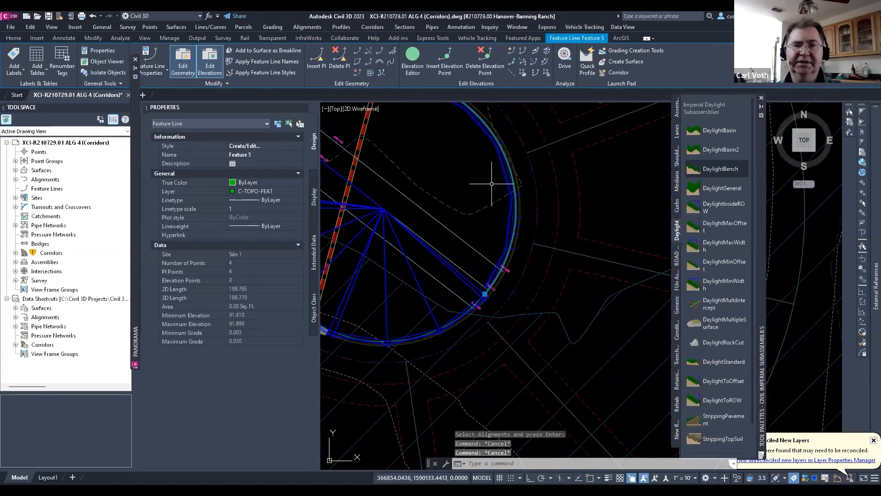
scroll(474, 249, down, 3)
key(Escape)
key(Escape)
scroll(475, 249, up, 3)
- Reselect the ROAD E alignment as Lane L's width target for the Feature 5 Curb RIGHT region
click(461, 224)
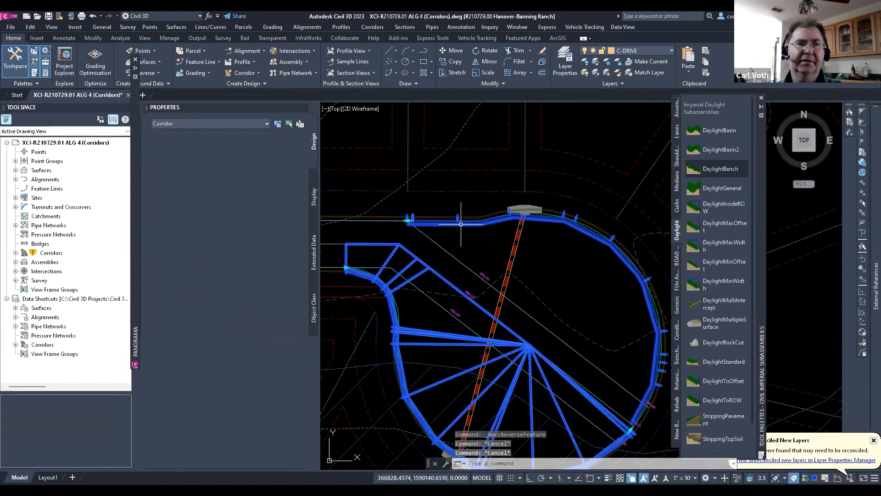
click(165, 66)
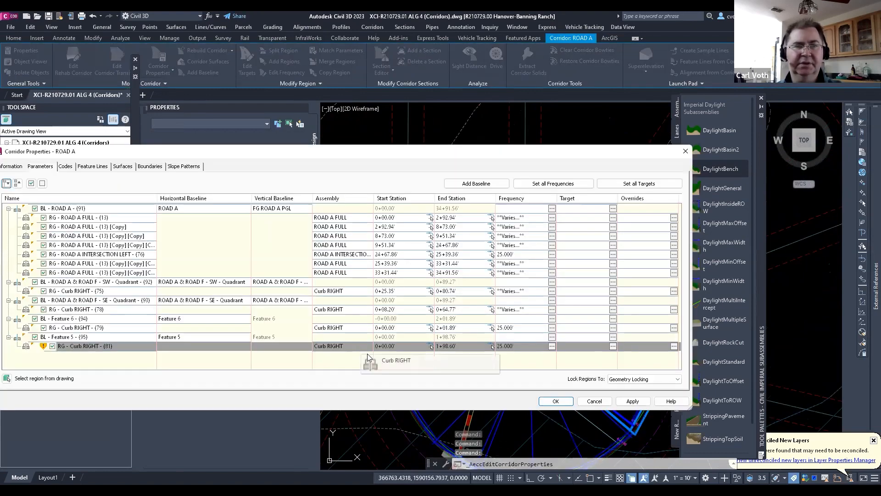
click(613, 347)
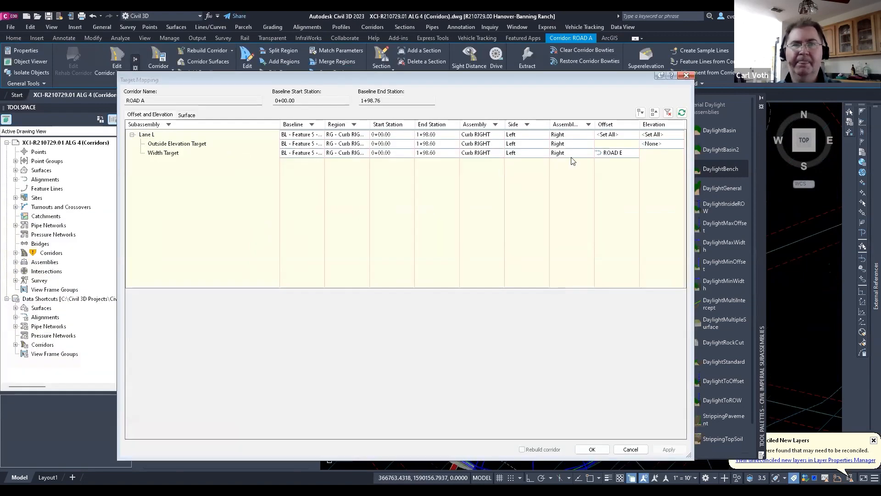
click(617, 154)
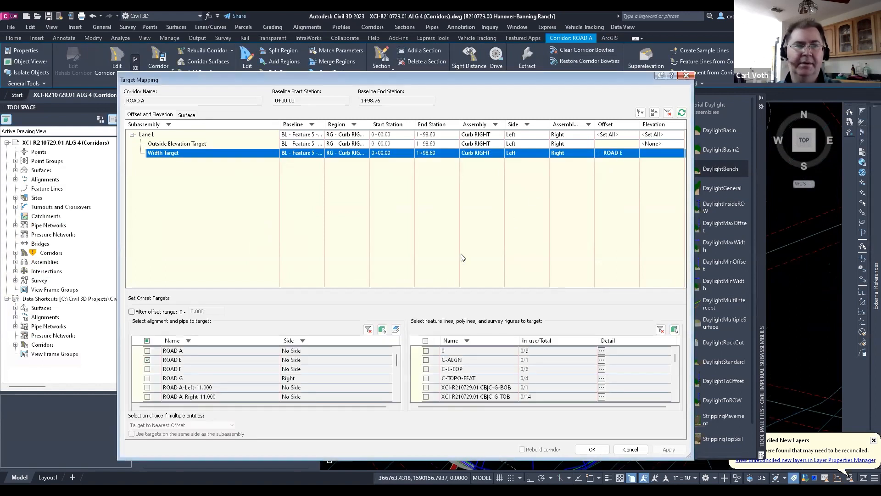
click(382, 329)
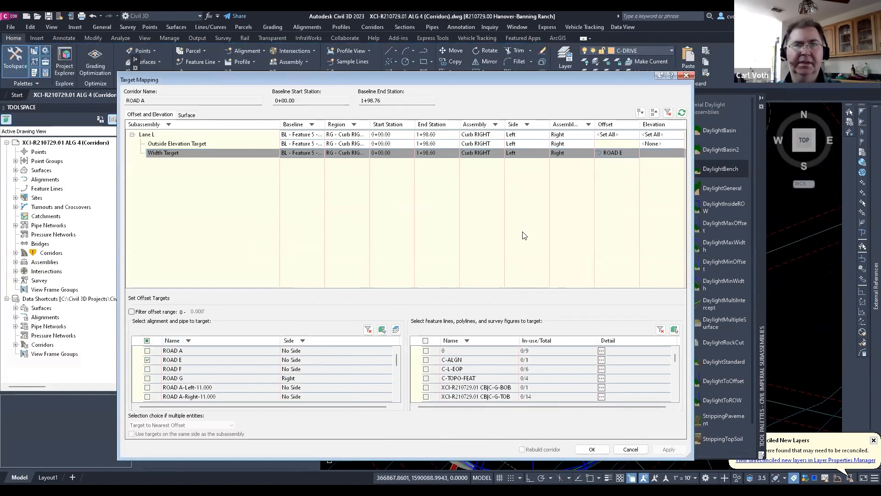
- Set the FG ROAD E PGL profile as Lane L's outside elevation target in the Feature 5 region and rebuild the corridor
click(656, 143)
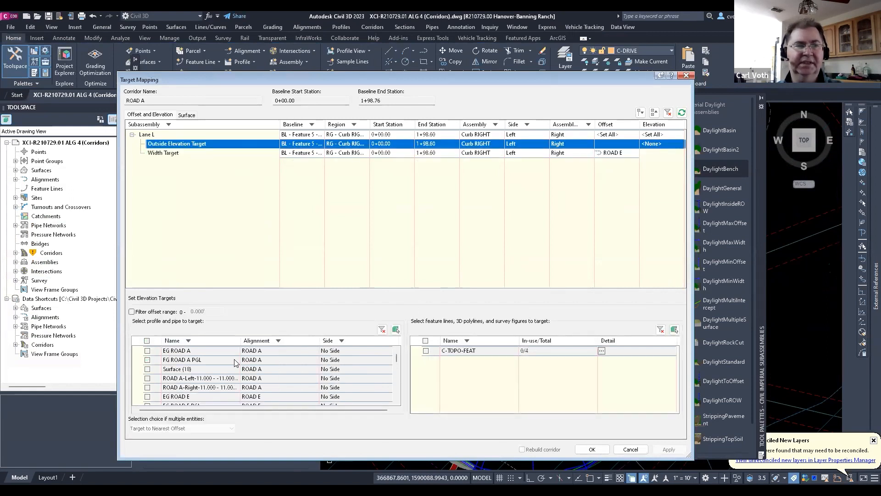
scroll(173, 363, down, 1)
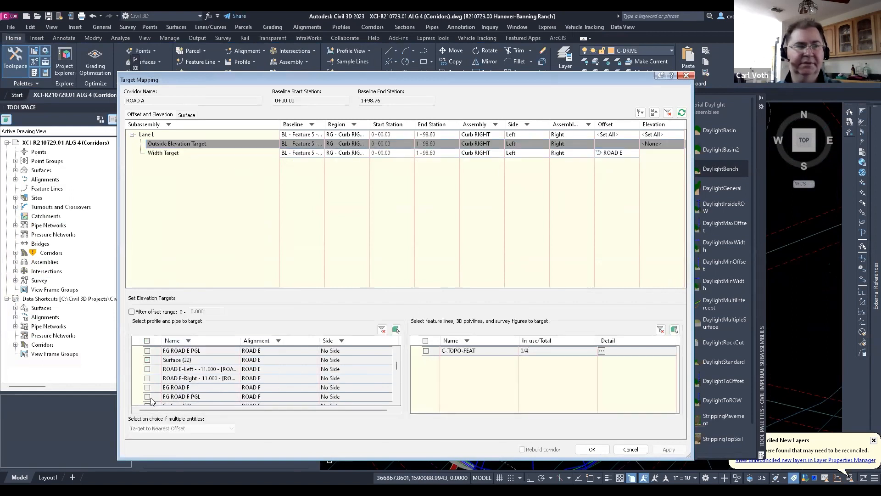
click(148, 351)
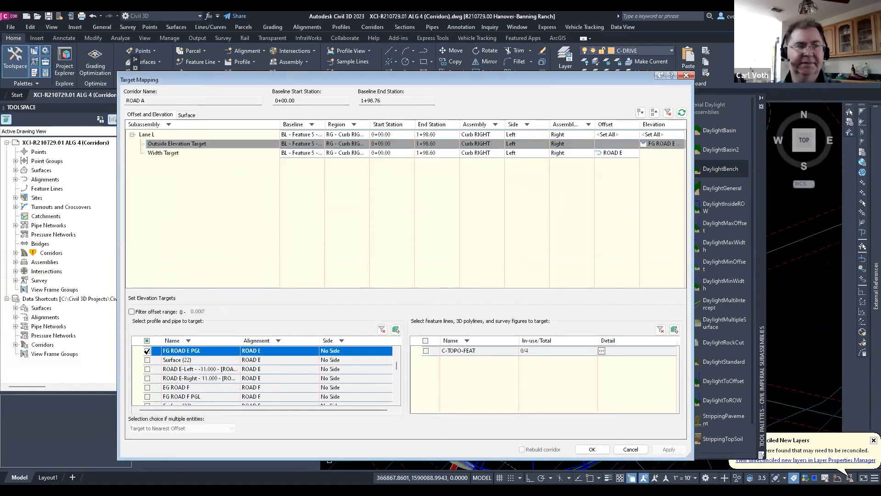
click(604, 450)
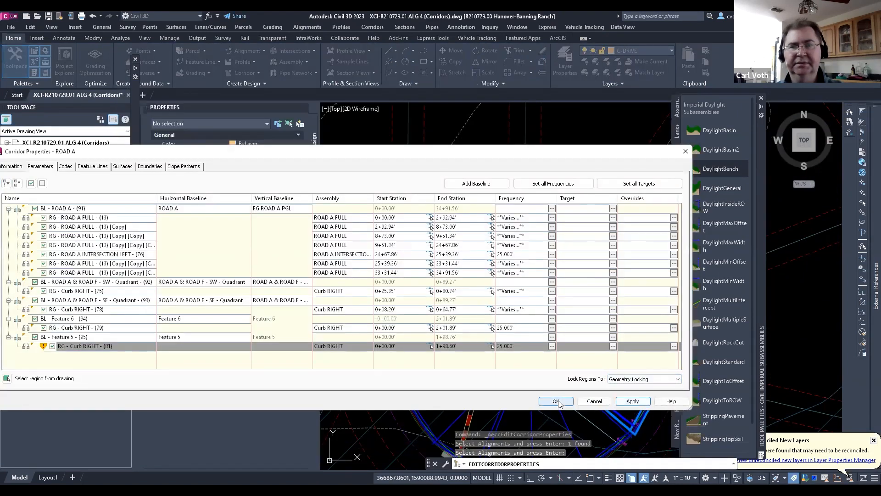
scroll(496, 258, down, 1)
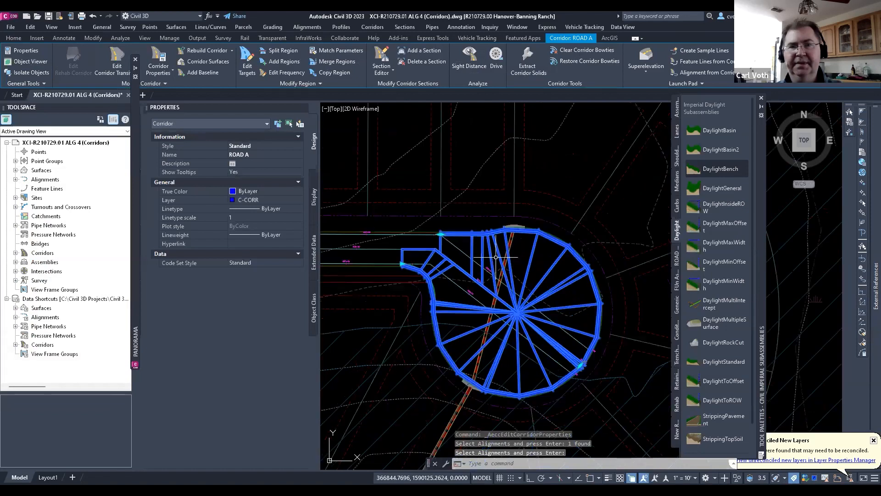
key(Escape)
key(Escape)
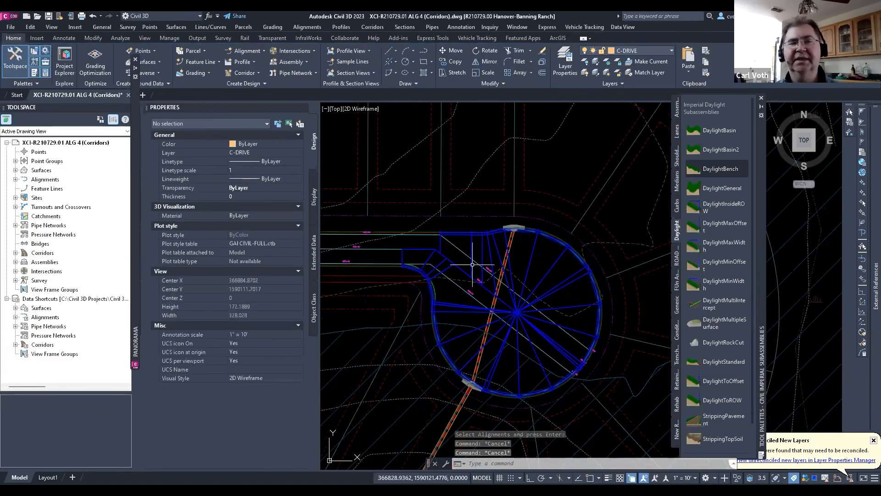
- Move the start of the Feature 6 Curb RIGHT region along the cul-de-sac entry curb to about station 0+17.51
click(441, 242)
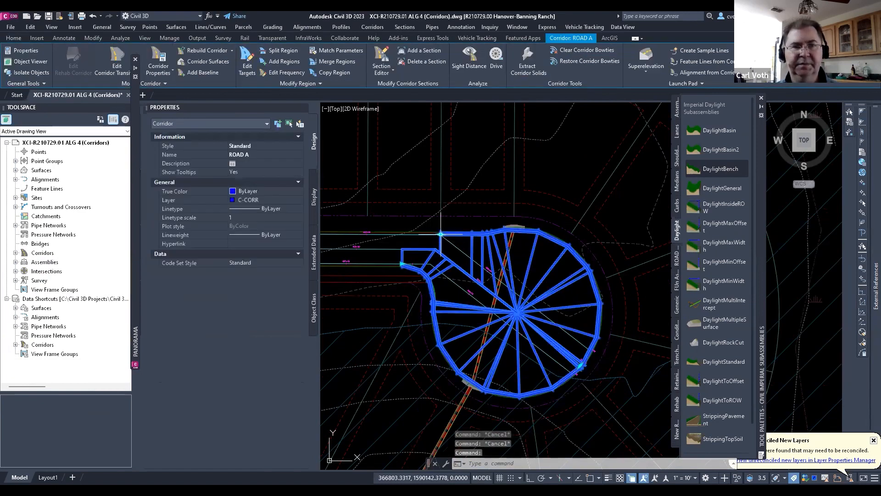
click(441, 234)
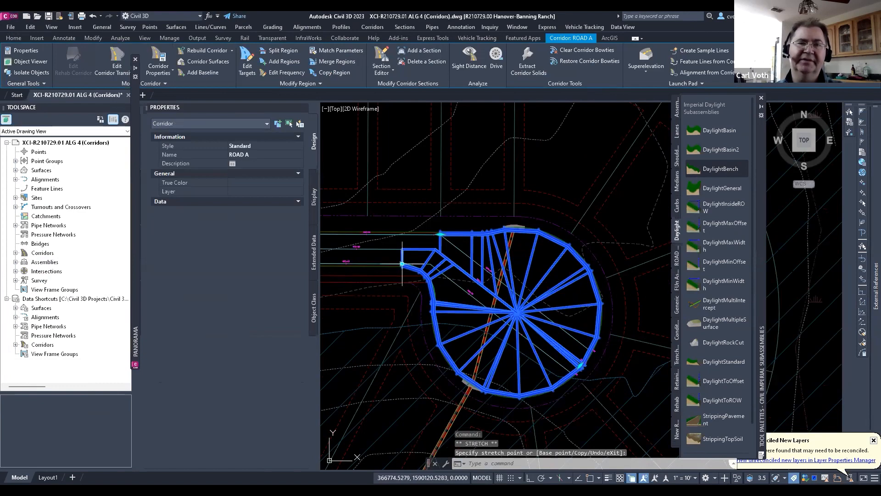
key(Escape)
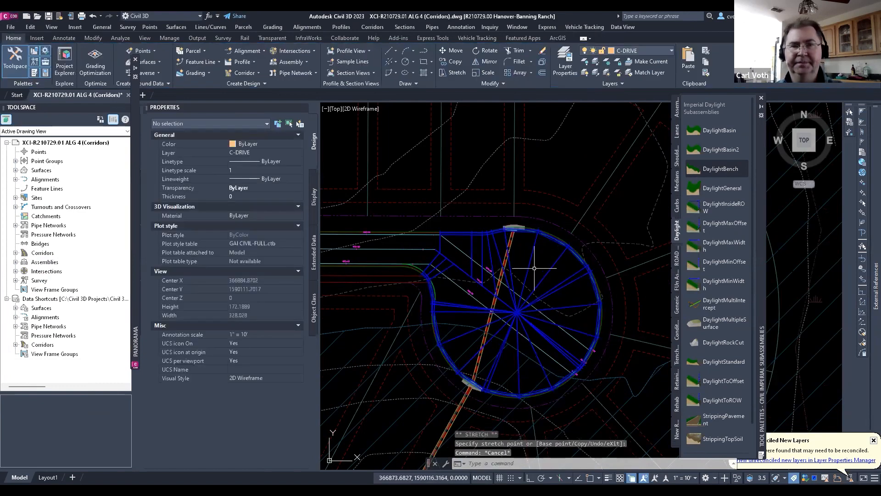
- Set the XCI-R210729.00 EX surface as DaylightGeneral L's target in the Feature 5 Curb RIGHT region
click(531, 263)
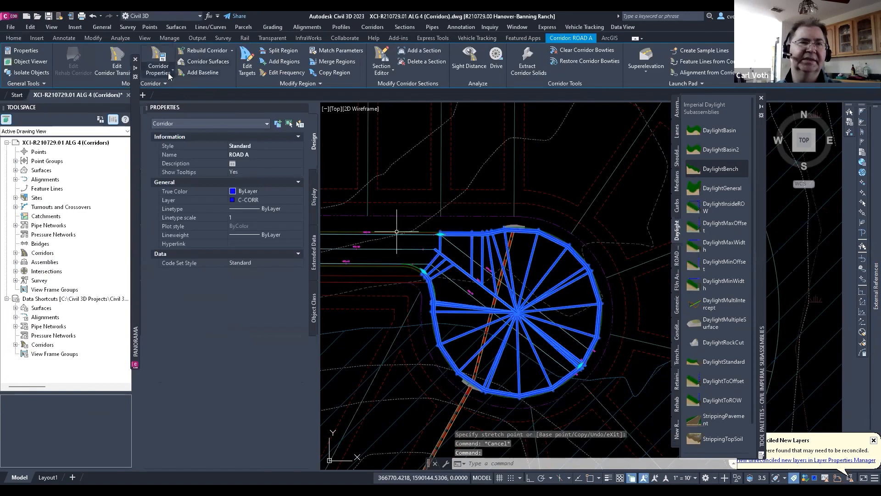
click(247, 70)
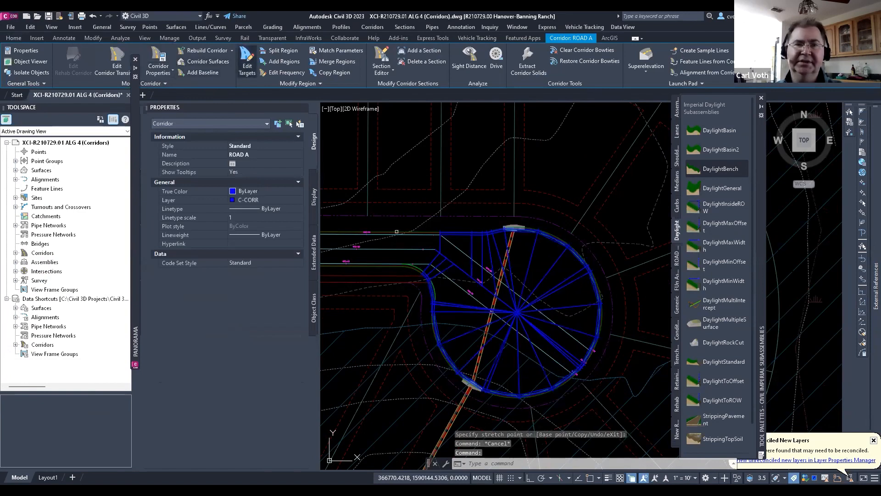
click(529, 271)
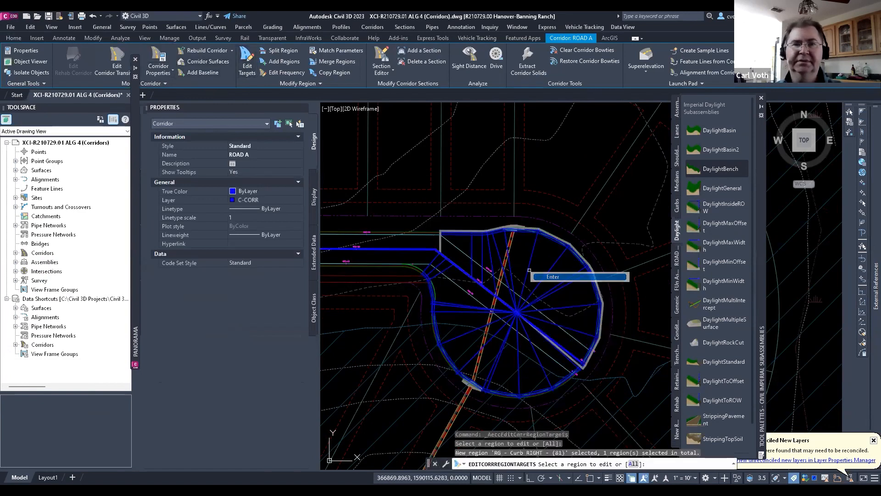
key(Return)
click(187, 115)
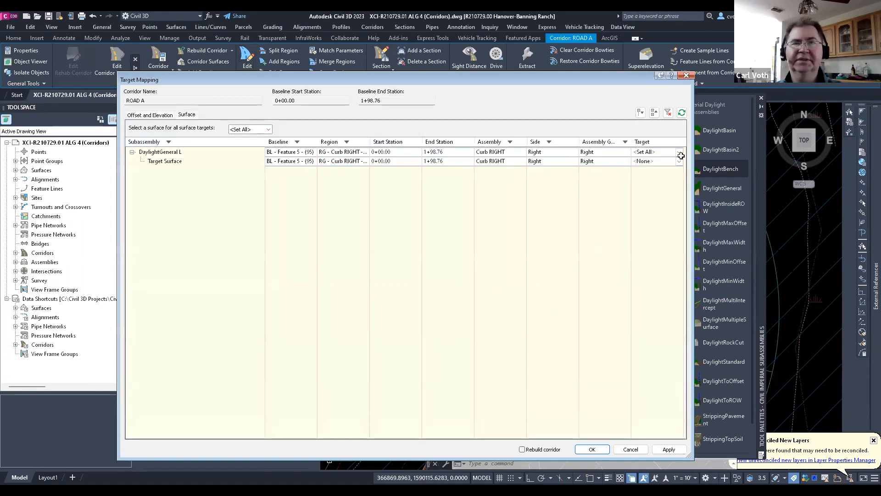
click(679, 152)
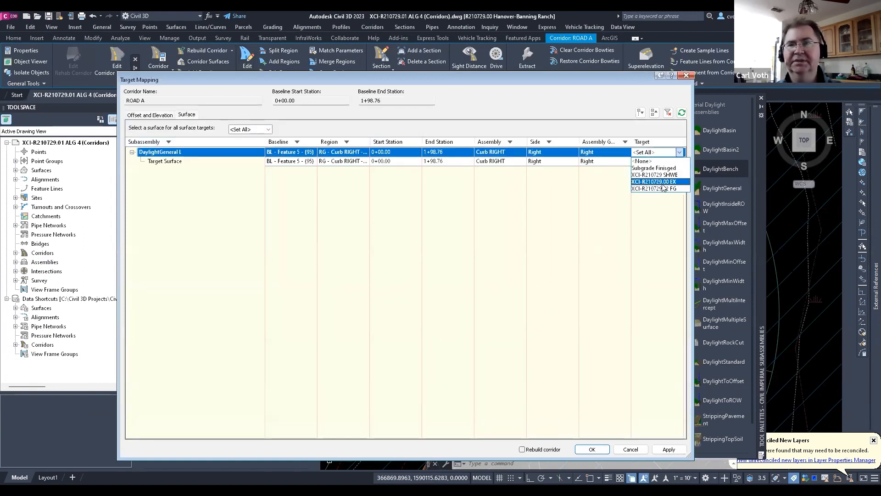
click(663, 184)
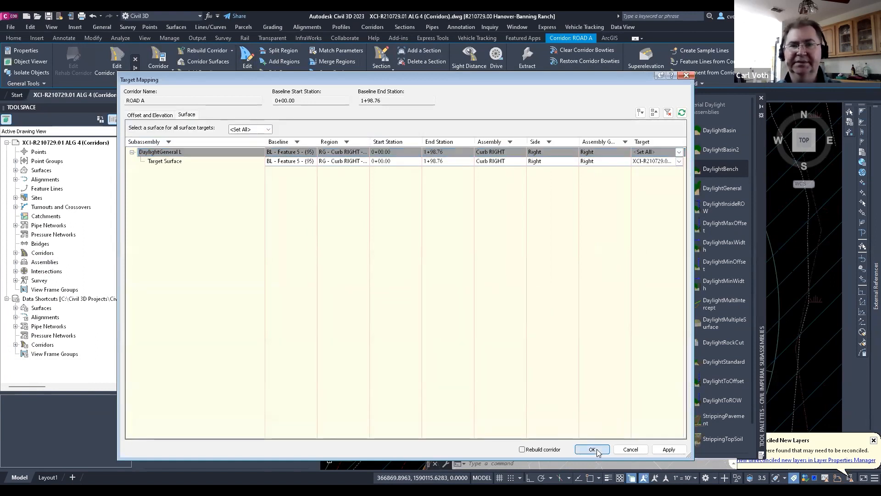
click(592, 449)
key(Escape)
key(Escape)
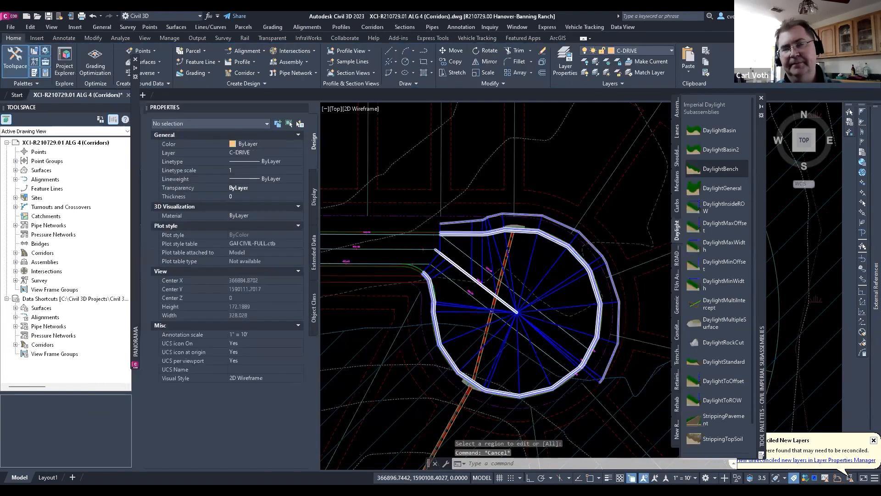
- Set the XCI-R210729.00 EX surface as DaylightGeneral L's target in the Feature 6 Curb RIGHT region
scroll(566, 278, down, 3)
scroll(562, 299, up, 2)
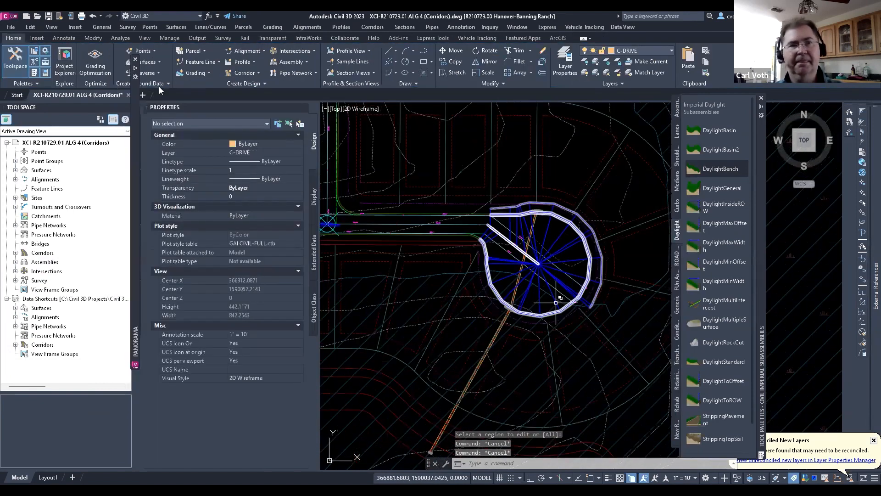
click(556, 301)
click(591, 335)
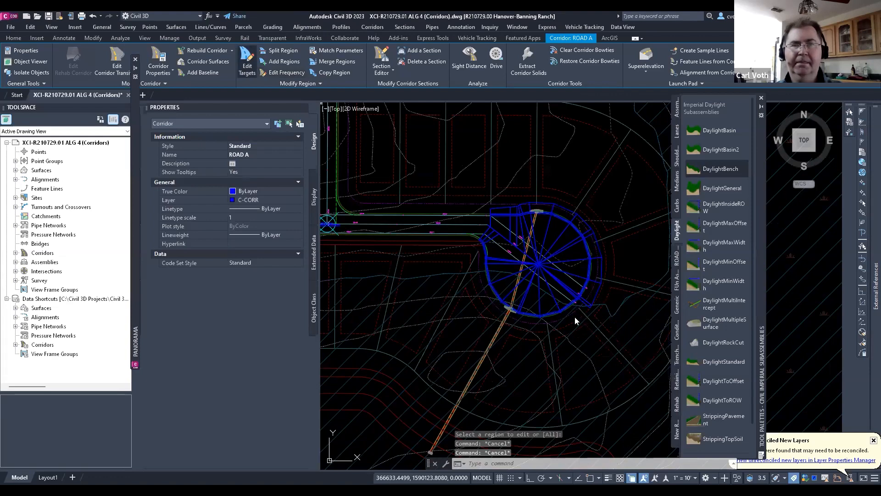
click(247, 62)
click(185, 162)
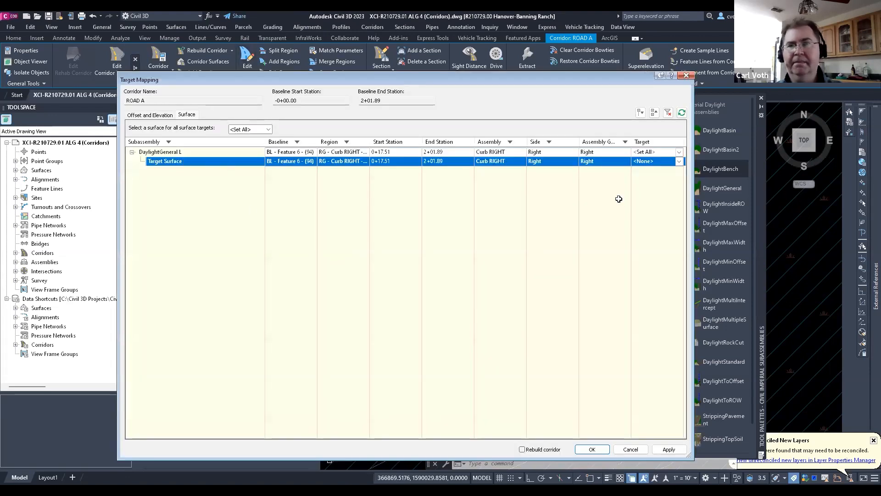
click(679, 161)
click(656, 183)
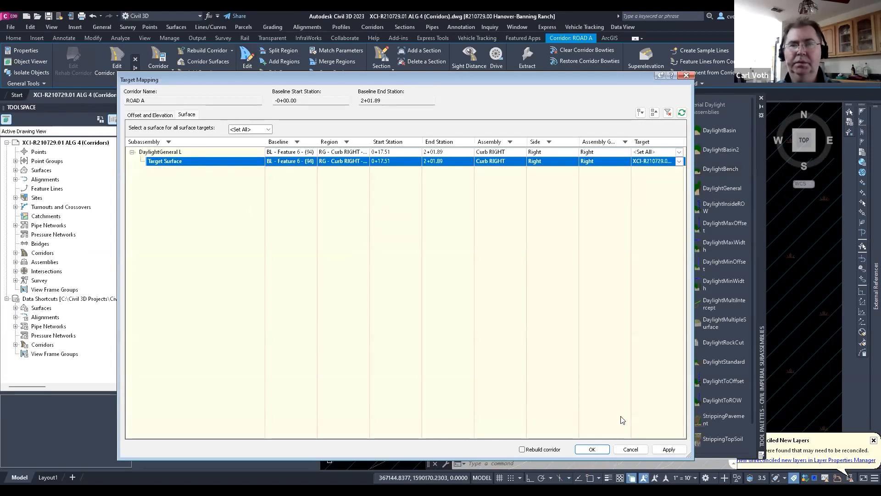
click(596, 450)
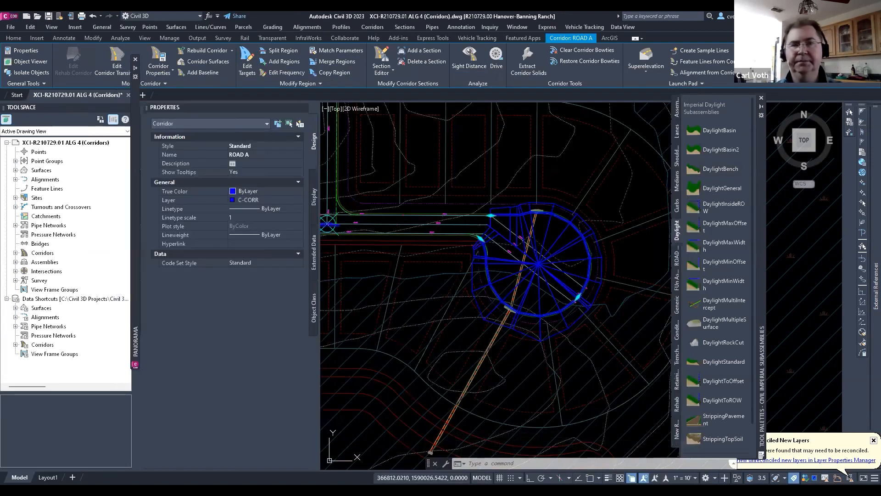
key(Escape)
key(Escape)
scroll(569, 289, down, 6)
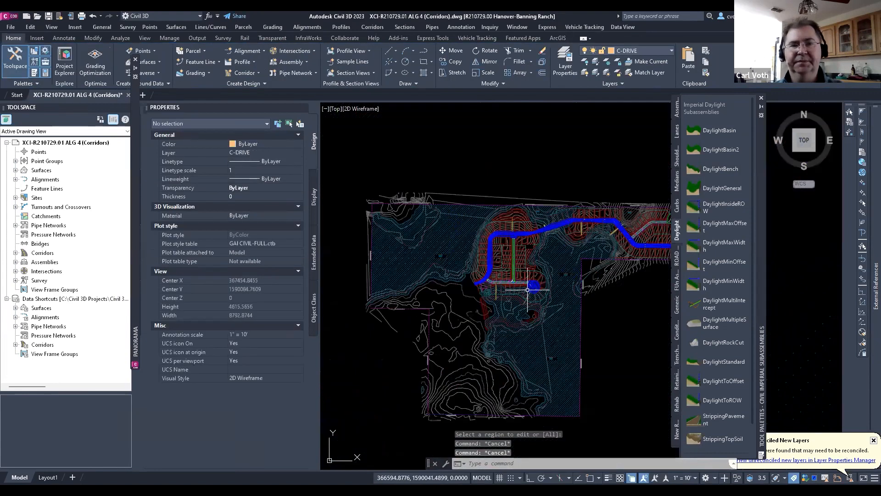
scroll(527, 289, up, 4)
key(Escape)
click(520, 305)
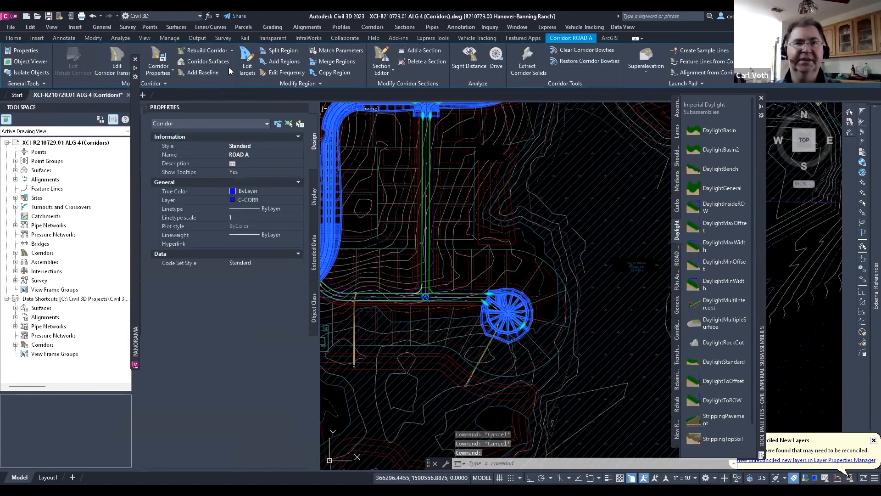
click(287, 73)
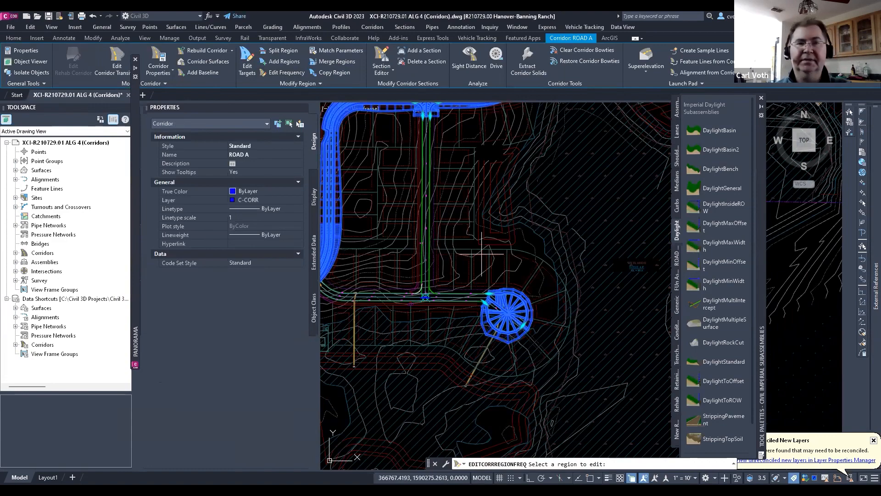
key(Escape)
key(Escape)
- Examine the ROAD A corridor along its length, including the side road intersections and the remaining cul-de-sac
scroll(462, 290, down, 2)
scroll(620, 229, up, 3)
middle_drag(620, 229, 493, 250)
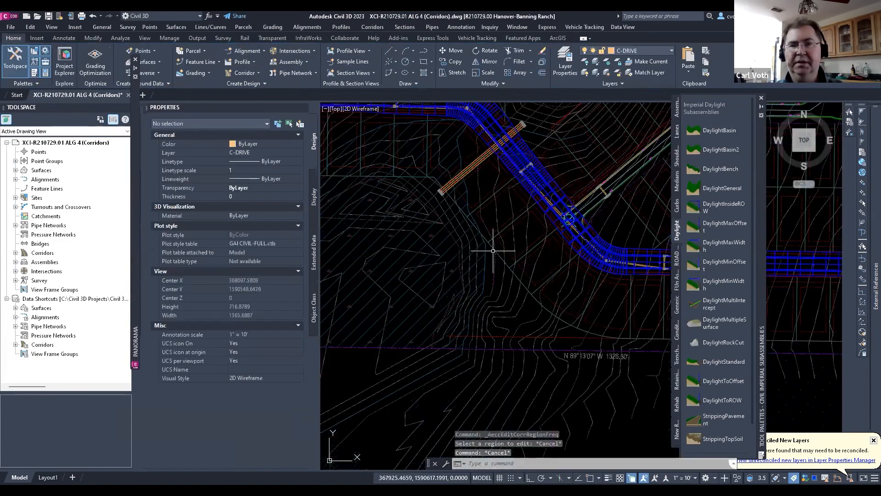
scroll(493, 250, down, 1)
scroll(565, 243, up, 2)
scroll(568, 246, down, 3)
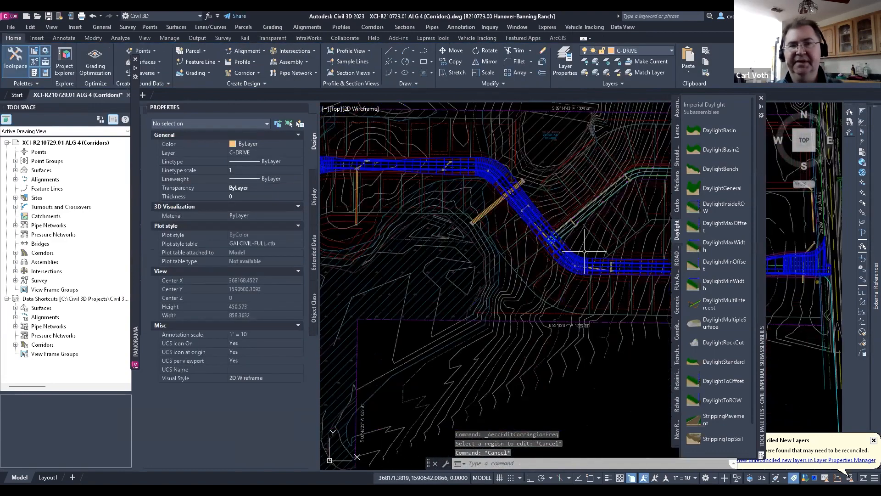
scroll(618, 258, down, 2)
scroll(633, 227, up, 10)
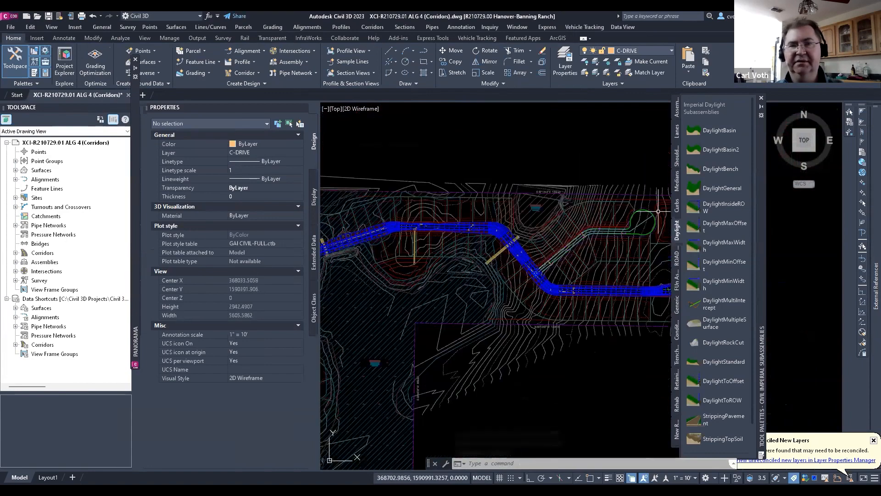
scroll(622, 224, down, 2)
scroll(622, 224, down, 8)
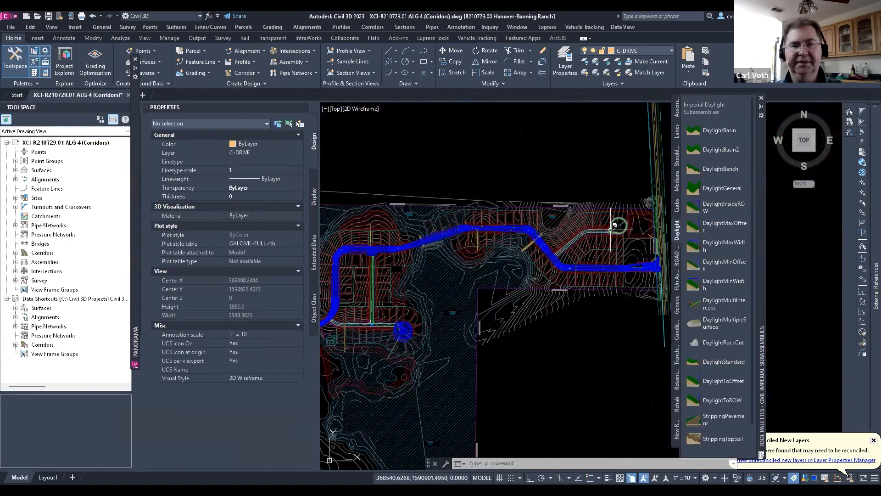
scroll(369, 254, up, 4)
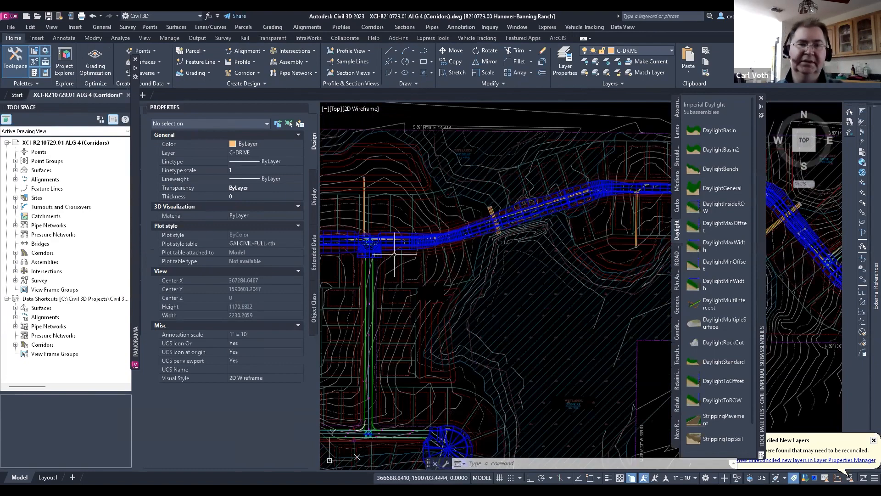
scroll(394, 253, up, 5)
- Dismiss the Event Viewer and bring up the additional region-editing commands for the ROAD A corridor
click(391, 236)
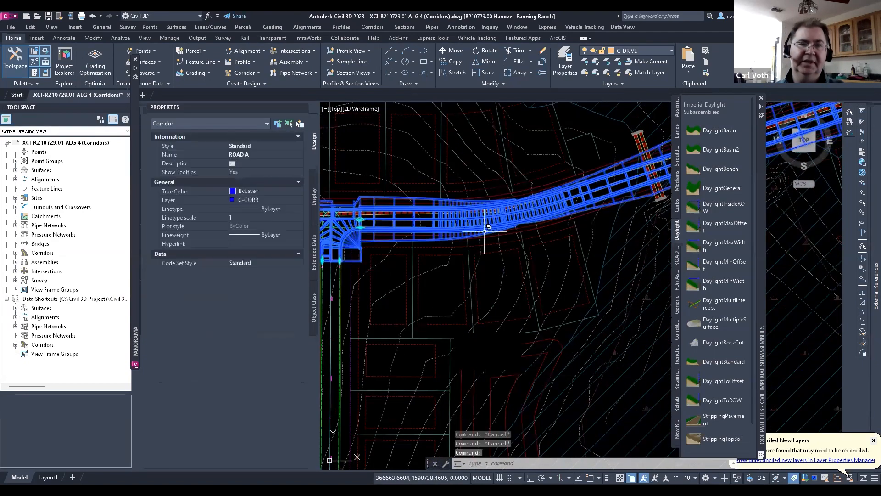
scroll(562, 234, down, 5)
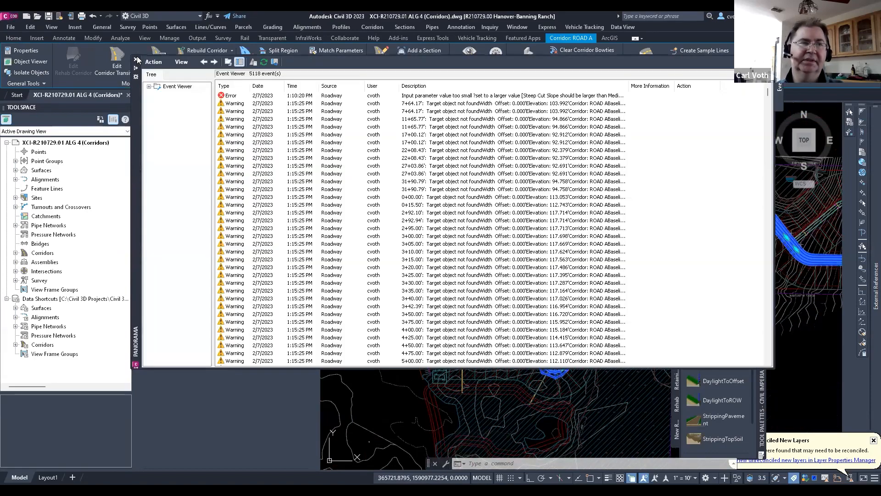
click(136, 60)
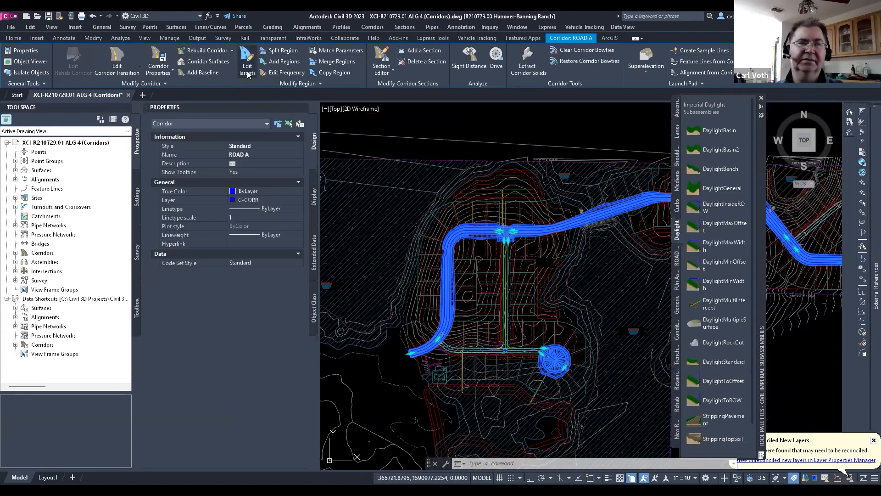
click(319, 84)
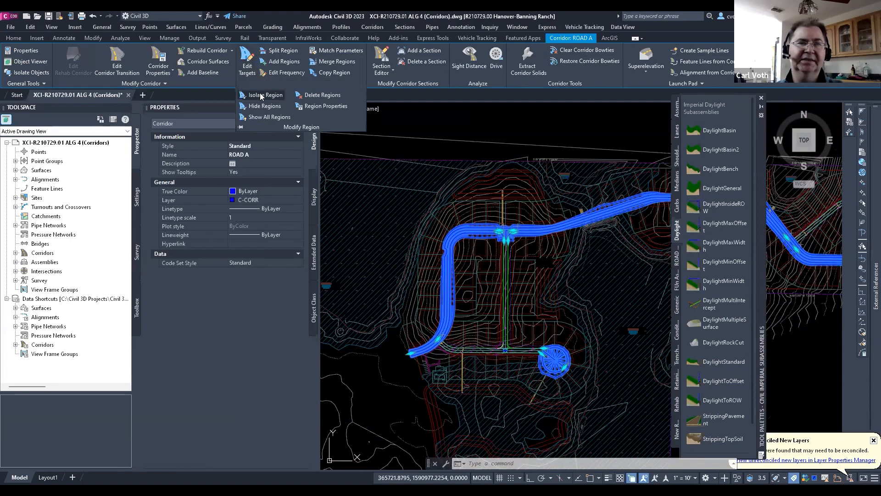
- Isolate the long ROAD A corridor region running east from the T-intersection
click(260, 95)
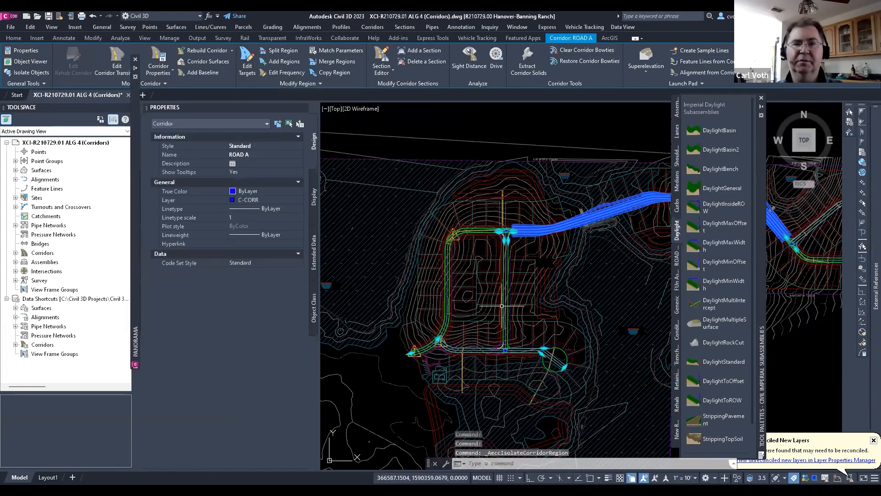
scroll(510, 283, down, 5)
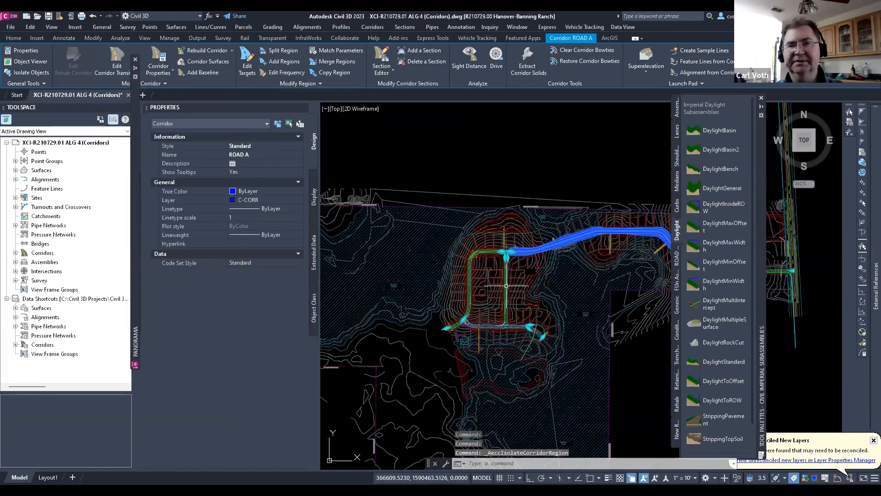
scroll(622, 249, up, 4)
key(Escape)
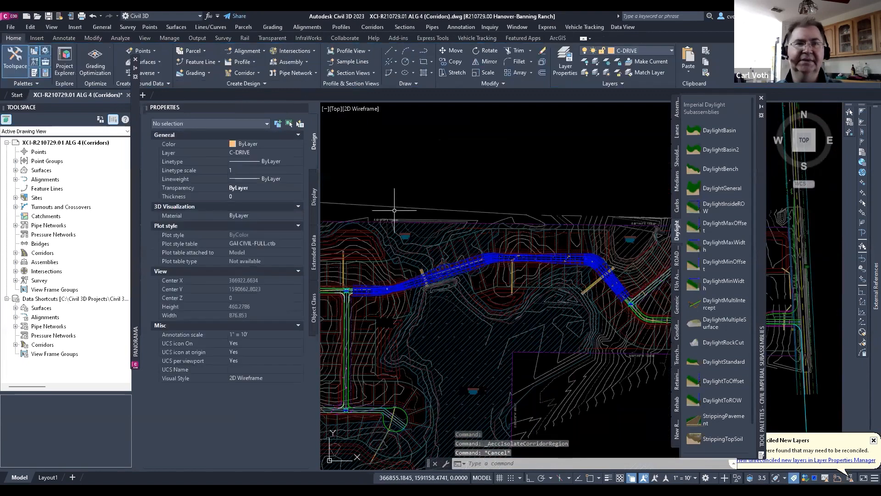
- Show all regions of the ROAD A corridor to end the isolation
click(456, 258)
click(301, 83)
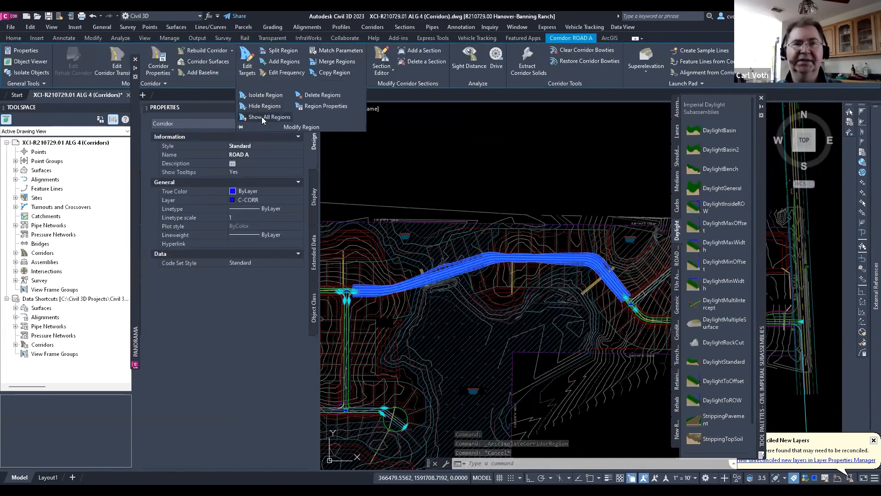
click(261, 117)
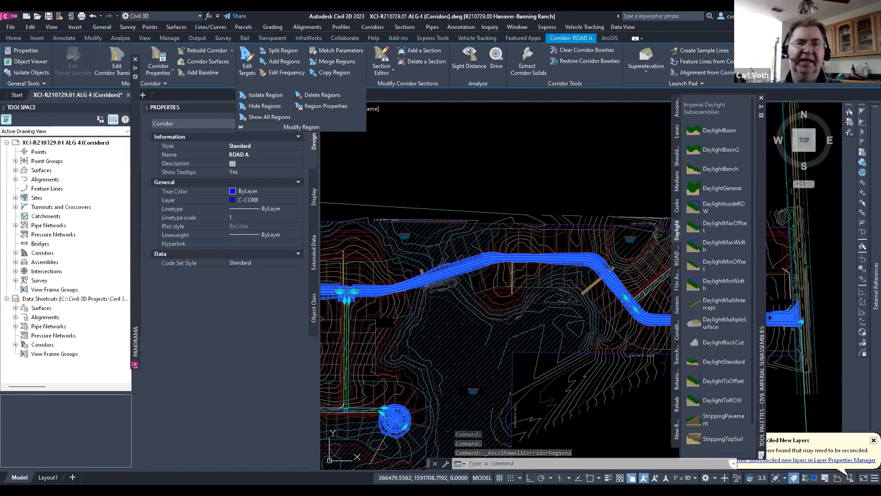
key(Escape)
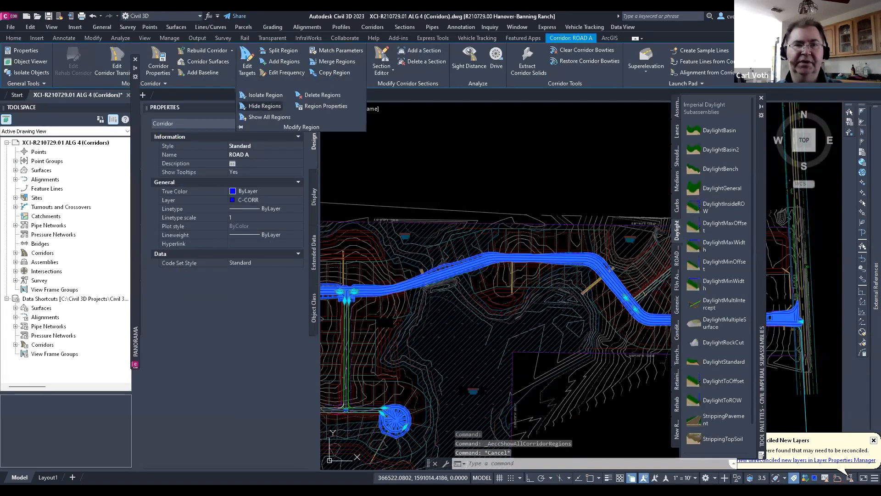
- Hide the long ROAD A corridor region east of the T-intersection
click(265, 106)
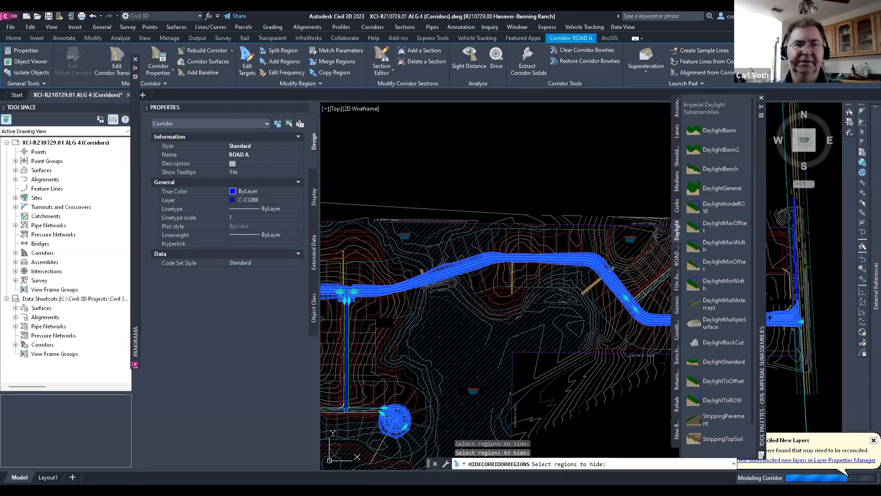
key(Escape)
key(Escape)
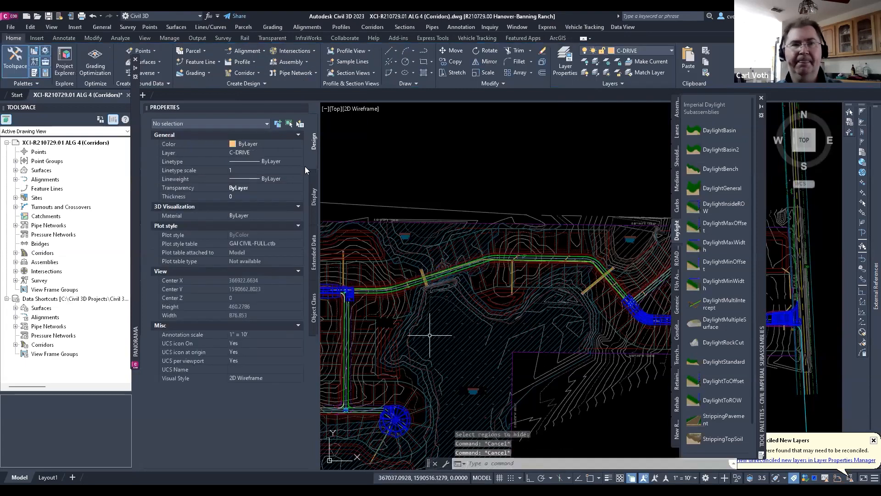
scroll(352, 310, up, 3)
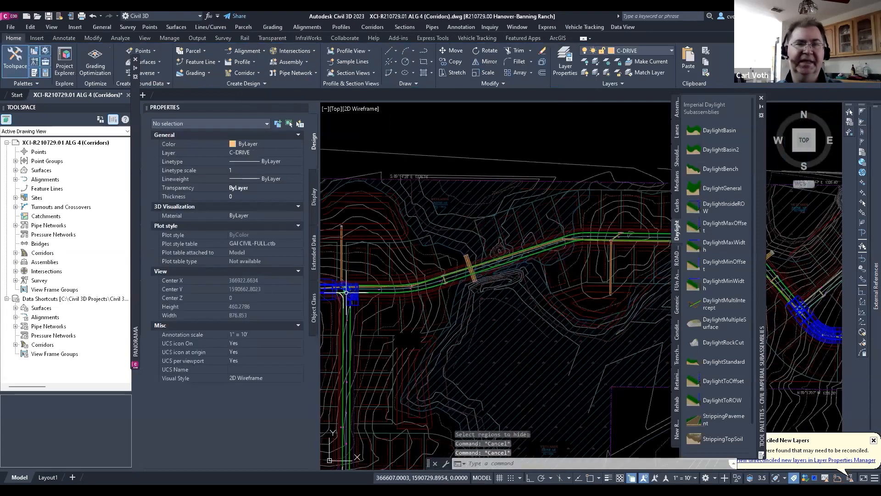
- Bring back the hidden ROAD A region by showing all corridor regions, and clear the selection
click(303, 83)
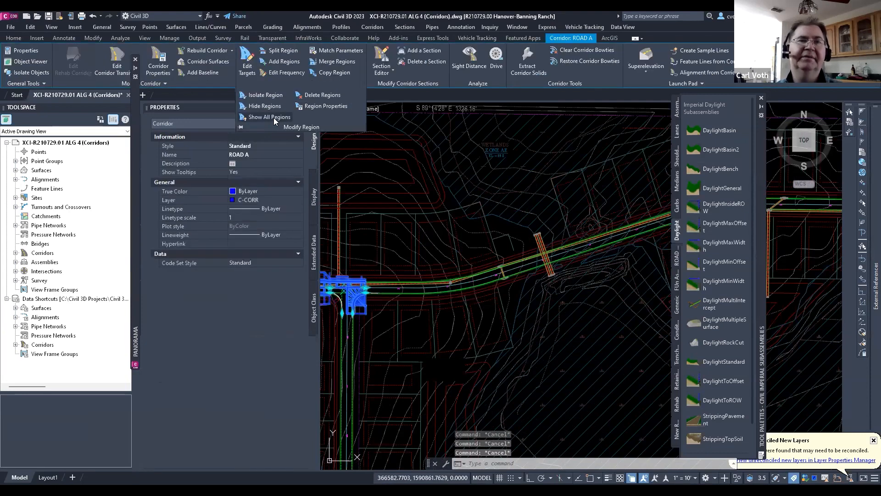
click(273, 117)
click(274, 117)
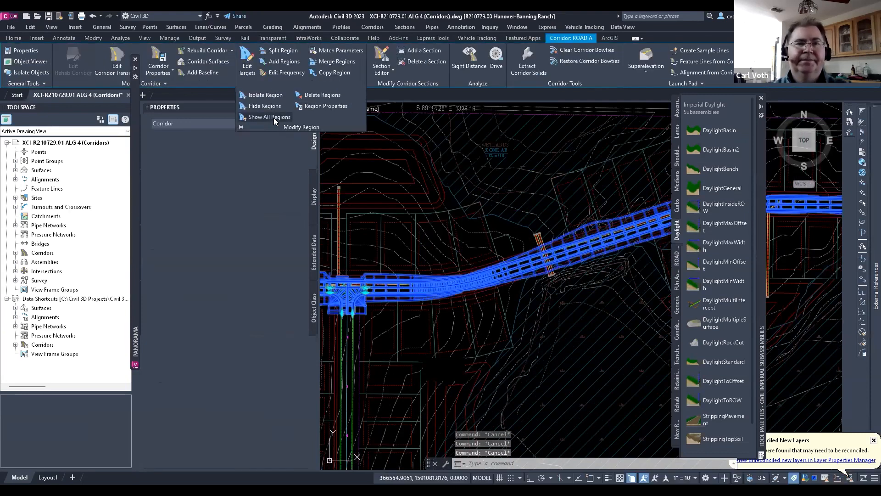
scroll(471, 271, down, 4)
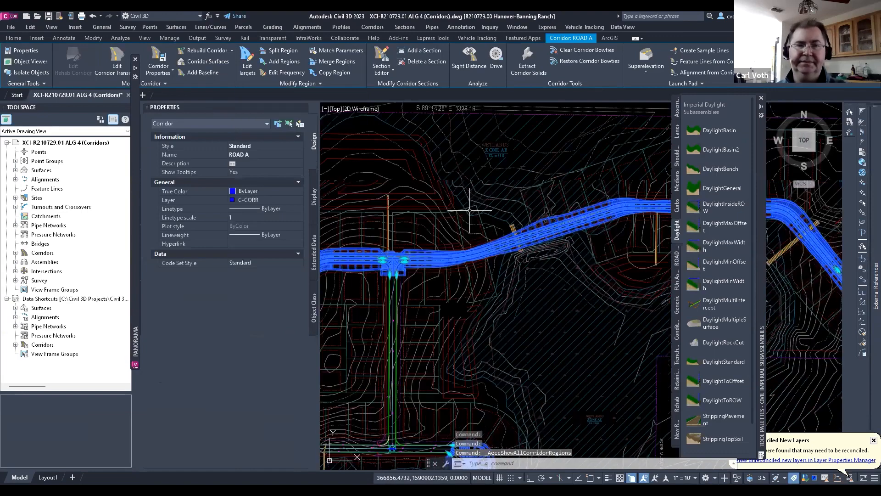
key(Escape)
key(Escape)
key(Escape)
scroll(421, 282, down, 5)
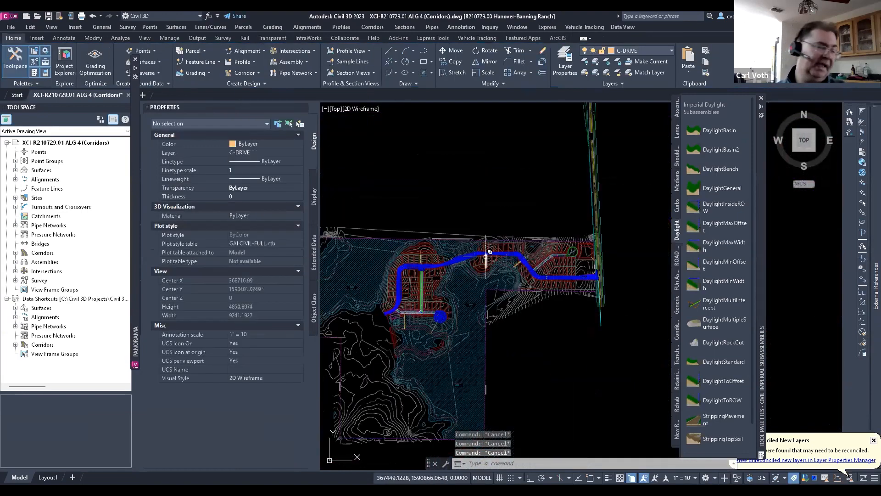
- Create a corridor surface for the ROAD A corridor and name it ROAD A
scroll(478, 258, up, 5)
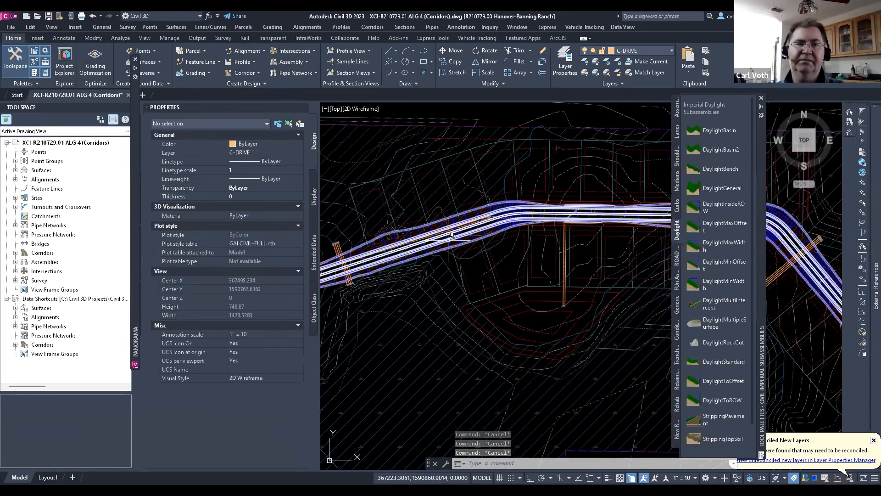
click(449, 235)
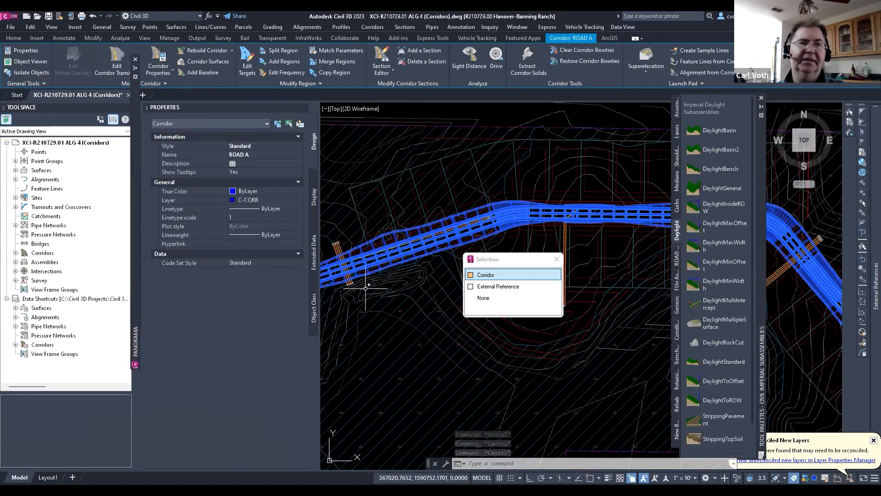
key(Escape)
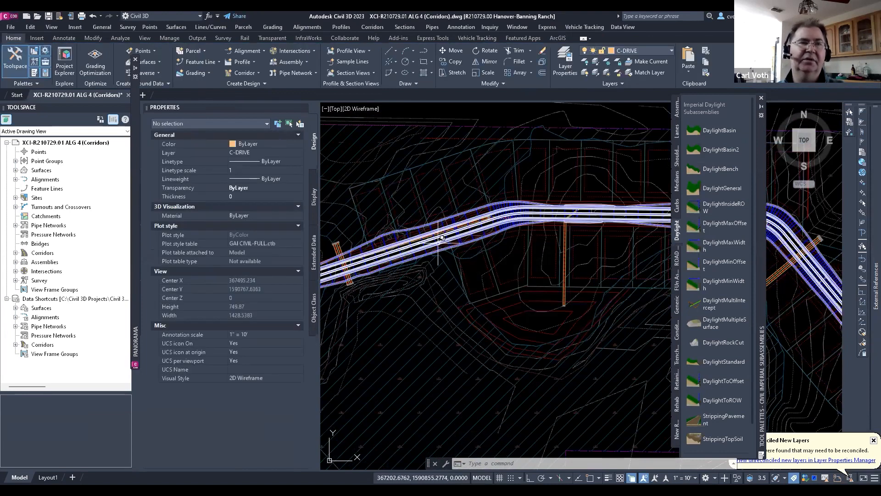
click(486, 250)
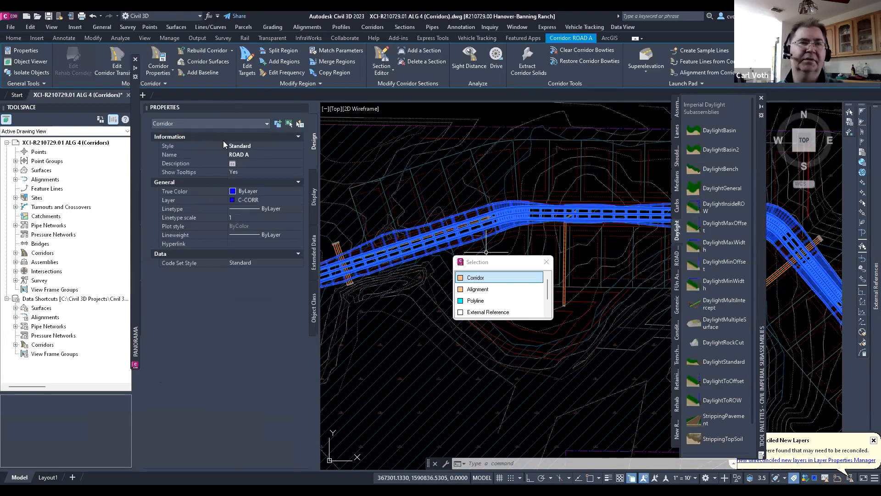
click(210, 62)
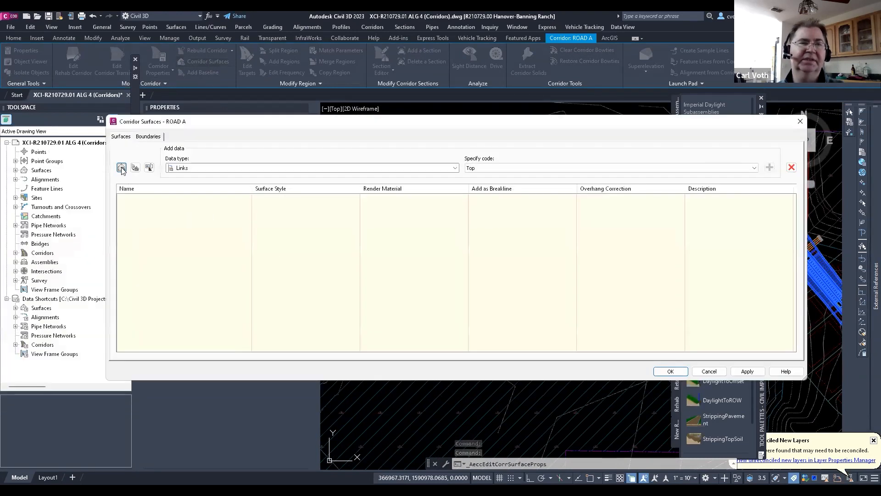
click(121, 167)
click(180, 200)
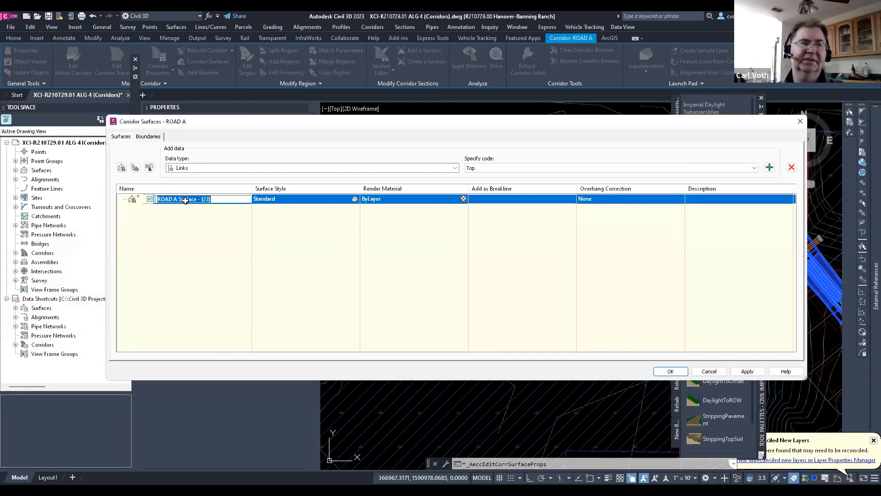
drag(180, 200, 237, 203)
key(Delete)
- Set the ROAD A surface style to _TDProposed Contours (1' and 5')
click(287, 198)
click(370, 295)
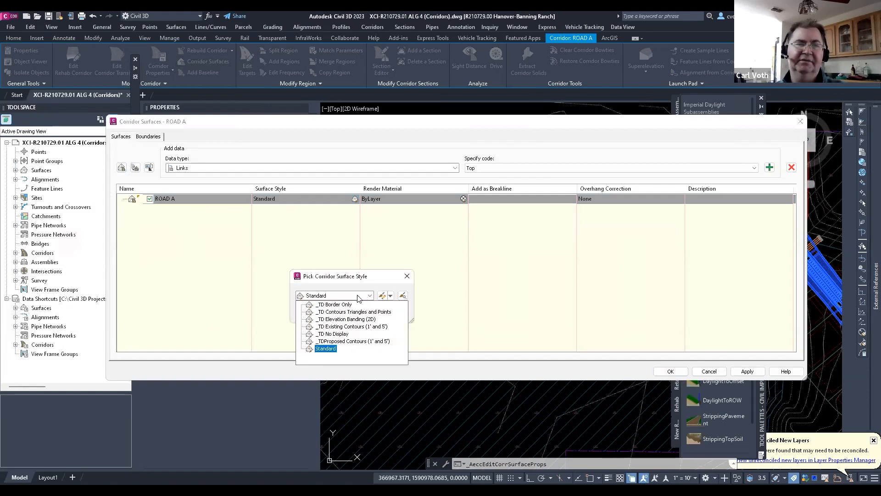
click(343, 341)
click(312, 311)
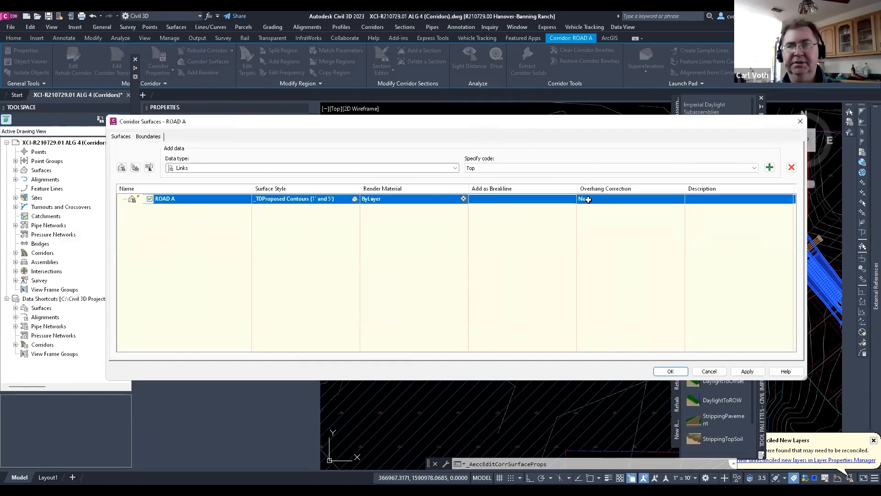
- Review the overhang correction choices and the codes offered for Feature Lines, and return the data type to Links
click(592, 202)
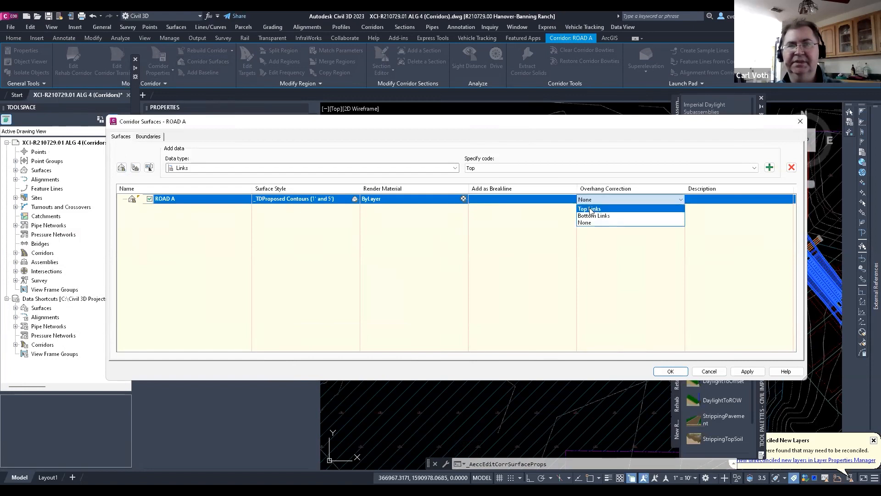
click(168, 183)
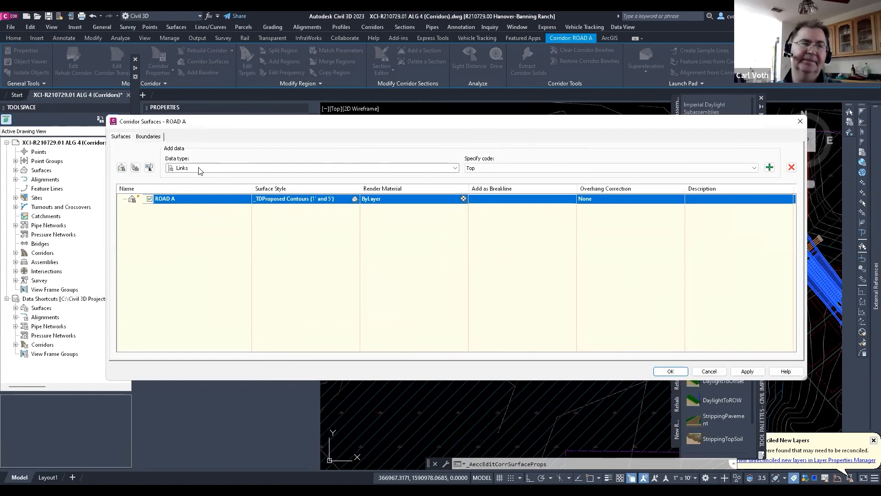
click(200, 169)
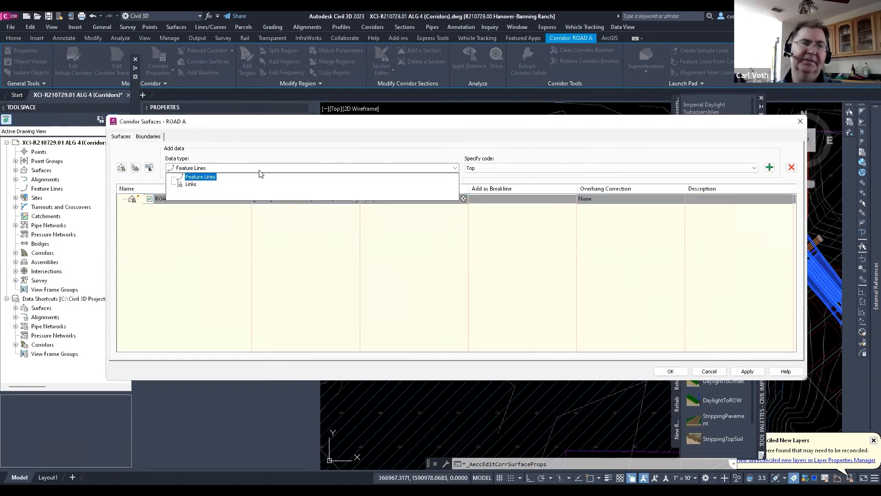
click(199, 178)
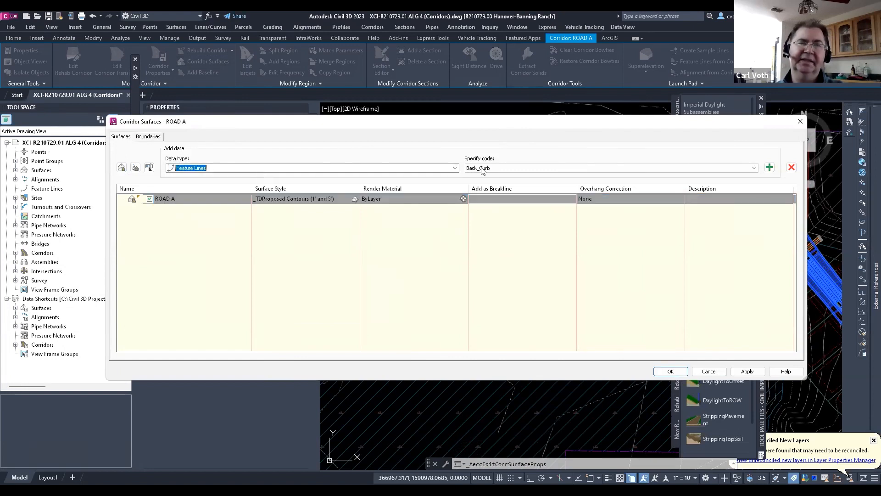
click(521, 171)
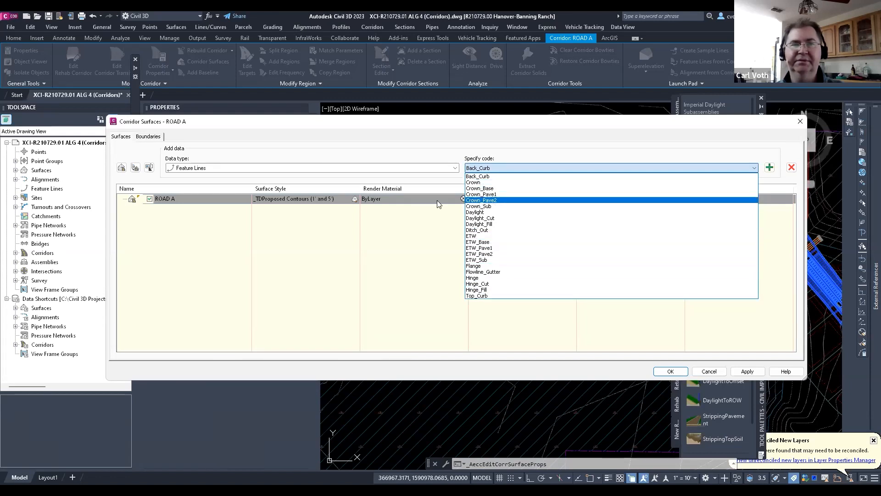
click(274, 167)
click(191, 183)
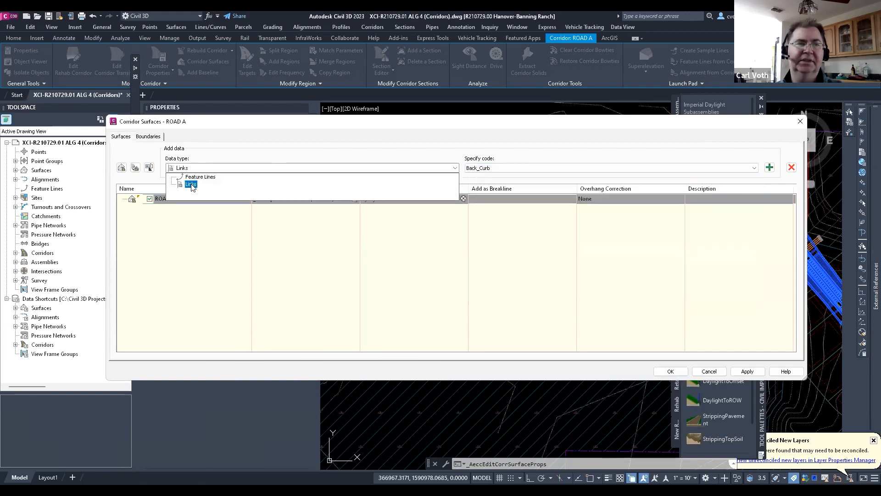
- Add the Links data with code Top to the ROAD A surface, included as breaklines
click(506, 168)
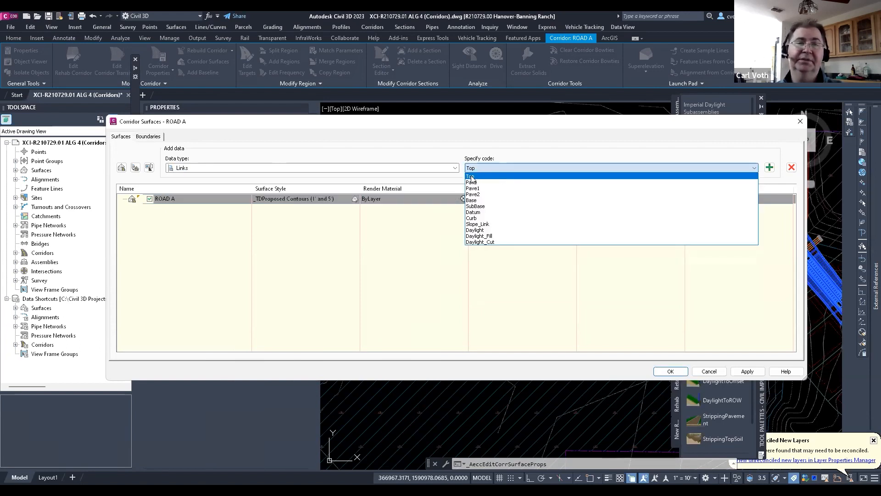
click(471, 177)
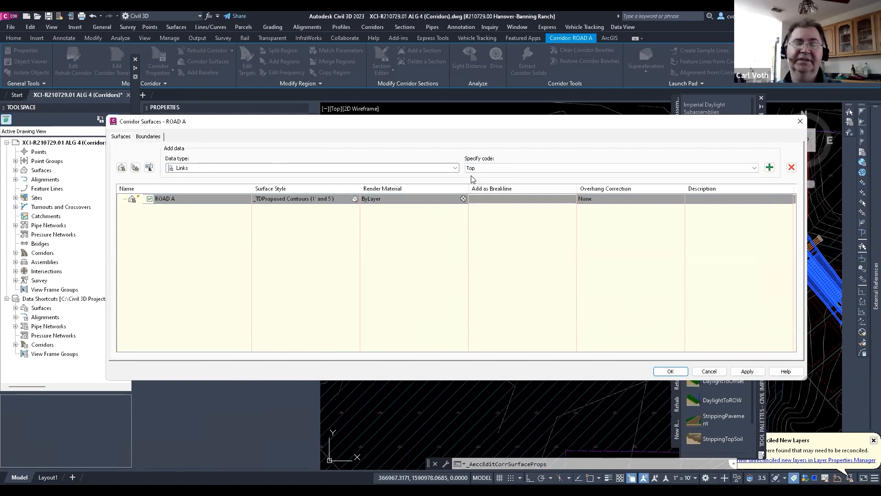
click(494, 170)
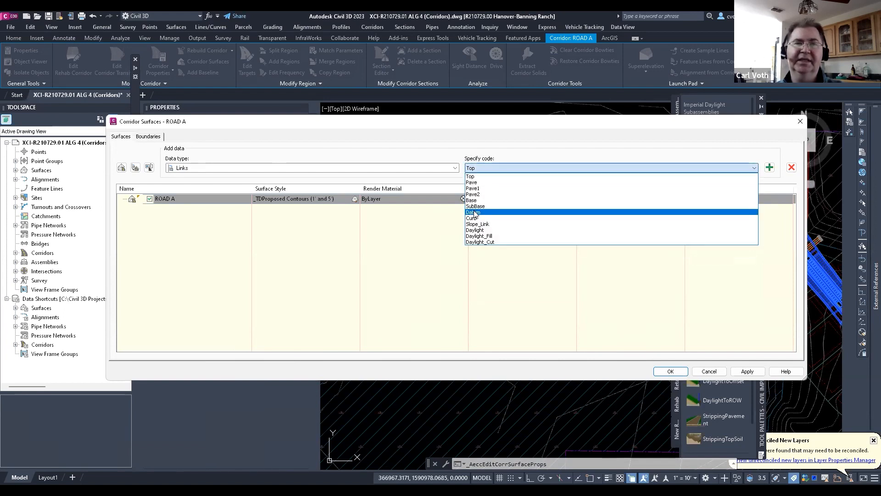
click(474, 214)
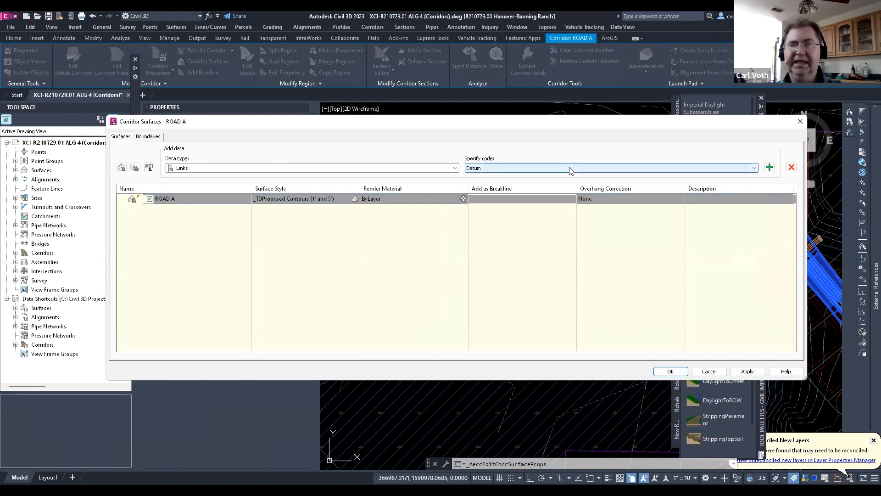
click(558, 171)
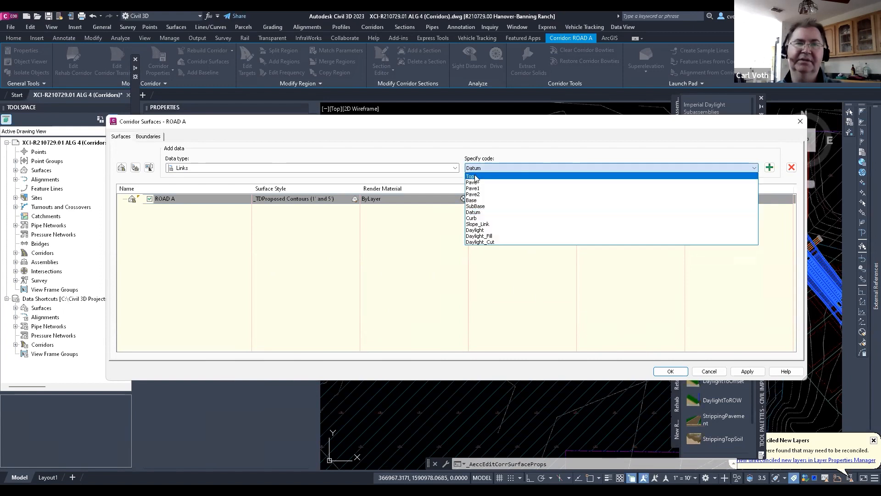
click(474, 176)
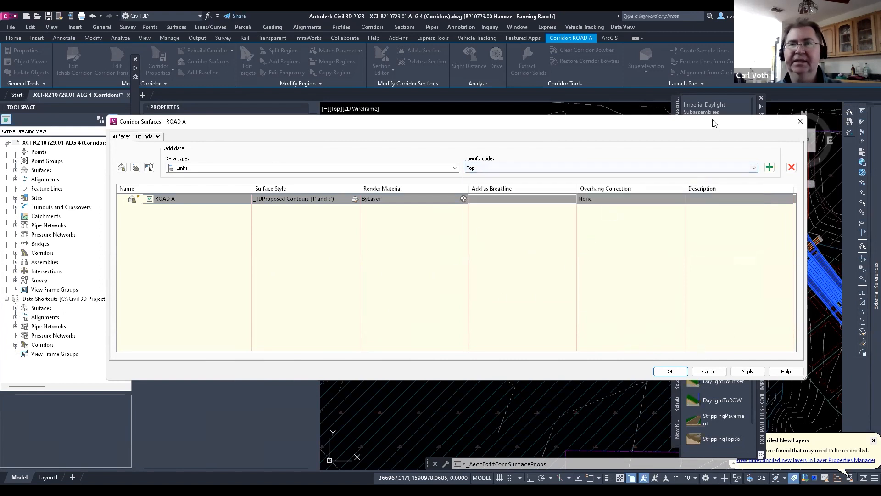
click(673, 166)
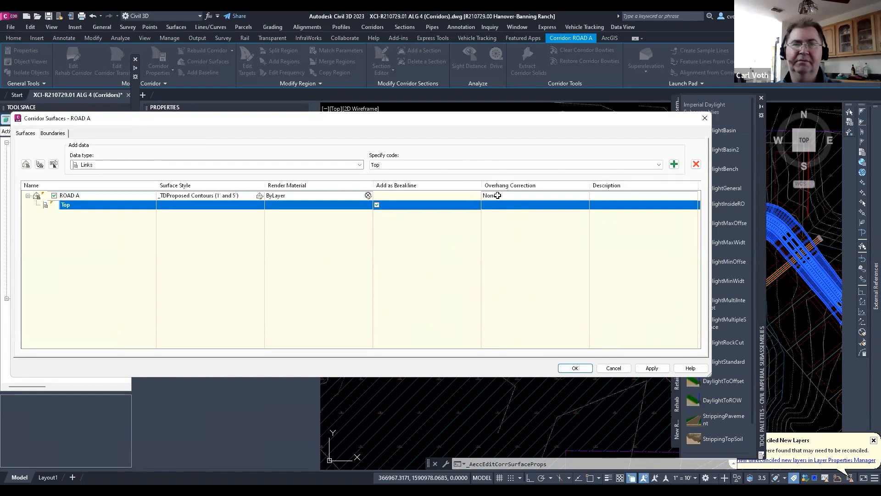
- Set the ROAD A surface's overhang correction to Top Links, build the surface and deselect the corridor
click(497, 195)
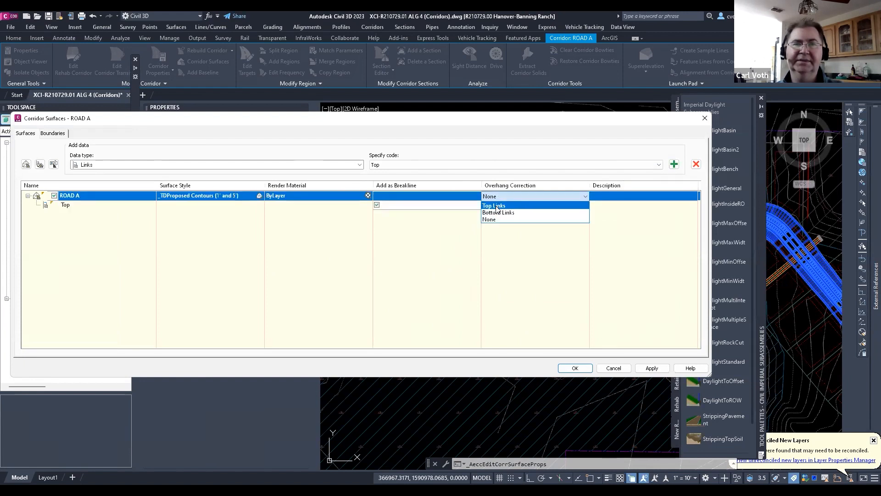
click(494, 206)
click(651, 367)
click(576, 368)
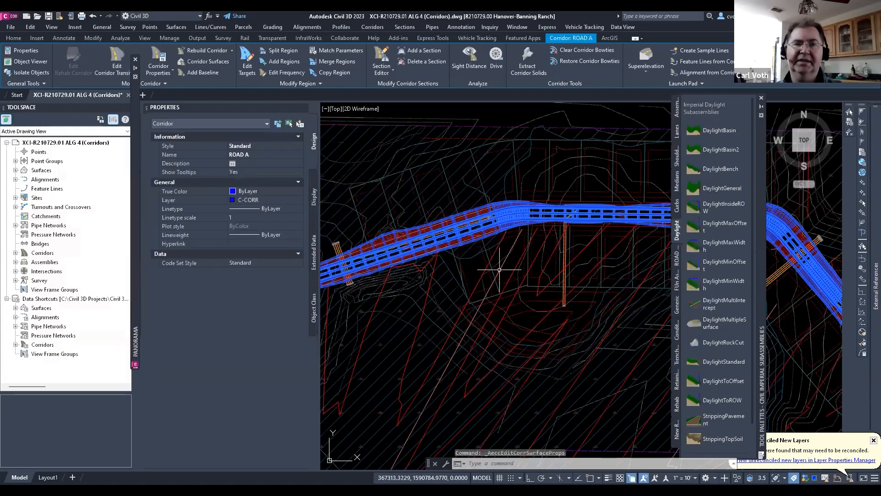
scroll(473, 331, down, 5)
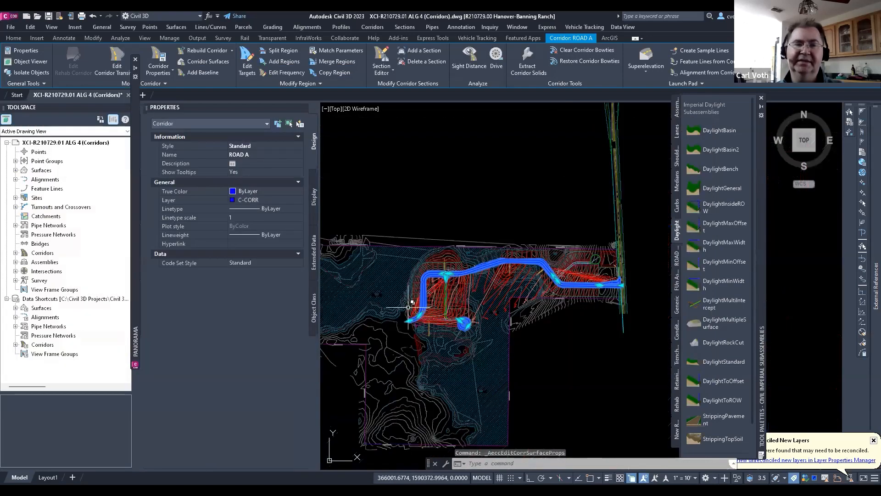
scroll(458, 322, up, 4)
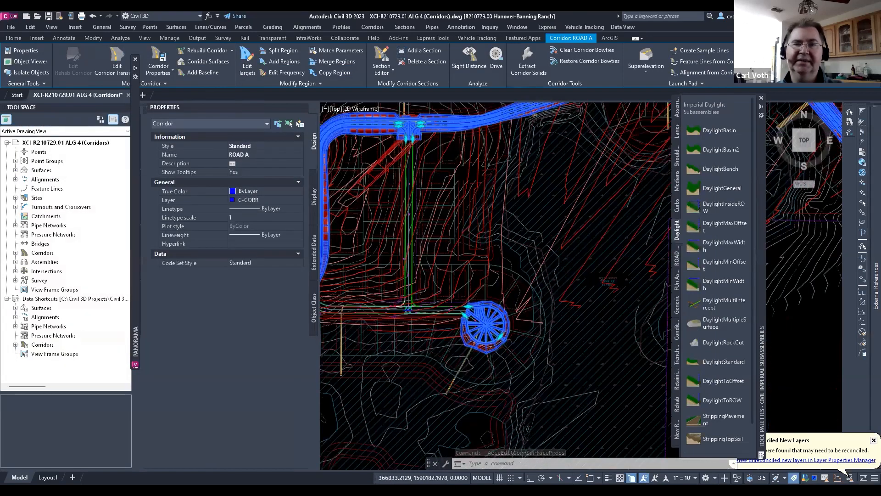
scroll(486, 280, down, 2)
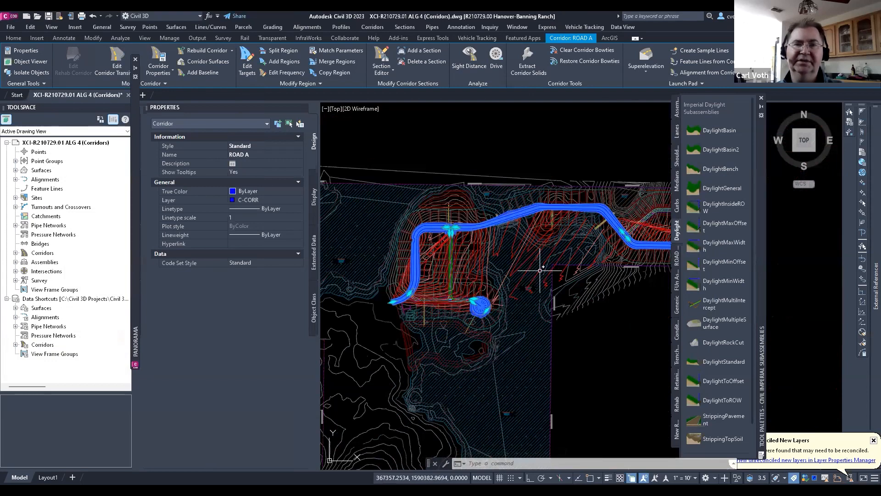
scroll(513, 272, up, 4)
key(Escape)
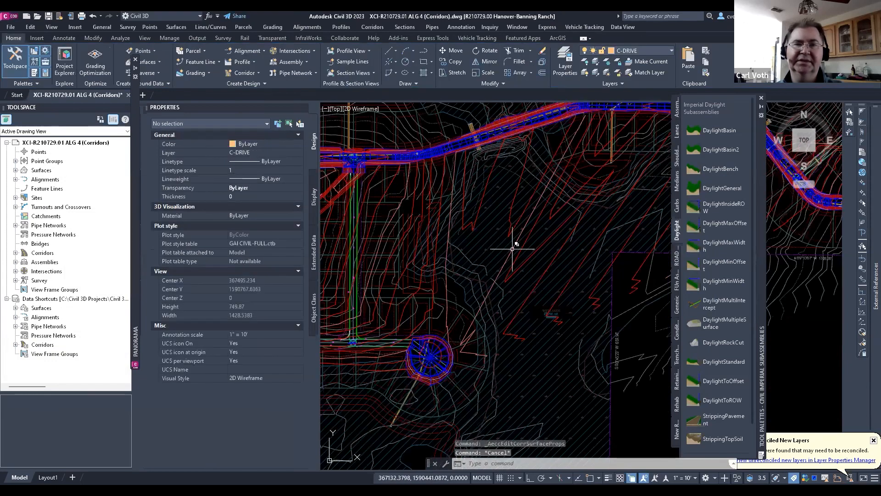
- Select the ROAD A corridor at the cul-de-sac, then clear all events from the Event Viewer and close it
click(447, 356)
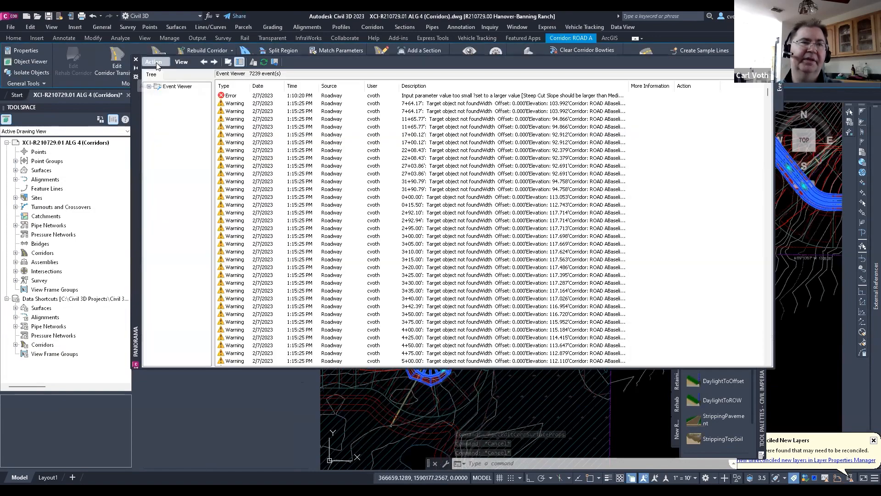
click(156, 61)
click(170, 94)
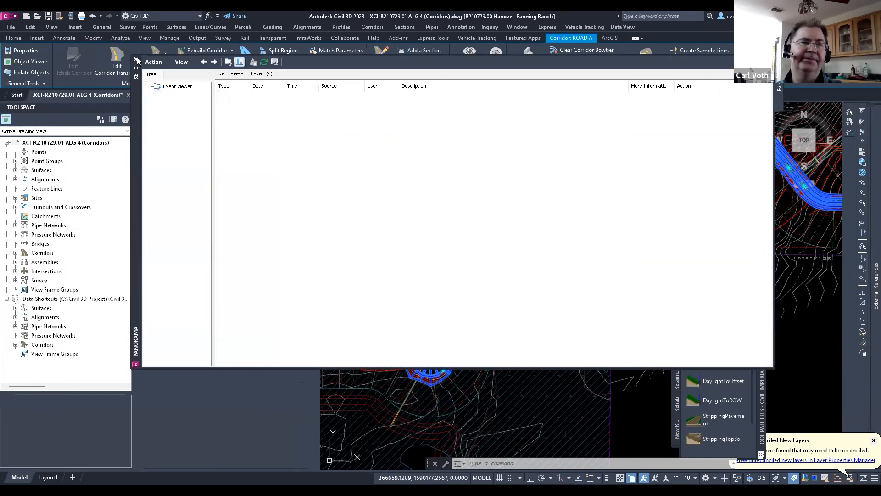
click(161, 70)
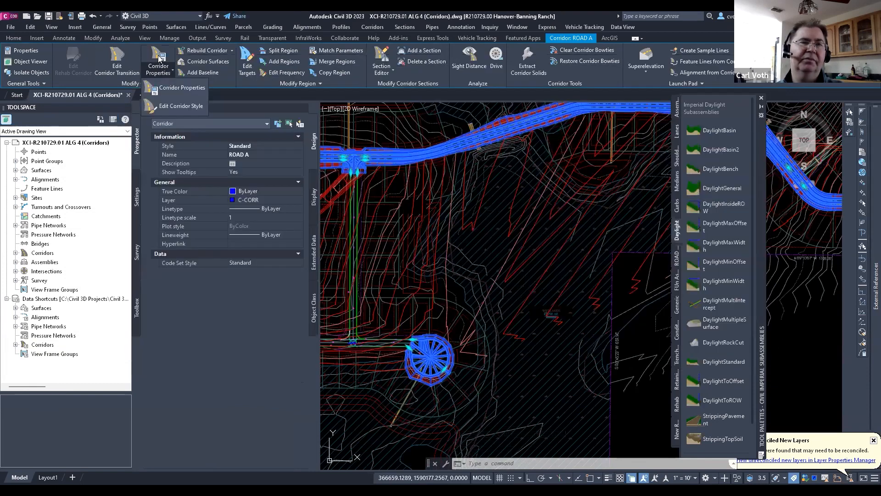
- Add the corridor extents as outer boundary to the ROAD A corridor surface and rebuild, closing the Event Viewer
click(211, 62)
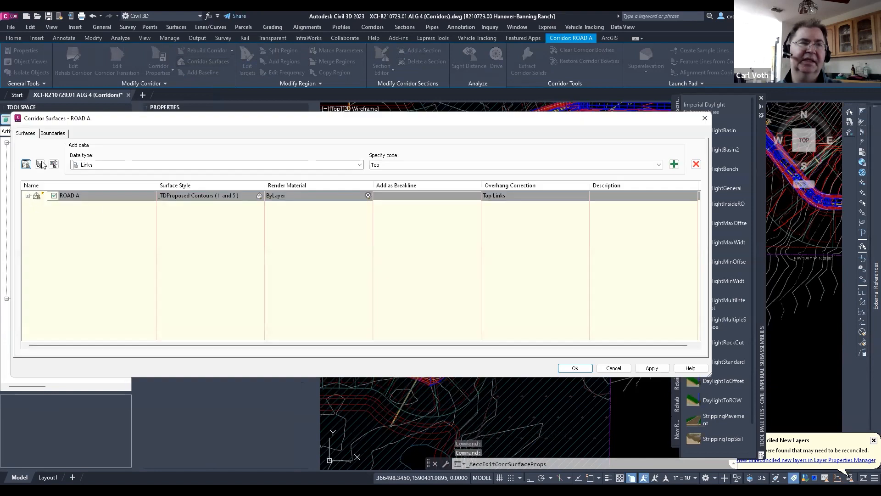
click(53, 133)
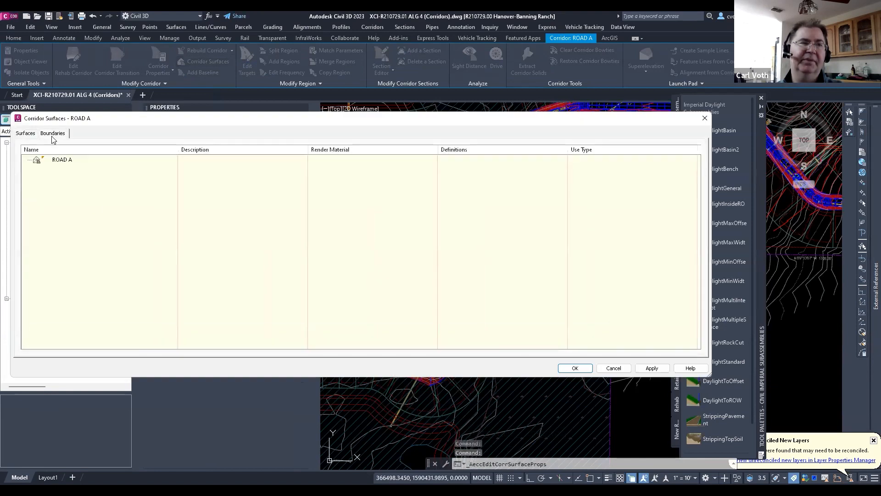
click(67, 161)
right_click(109, 166)
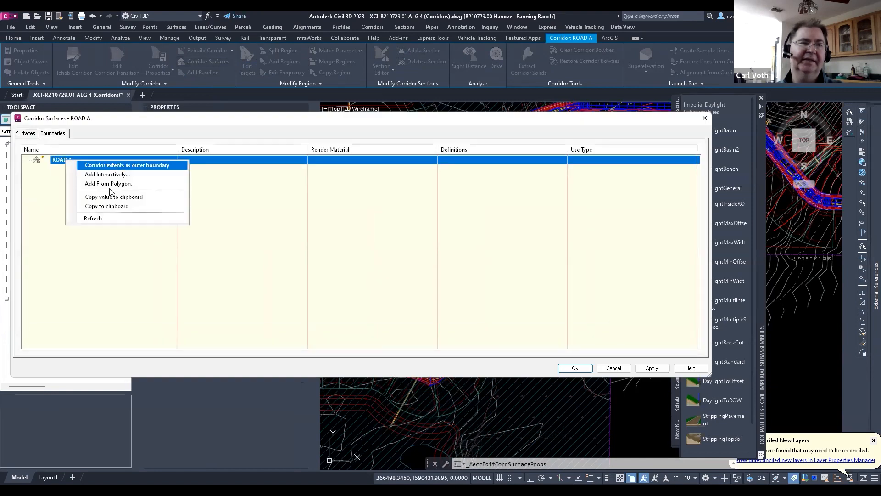
click(120, 166)
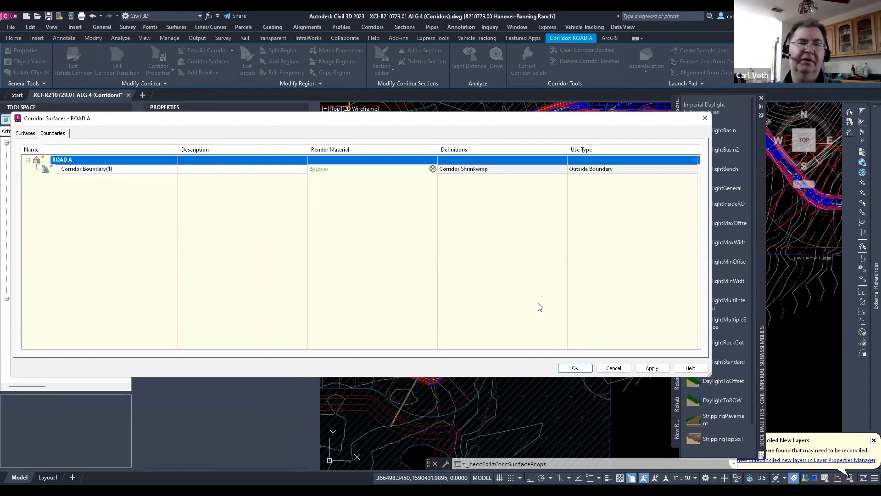
click(652, 368)
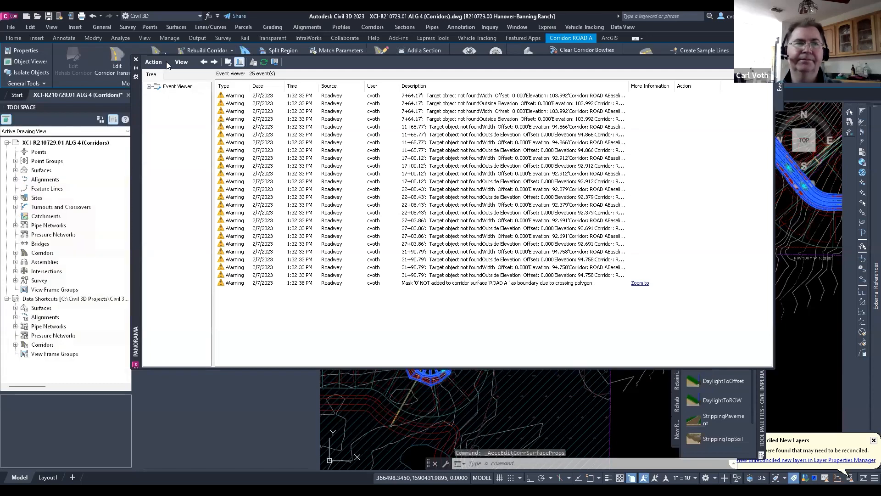
click(137, 61)
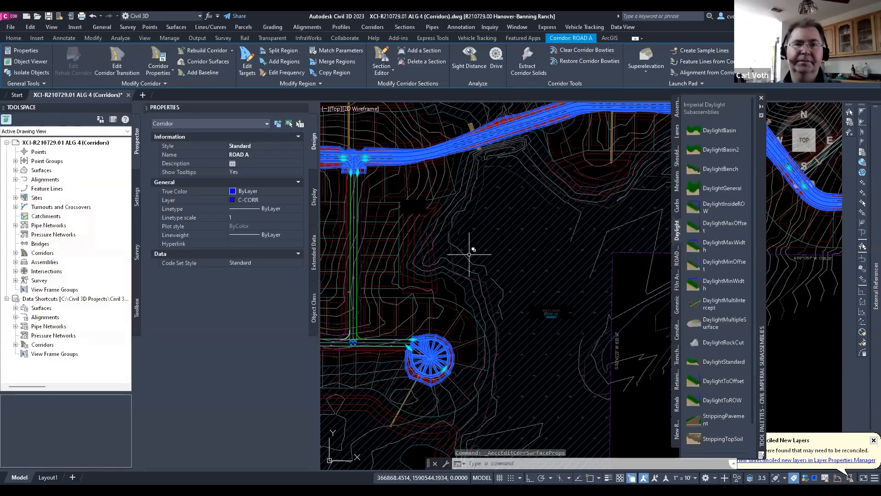
key(Escape)
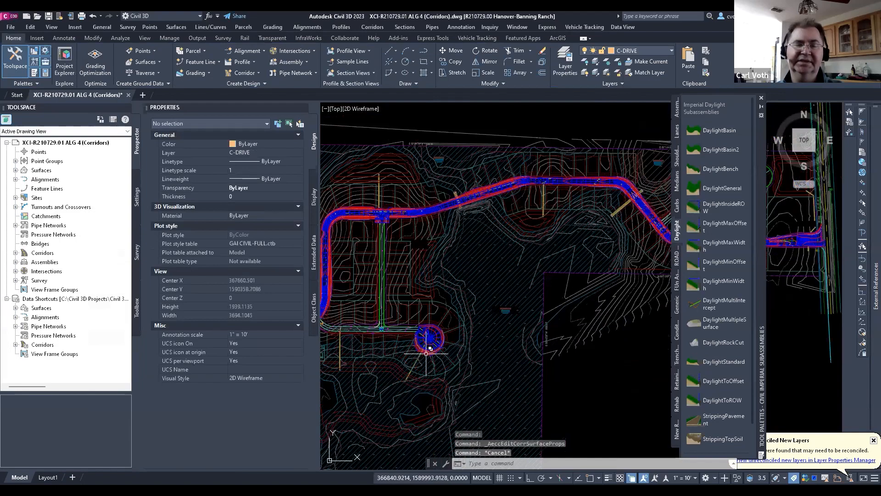
- Examine the bounded ROAD A surface's contours along the road and at the cul-de-sac, selecting the surface to check its extents
scroll(474, 223, down, 2)
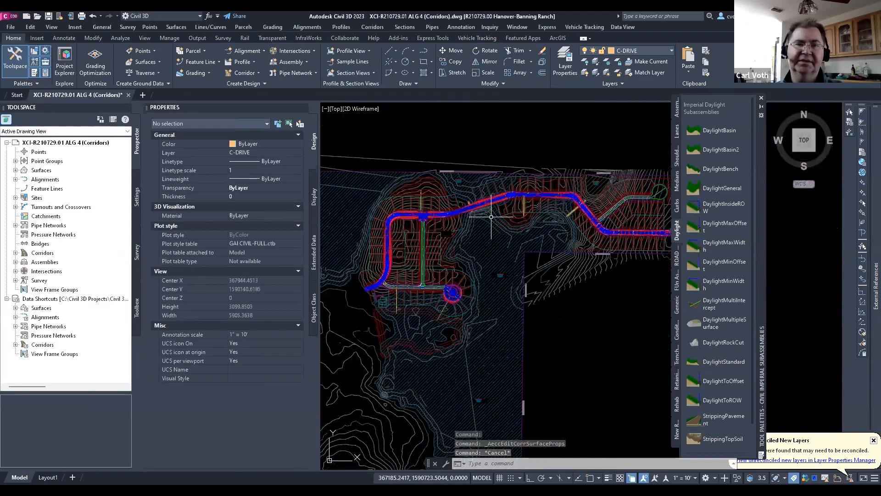
scroll(413, 248, up, 6)
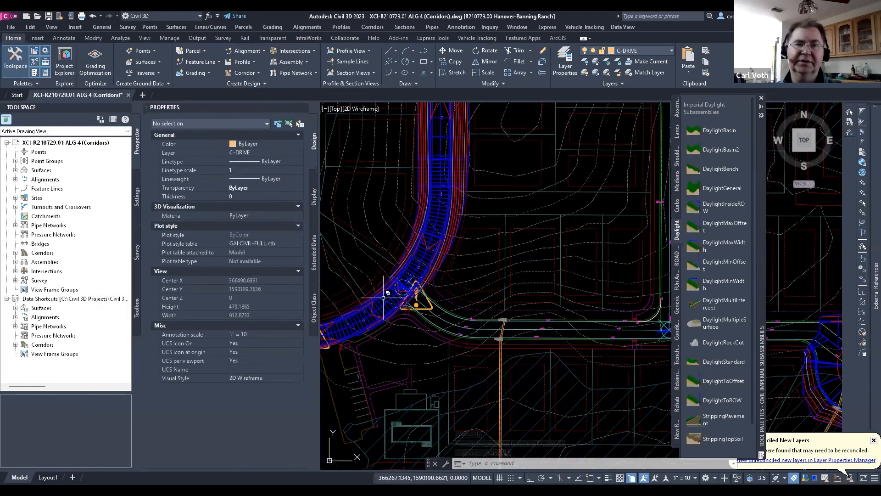
scroll(404, 294, down, 4)
scroll(584, 323, up, 3)
scroll(584, 323, up, 2)
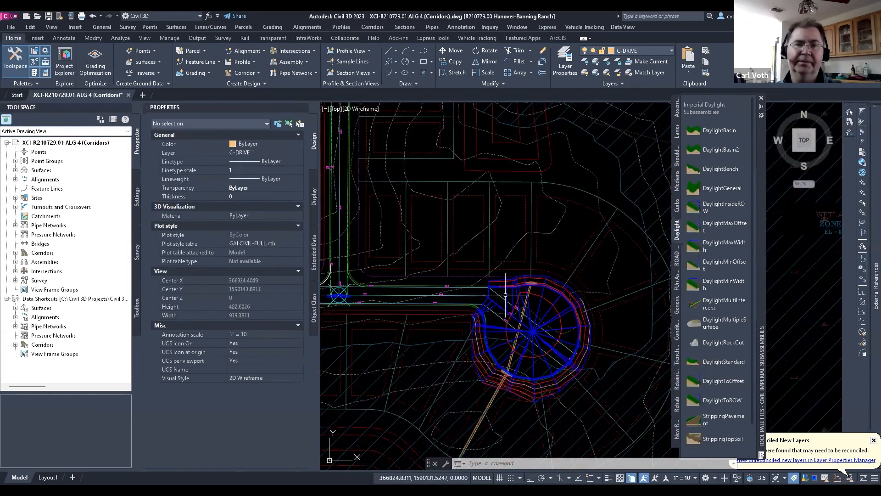
click(474, 340)
key(Escape)
click(477, 343)
key(Escape)
click(477, 343)
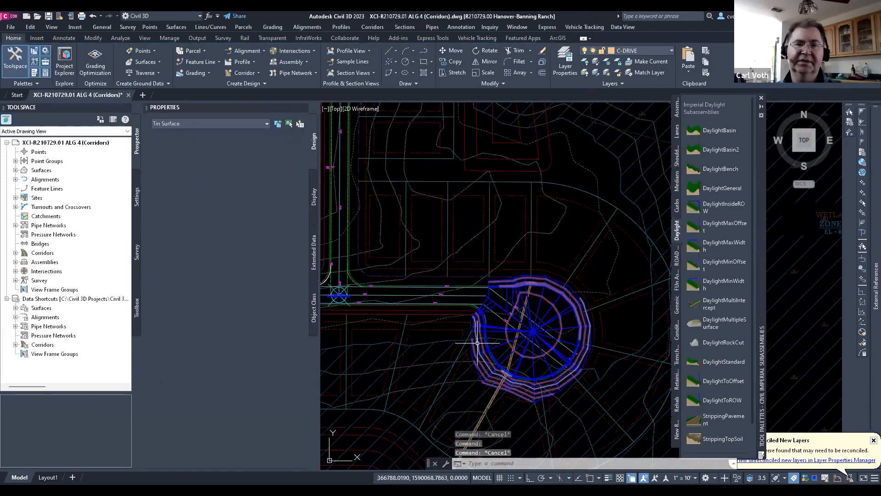
scroll(491, 289, up, 2)
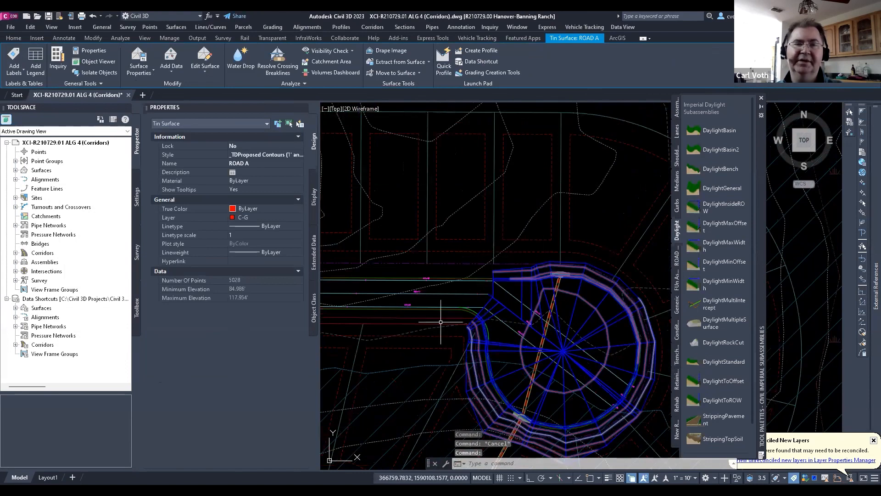
scroll(440, 322, down, 8)
key(Escape)
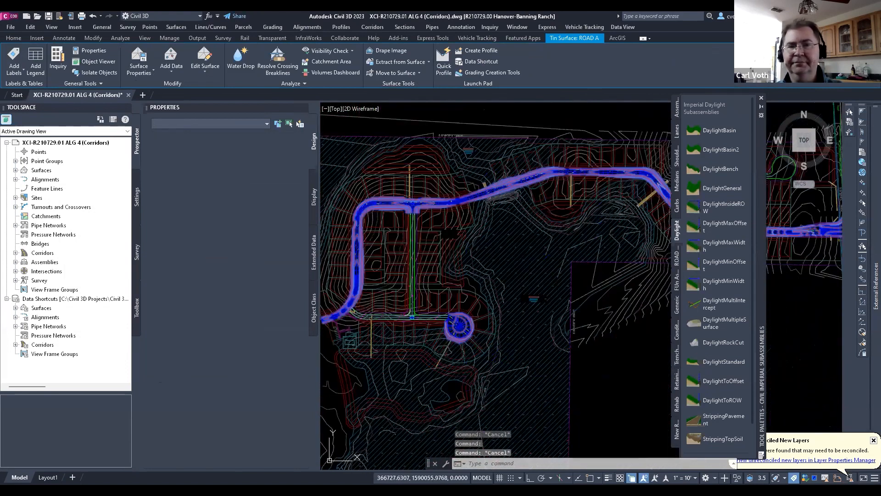
scroll(570, 265, up, 5)
key(Escape)
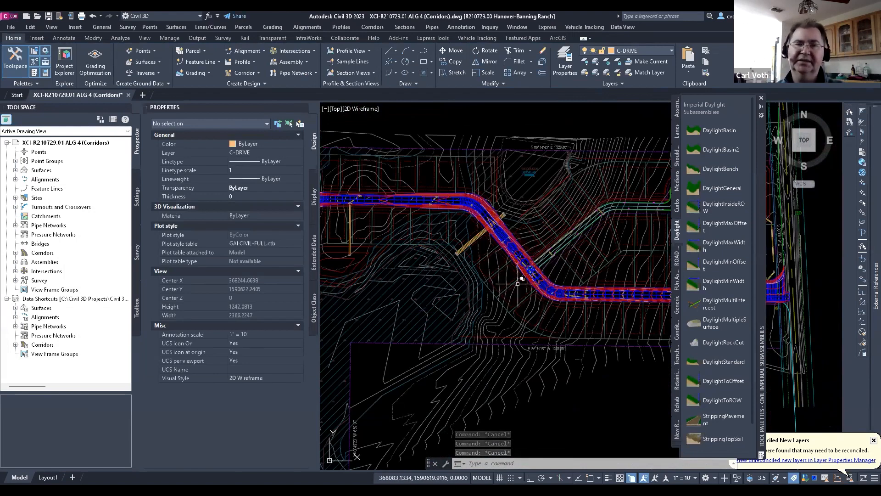
- Start a new corridor on the ROAD G alignment with profile FG ROAD G PGL and assembly ROAD A FULL
scroll(521, 276, down, 2)
scroll(603, 245, up, 4)
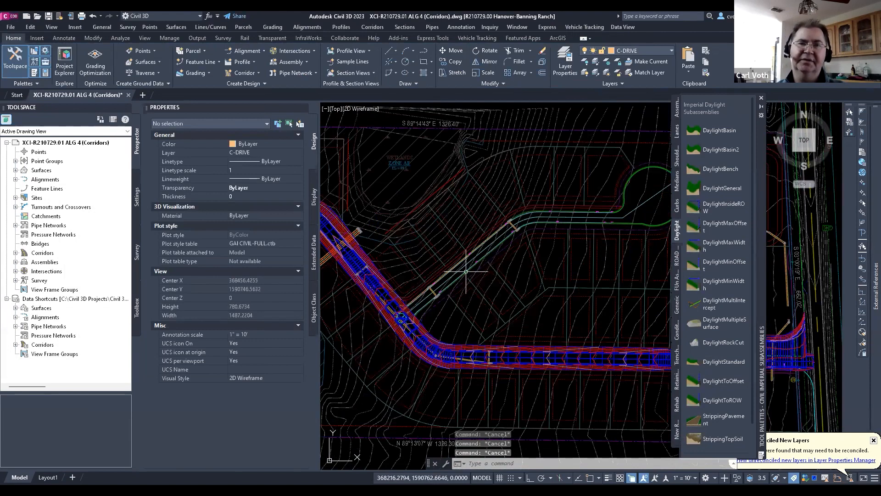
scroll(417, 308, up, 2)
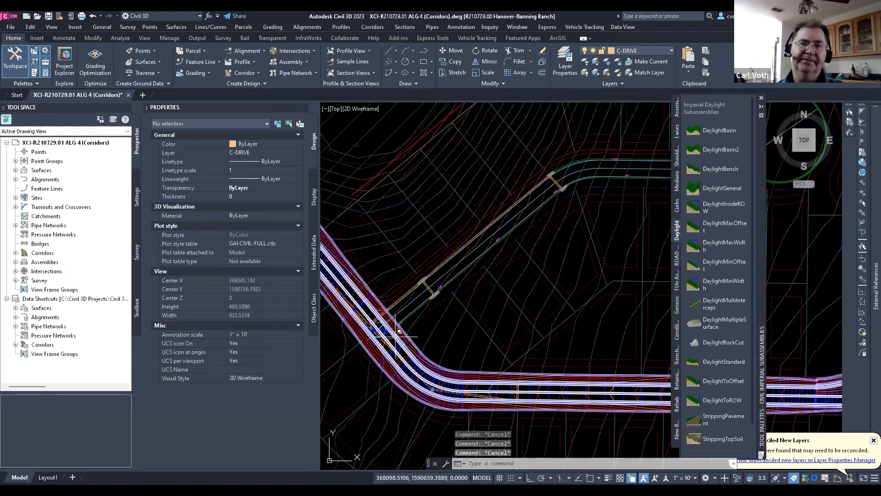
click(257, 72)
click(254, 90)
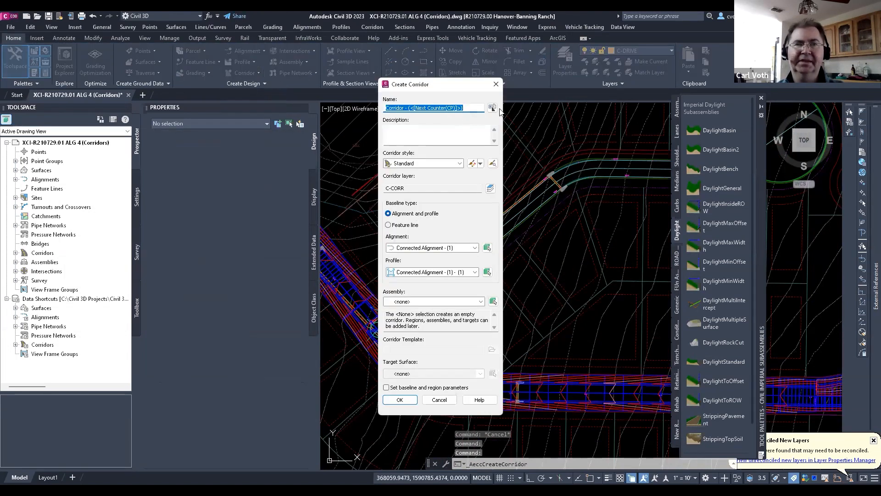
click(486, 247)
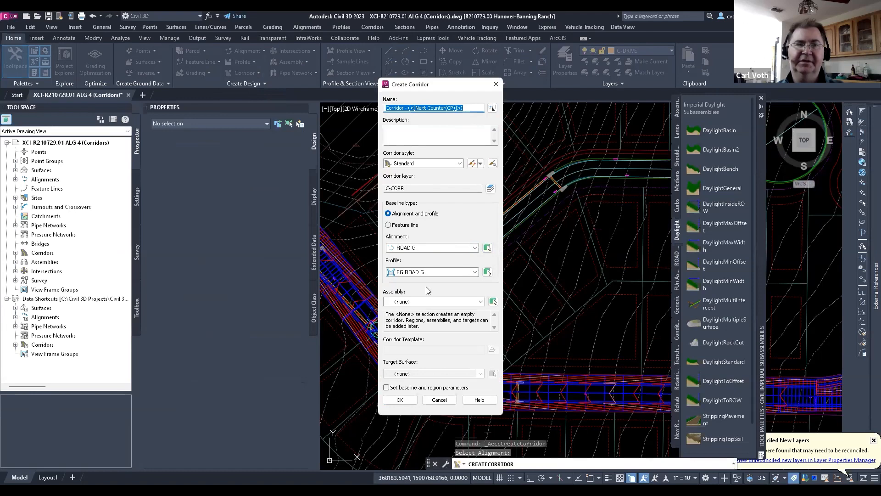
click(419, 302)
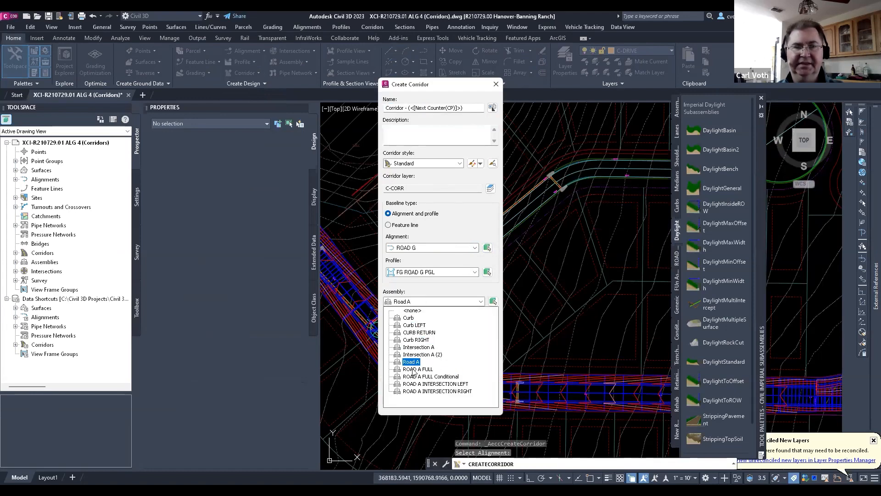
click(413, 370)
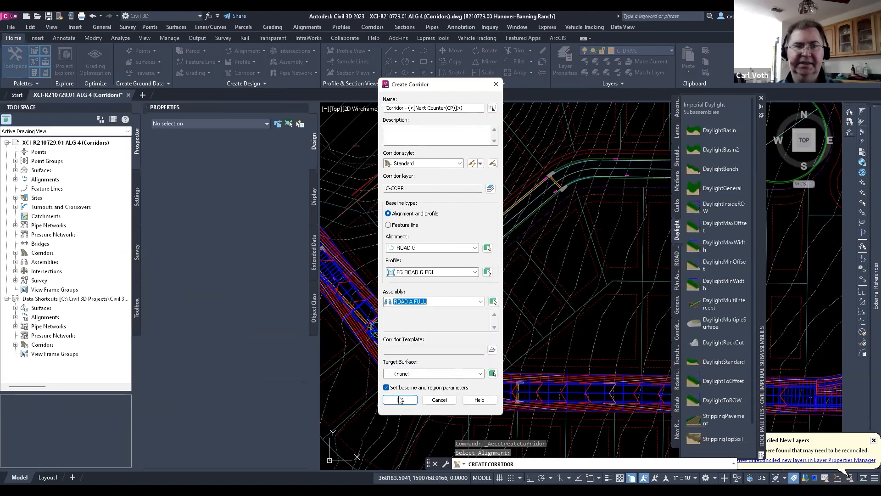
- Name the corridor ROAD G, target surface XCI-R210729.00 EX, and create it with the default baseline and region parameters
triple_click(471, 111)
text(ROAD G)
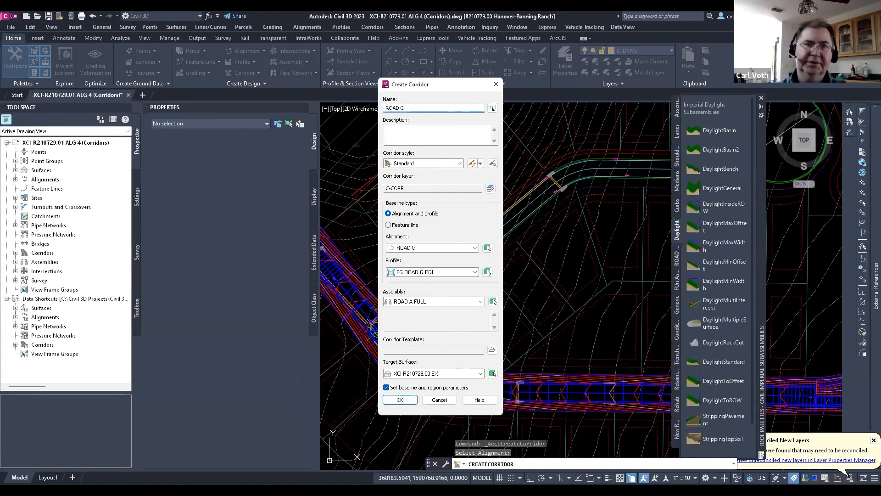
click(401, 401)
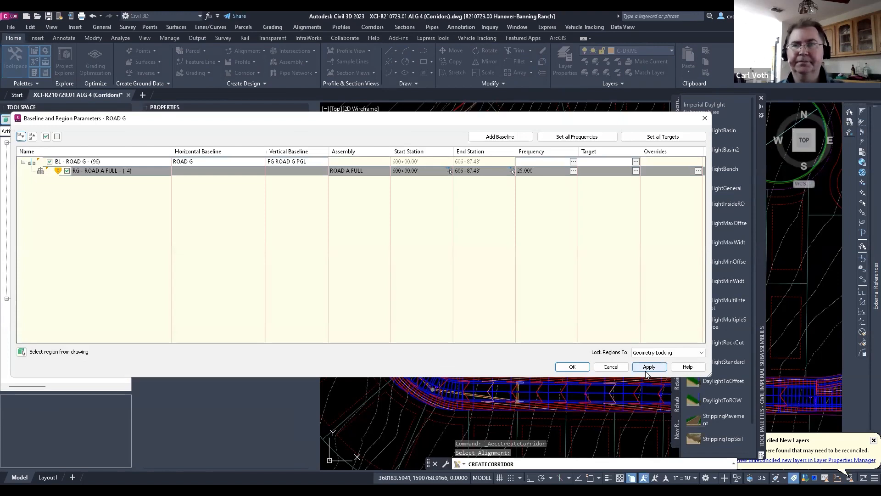
click(582, 367)
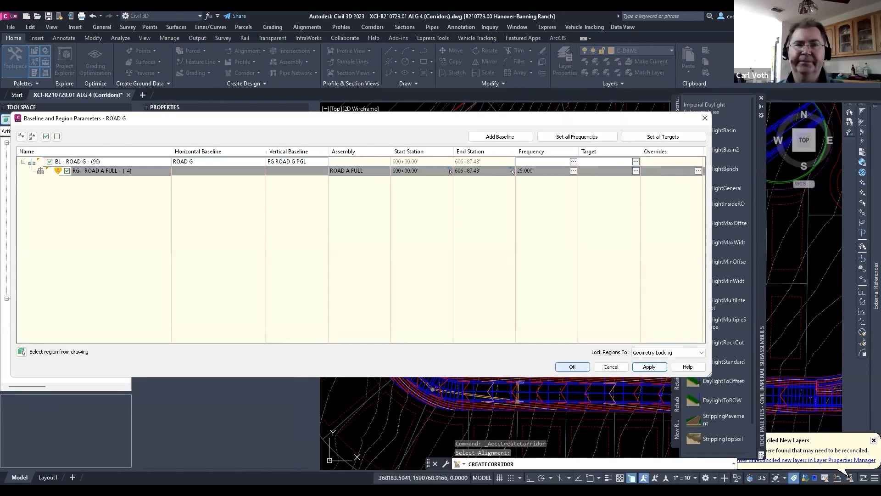
key(Escape)
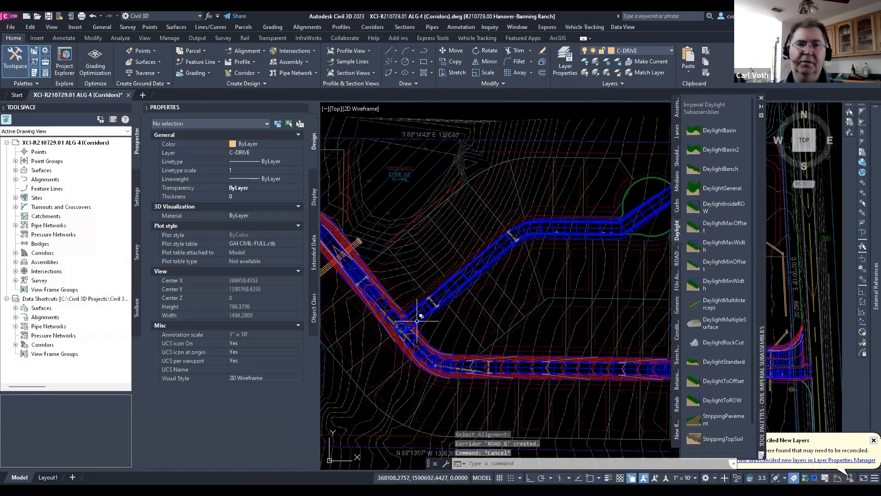
- Inspect the ROAD G corridor where it meets ROAD A and at its cul-de-sac end
scroll(424, 304, up, 4)
click(423, 304)
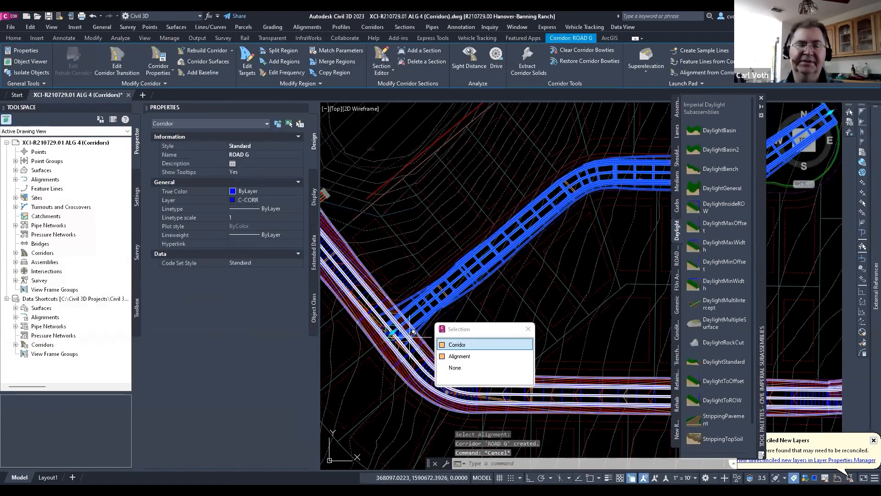
scroll(408, 329, down, 4)
key(Escape)
scroll(483, 326, up, 5)
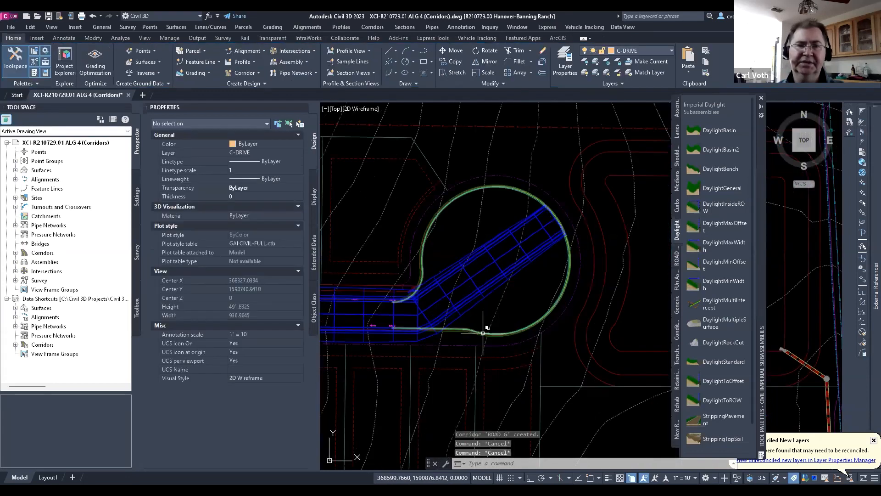
- Shorten the ROAD G corridor region to end at about station 605+18, just before the cul-de-sac feature line, and check that feature line
click(501, 269)
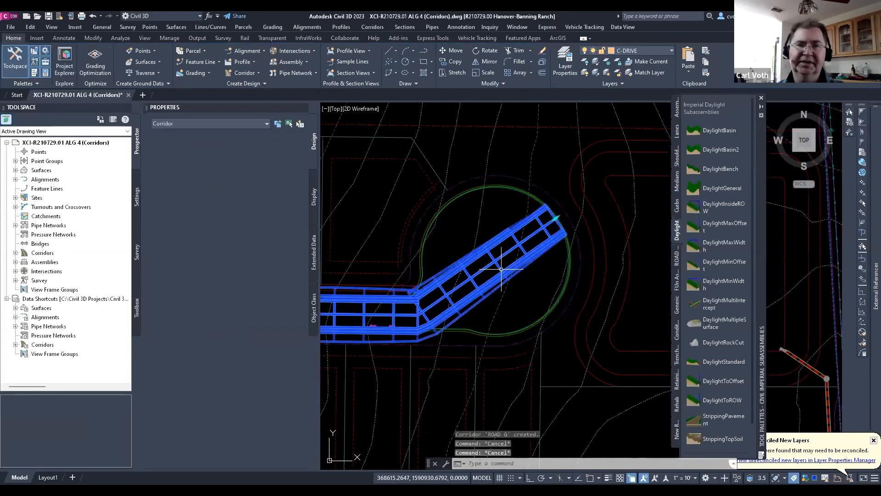
click(555, 218)
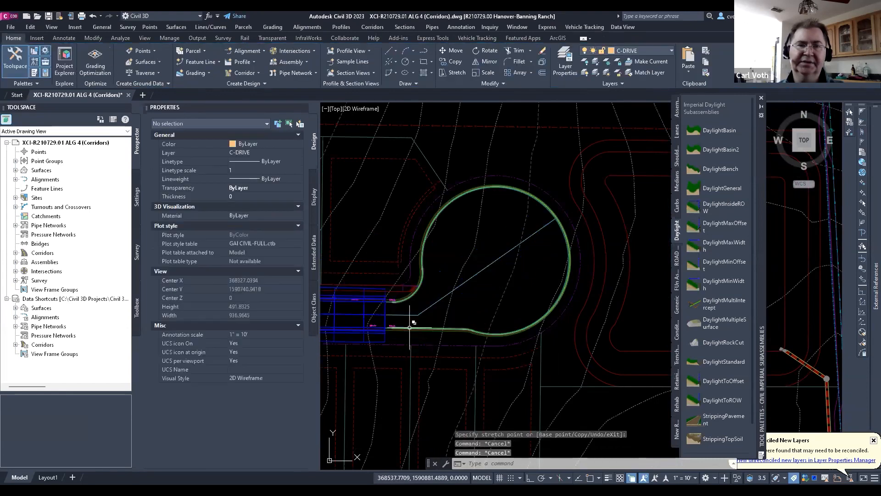
click(409, 328)
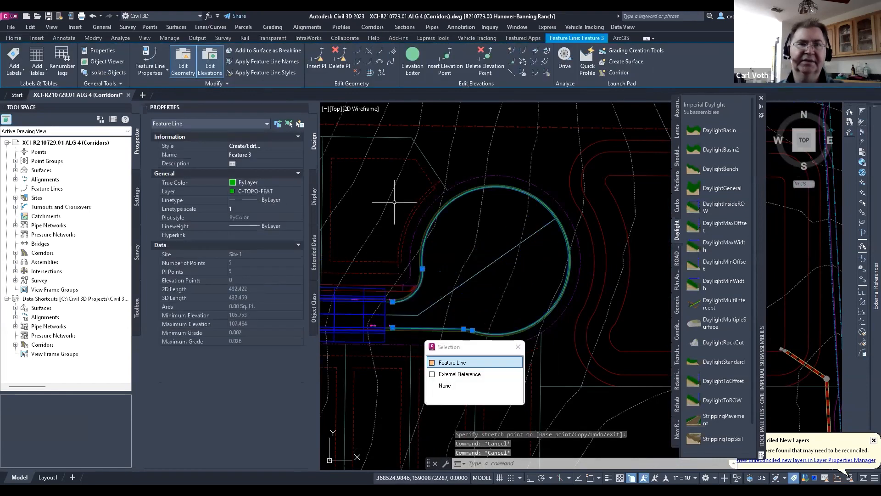
key(Escape)
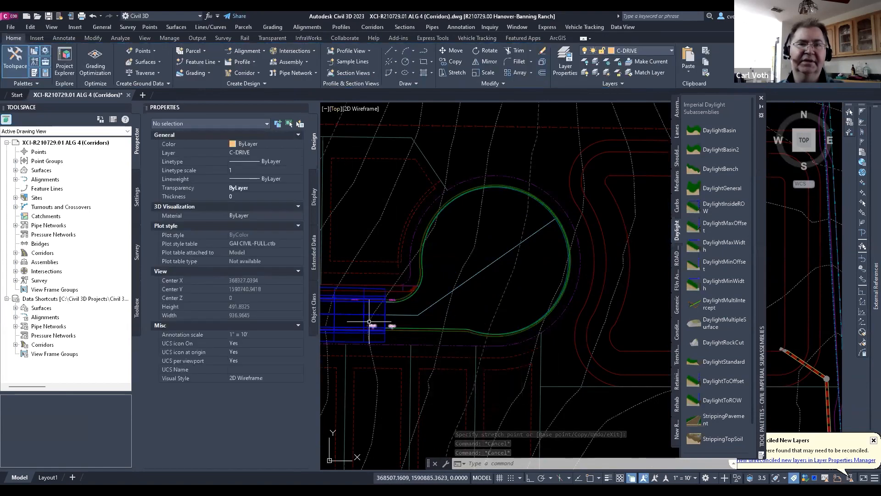
- Add a feature line baseline to the ROAD G corridor using Feature 3 from Site 1 around the cul-de-sac
click(365, 309)
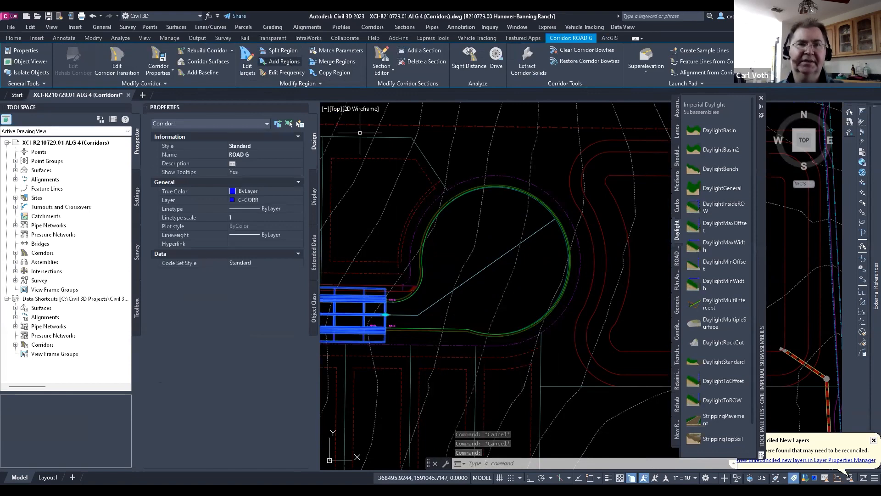
click(284, 61)
key(Escape)
click(203, 72)
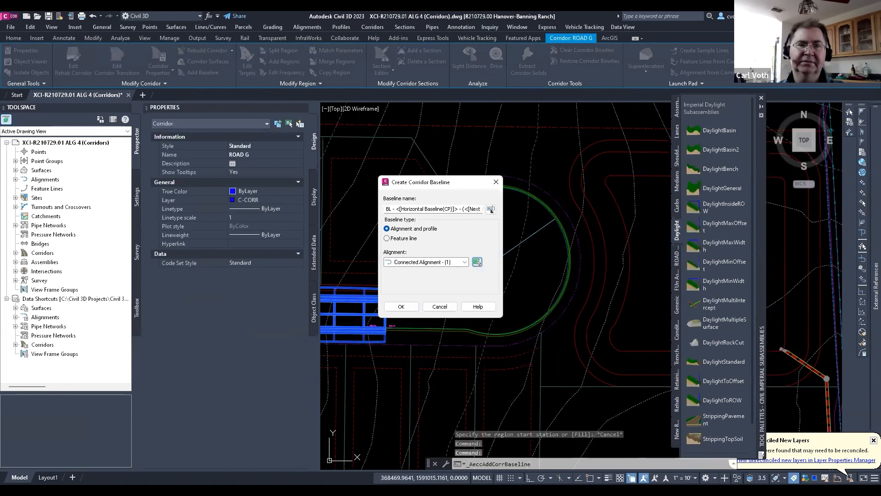
click(387, 238)
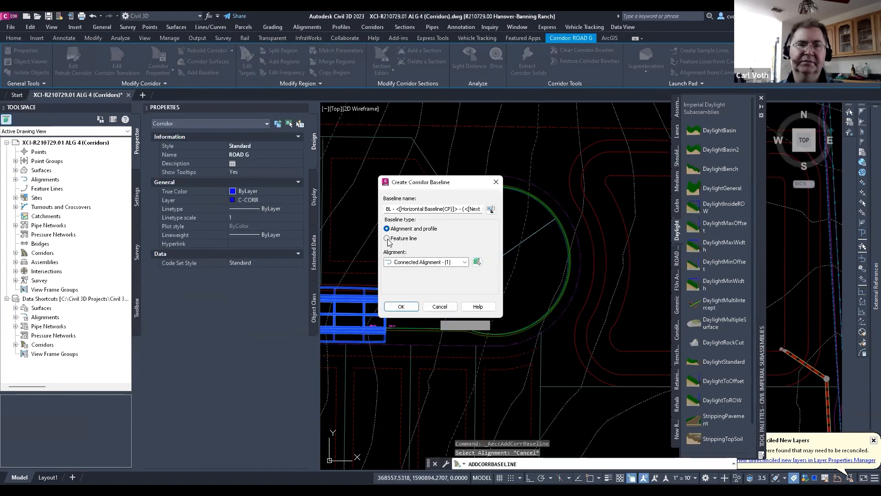
click(477, 262)
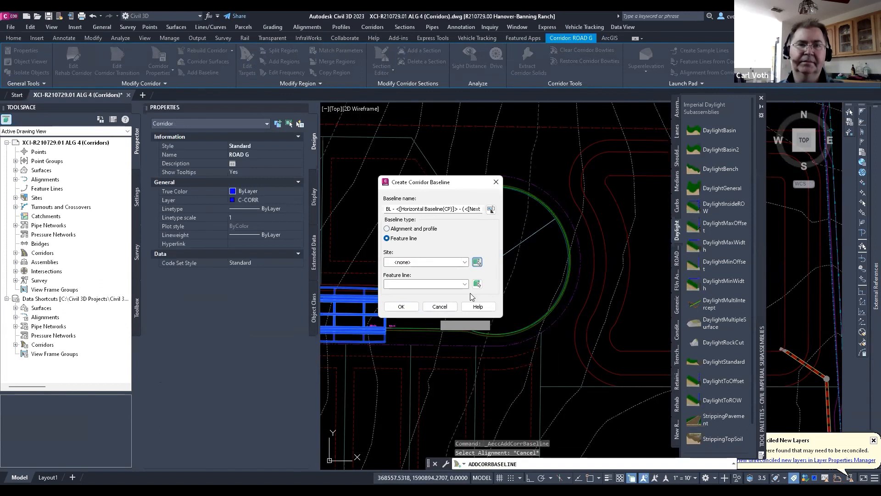
click(477, 284)
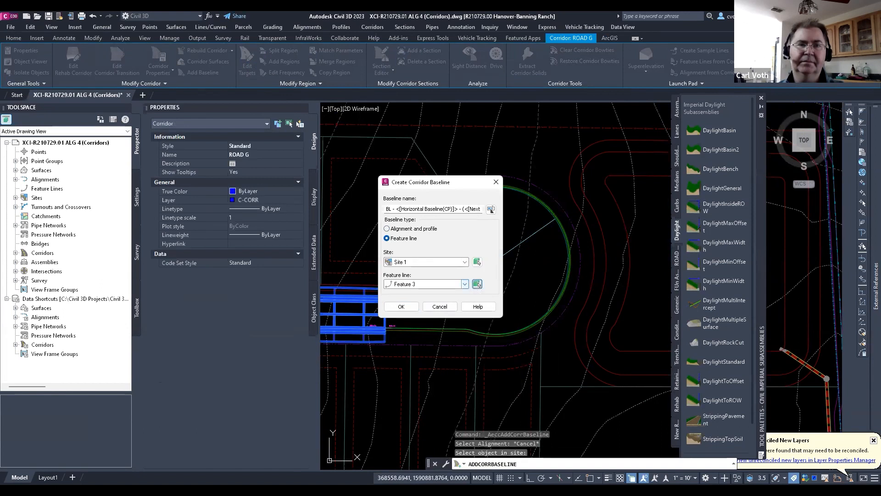
click(401, 307)
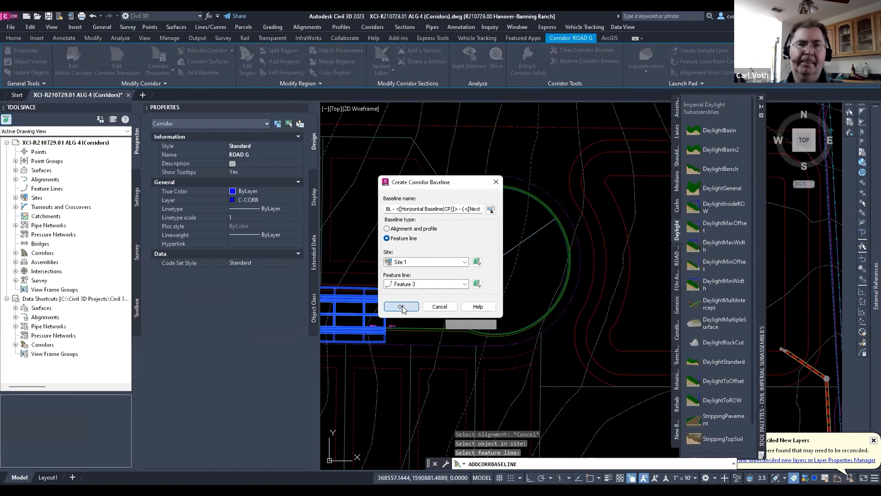
click(201, 71)
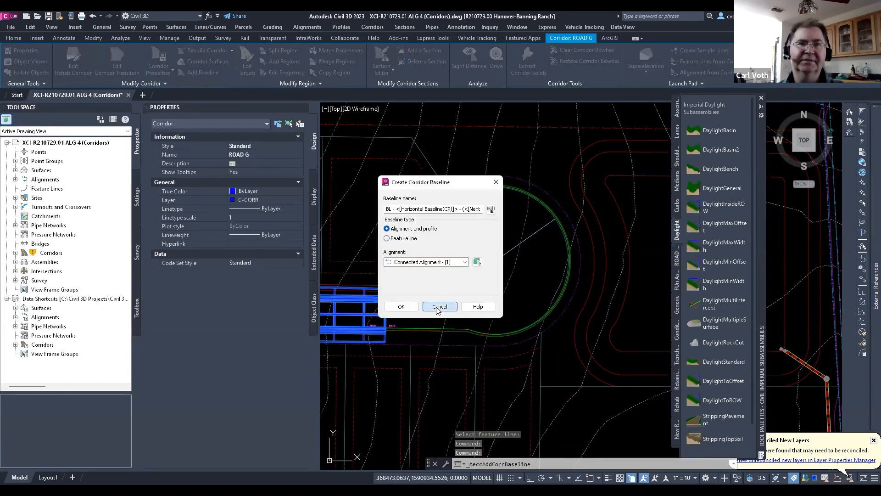
key(Escape)
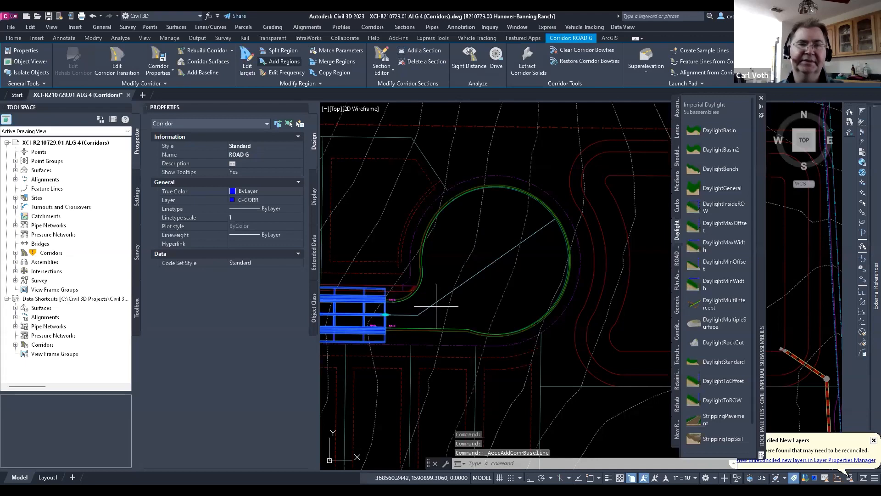
- Add a region on the Feature 3 baseline from about station 0+07 to 4+24 with the CURB RETURN assembly
shift+right_click(394, 327)
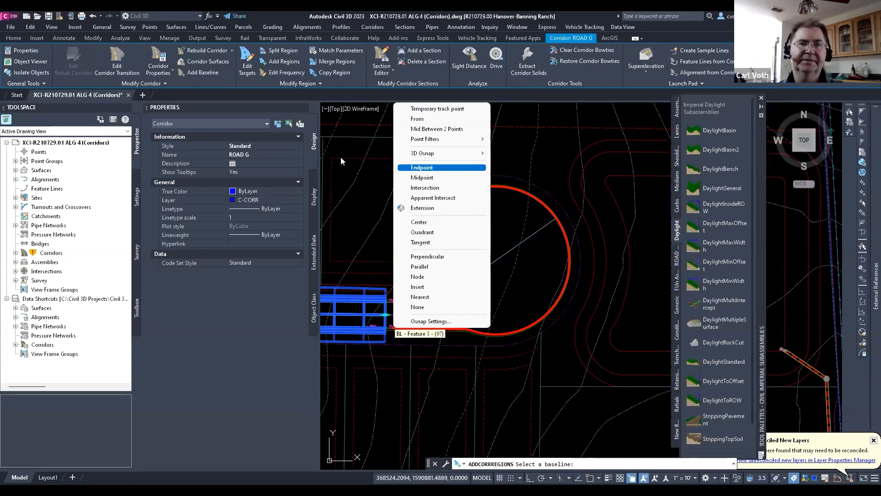
click(421, 167)
click(399, 328)
click(303, 116)
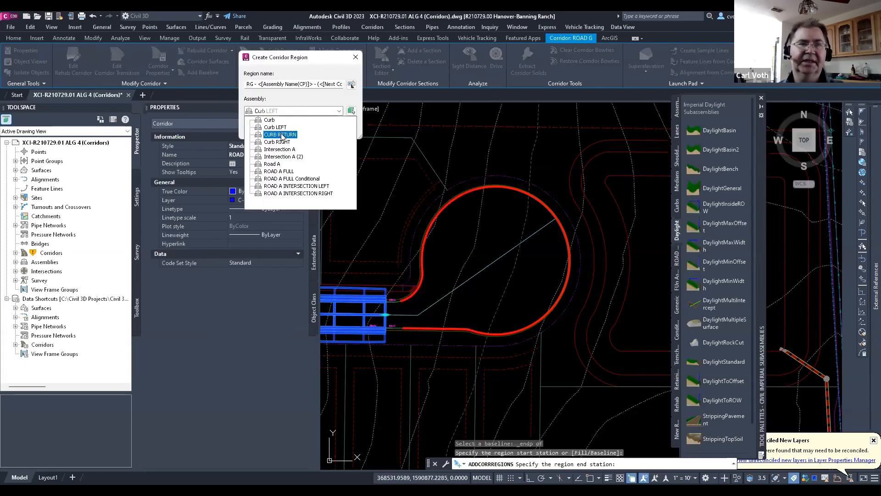
click(281, 134)
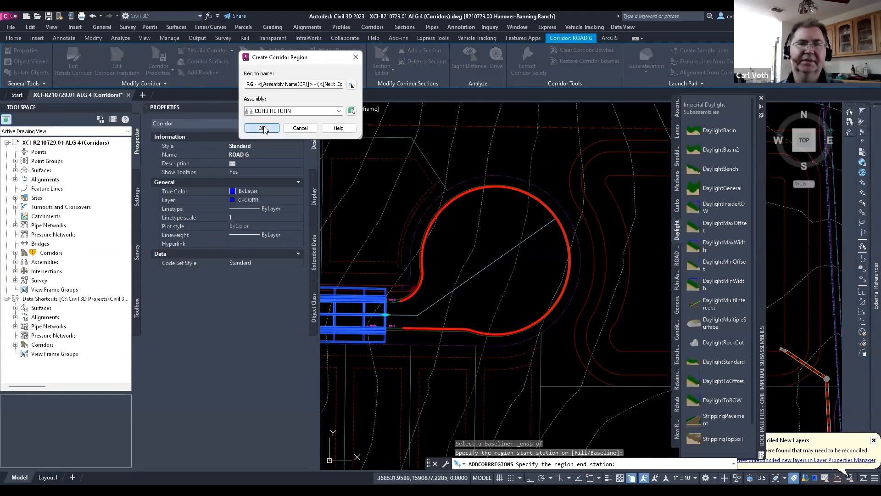
click(265, 129)
- Set the LANE R width target to the ROAD G alignment and create the cul-de-sac region
click(237, 297)
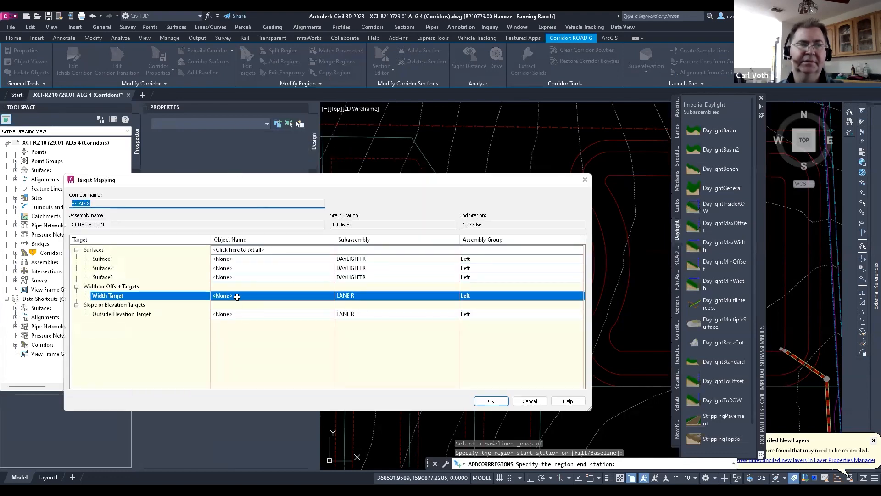
click(237, 298)
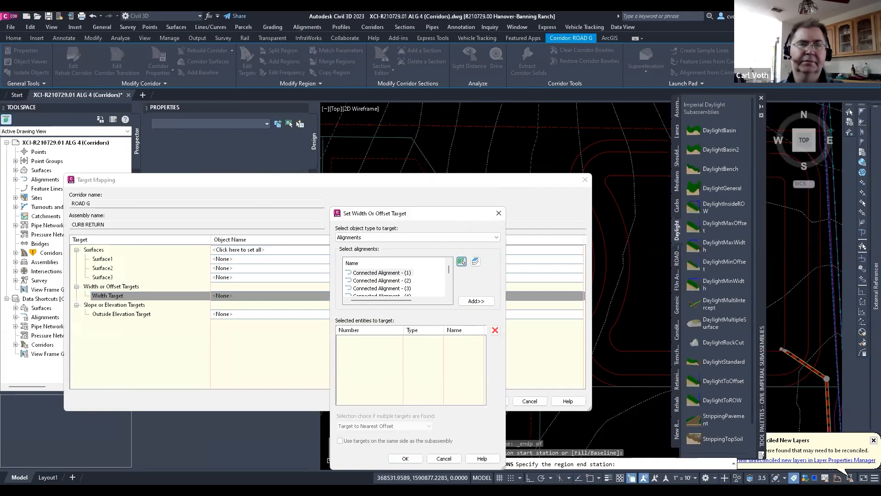
click(461, 261)
click(475, 301)
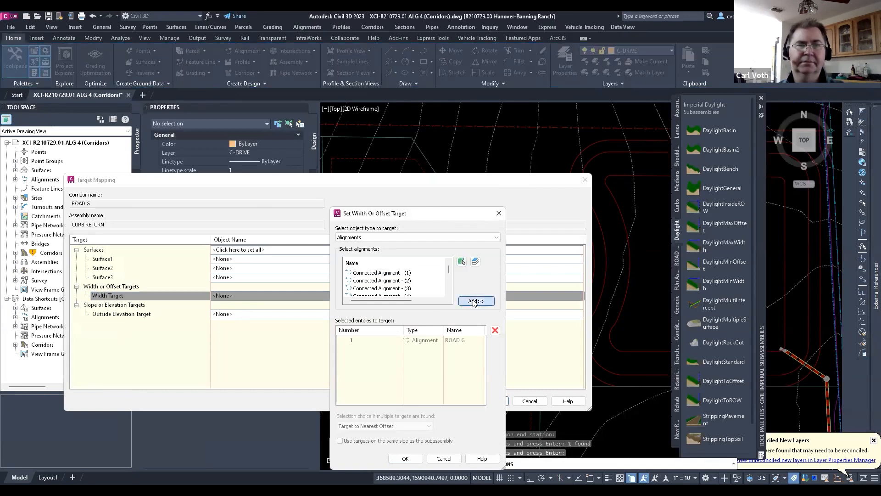
click(406, 459)
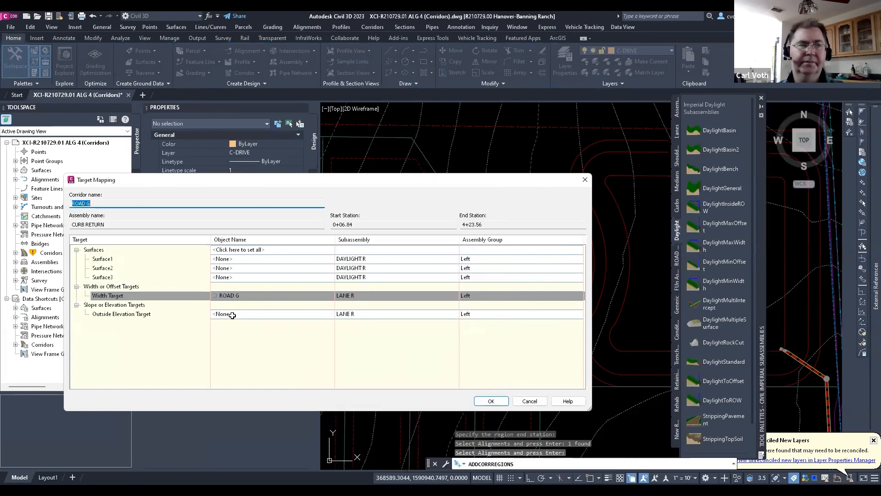
click(491, 402)
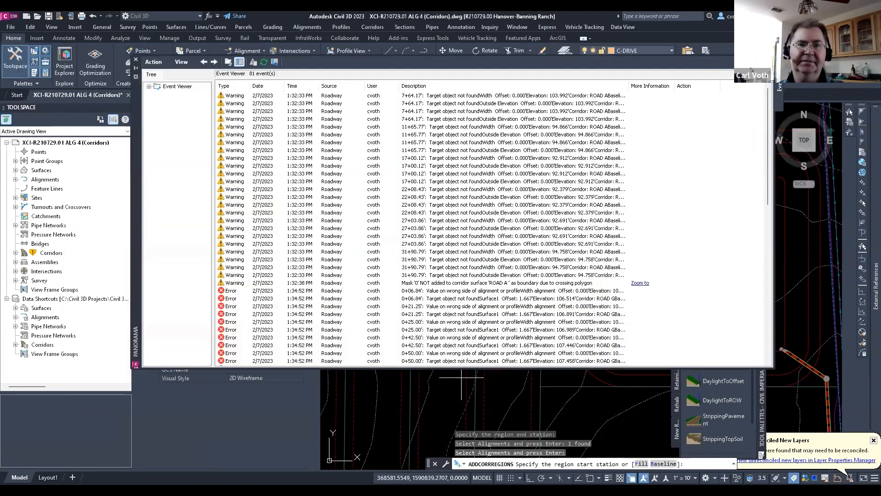
key(Escape)
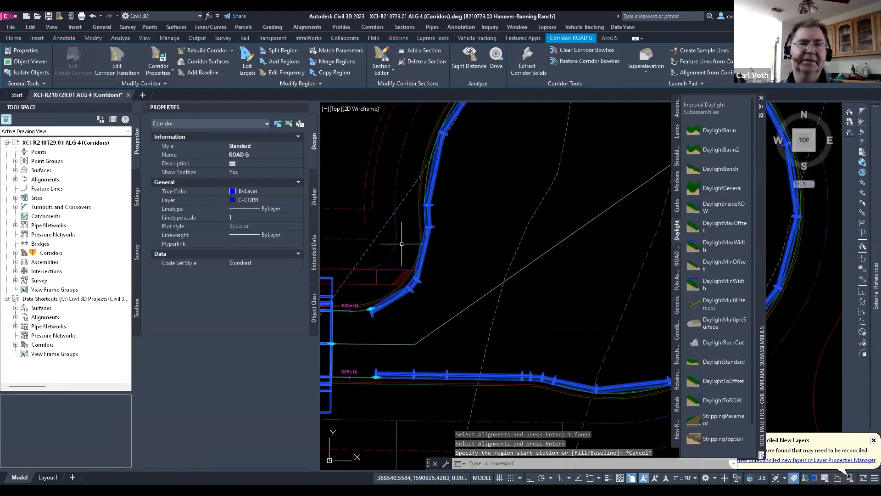
key(Escape)
- Change the cul-de-sac region's assembly to Curb RIGHT in the ROAD G corridor properties
click(418, 274)
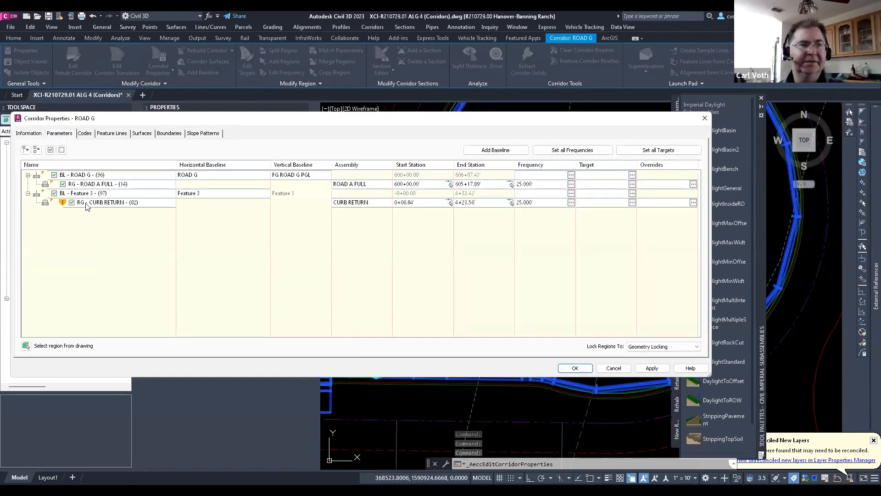
click(360, 201)
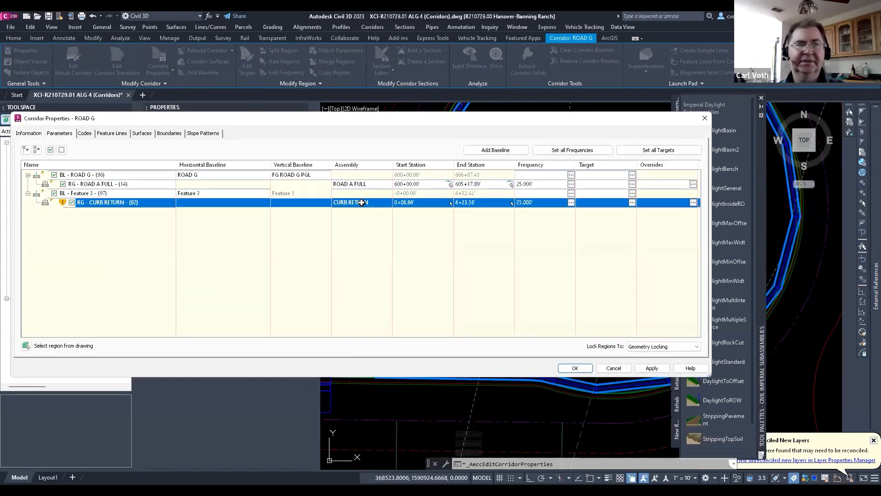
click(360, 202)
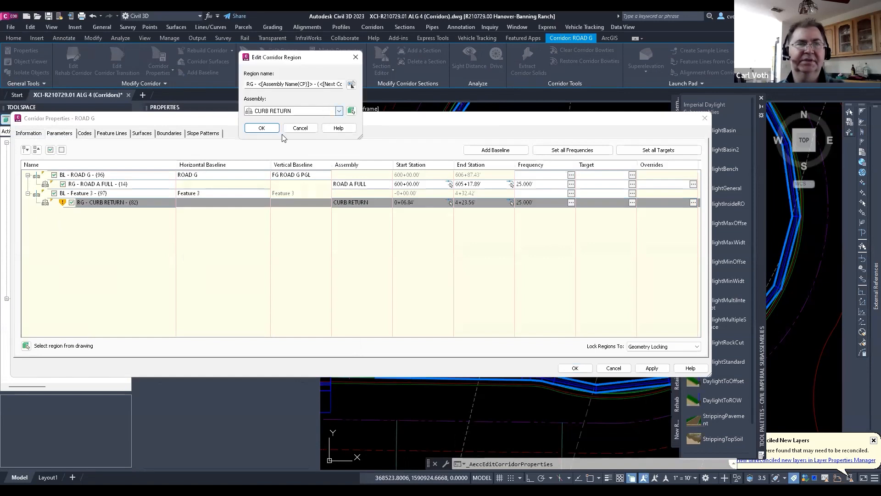
click(294, 111)
click(276, 142)
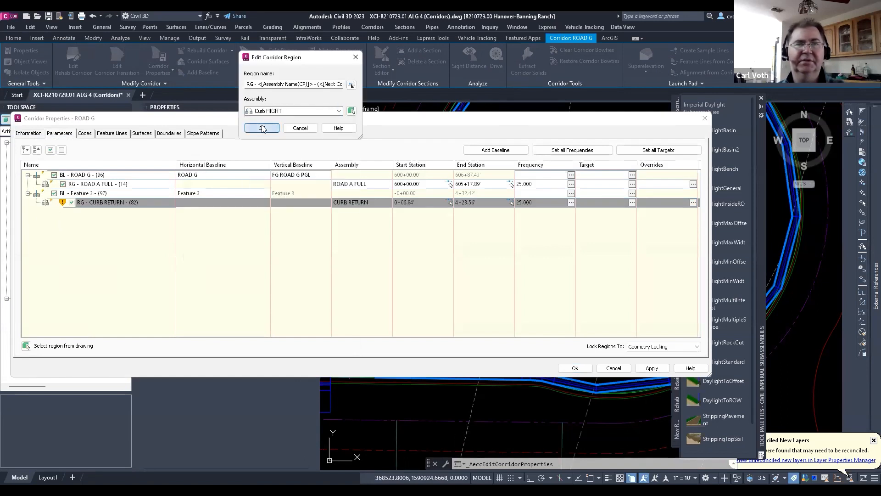
click(262, 128)
- Set the Curb RIGHT region's daylight target surface to XCI-R210729.00 EX
click(633, 202)
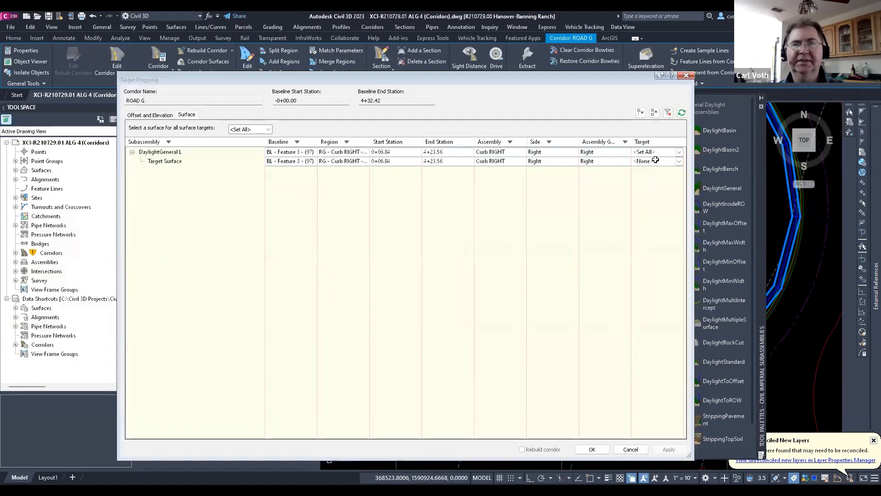
click(679, 162)
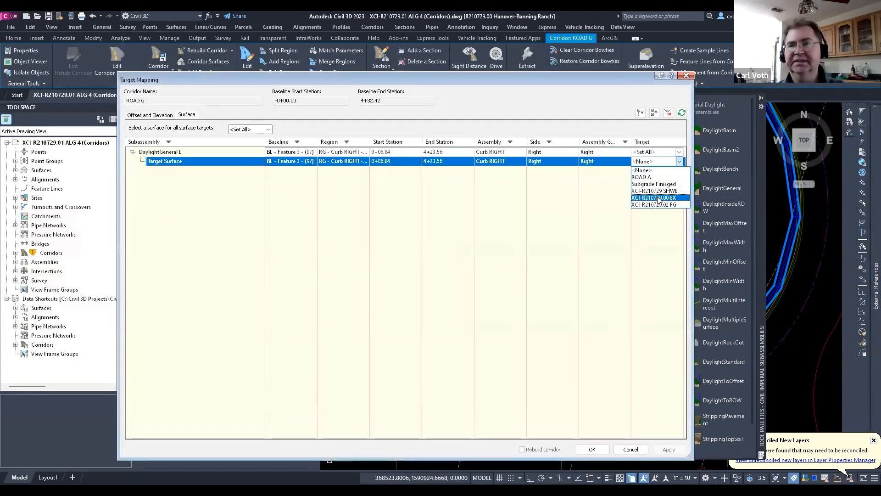
click(117, 143)
- Set Lane L's outside elevation target to the FG ROAD G PGL profile and rebuild the corridor with the changes
click(153, 115)
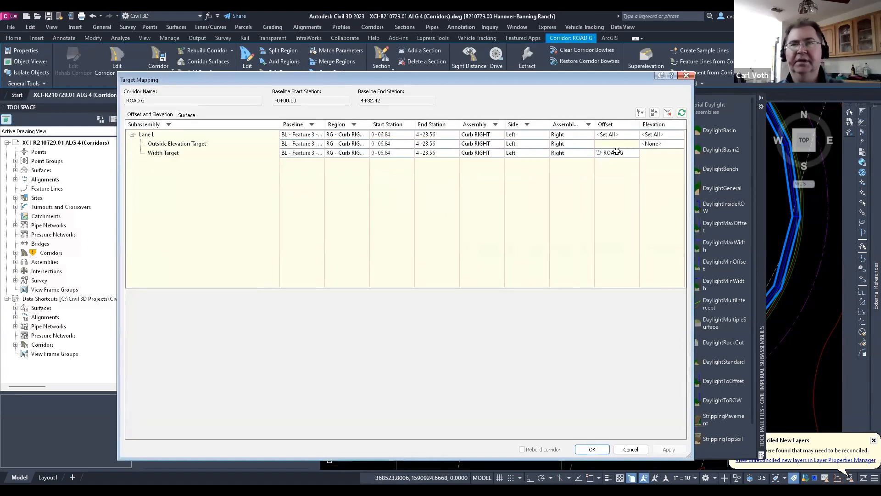
click(657, 143)
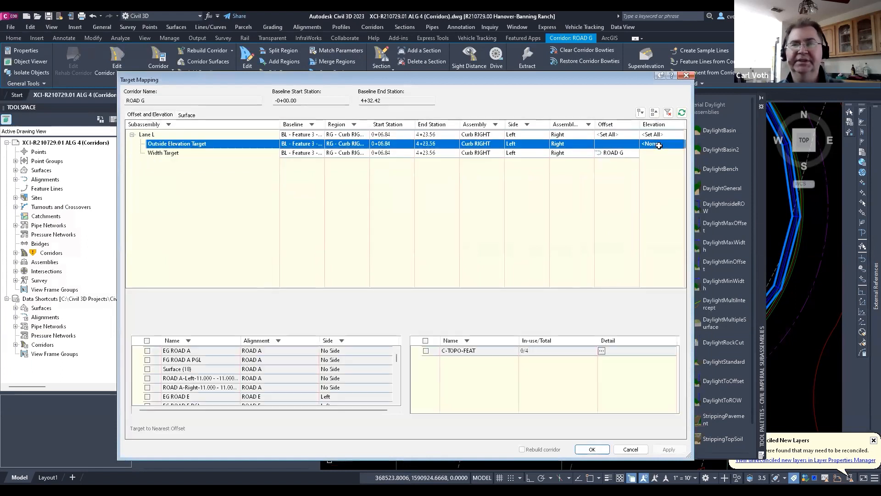
scroll(168, 365, down, 3)
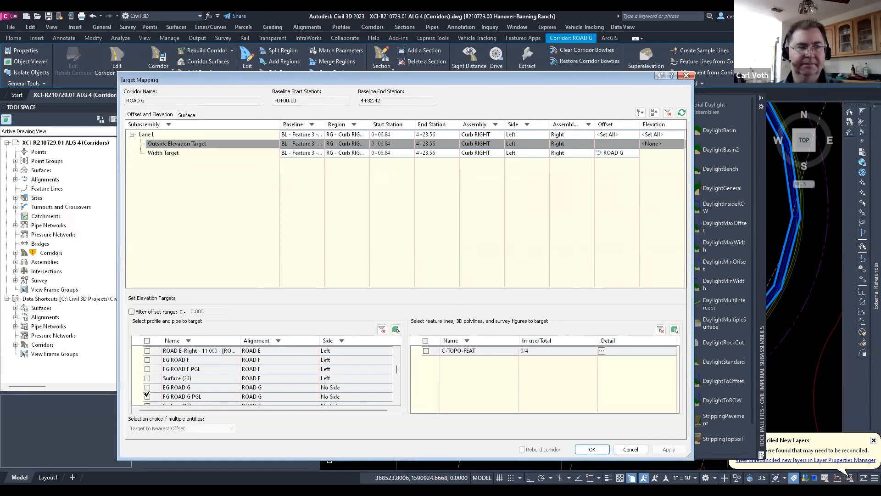
click(147, 396)
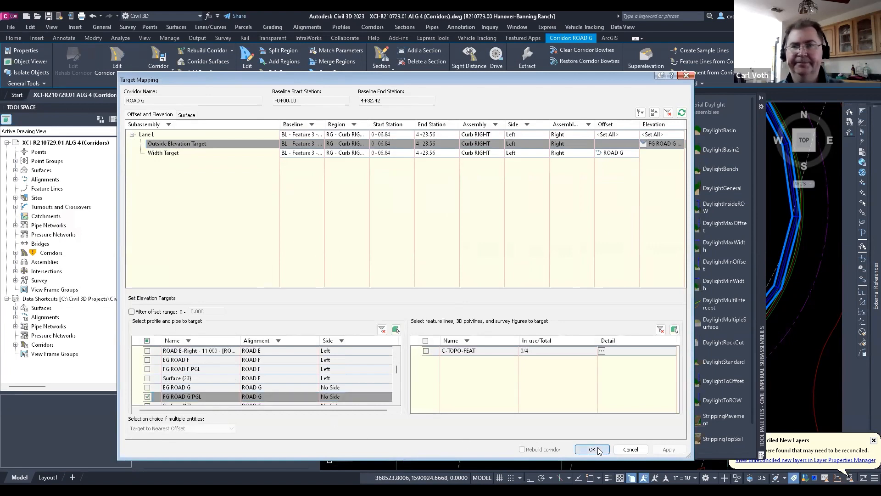
click(653, 369)
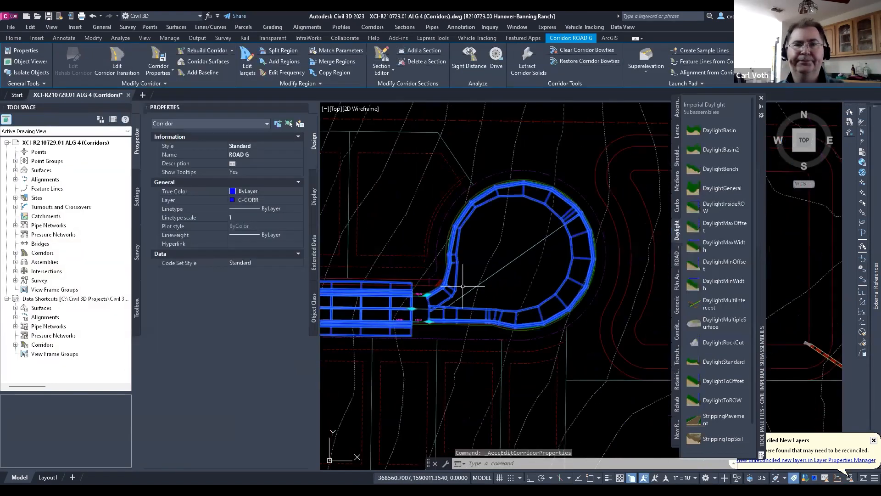
- Reverse the direction of feature line Feature 3 around the cul-de-sac
middle_drag(506, 263, 488, 271)
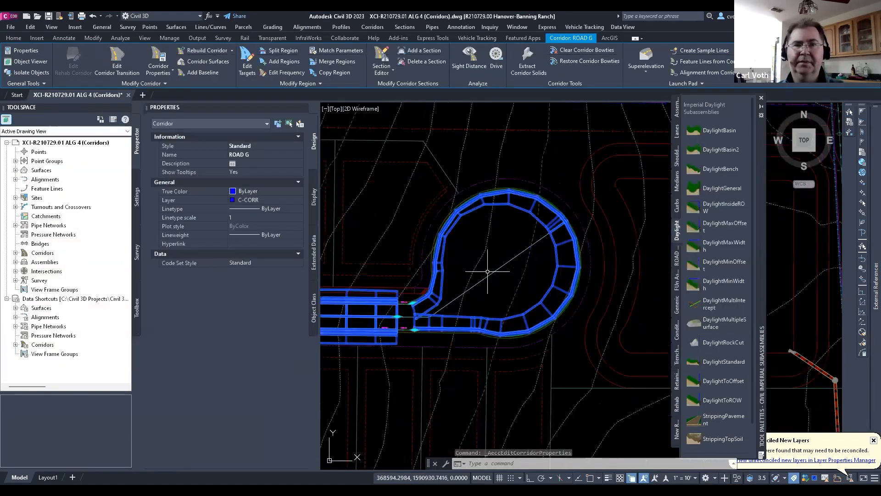
key(Escape)
key(Escape)
key(Escape)
scroll(514, 339, up, 2)
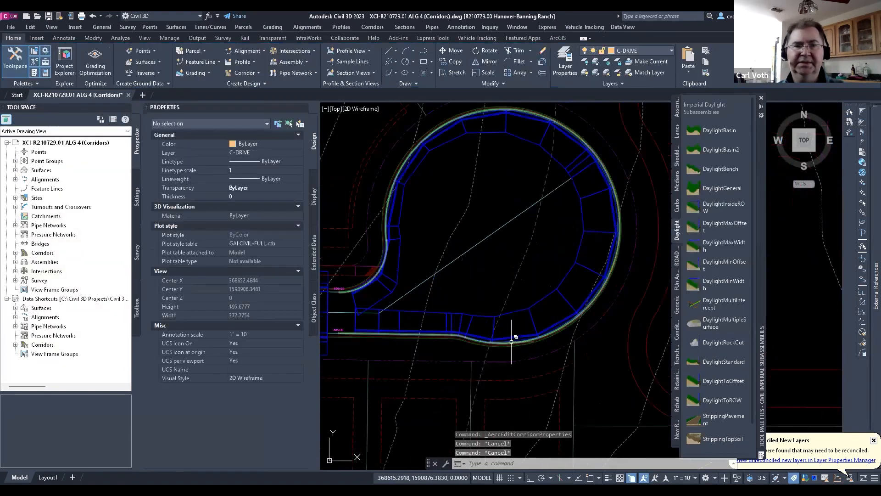
click(511, 341)
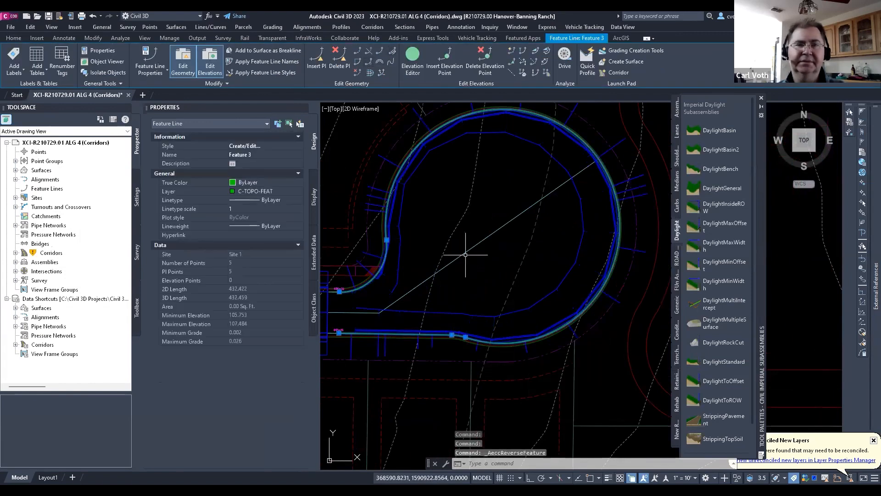
- Clear the feature line selection and rebuild all corridors in the drawing
key(Escape)
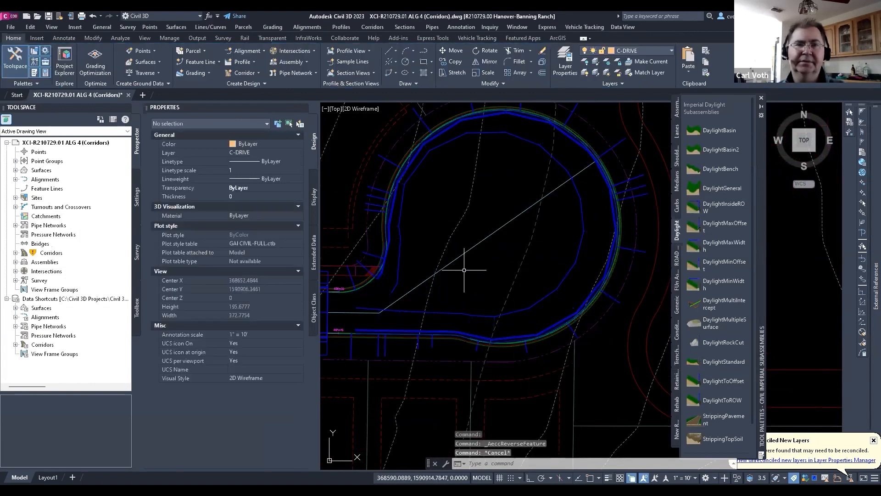
click(50, 253)
click(86, 274)
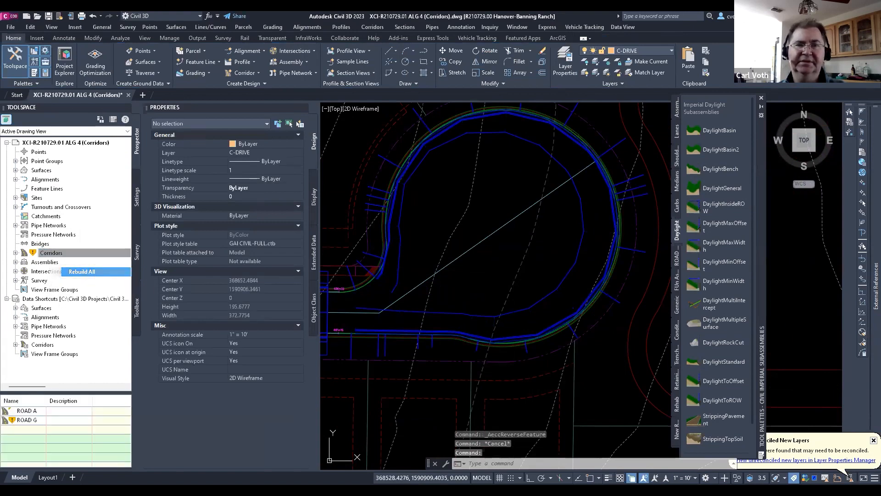
- Stretch both ends of the ROAD G corridor's cul-de-sac curb region, near 605+32 and 605+16, to the endpoints of its baseline using Endpoint snaps
scroll(505, 312, down, 3)
scroll(466, 314, up, 7)
key(Escape)
click(471, 285)
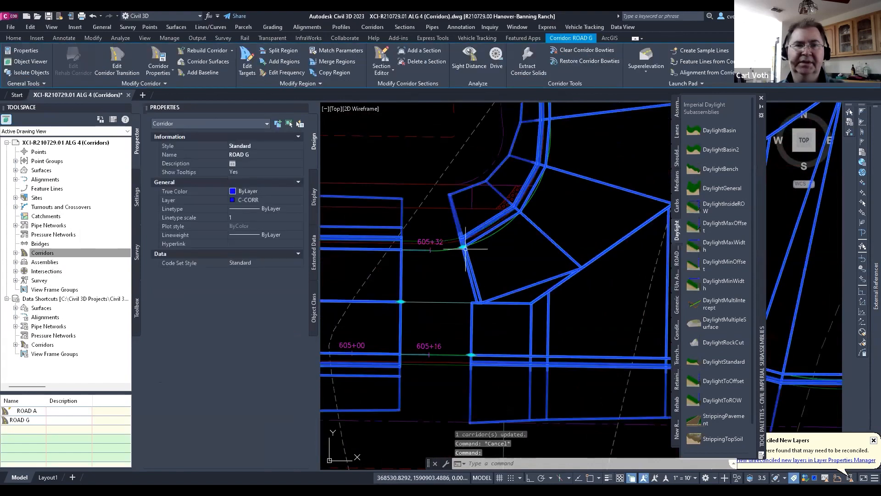
click(430, 249)
shift+right_click(431, 250)
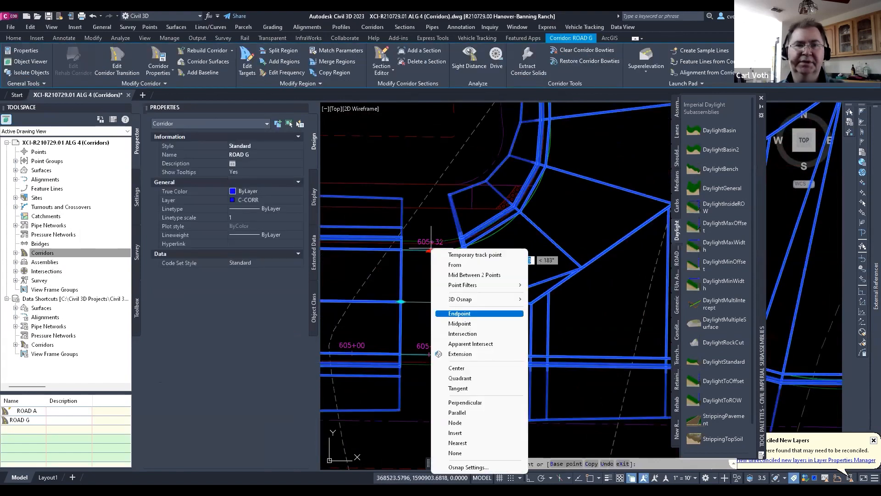
click(460, 313)
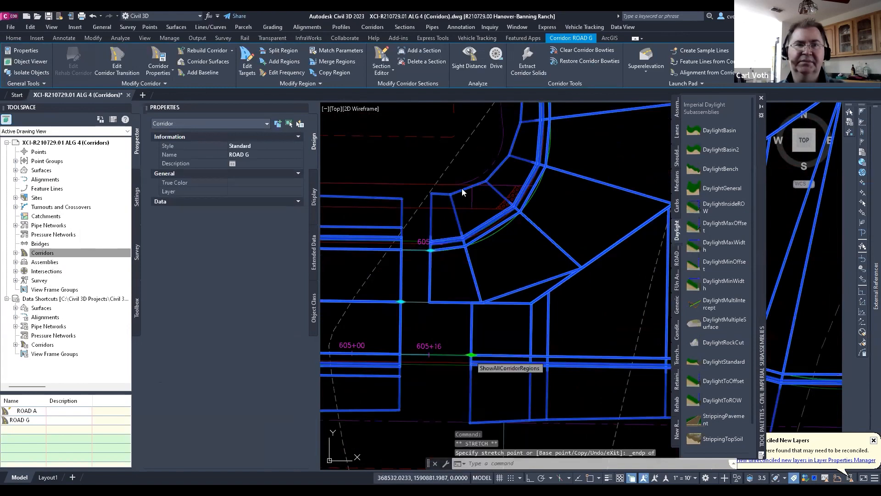
click(471, 354)
shift+right_click(429, 302)
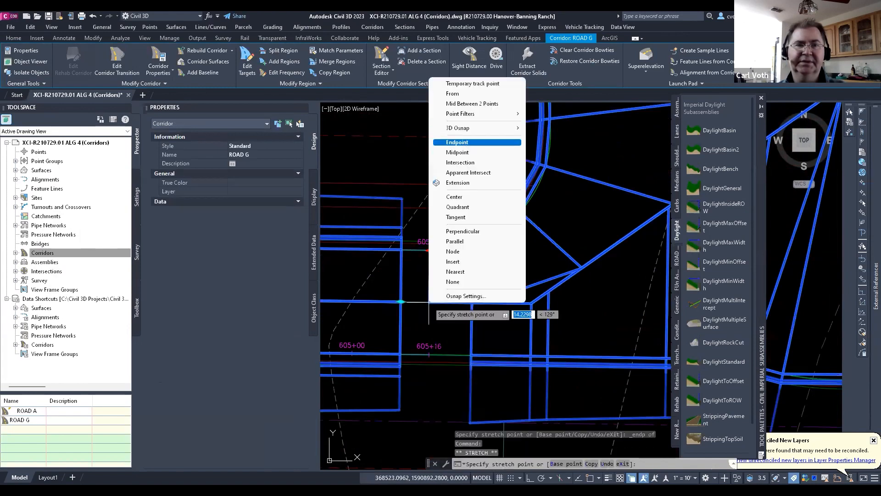
click(457, 142)
click(428, 301)
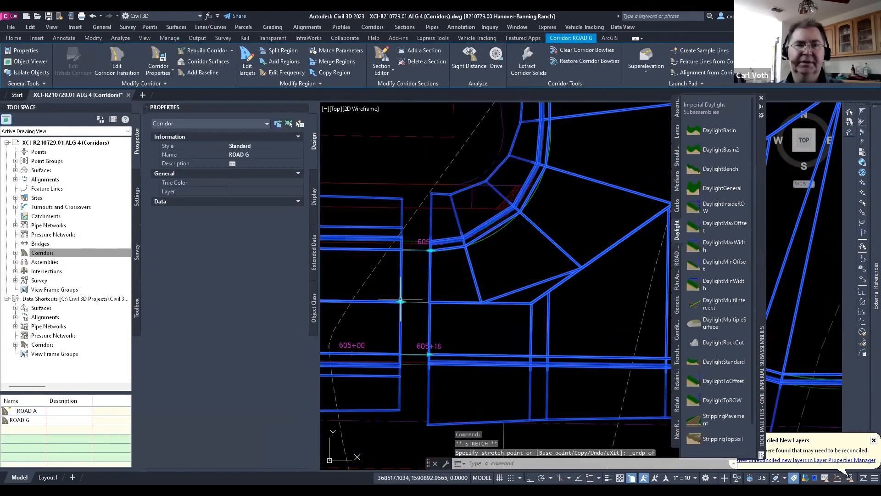
- Stretch the end of ROAD G's straight region along the centerline to the endpoint where the cul-de-sac region begins, and clear the selection
click(427, 304)
click(427, 303)
shift+right_click(427, 304)
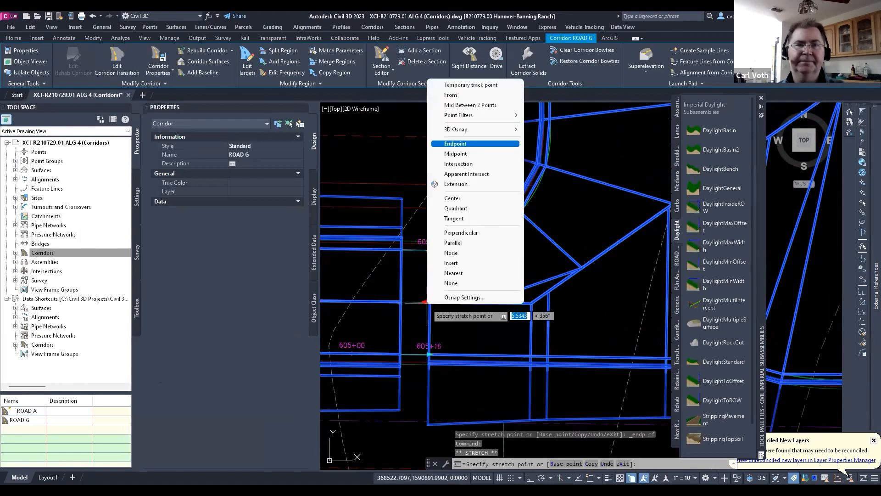
key(Escape)
key(Escape)
scroll(500, 278, down, 5)
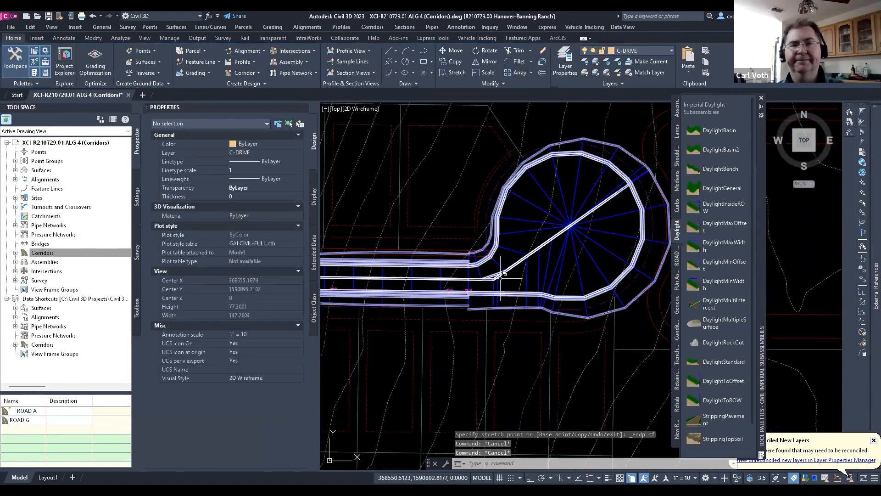
scroll(500, 278, down, 10)
key(Escape)
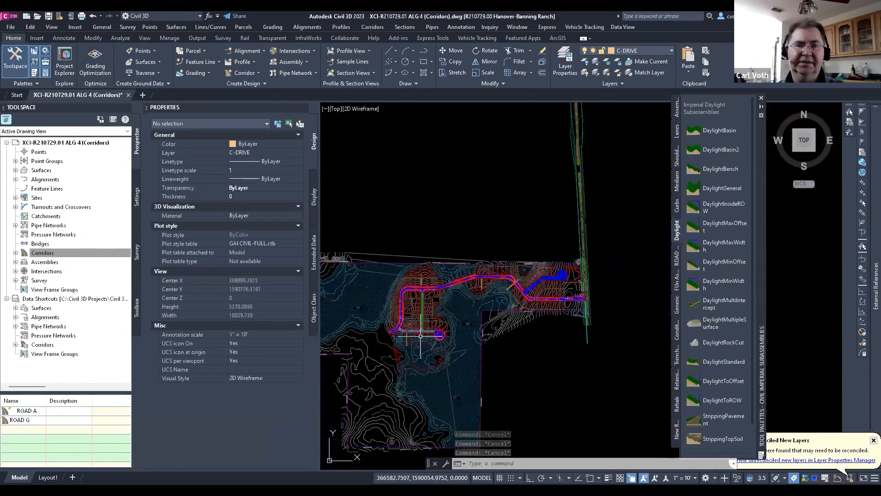
scroll(420, 336, up, 5)
scroll(420, 336, up, 6)
scroll(408, 342, up, 2)
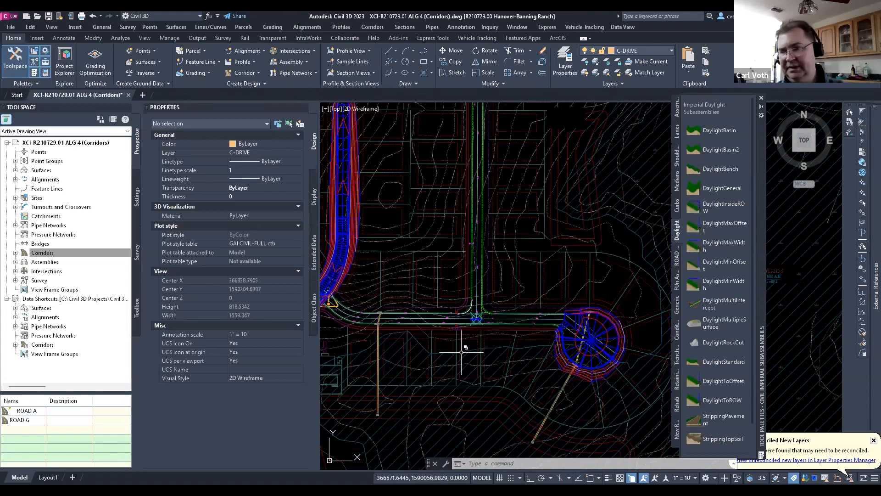
scroll(459, 322, up, 6)
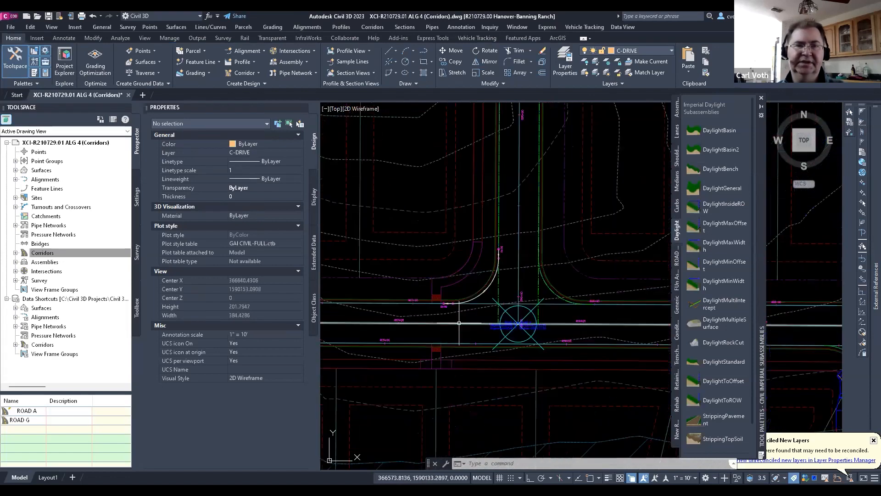
key(Escape)
key(Escape)
key(Escape)
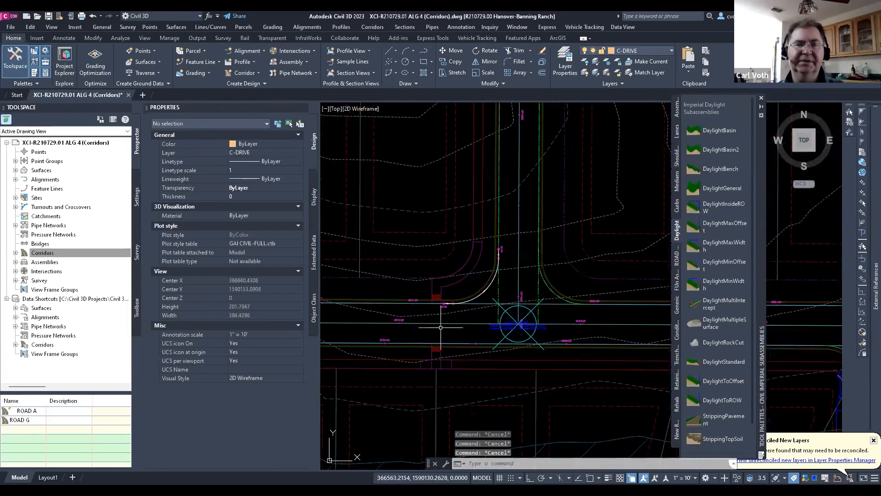
click(258, 73)
click(252, 87)
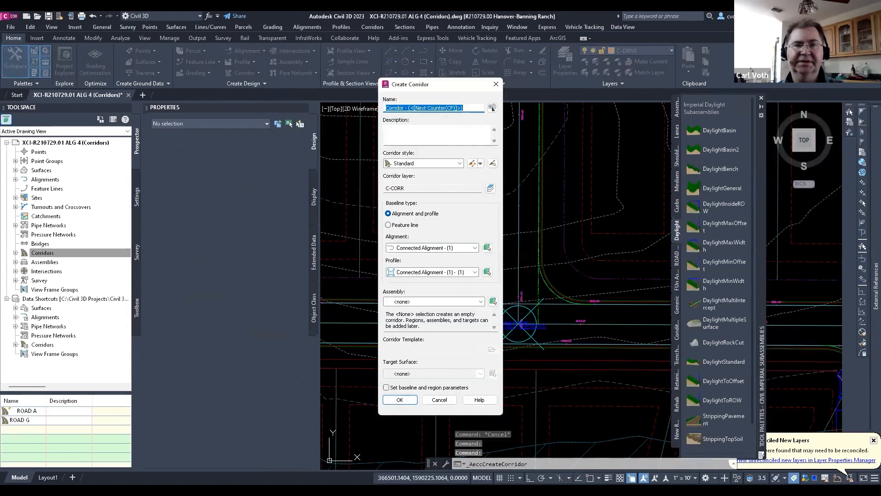
key(Escape)
- Add a baseline to the ROAD A corridor using the ROAD E alignment and the FG ROAD E PGL profile
scroll(461, 314, down, 6)
scroll(487, 311, up, 2)
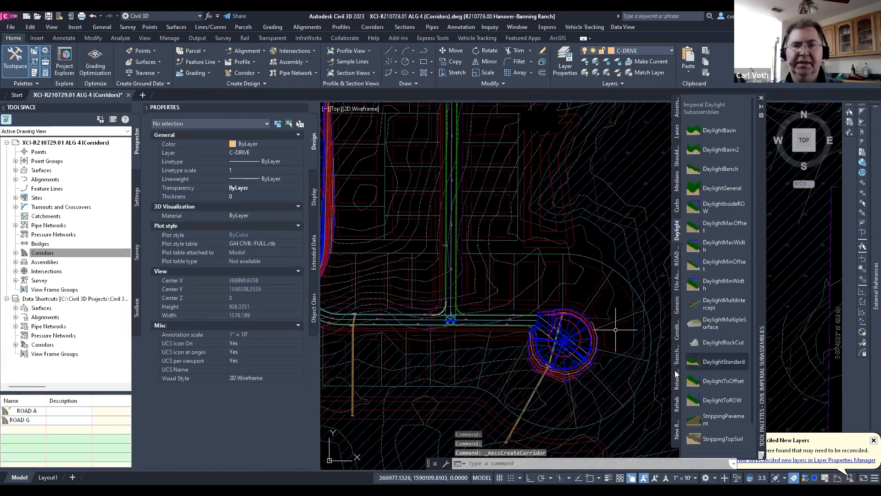
click(581, 345)
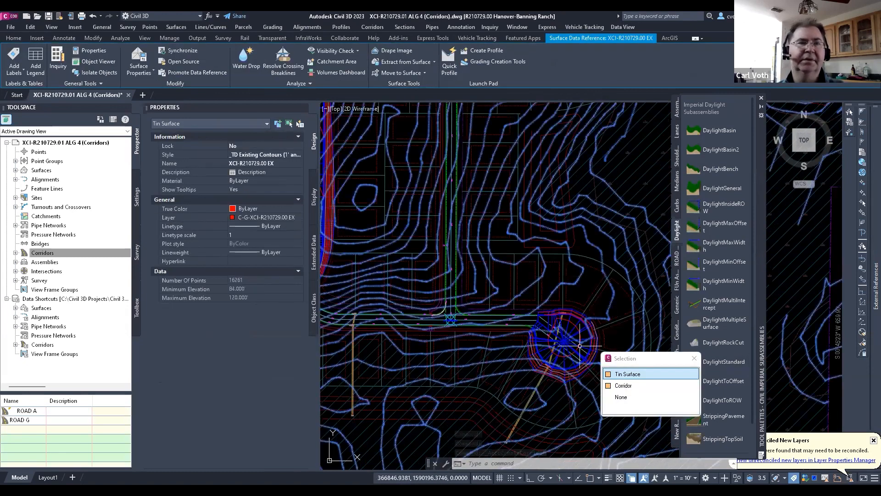
click(623, 385)
click(199, 71)
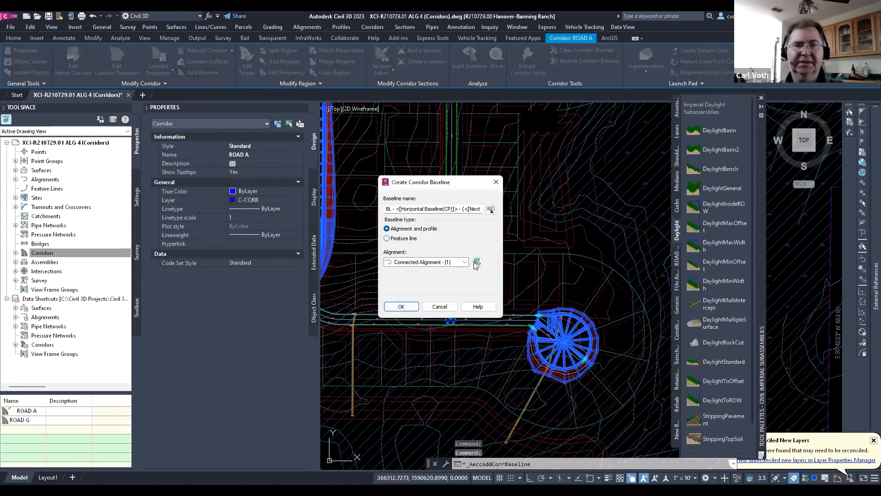
click(476, 262)
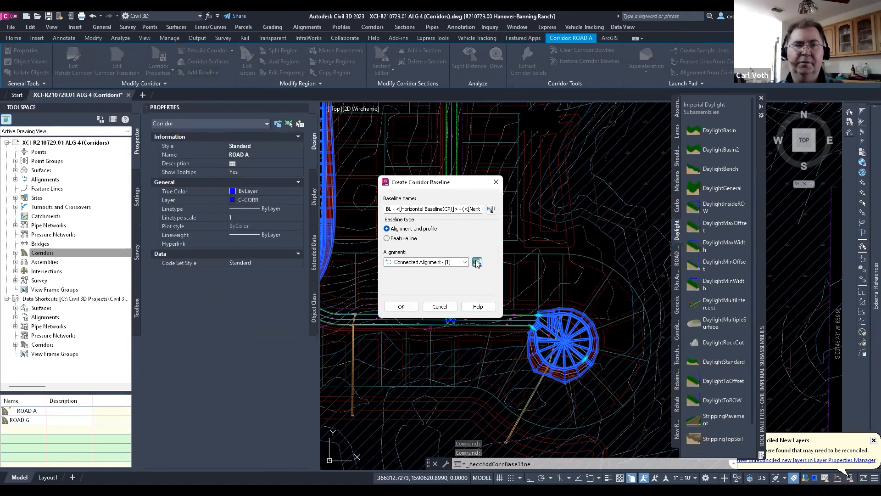
click(478, 320)
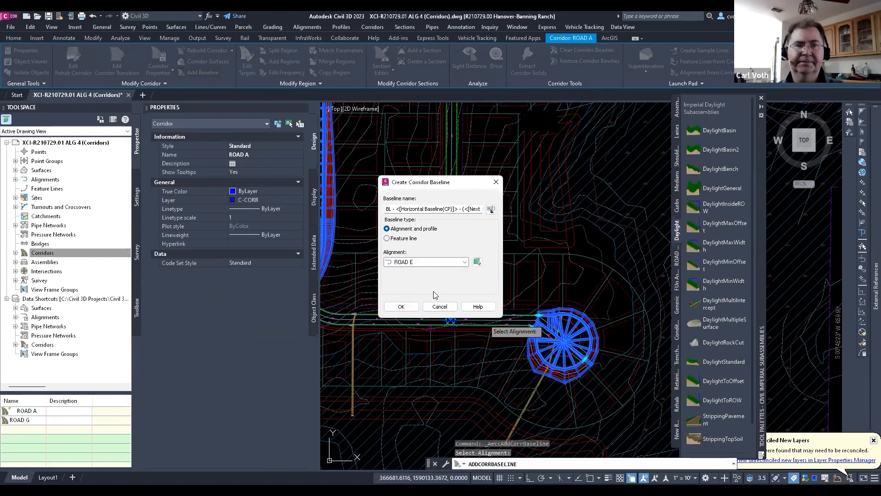
click(405, 304)
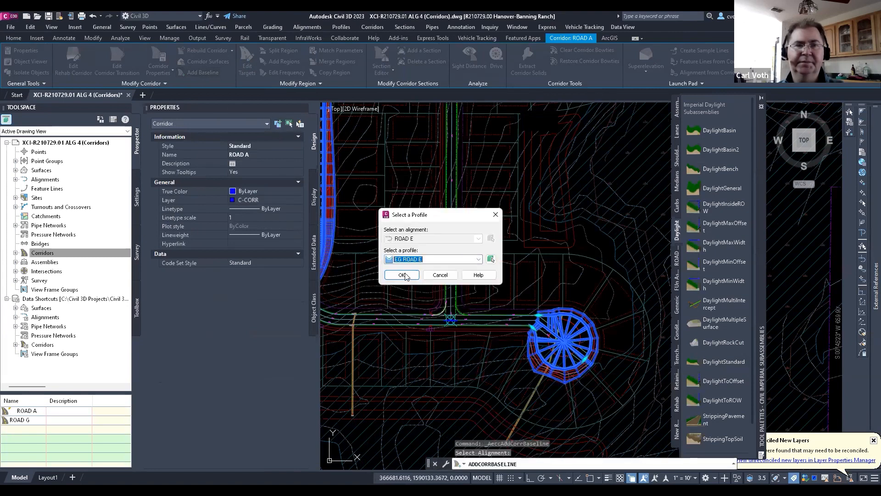
click(433, 259)
click(416, 274)
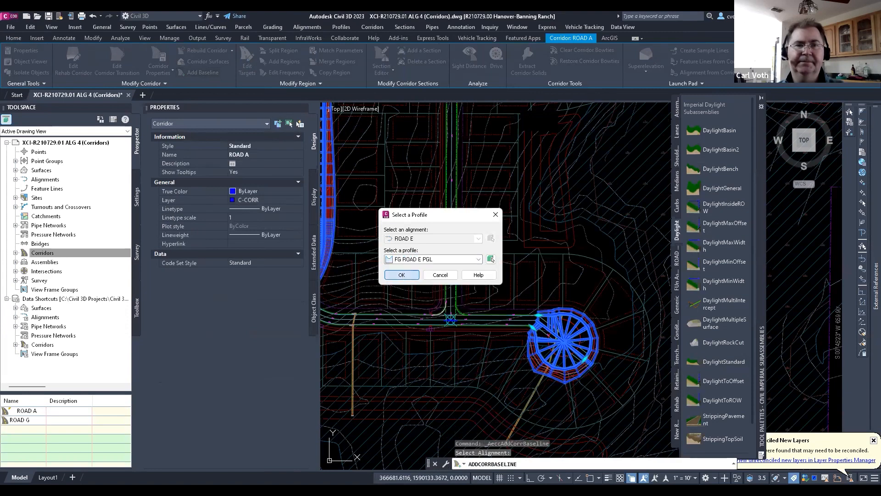
click(401, 275)
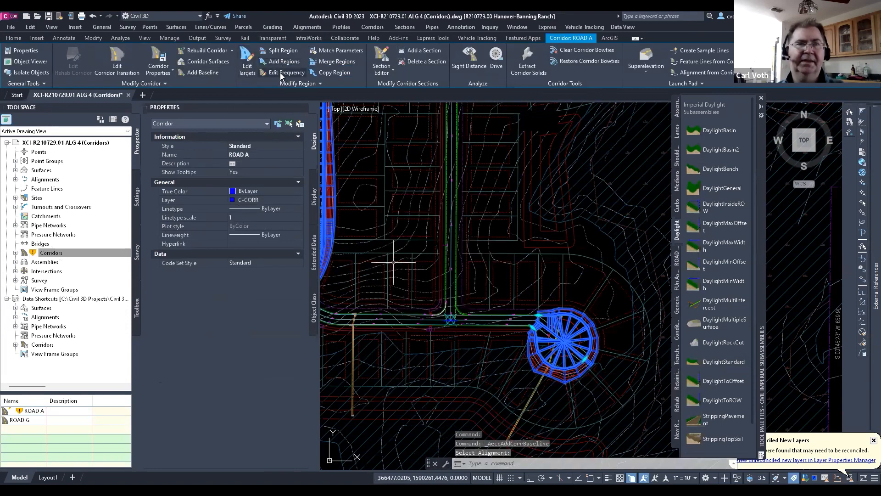
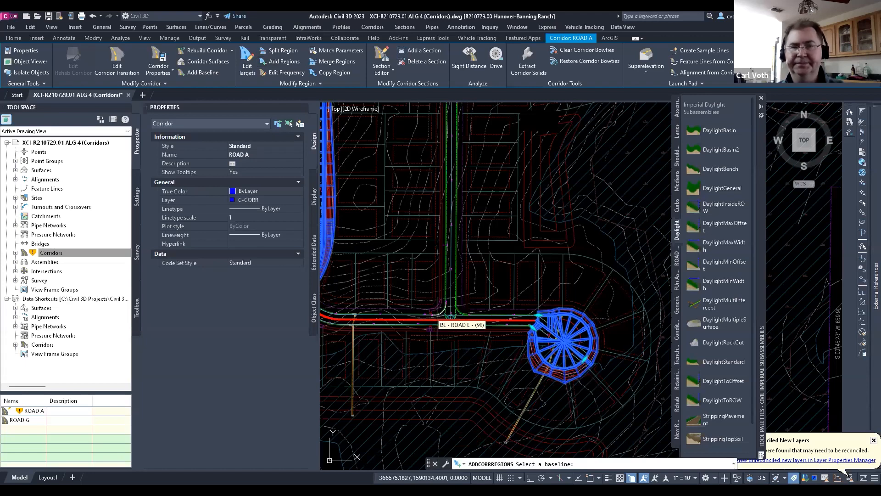
- Add a ROAD A FULL region on the ROAD E baseline, from just before the intersection at about station 403+37 back toward ROAD A
click(438, 320)
click(438, 320)
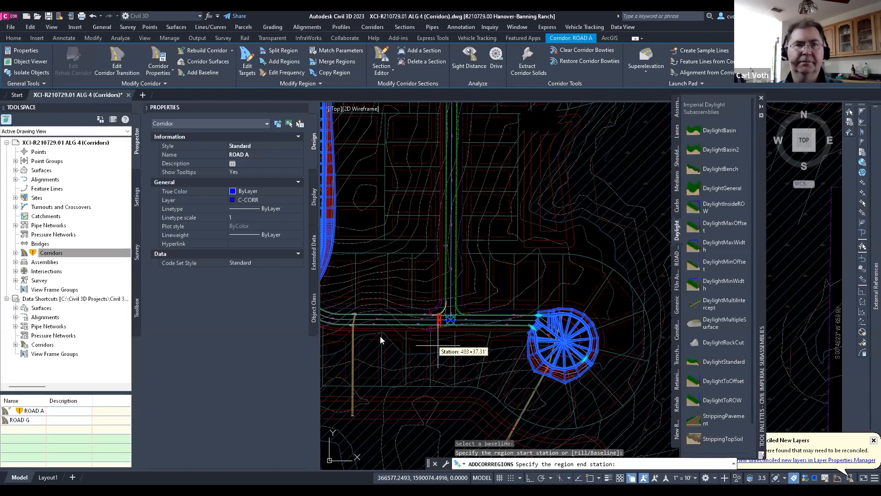
click(334, 318)
click(294, 111)
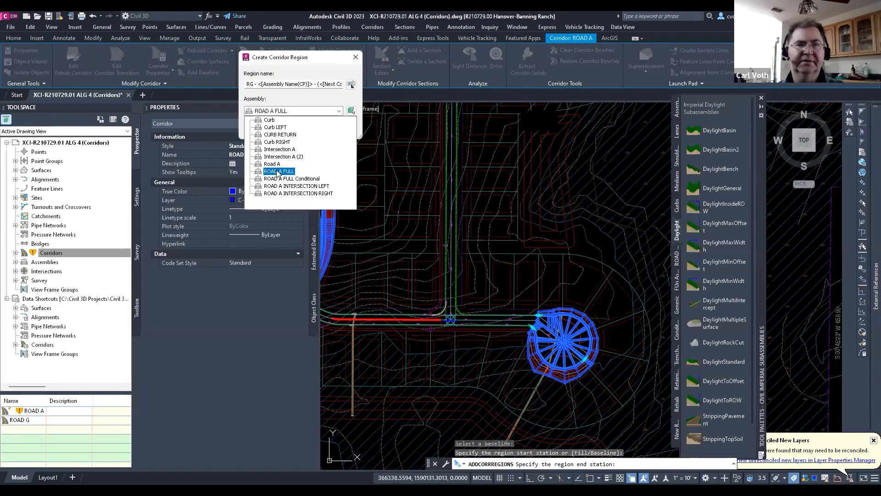
click(262, 127)
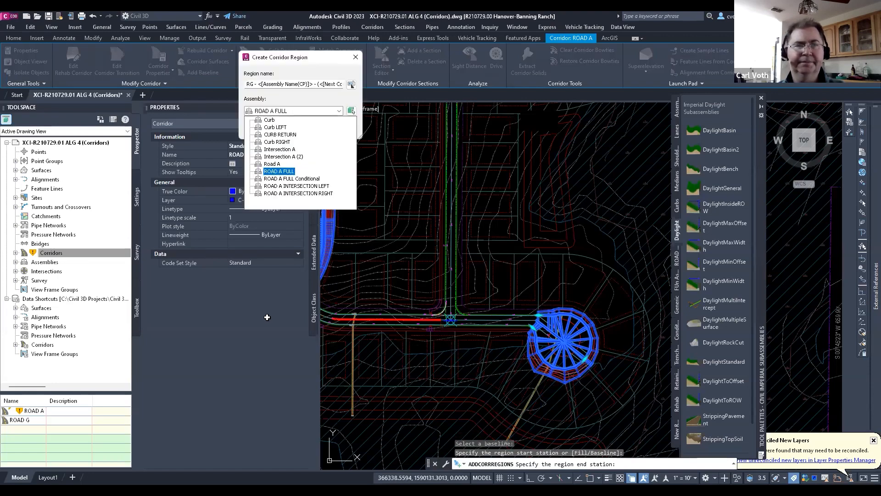
click(498, 403)
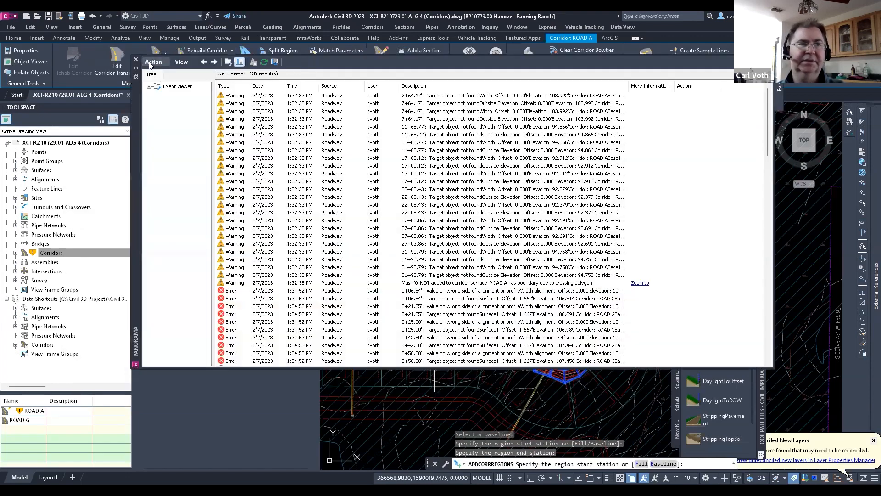
- Clear all events from the Event Viewer, close it and end the region command
click(154, 62)
click(160, 68)
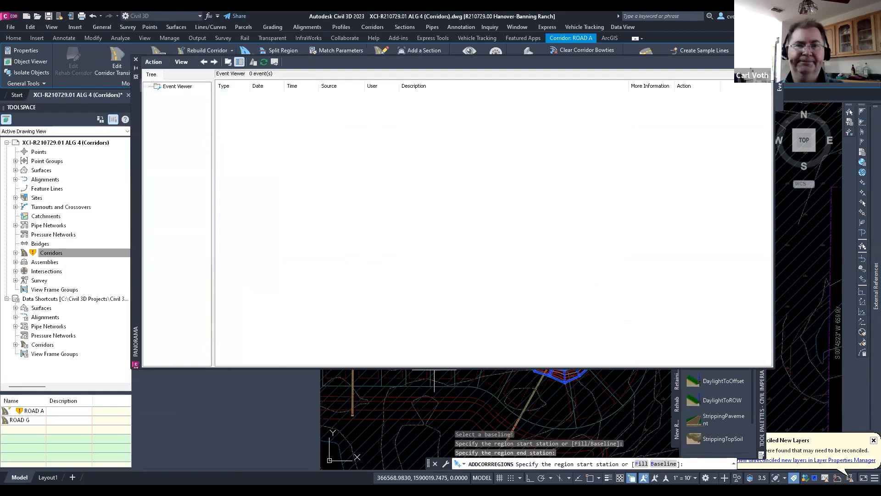
key(Escape)
key(Escape)
scroll(420, 316, up, 5)
key(Escape)
key(Escape)
- Draw a 50 ft line across ROAD E beside the curb ramps just before the intersection, snapping to the endpoints on both sides of the road
click(429, 332)
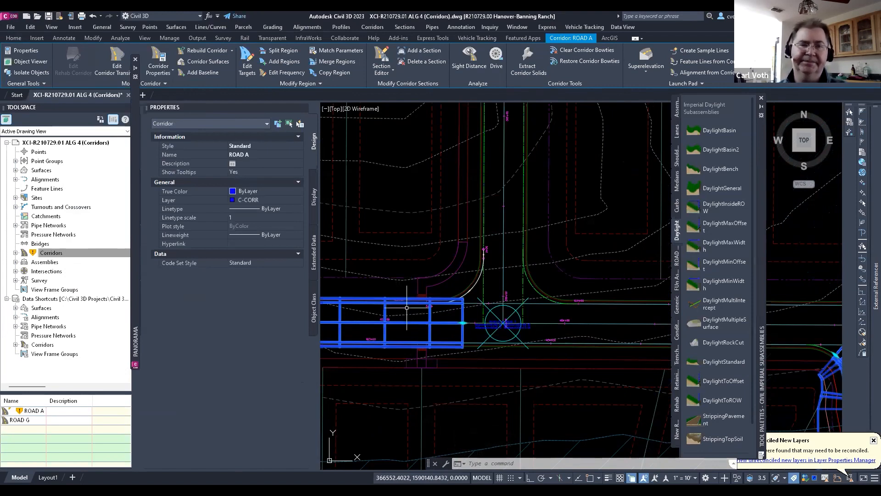
scroll(416, 277, up, 5)
key(Escape)
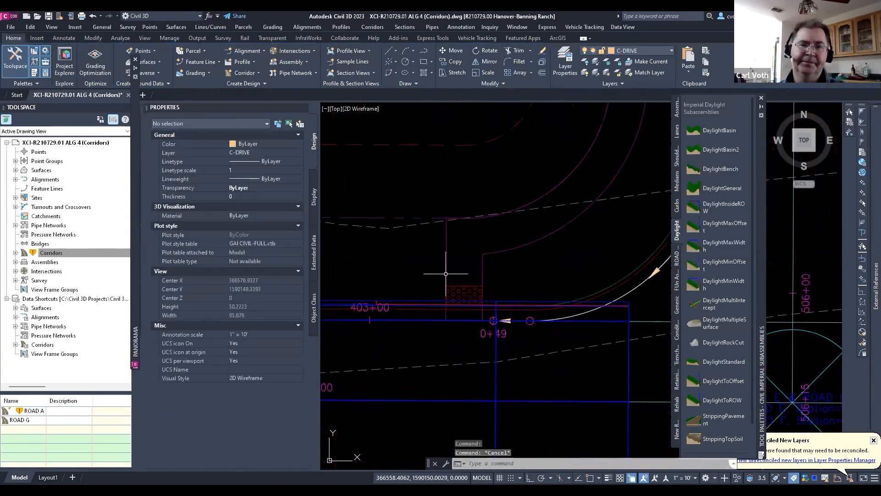
scroll(543, 264, down, 2)
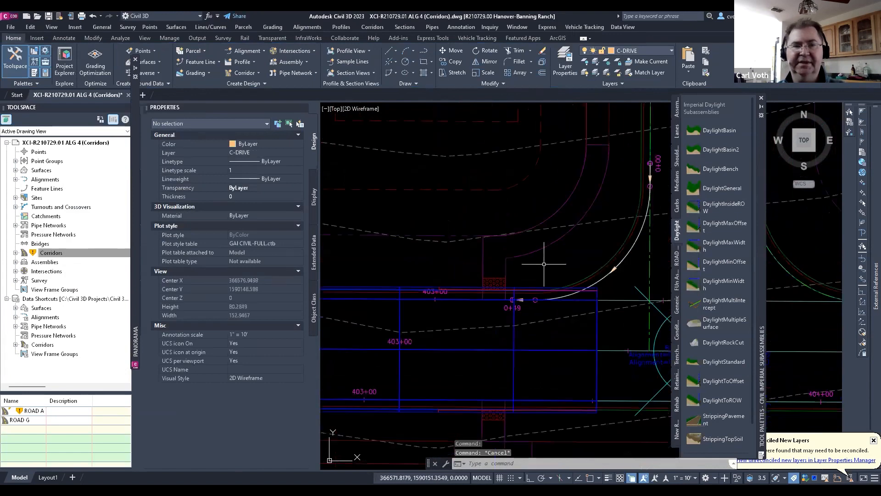
key(Escape)
key(Escape)
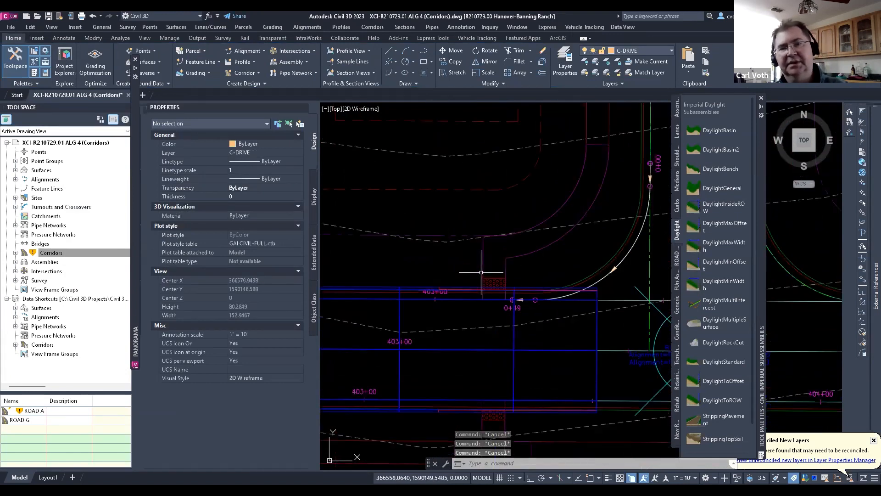
text(l)
key(Return)
shift+right_click(484, 247)
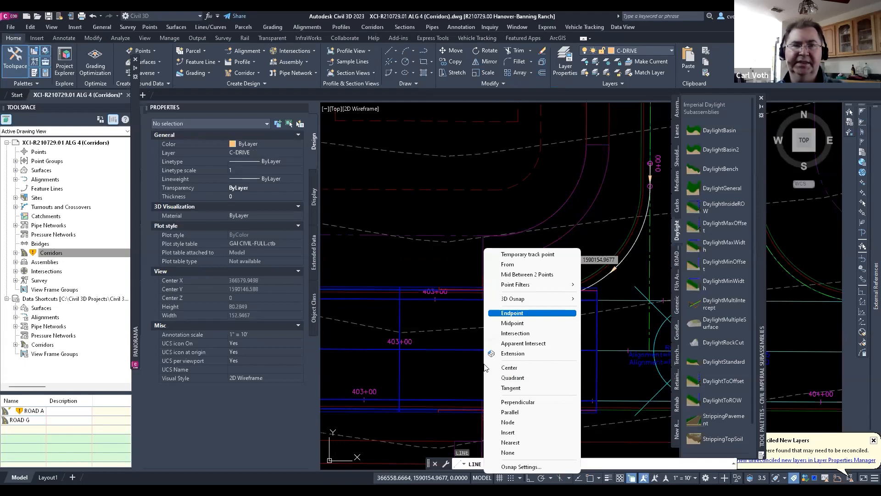
click(512, 313)
click(484, 235)
middle_drag(483, 236, 488, 153)
shift+right_click(483, 363)
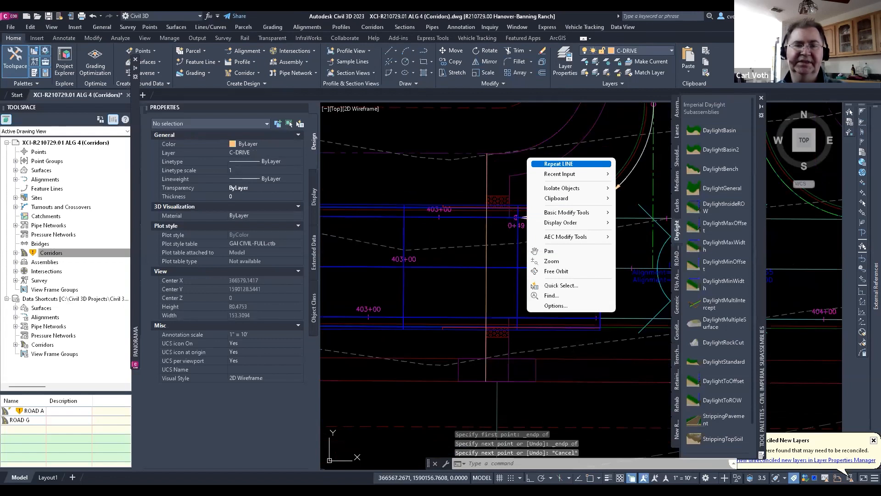
key(Escape)
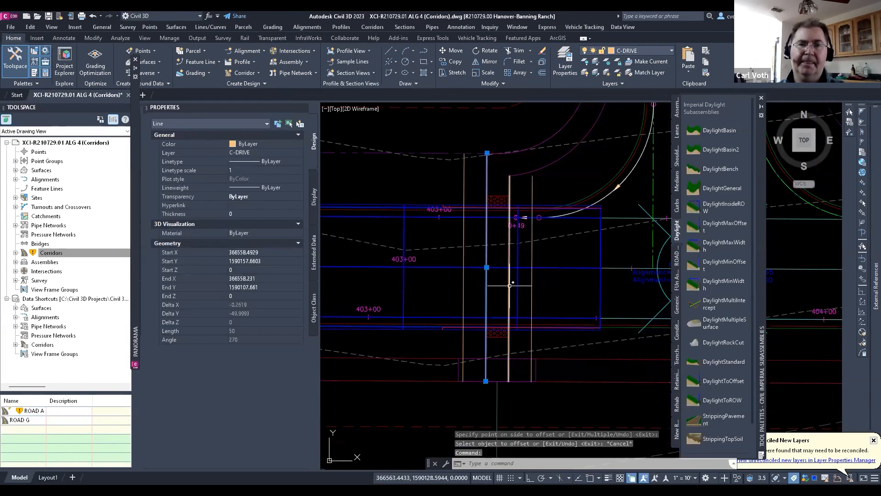
- Erase the two vertical construction lines across ROAD E at the edges of the curb ramps
click(510, 285)
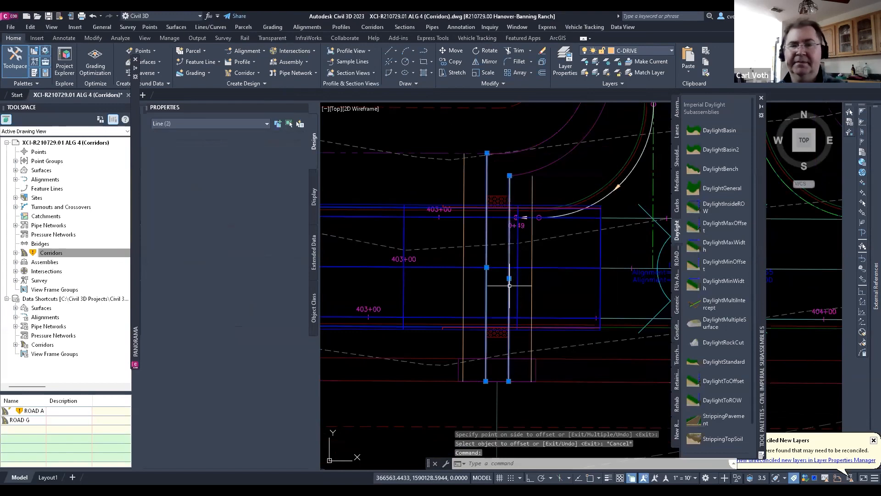
key(Delete)
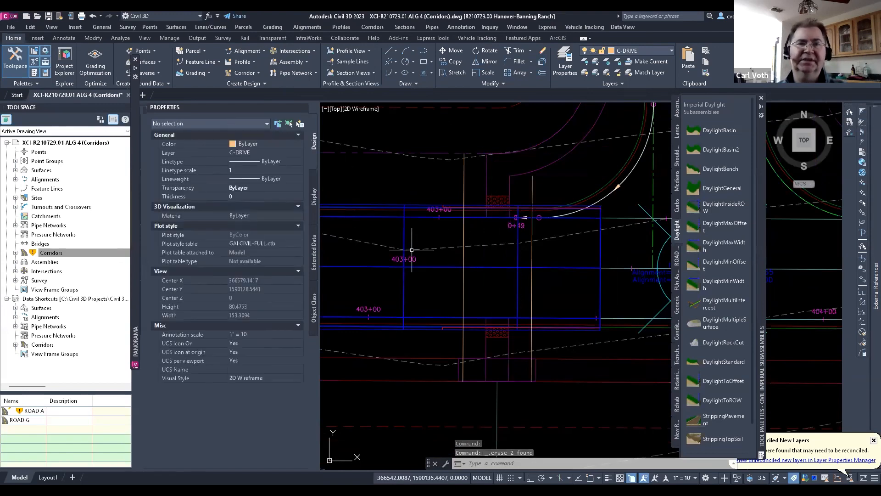
key(Escape)
- Open the ROAD A corridor's transition editor for the ROAD E baseline and fit its window beside the curb area
click(329, 205)
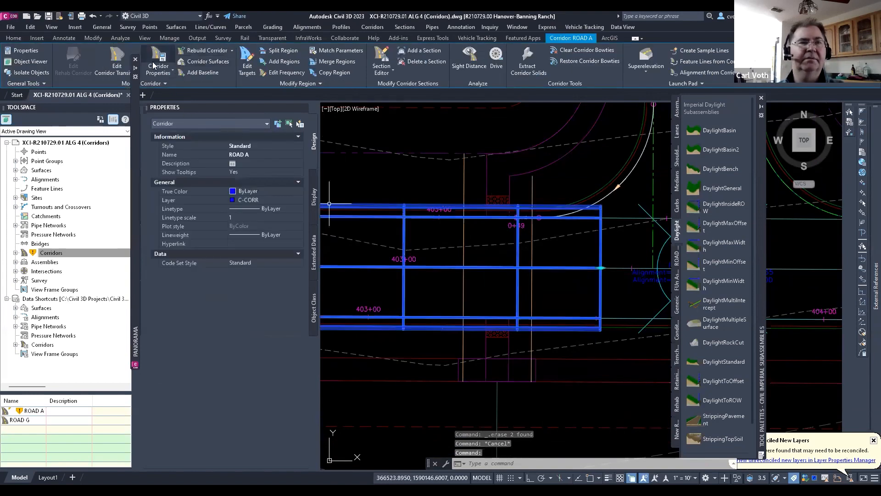
click(118, 74)
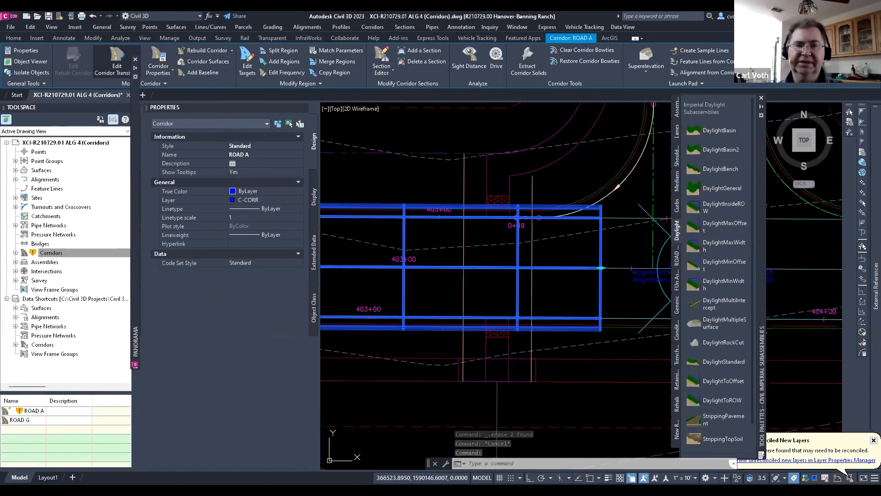
click(539, 268)
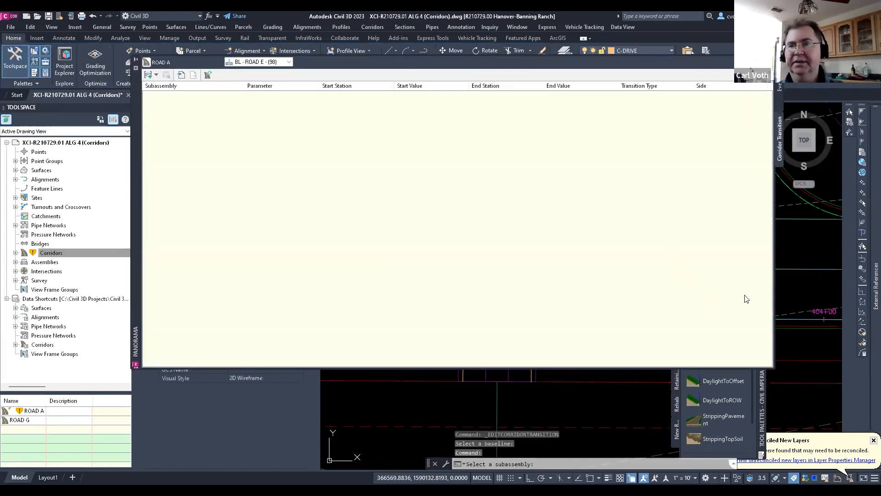
drag(587, 291, 492, 283)
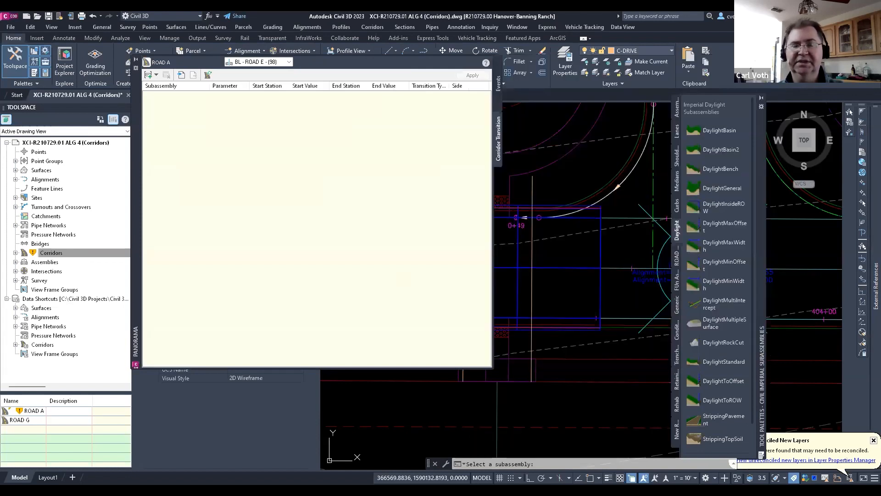
drag(136, 206, 50, 238)
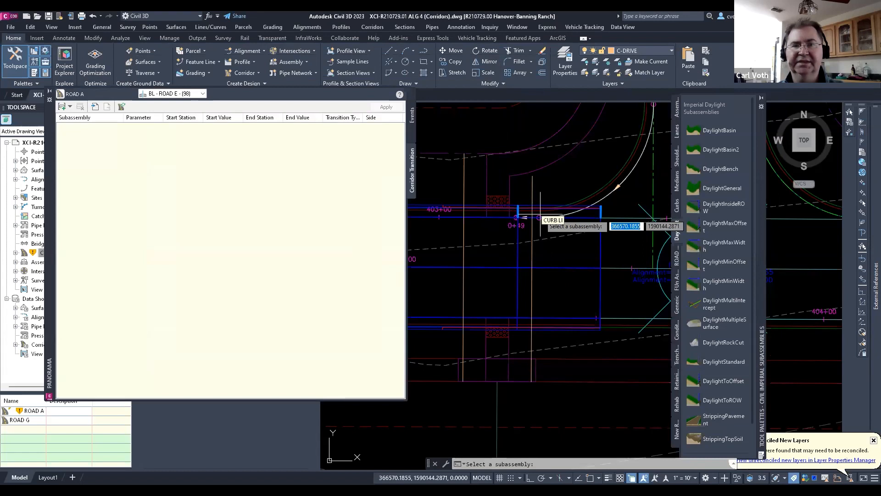
- Create a DimensionD transition for the right-side CURB LI, starting at station 403+28.12 by apparent intersection and keeping the default value
click(548, 324)
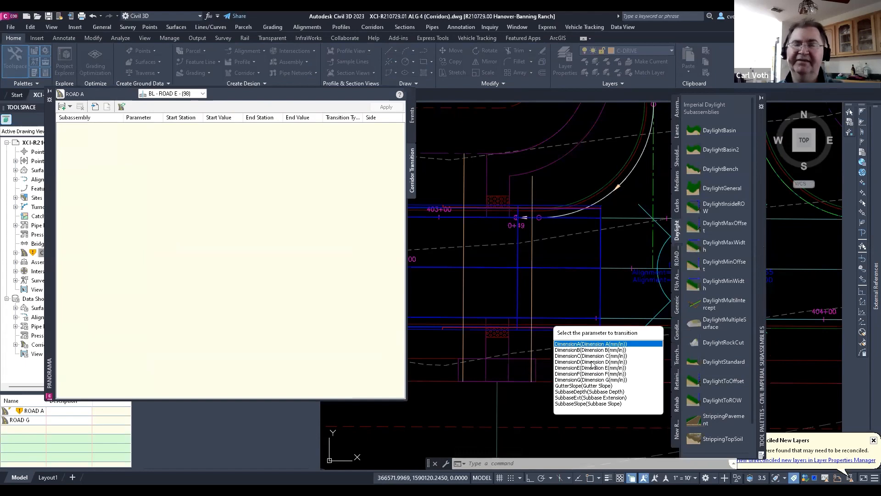
click(591, 362)
double_click(591, 362)
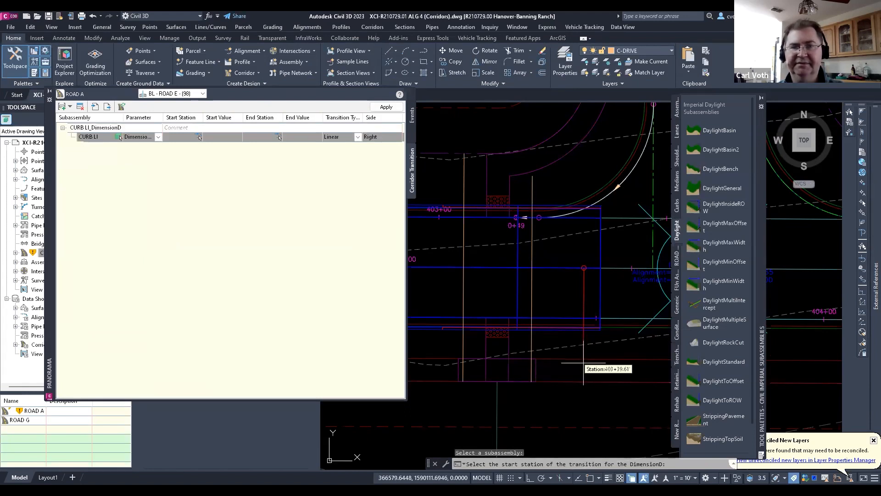
shift+right_click(533, 326)
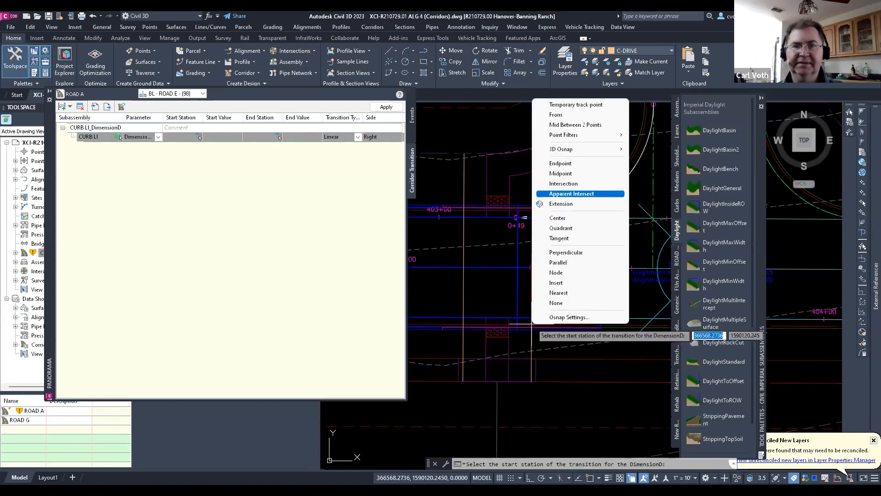
click(571, 194)
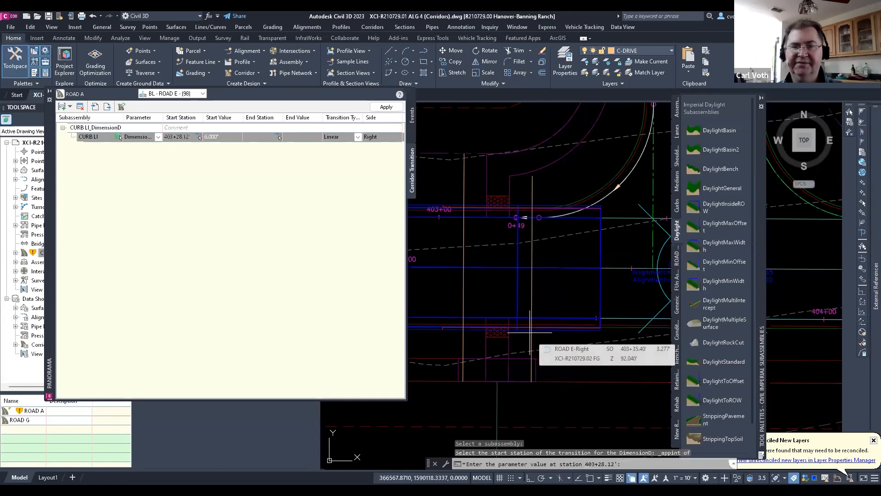
click(530, 332)
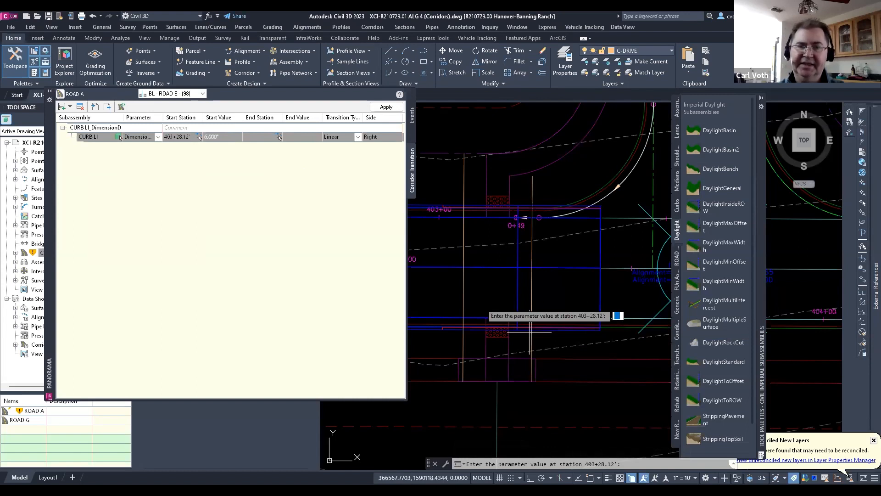
key(Return)
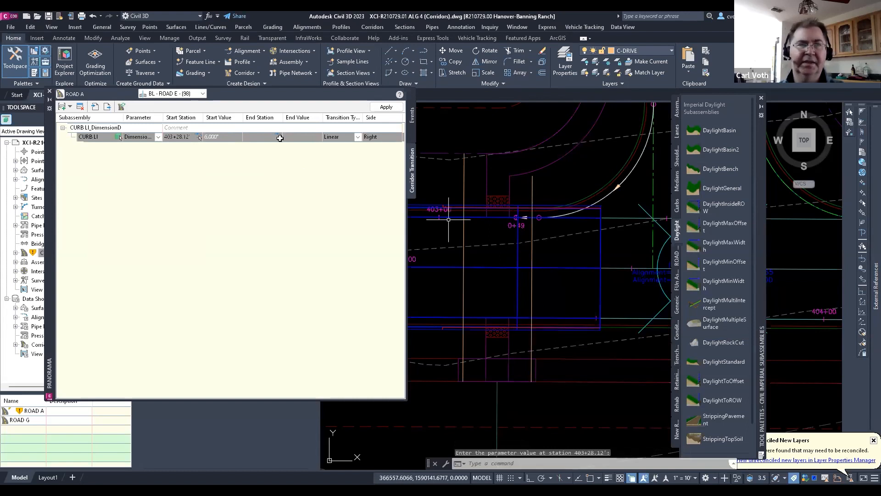
- Set the curb transition's end station to 403+32
click(279, 137)
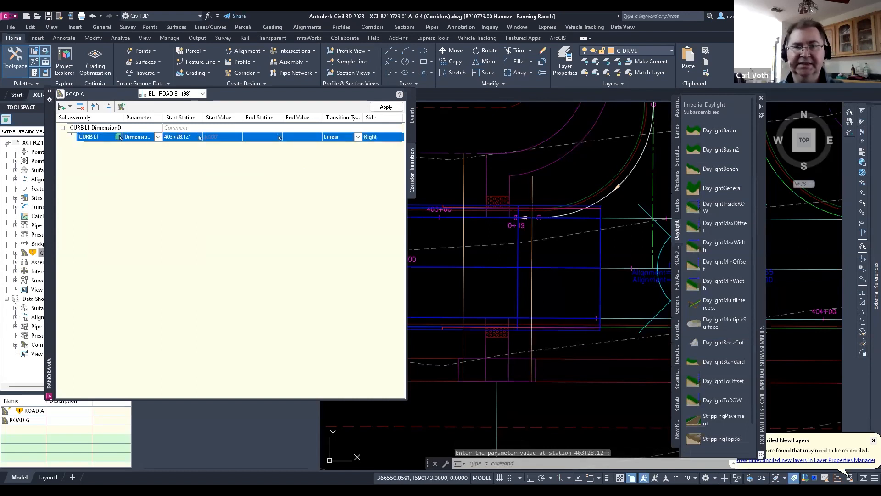
click(279, 137)
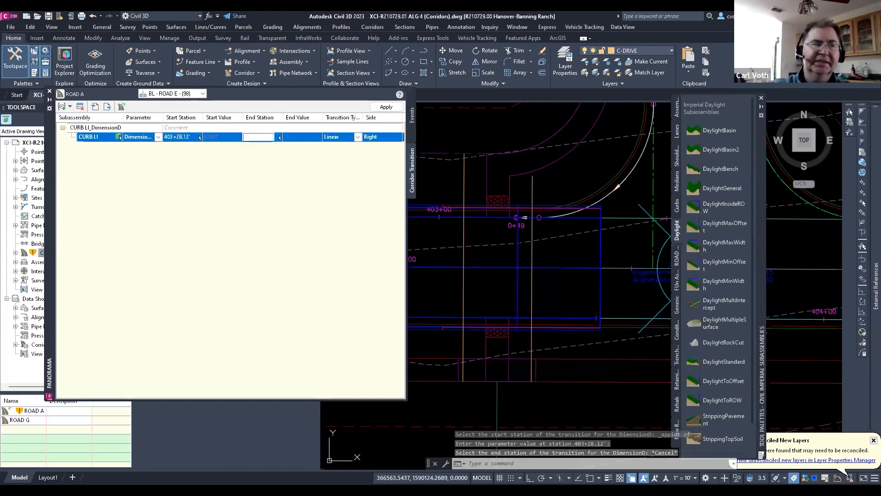
text(403+32)
key(Return)
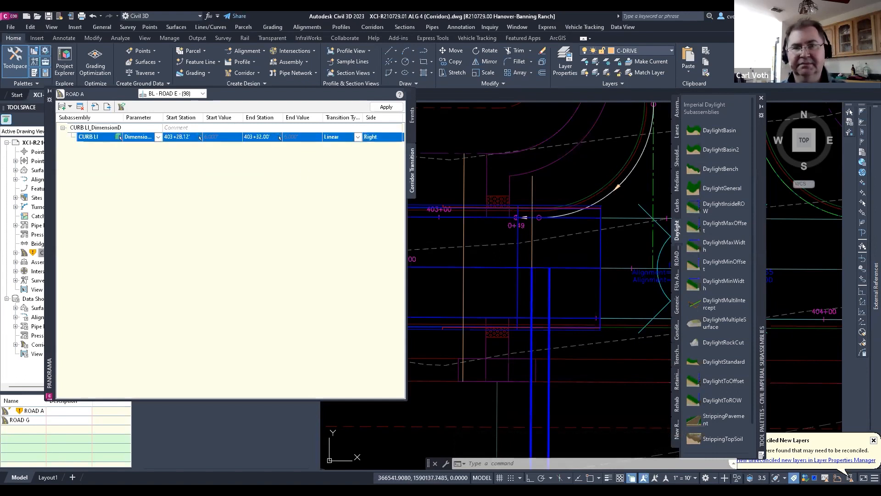
- Re-pick the curb transition's end station by snapping to the corridor's edge endpoint at station 403+43.20
click(279, 137)
shift+right_click(543, 158)
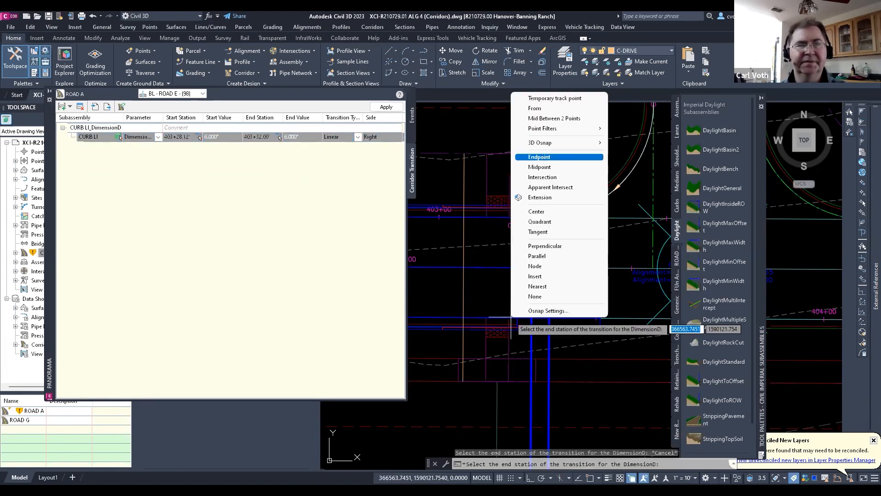
click(541, 157)
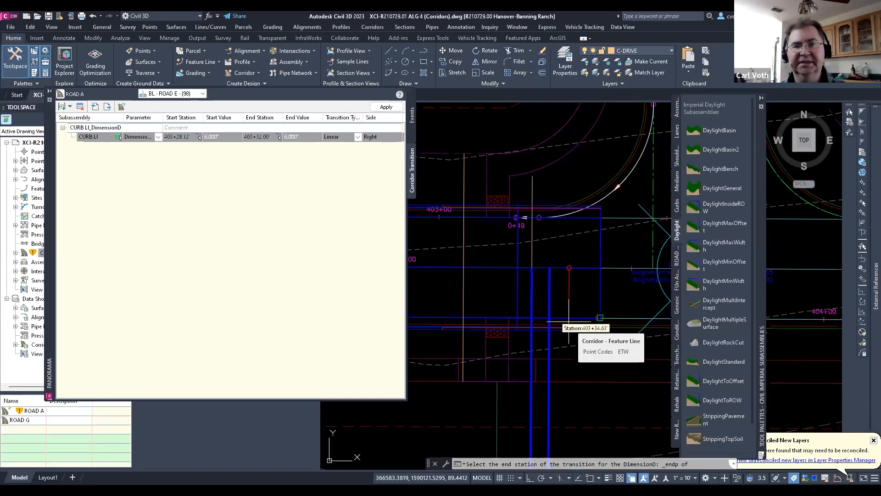
click(569, 321)
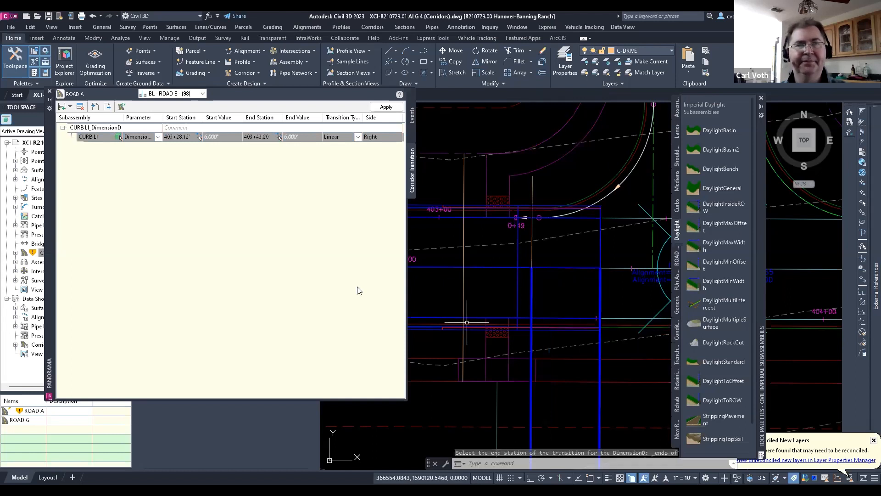
scroll(546, 335, down, 3)
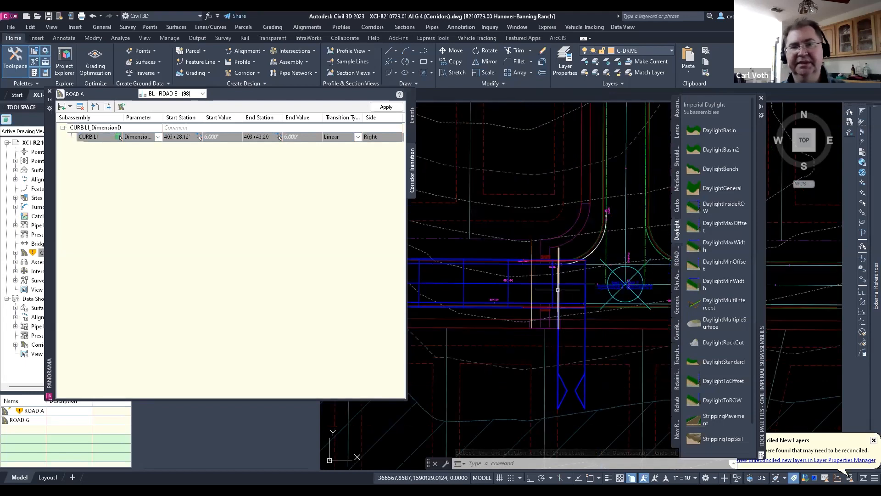
scroll(510, 298, up, 2)
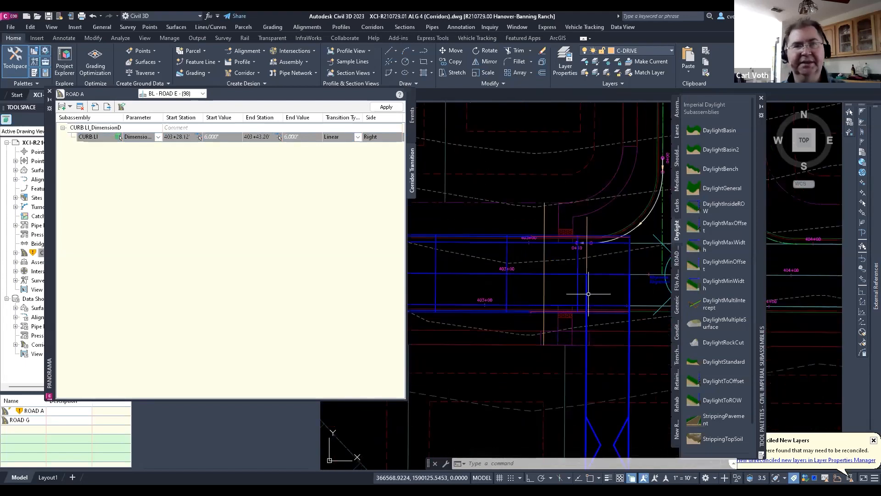
- Re-pick the curb transition to start at 403+13.12, by apparent intersection with the outer line, and end at the ramp edge endpoint at 403+18.12
click(198, 138)
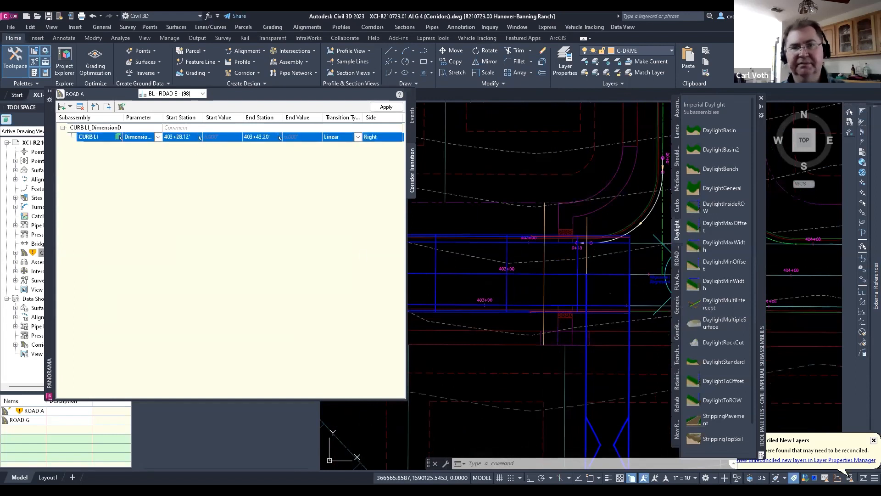
shift+right_click(540, 301)
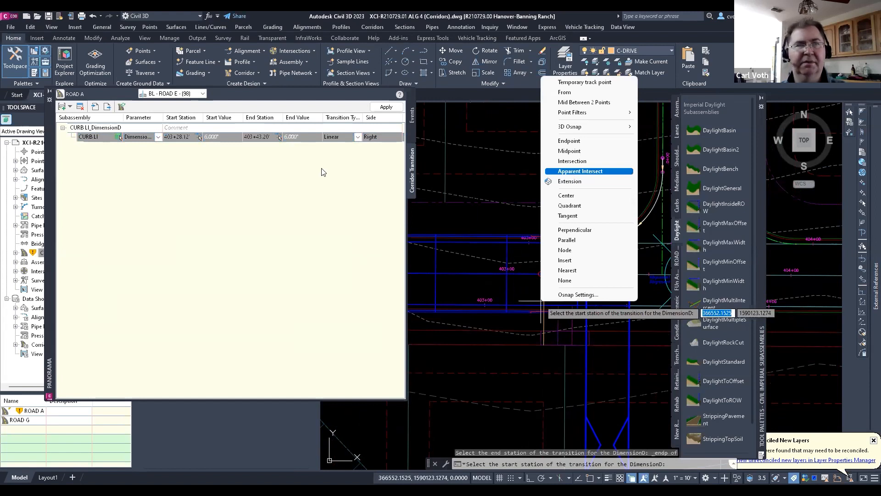
click(279, 137)
shift+right_click(560, 304)
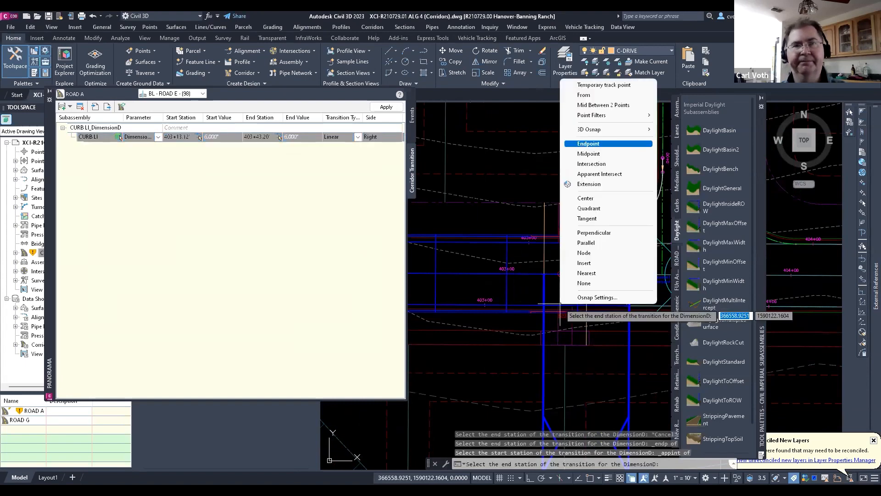
click(588, 143)
click(558, 305)
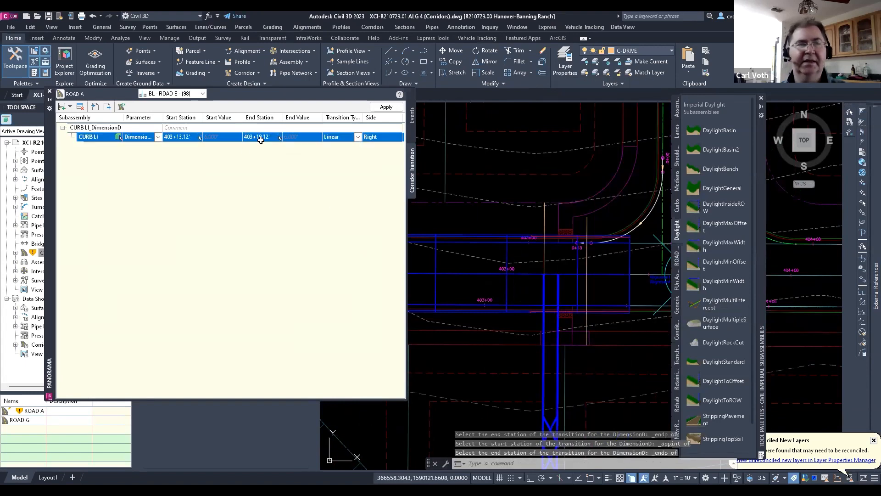
- Set the first curb transition's end value to 0, leaving its start value at the default
click(213, 137)
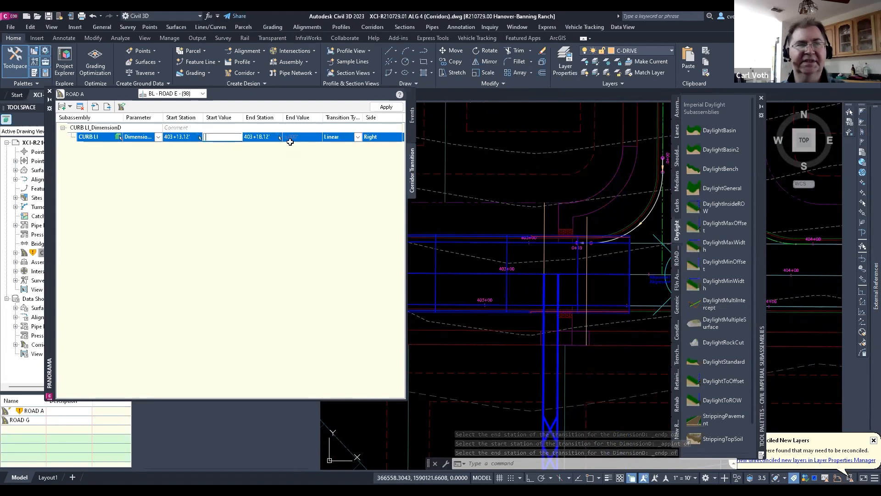
click(293, 137)
text(0)
key(Return)
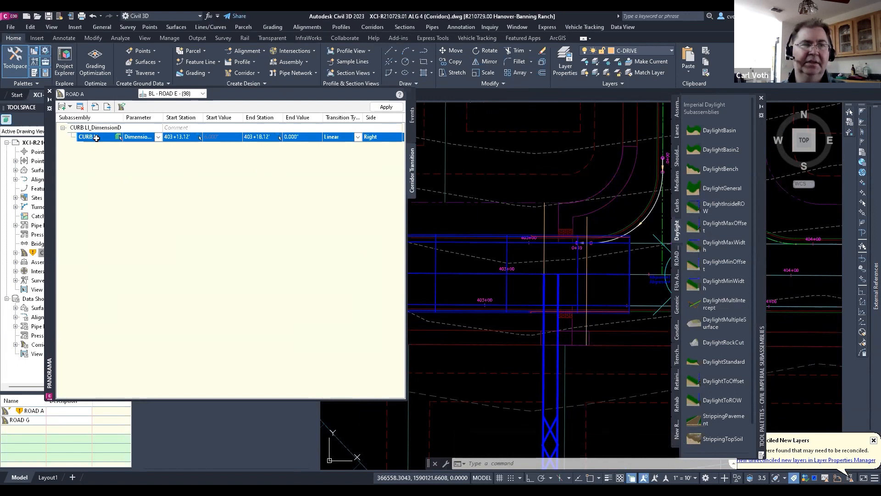
click(544, 304)
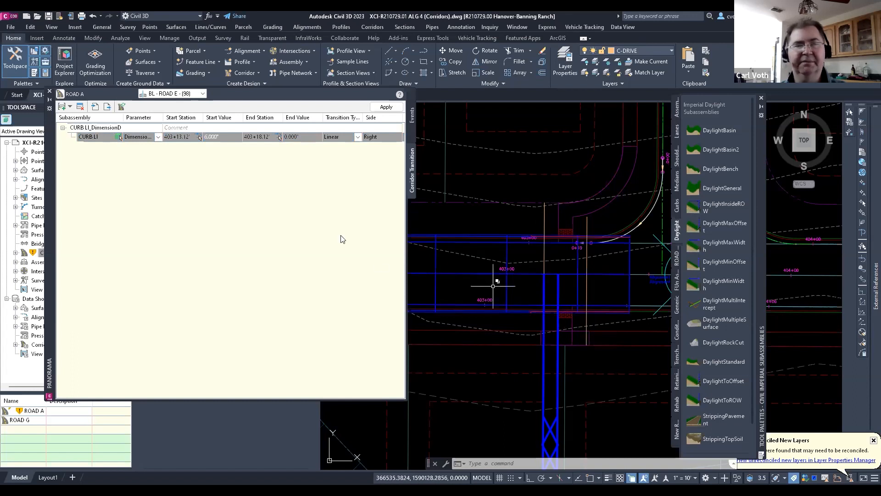
- Insert a second transition below the first, ending at the far ramp edge endpoint at station 403+23.12 with an end value of 0
right_click(103, 137)
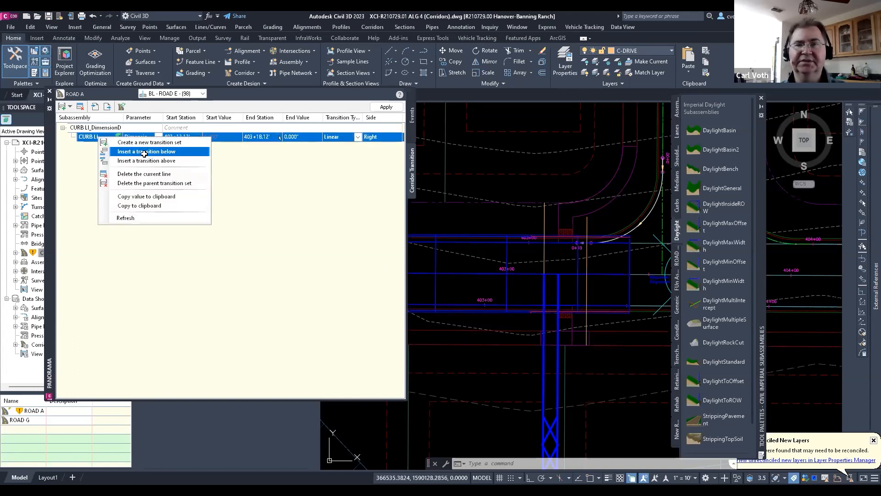
click(144, 152)
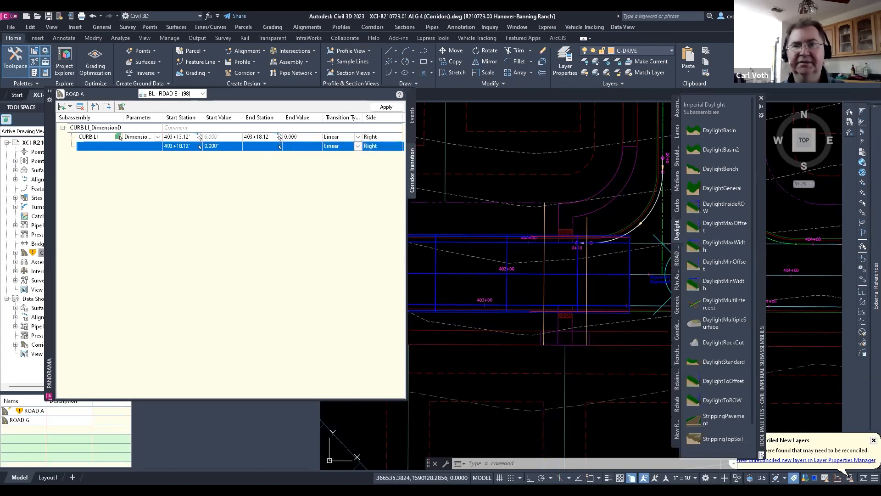
click(280, 147)
shift+right_click(577, 314)
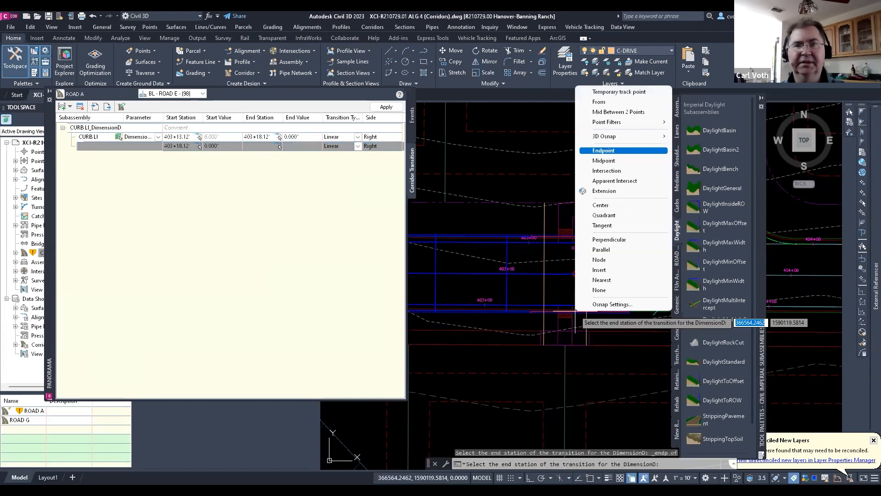
click(603, 151)
click(573, 305)
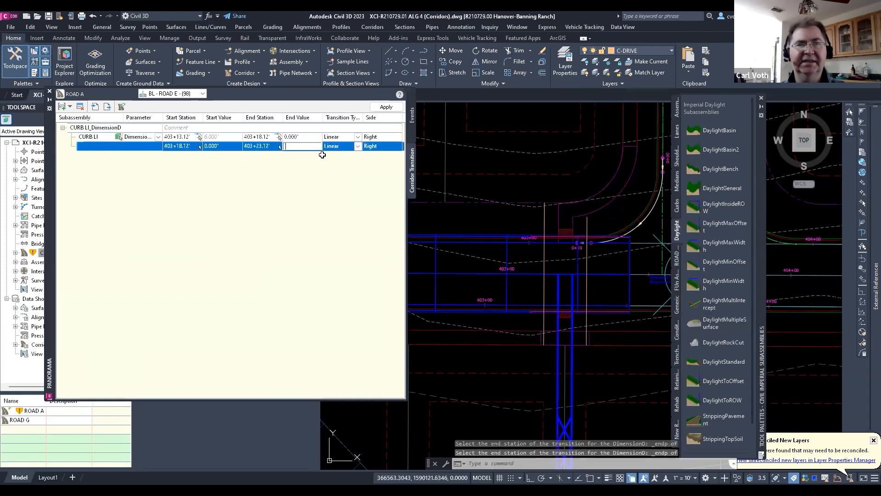
text(0)
key(Return)
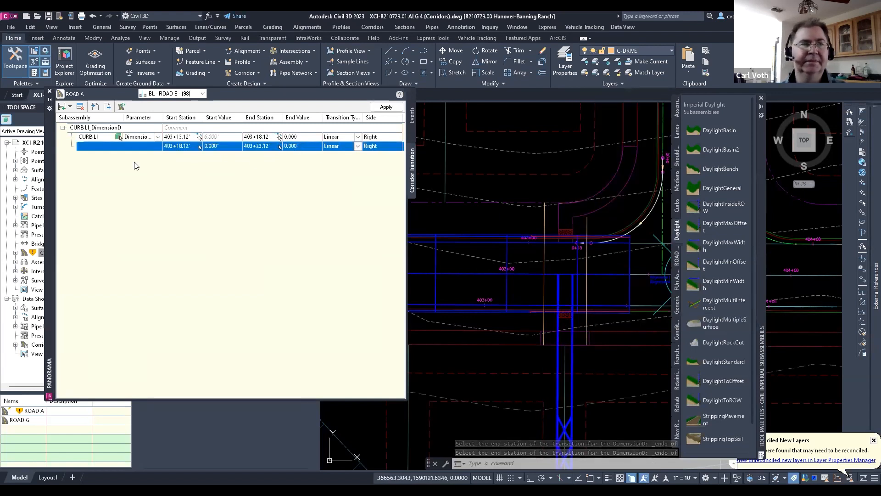
- Insert a third curb transition below the second, ending at station 403+28.12 by apparent intersection with the outer line
right_click(105, 146)
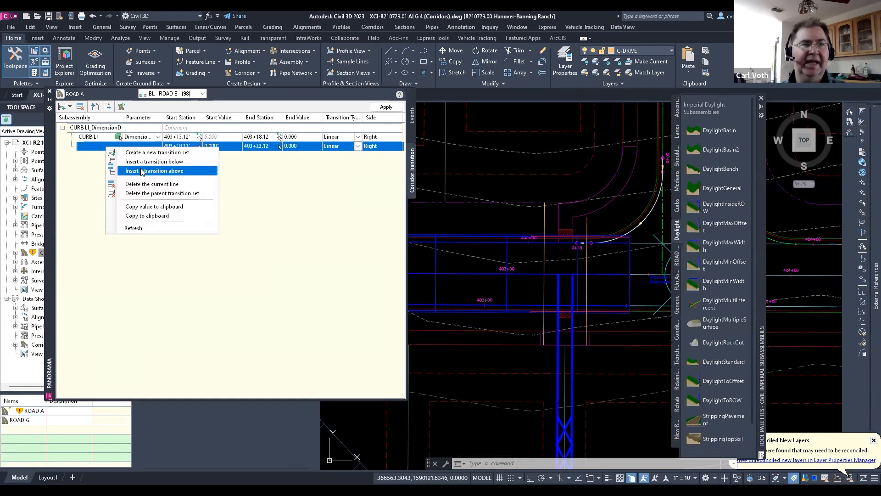
click(144, 162)
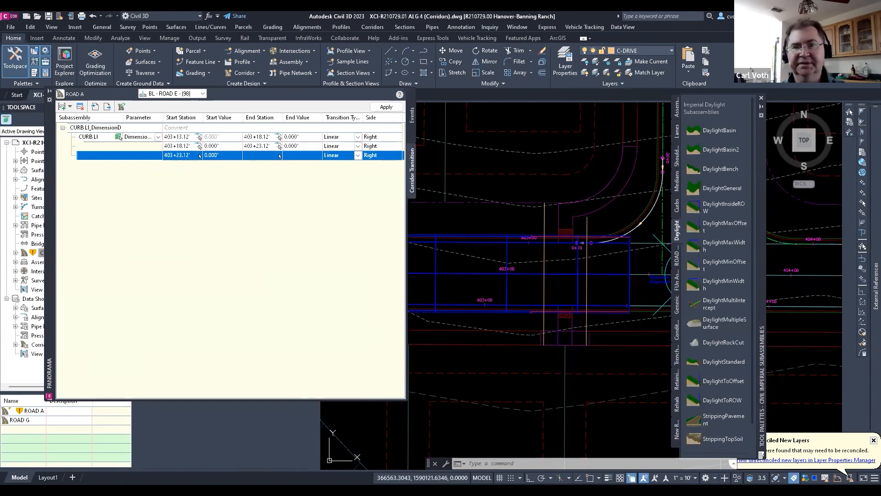
shift+right_click(597, 301)
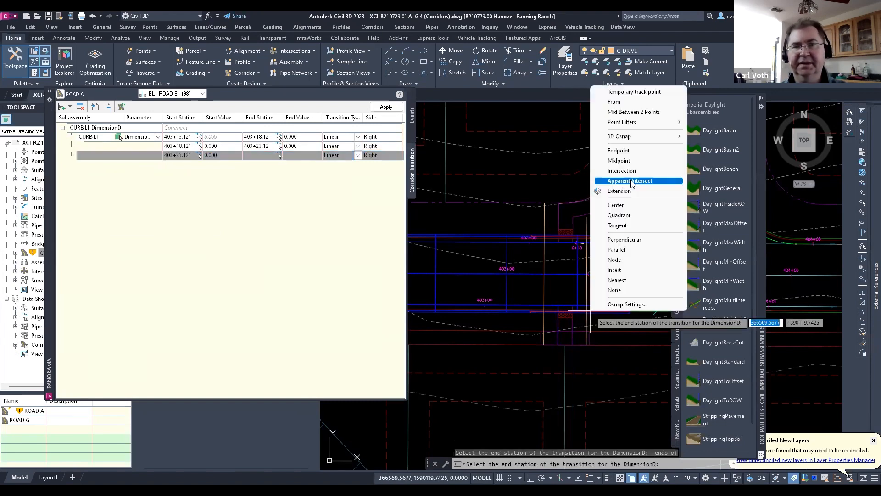
click(629, 180)
click(587, 311)
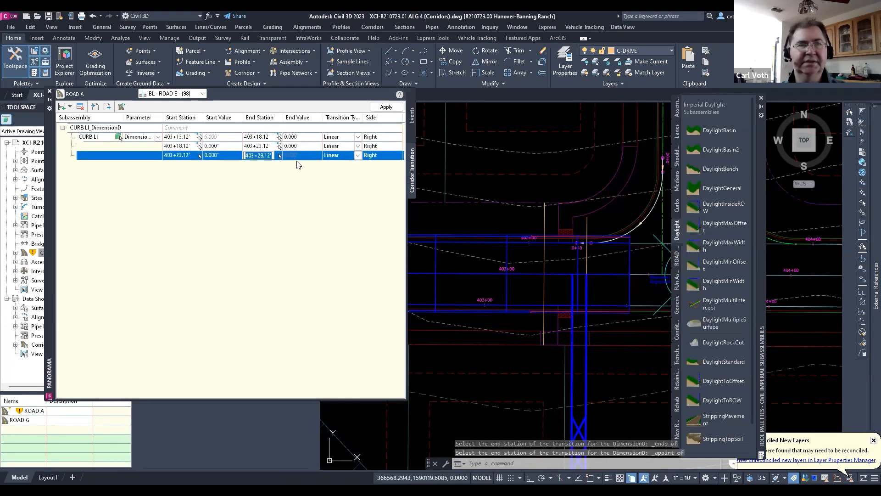
- Set the third transition's end value to 6 inches, apply the transition set and close it
click(300, 155)
text(6.)
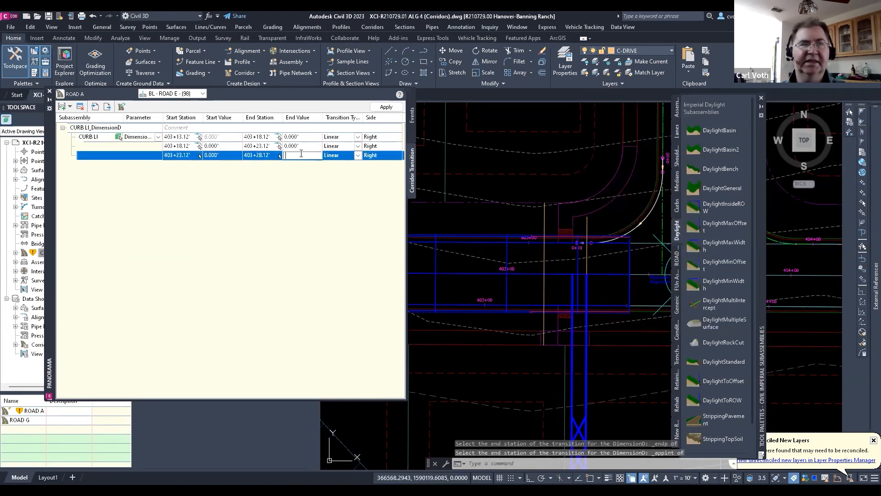
key(Return)
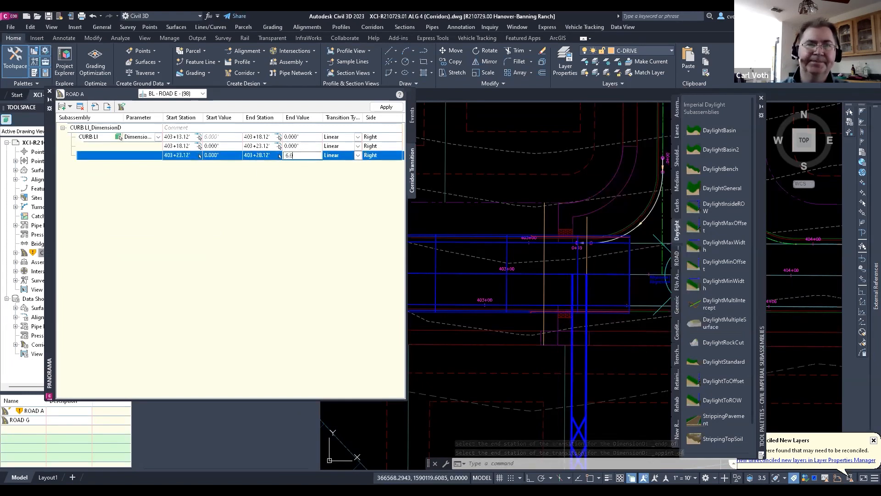
click(388, 109)
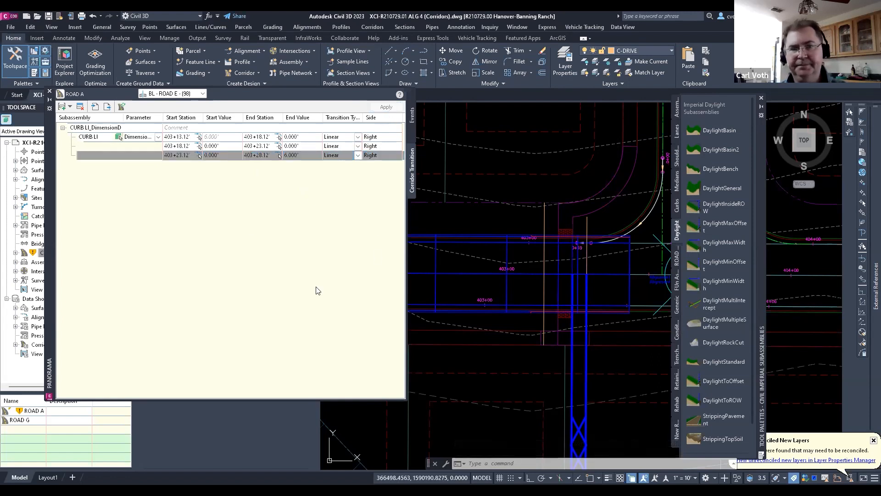
click(50, 92)
- Rebuild all corridors to include the curb transitions, and dismiss the event list
scroll(597, 330, up, 3)
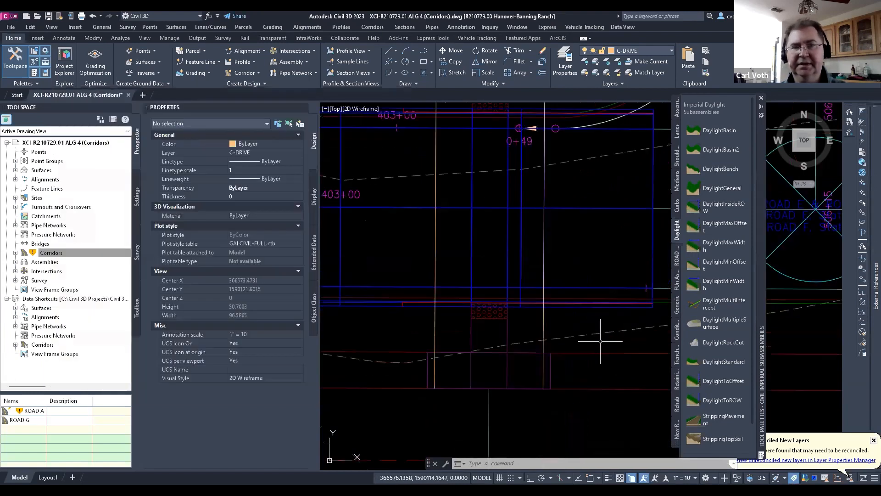
scroll(574, 316, down, 1)
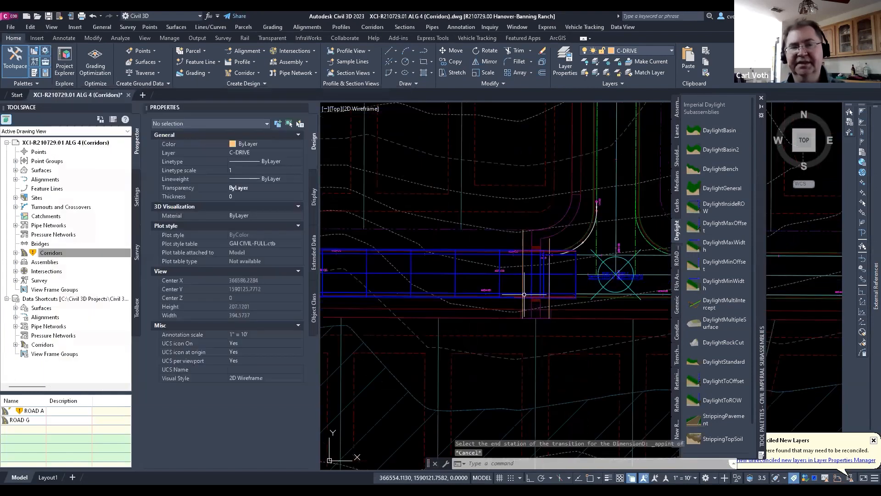
scroll(543, 298, down, 1)
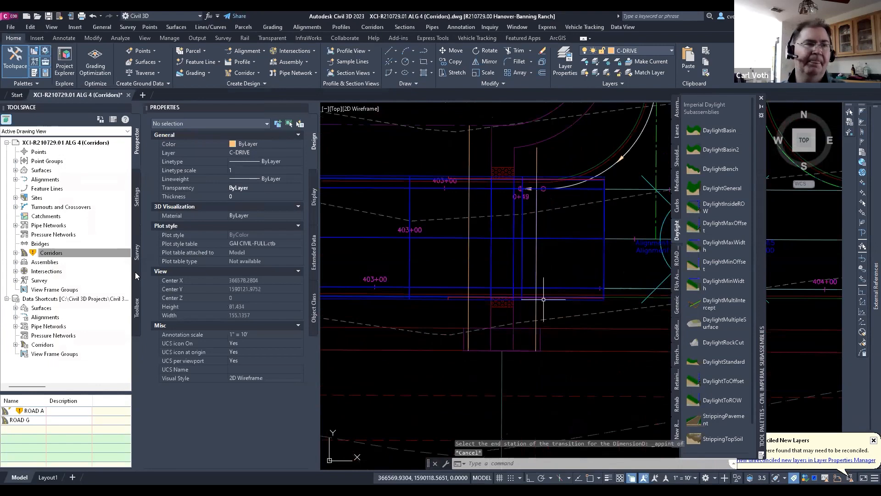
click(82, 253)
right_click(53, 255)
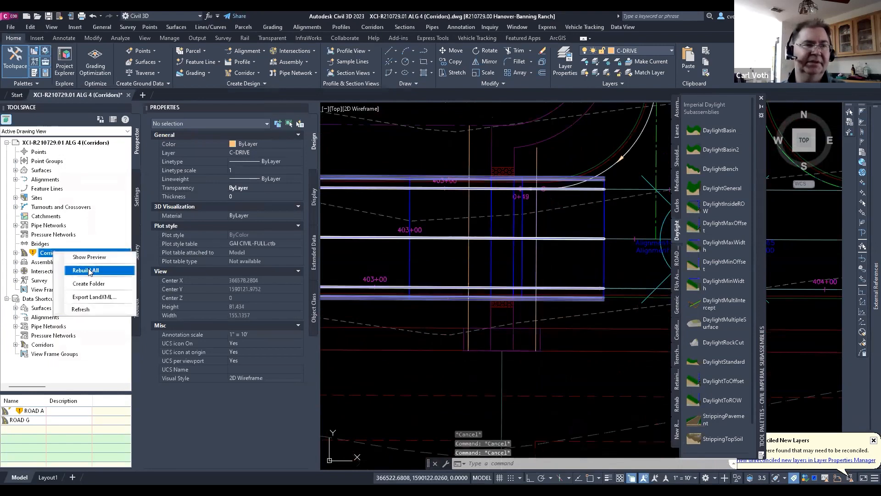
click(87, 270)
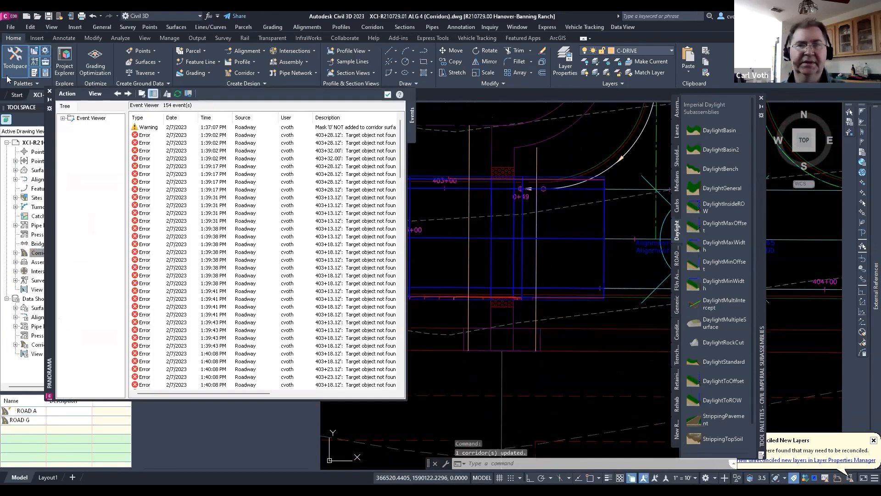
click(50, 91)
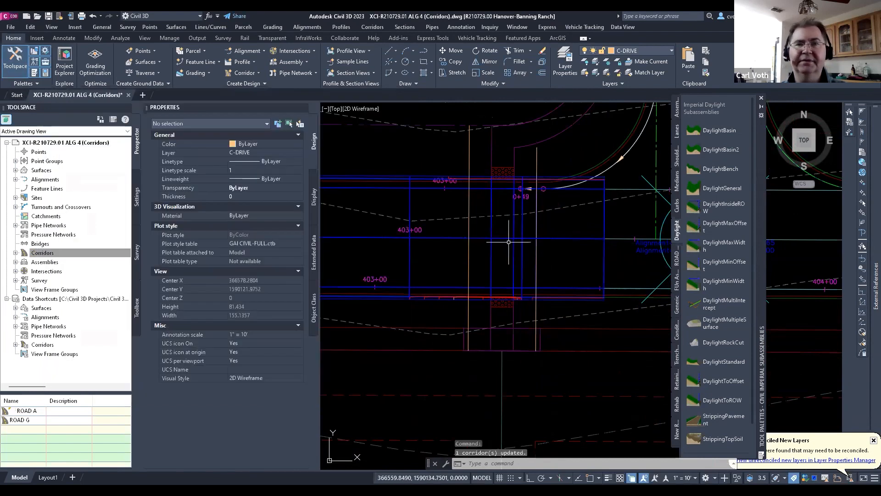
- Map the left and right surface targets of region RG - ROAD A FULL - (84) to surface XCI-R210729.00 EX
key(Escape)
click(410, 272)
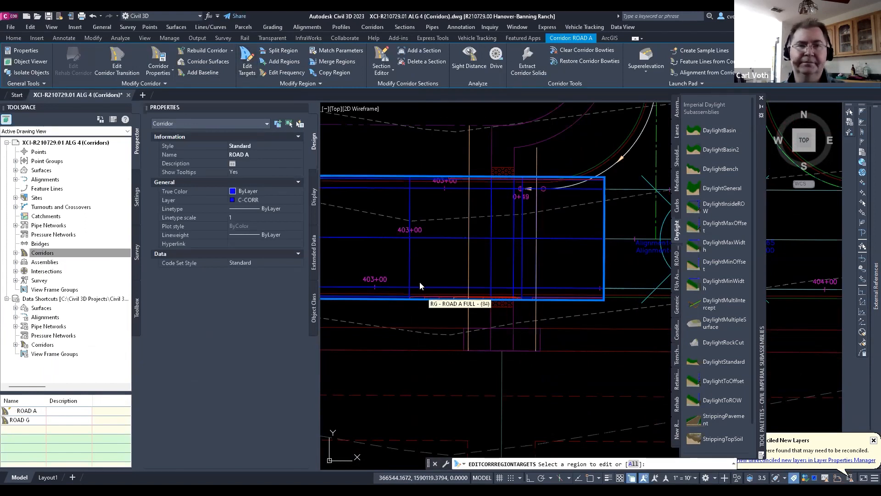
click(450, 293)
click(450, 289)
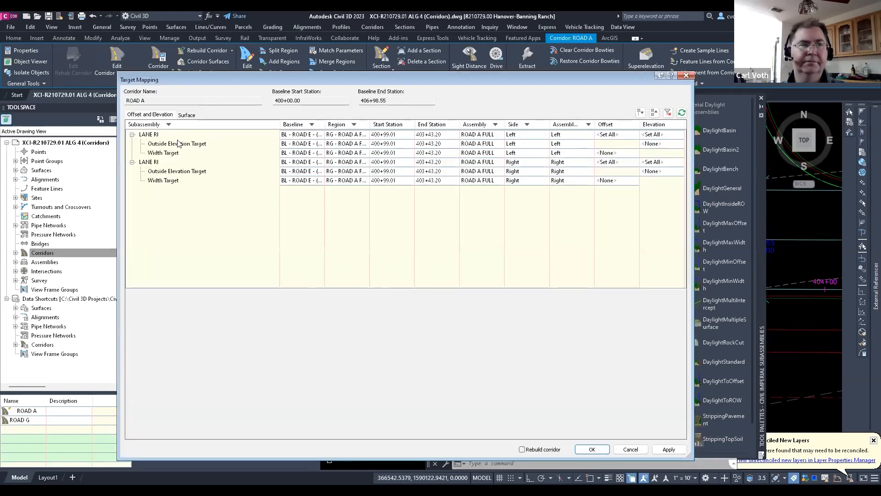
click(187, 114)
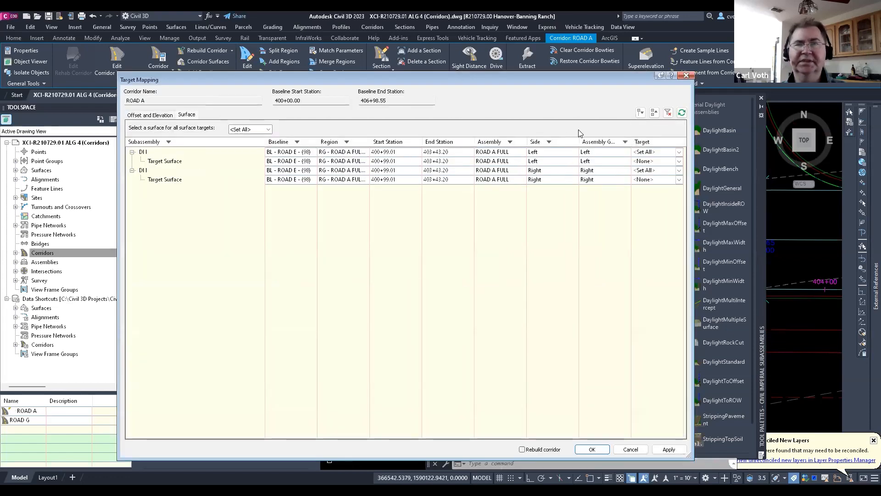
click(679, 152)
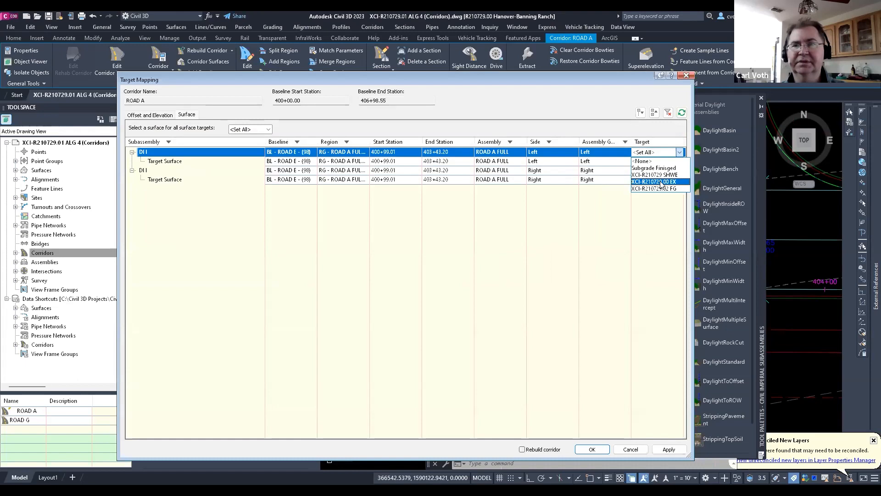
click(661, 182)
click(679, 170)
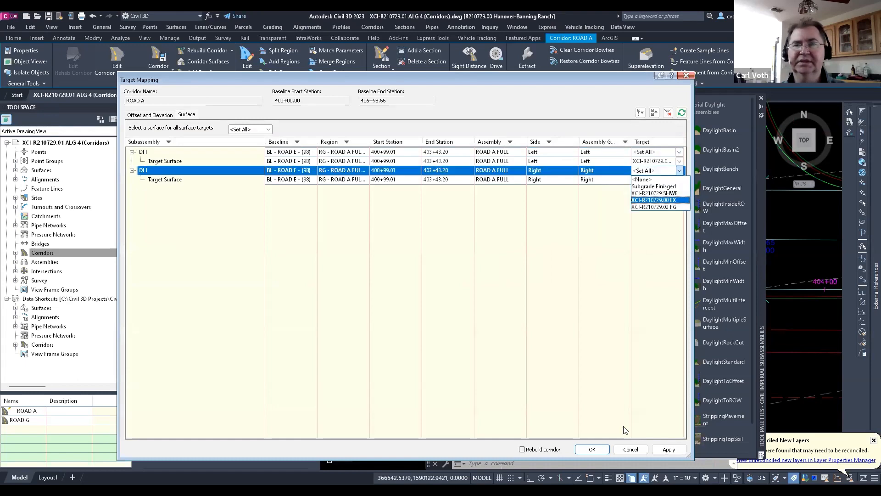
click(663, 201)
click(589, 449)
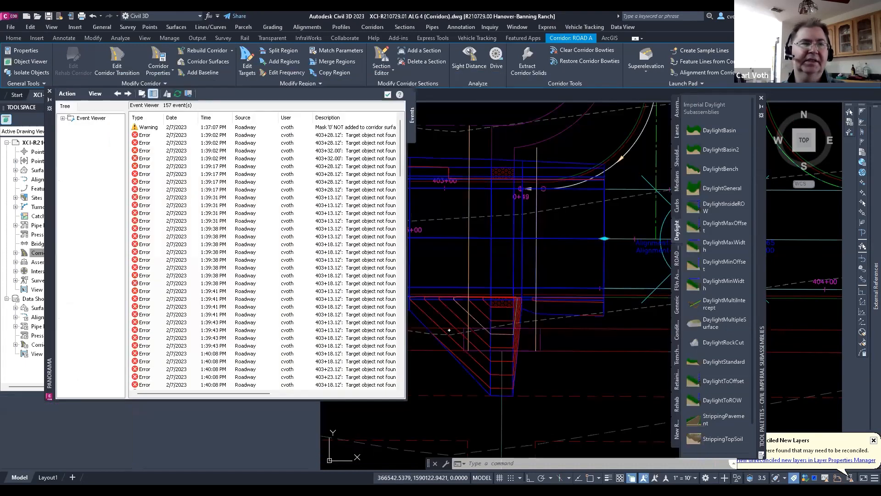
- Clear all events from the event viewer, close it and deselect the corridor
click(67, 95)
click(82, 123)
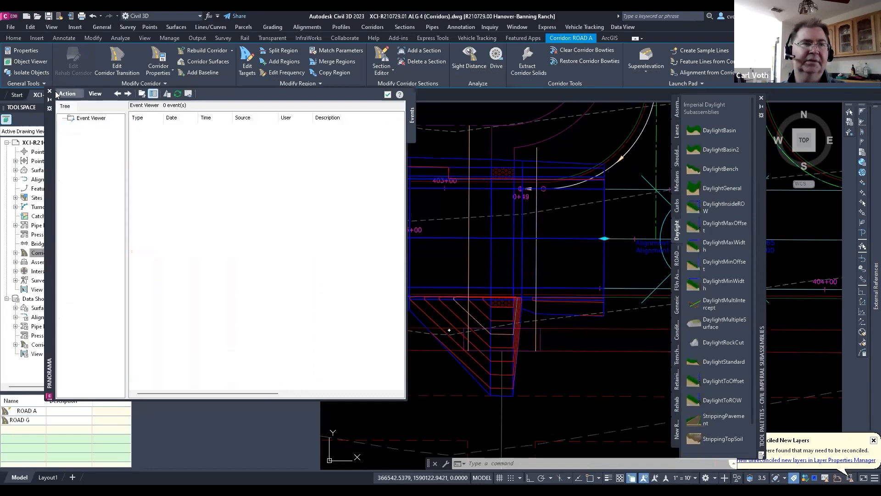
click(50, 91)
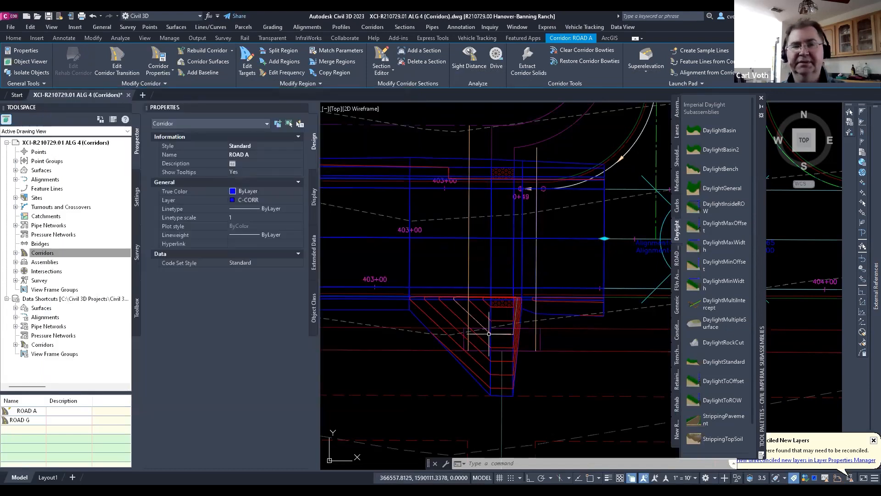
key(Escape)
key(Escape)
key(Escape)
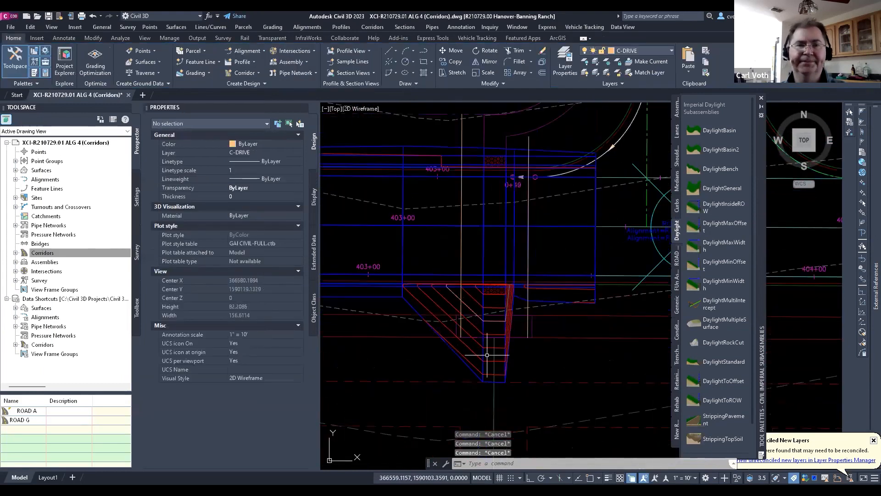
- Inspect the daylighting near the ramps, and review the ROAD E curb transitions' available transition types and sides
scroll(572, 349, down, 2)
scroll(577, 300, up, 2)
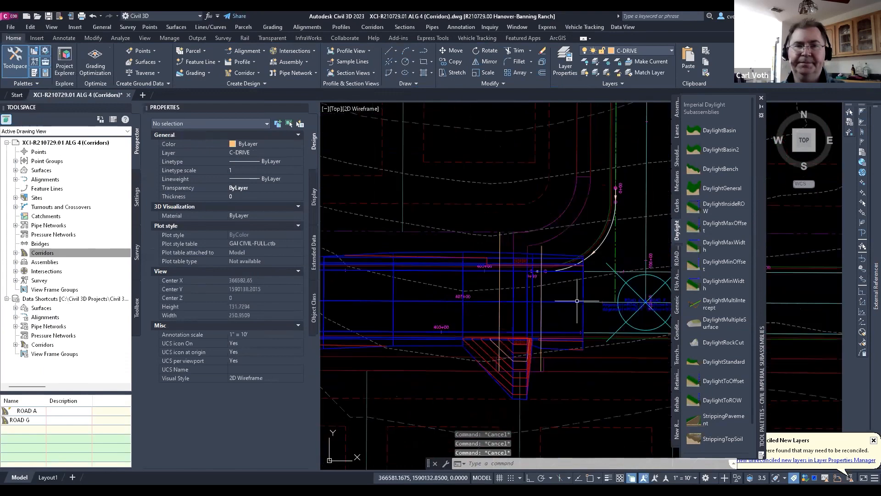
scroll(557, 353, up, 2)
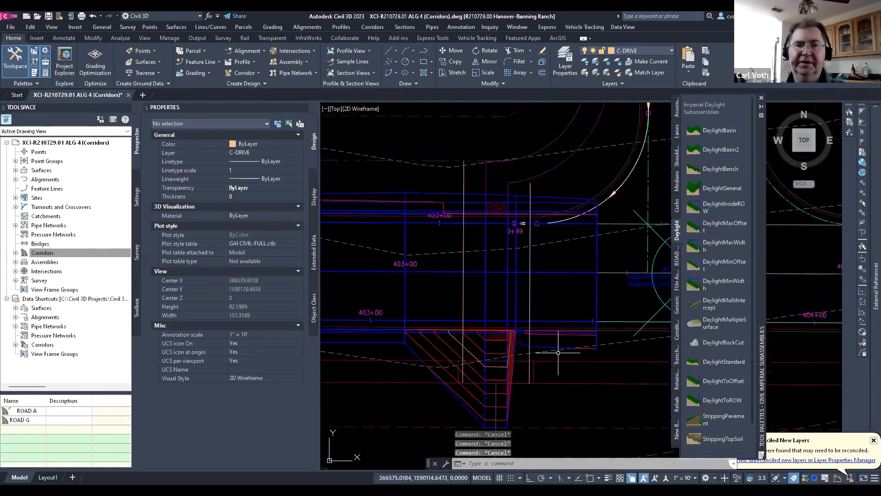
scroll(573, 318, down, 2)
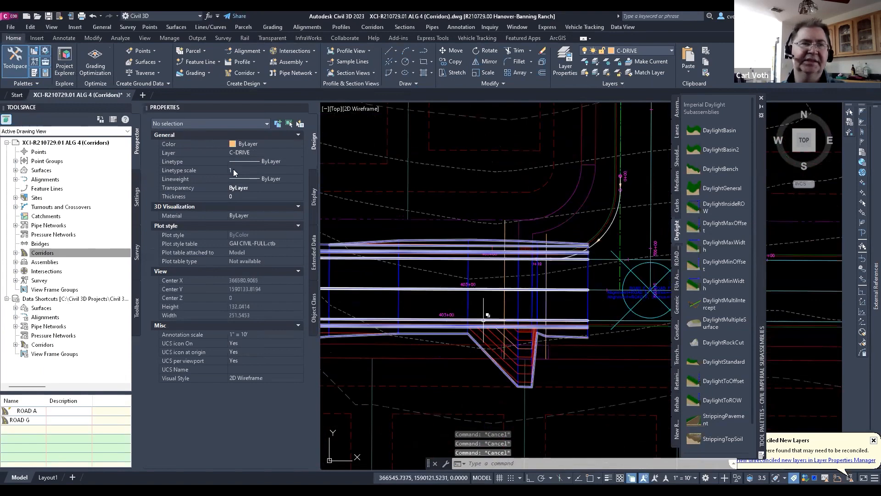
click(484, 320)
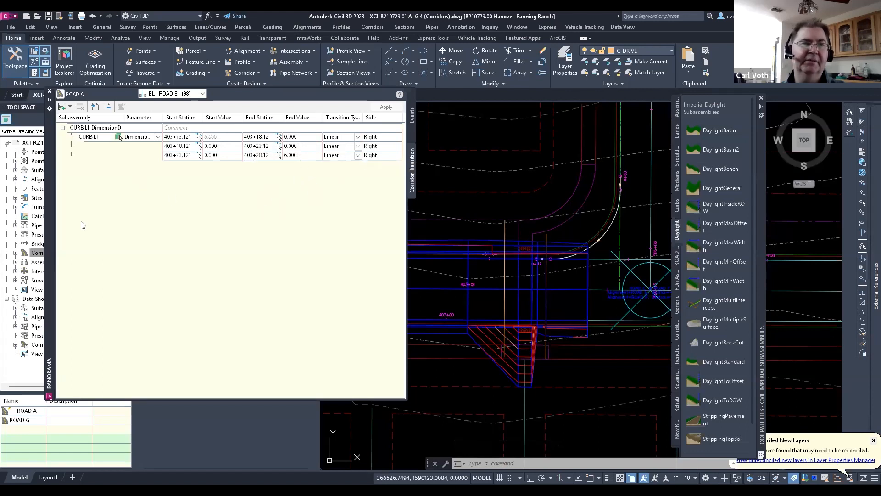
click(72, 106)
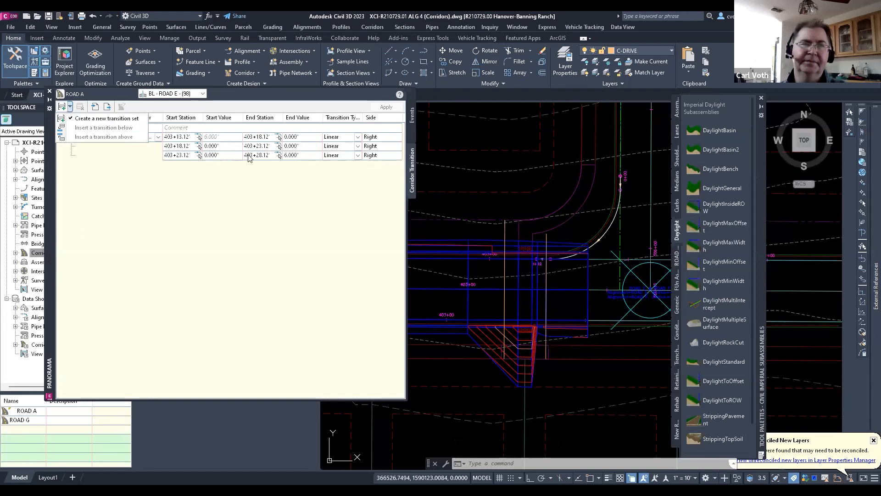
click(358, 138)
click(358, 138)
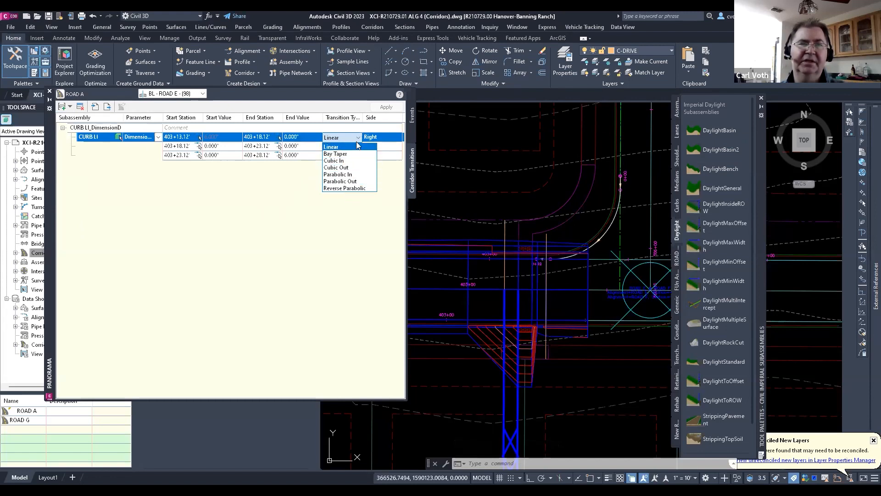
click(381, 138)
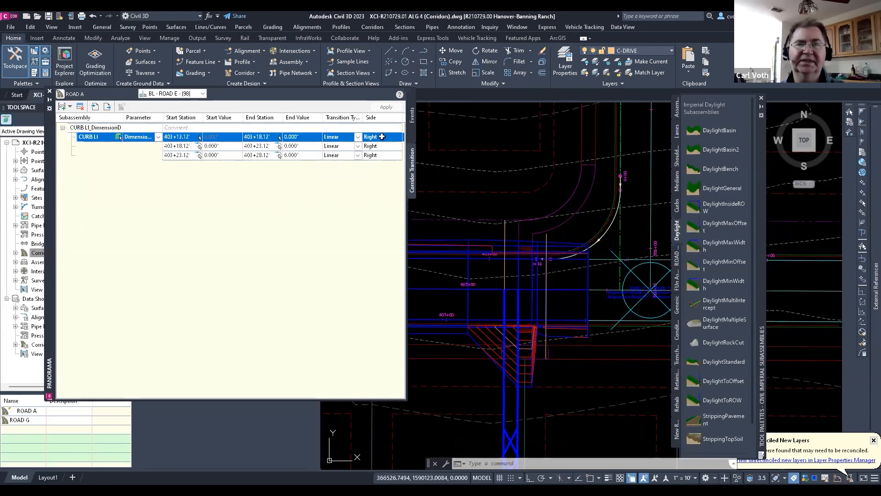
click(380, 146)
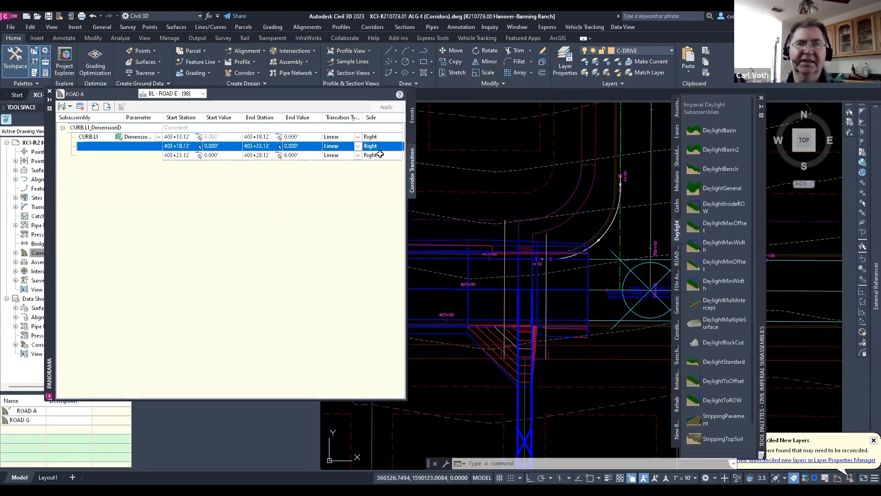
click(380, 155)
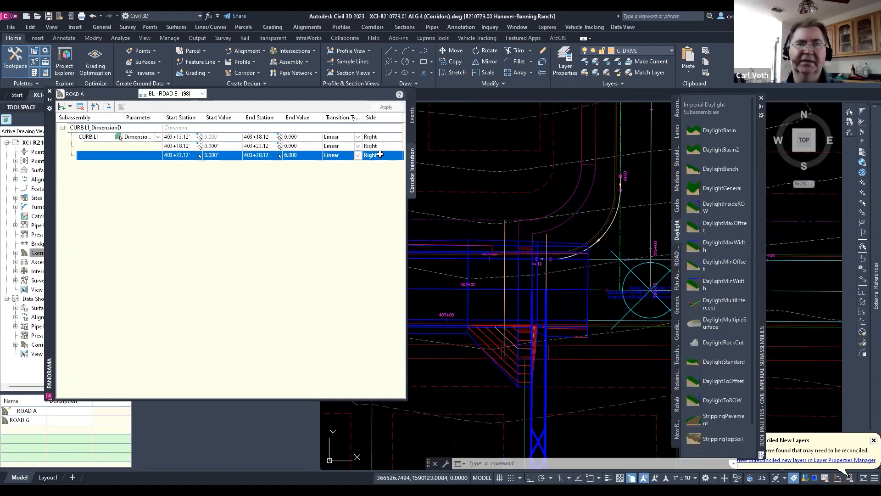
click(49, 94)
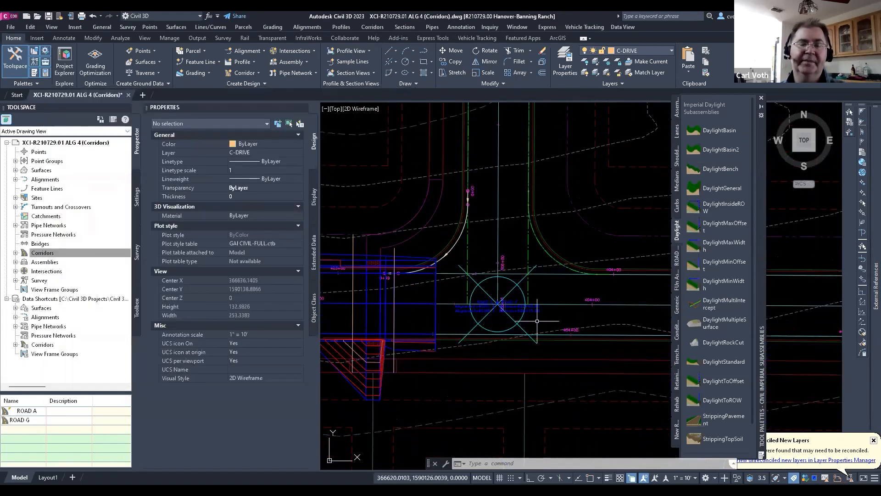
- Close the XCI-R210729.01 ALG 4 (Corridors) drawing
scroll(537, 321, down, 2)
scroll(537, 321, down, 3)
scroll(509, 326, down, 4)
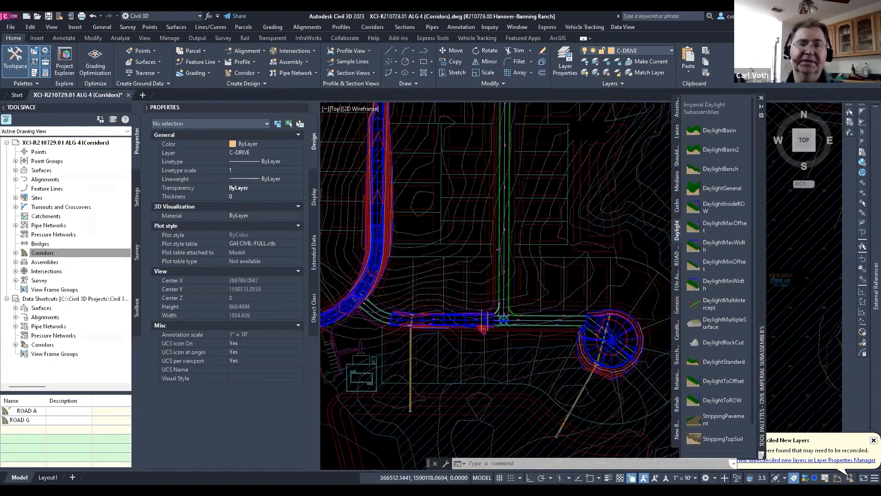
scroll(510, 327, up, 4)
key(Escape)
key(Escape)
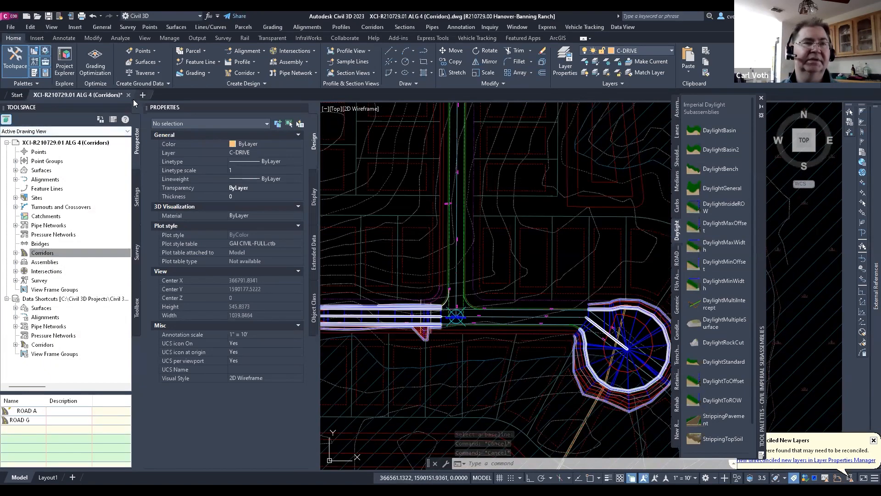
click(129, 95)
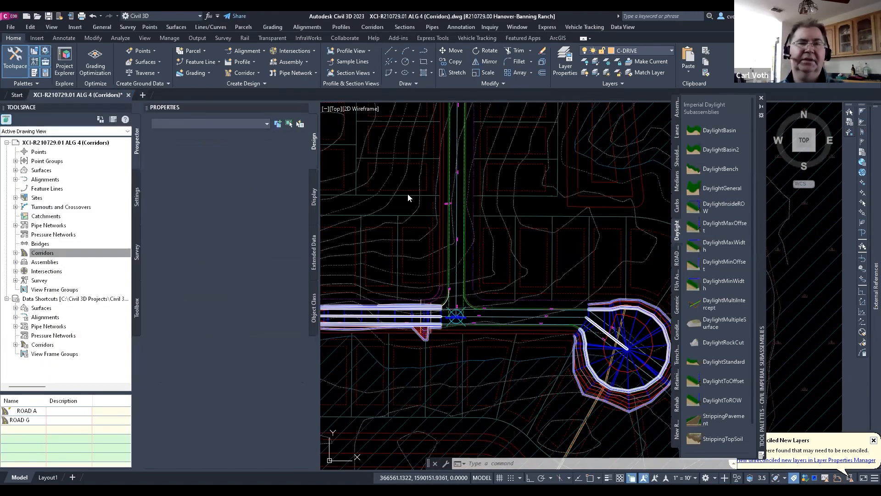
click(433, 272)
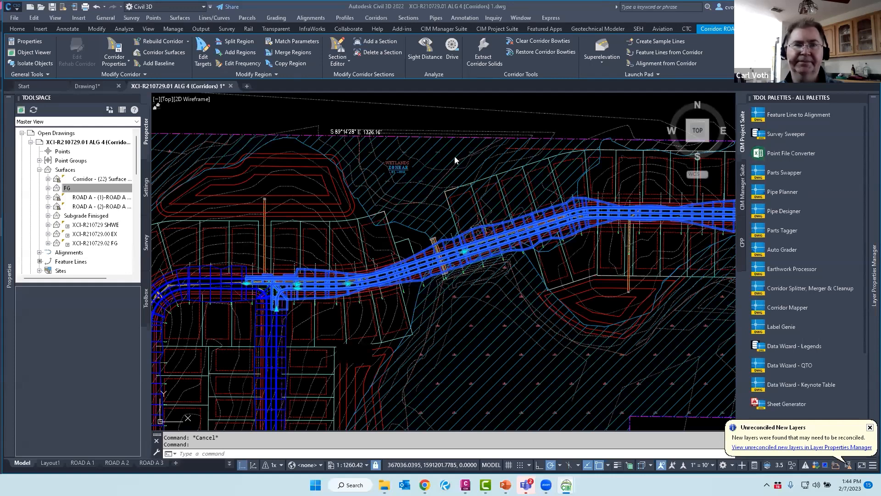
- Start the Corridor Merger on the ROAD A - (2), ROAD A - (1) and Corridor - (22) corridors
click(440, 174)
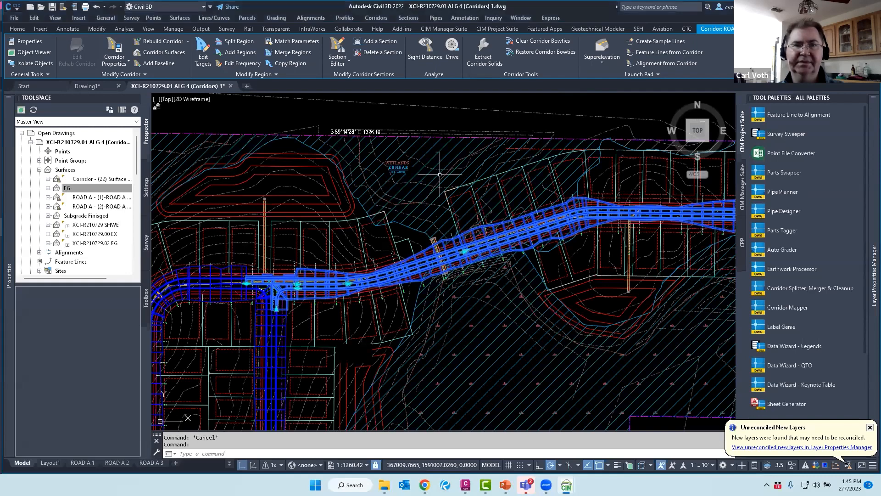
scroll(487, 254, down, 2)
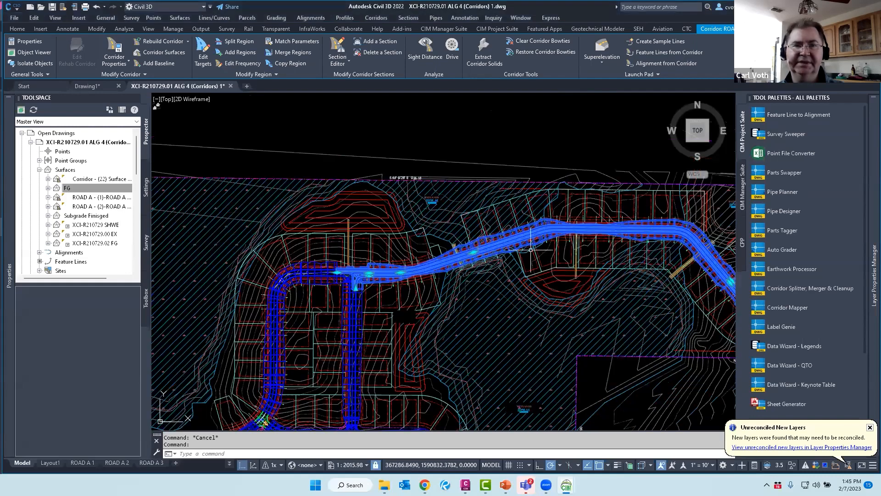
key(Escape)
click(484, 240)
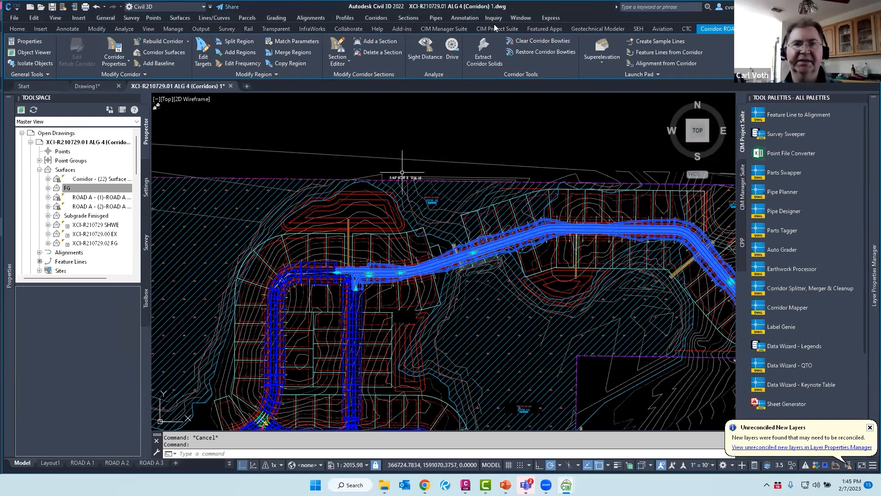
click(495, 28)
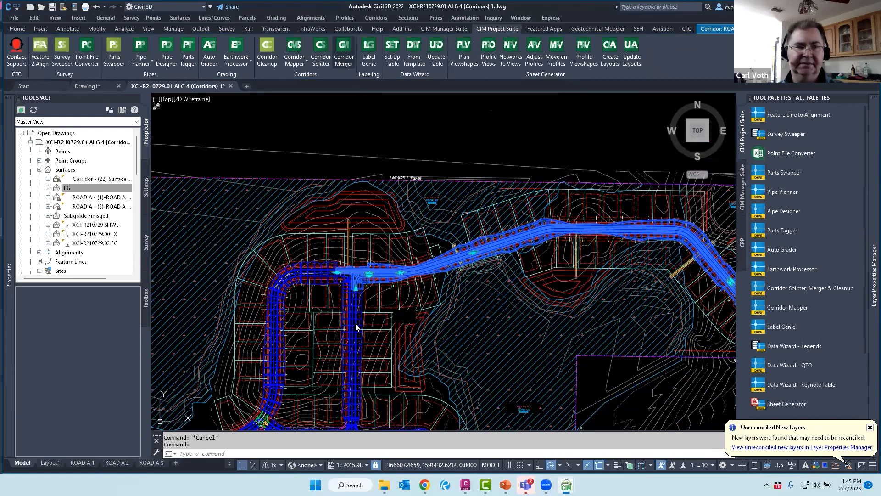
click(344, 50)
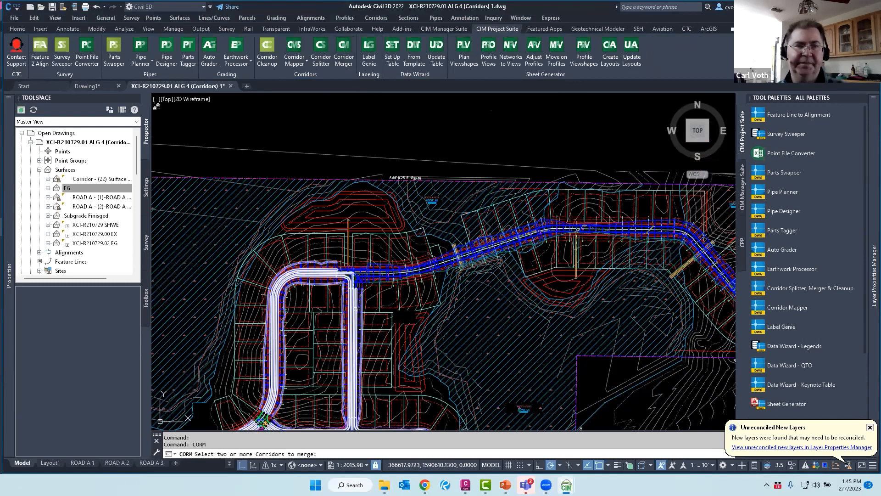
click(355, 309)
click(371, 266)
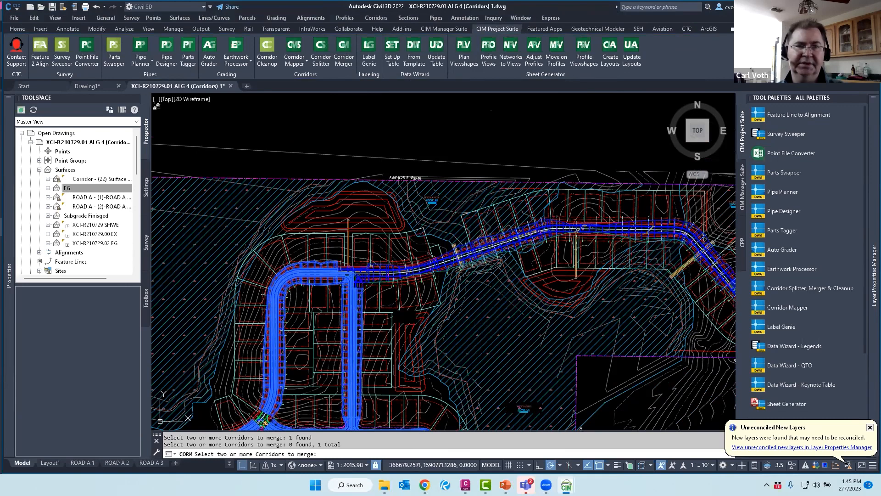
click(375, 271)
scroll(437, 228, down, 2)
click(596, 232)
scroll(550, 257, up, 4)
key(Return)
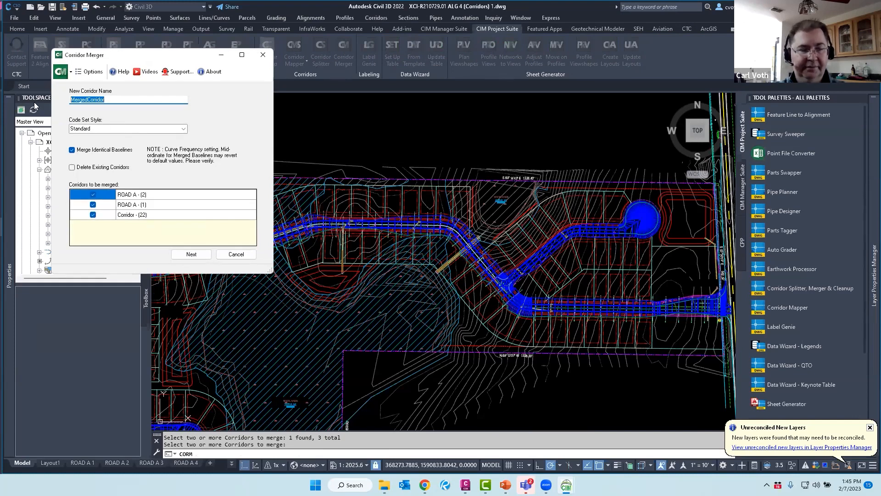
- Name the merged corridor SURFACE, give it the All Codes with Hatching code set style, and continue to the surface options
text(SURFACE)
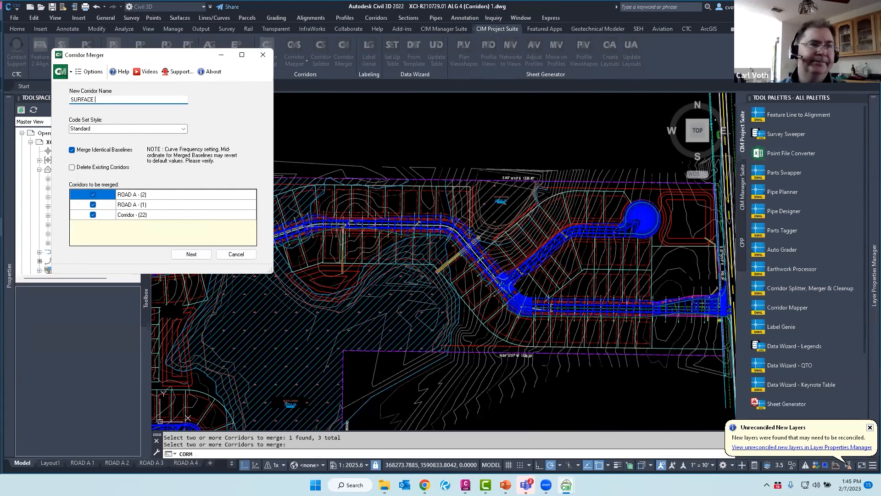
click(120, 129)
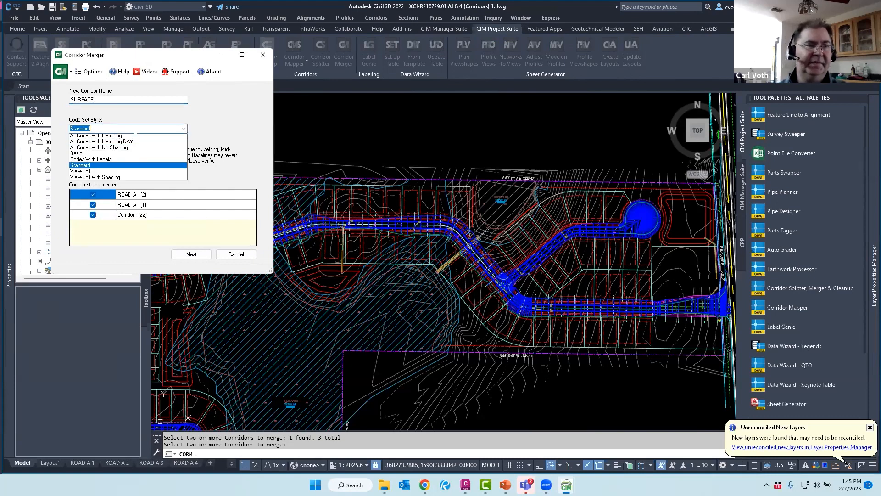
click(101, 143)
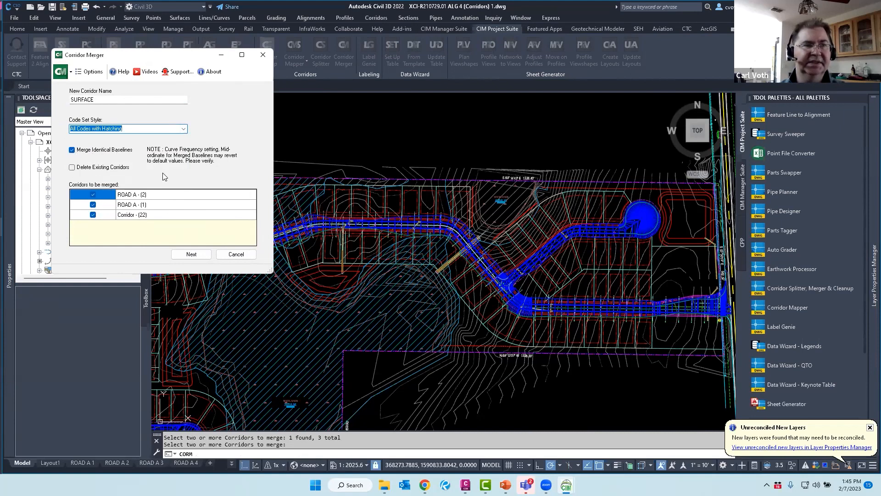
click(192, 257)
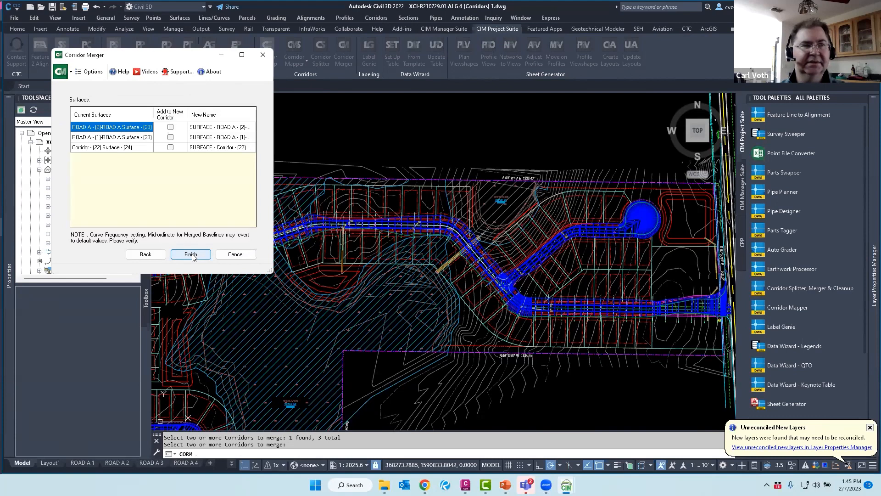
- Try to merge the three corridors with all three of their surfaces added to the new corridor
click(170, 127)
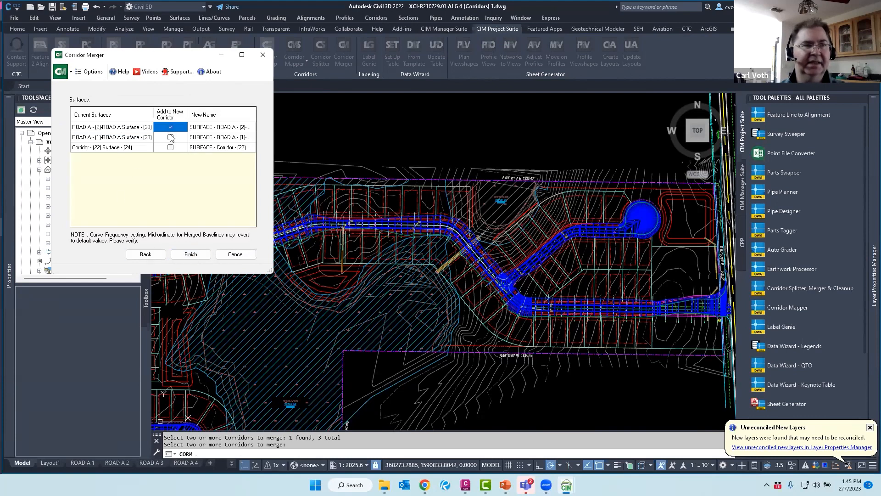
click(171, 137)
click(171, 147)
click(190, 254)
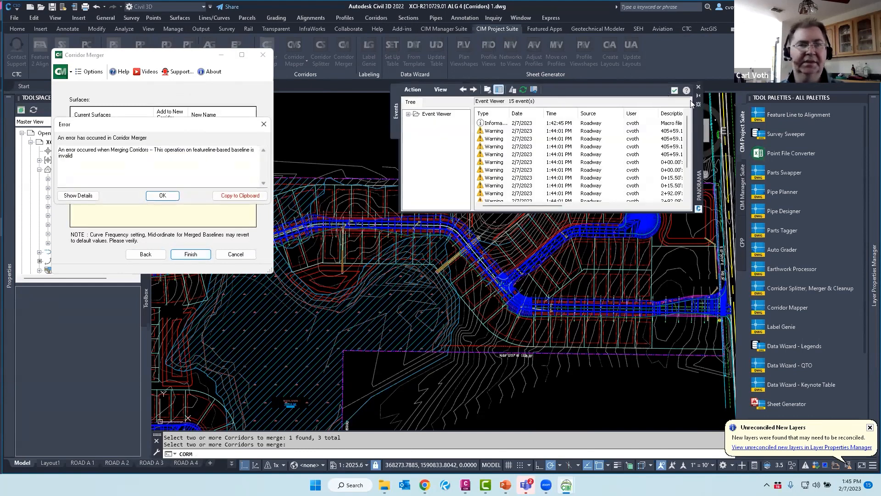
click(163, 195)
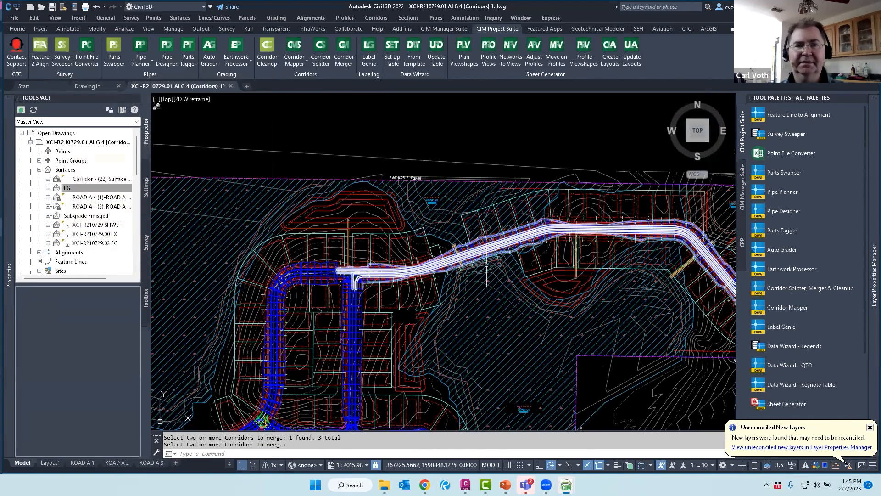
key(Escape)
key(Escape)
scroll(442, 278, down, 5)
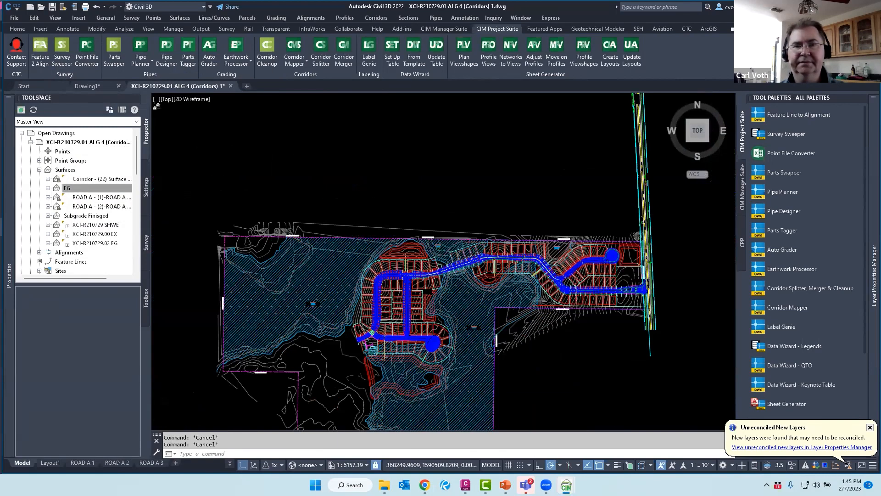
scroll(534, 309, up, 5)
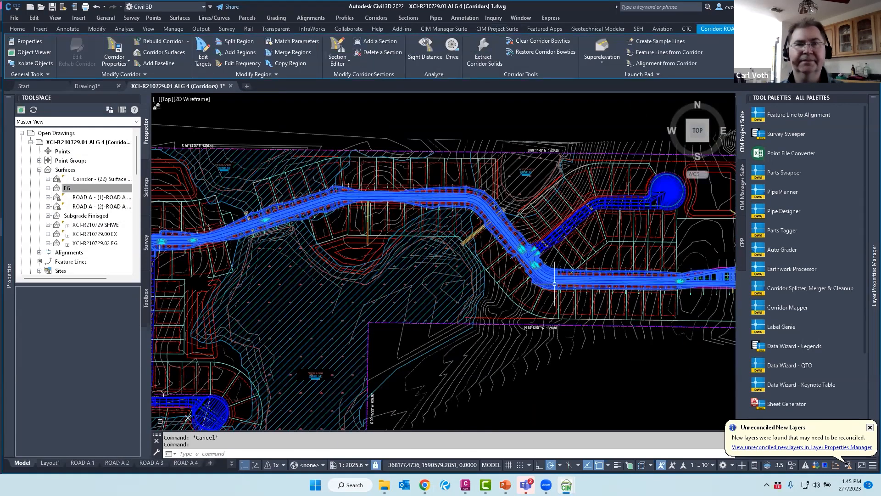
scroll(296, 222, up, 5)
click(295, 221)
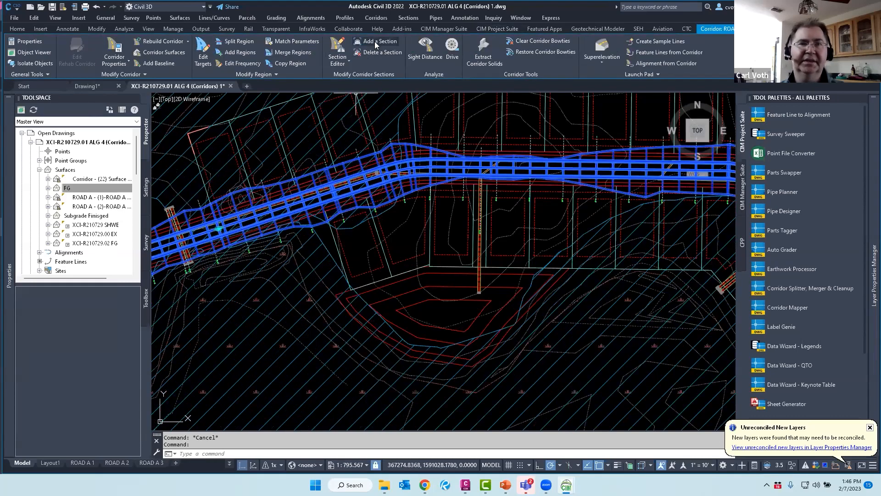
click(237, 42)
key(Escape)
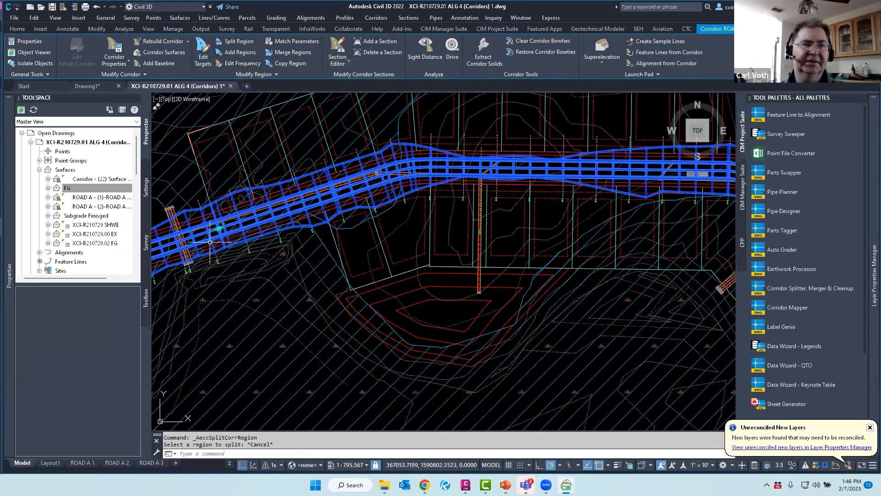
scroll(348, 237, down, 3)
scroll(381, 234, up, 4)
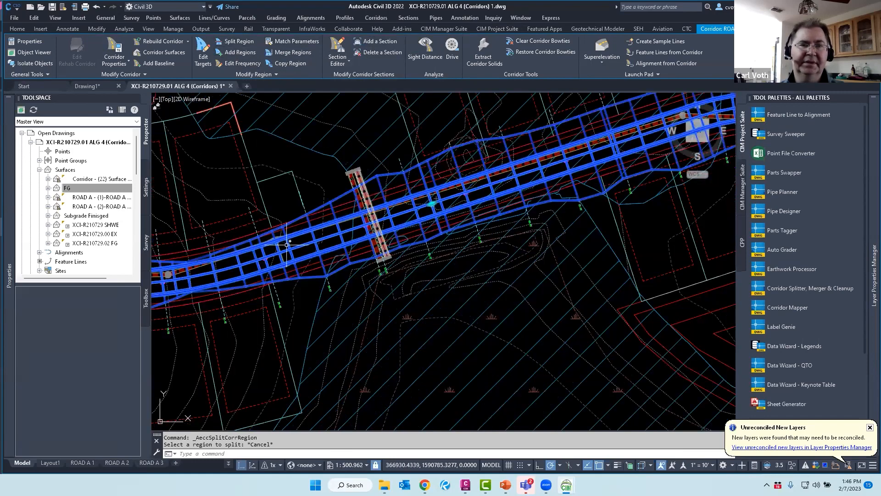
key(Escape)
key(Escape)
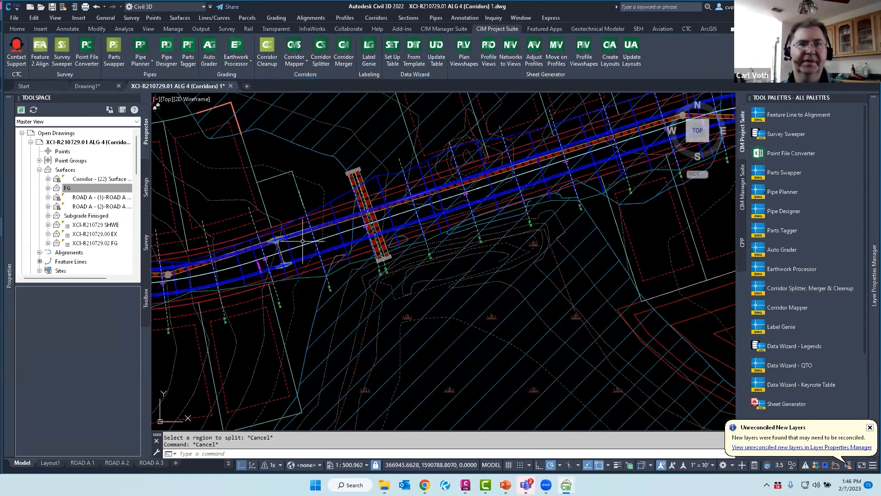
click(317, 207)
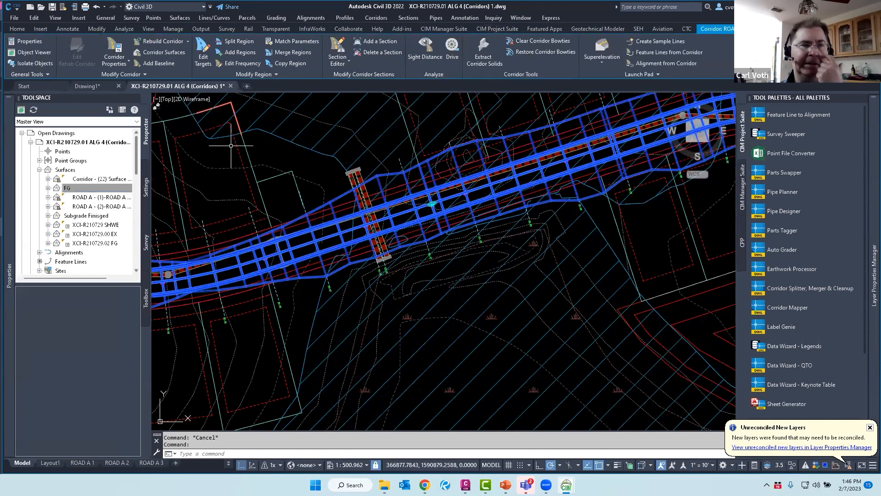
click(203, 53)
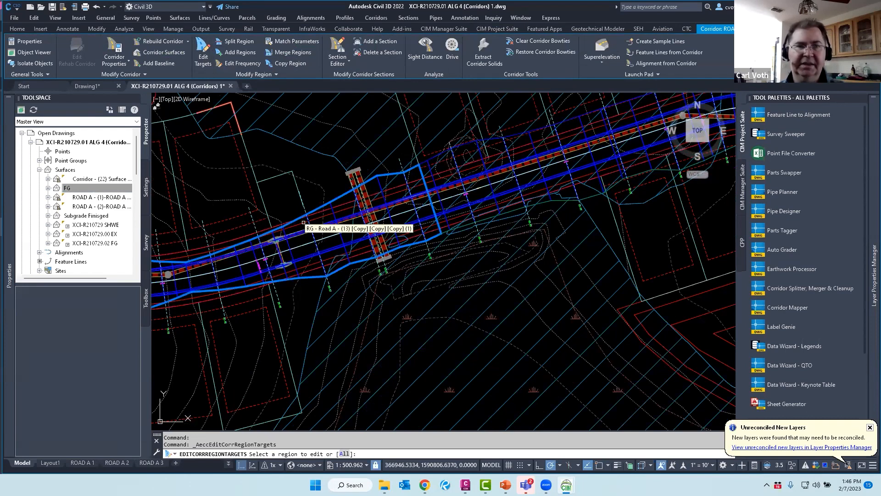
key(Escape)
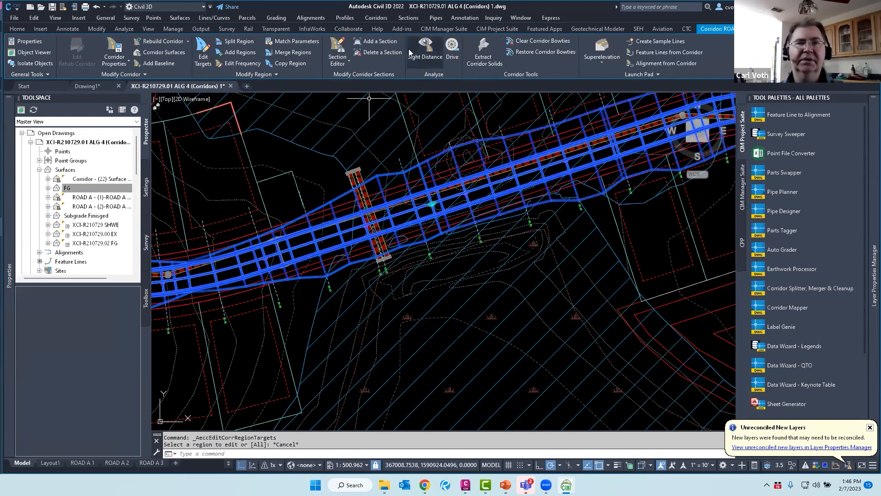
- Start the Corridor Splitter on ROAD A - (1) and assign region RG - Road A - (13) [Copy] [Copy] [Copy] (1) to the new corridor
click(494, 28)
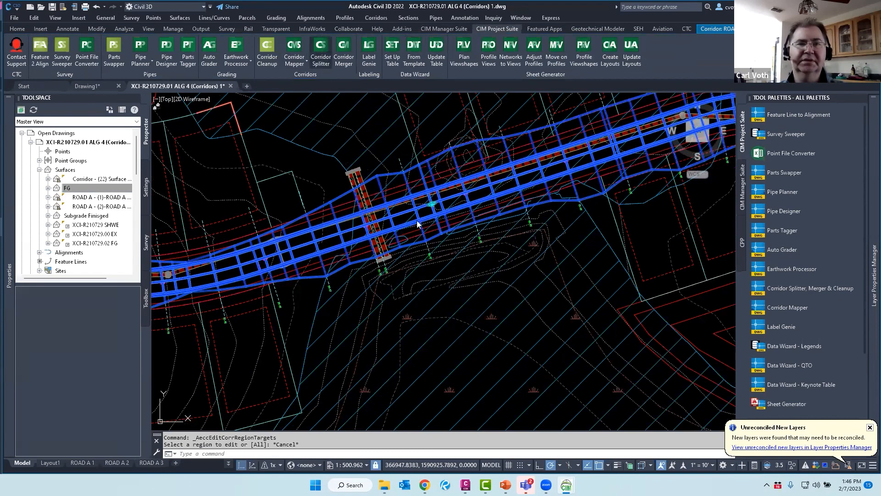
text(CORS)
key(Return)
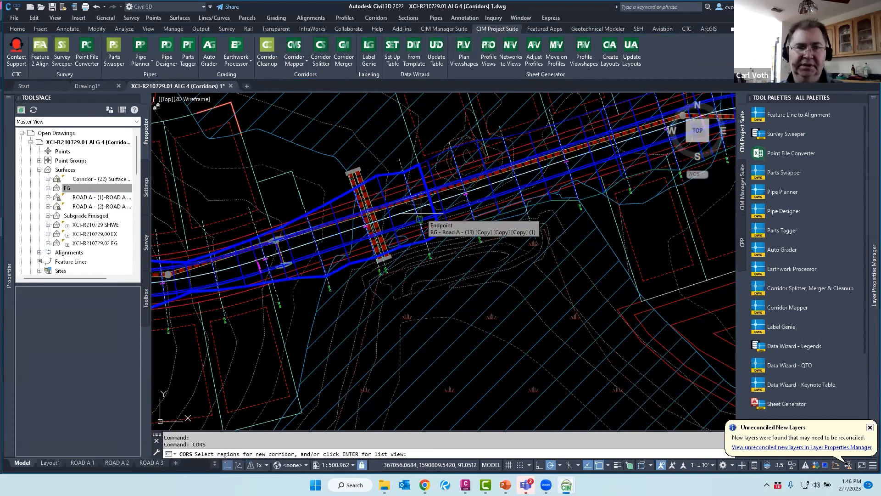
click(421, 214)
scroll(312, 233, down, 4)
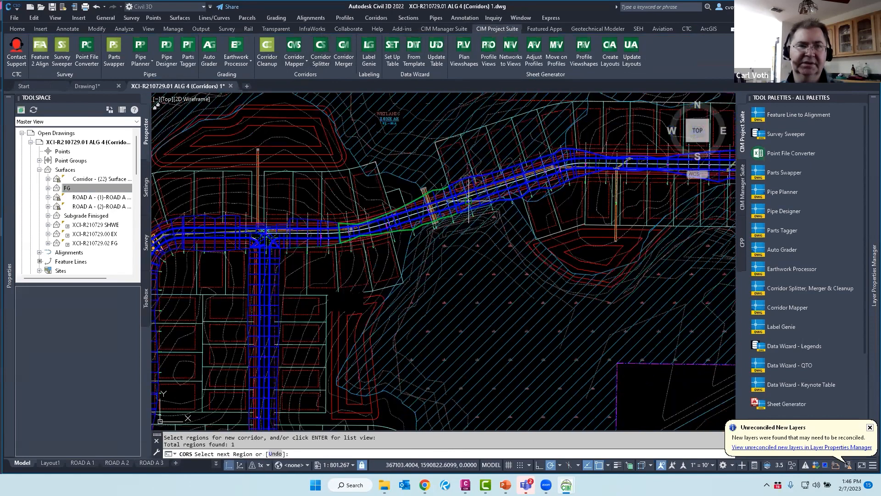
right_click(435, 201)
click(458, 206)
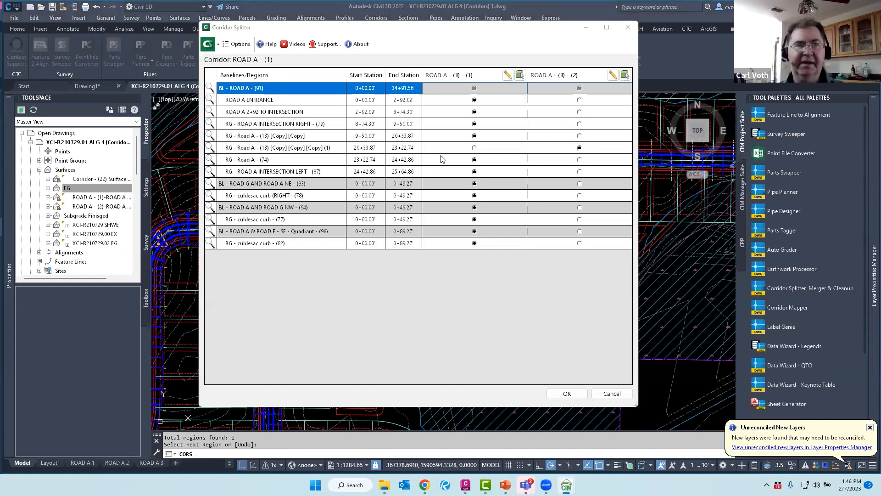
- Add regions RG - Road A - (74) and RG - culdesac curb - (82) to the ROAD A - (1) - (2) split corridor
click(624, 75)
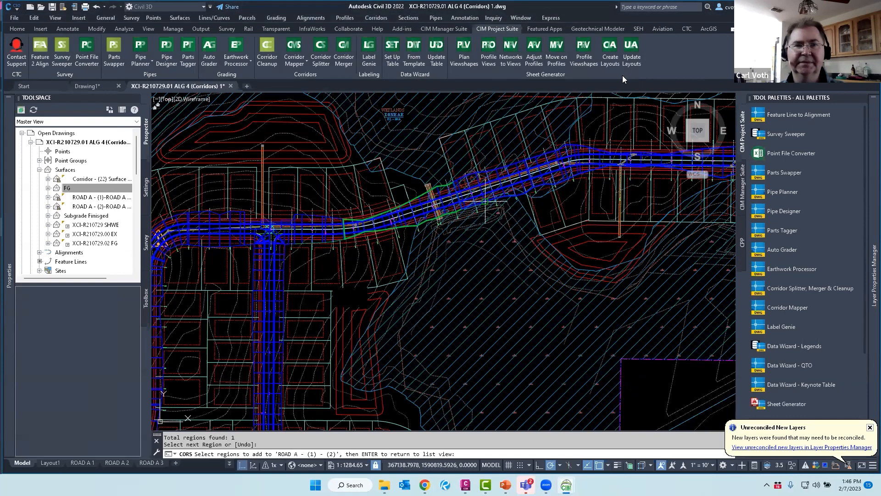
click(303, 234)
click(241, 228)
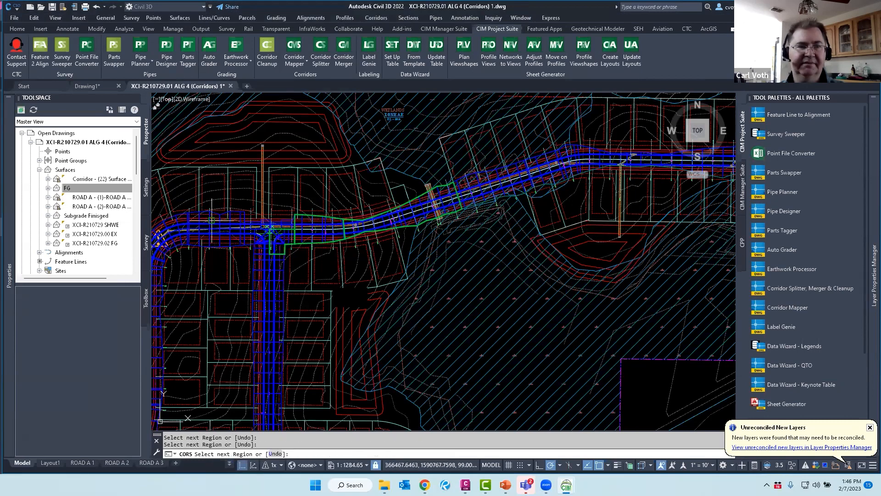
key(F3)
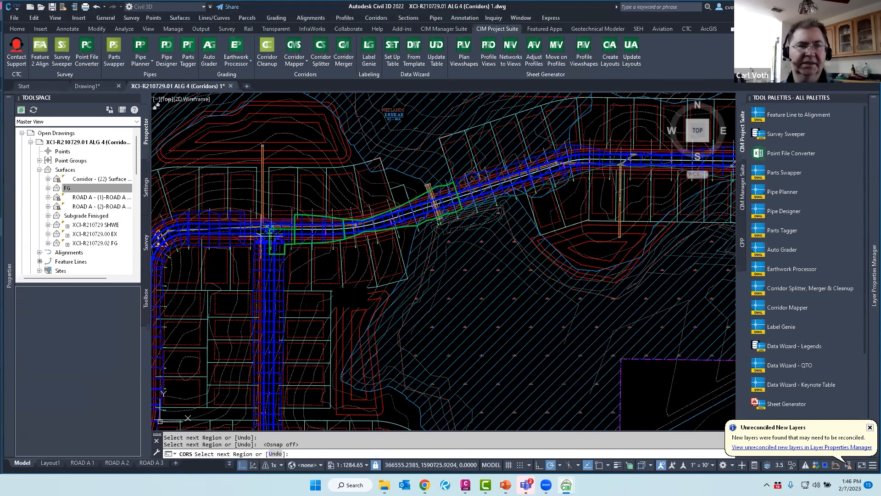
right_click(266, 230)
click(298, 234)
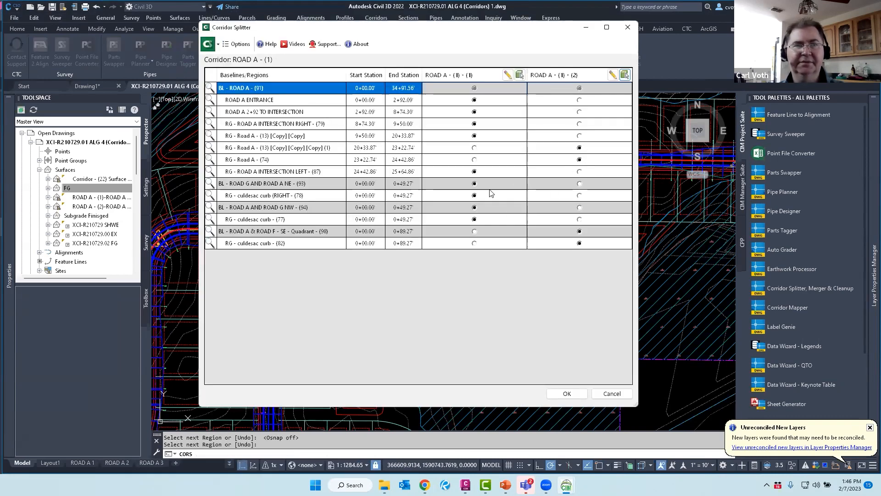
- Add region RG - ROAD A INTERSECTION LEFT - (87) to the ROAD A - (1) - (2) corridor and carry out the split
click(580, 172)
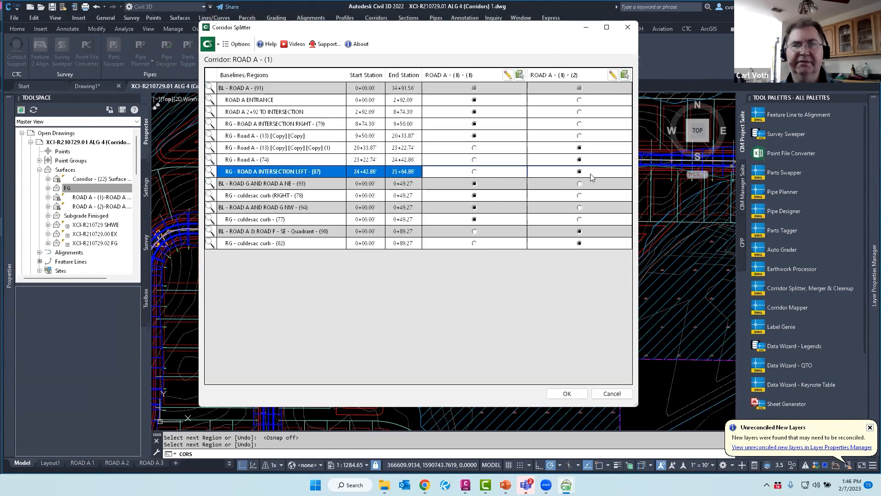
click(567, 393)
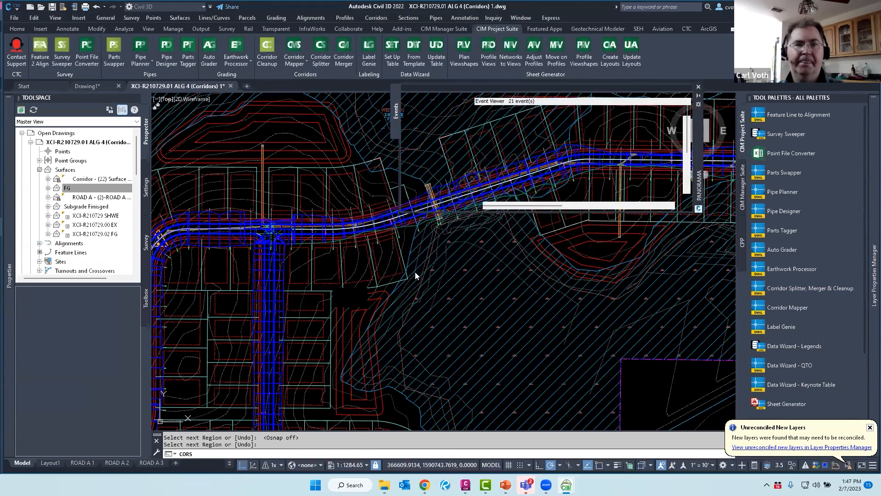
click(698, 96)
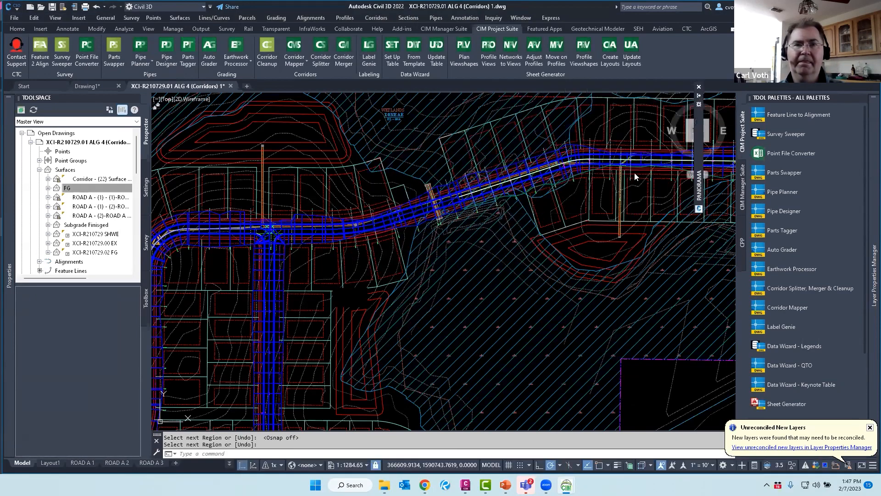
key(Escape)
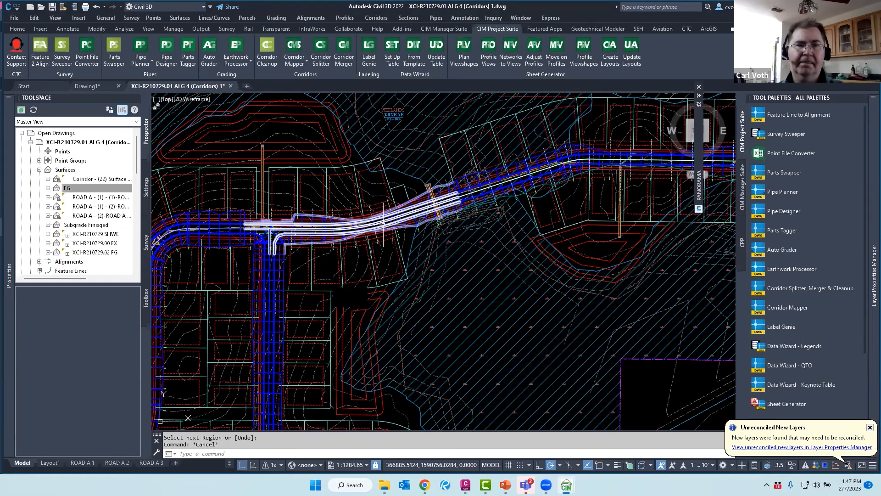
- Select the newly split corridor in the drawing to check its extent, and rebuild the out-of-date Corridor - (22)
click(383, 225)
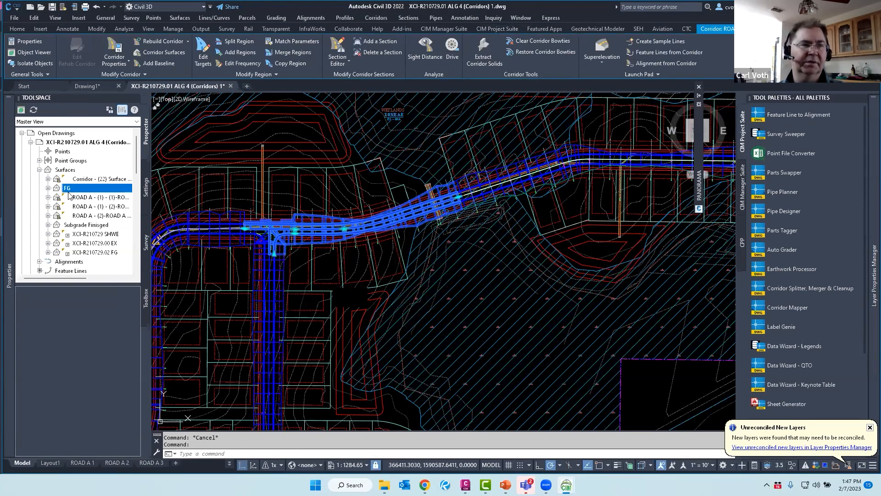
scroll(69, 195, down, 5)
click(39, 197)
click(98, 207)
right_click(110, 223)
click(129, 244)
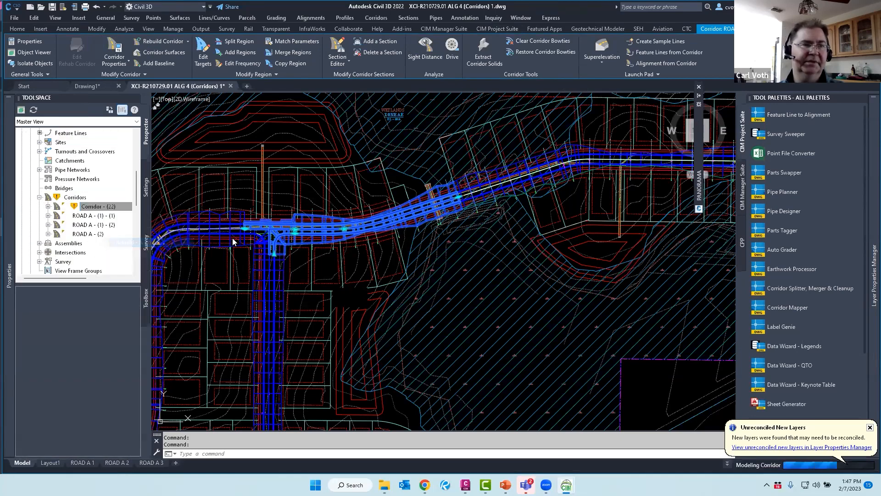
key(Escape)
key(Escape)
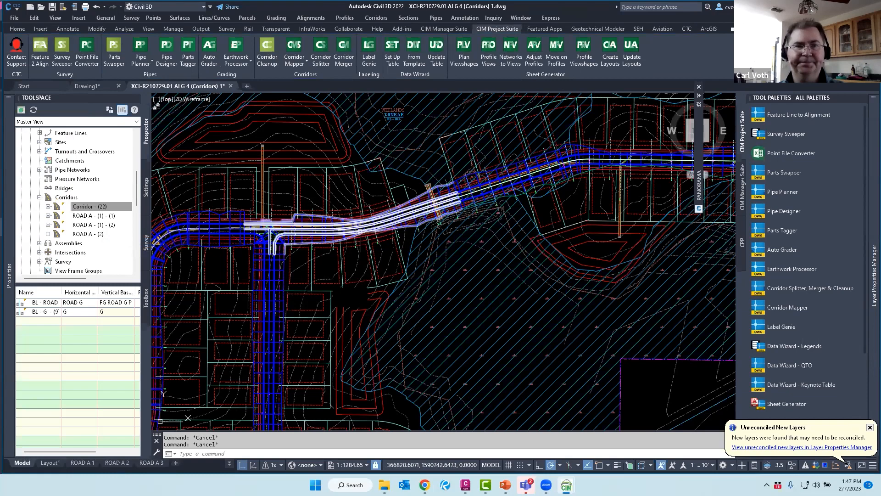
- Start creating a new TIN surface and name it FG 1
scroll(452, 263, down, 4)
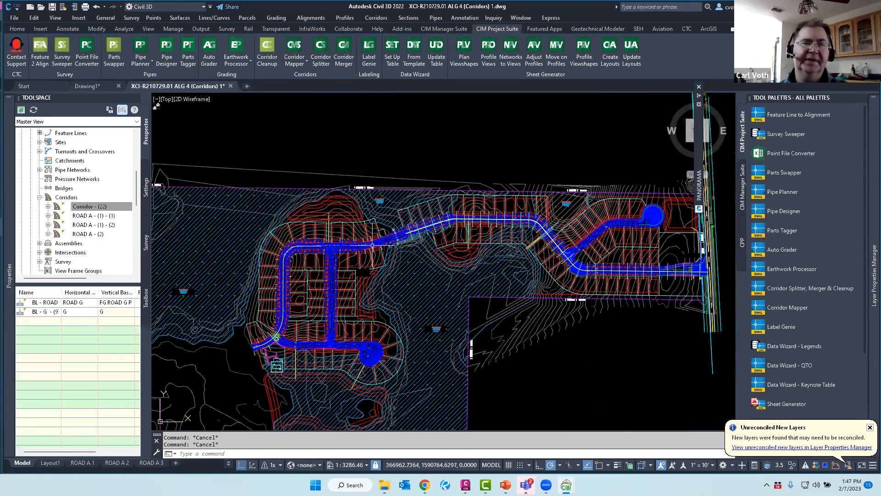
scroll(106, 197, up, 3)
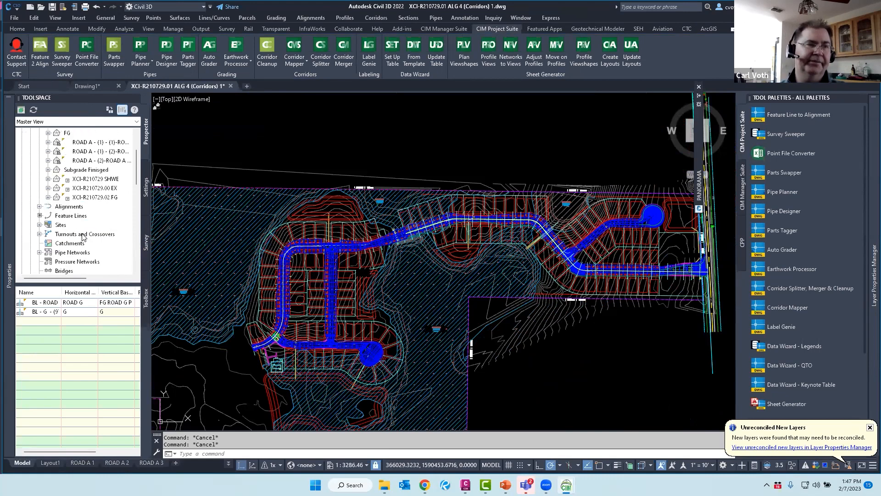
scroll(84, 237, up, 2)
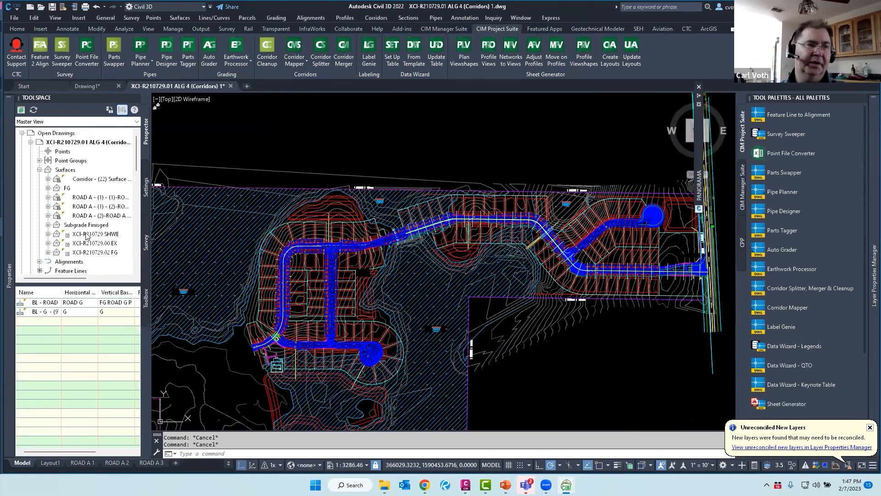
click(67, 171)
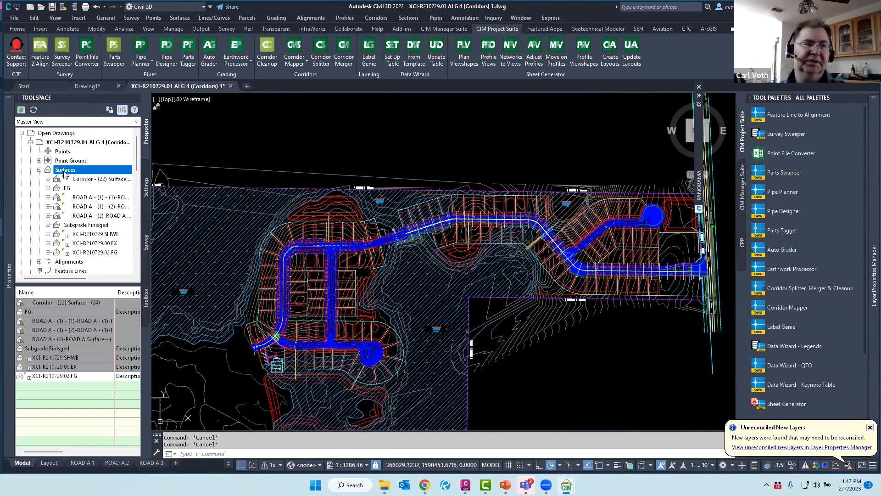
right_click(72, 174)
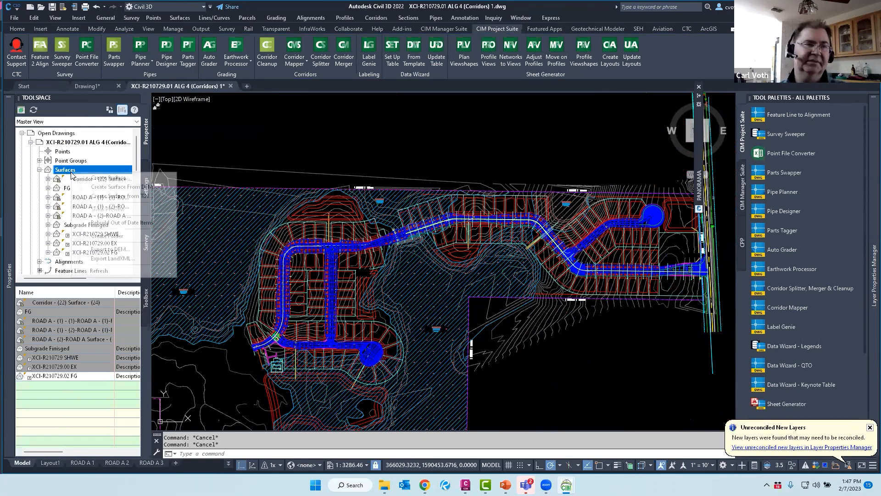
click(111, 179)
click(485, 171)
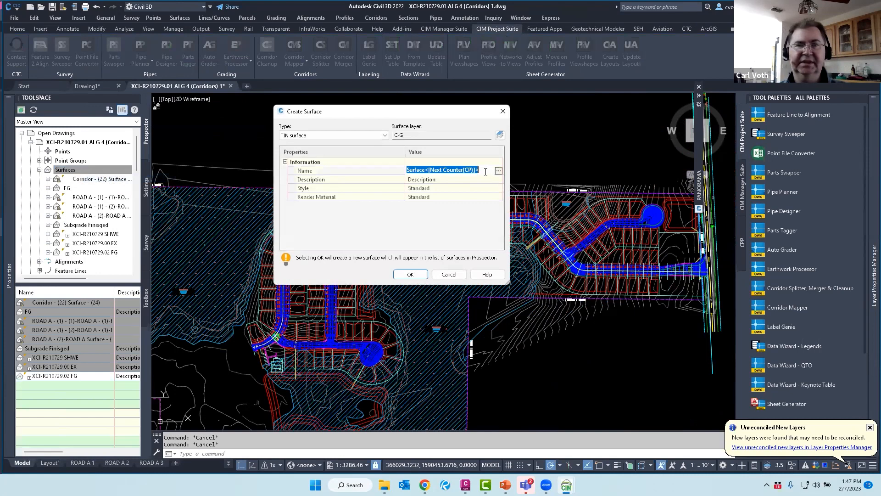
text(FG)
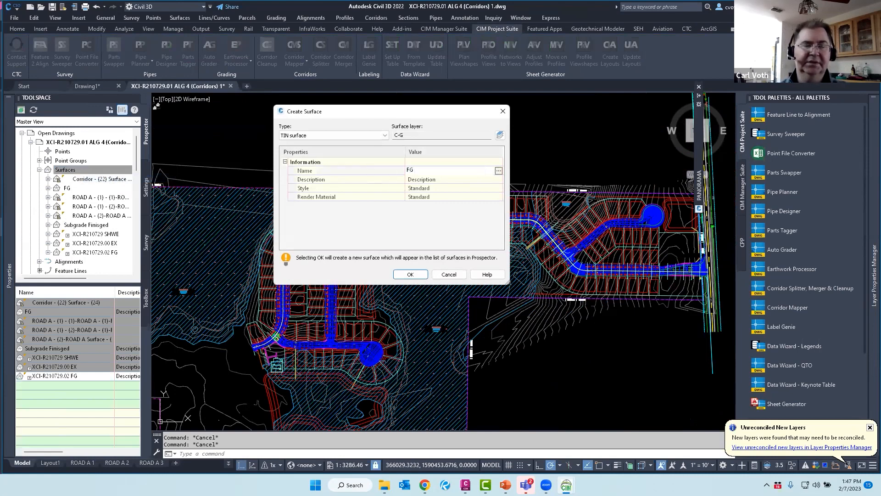
- Give the new surface the _TDProposed Contours (1' and 5') style and create it
click(459, 187)
click(478, 190)
click(498, 188)
click(447, 199)
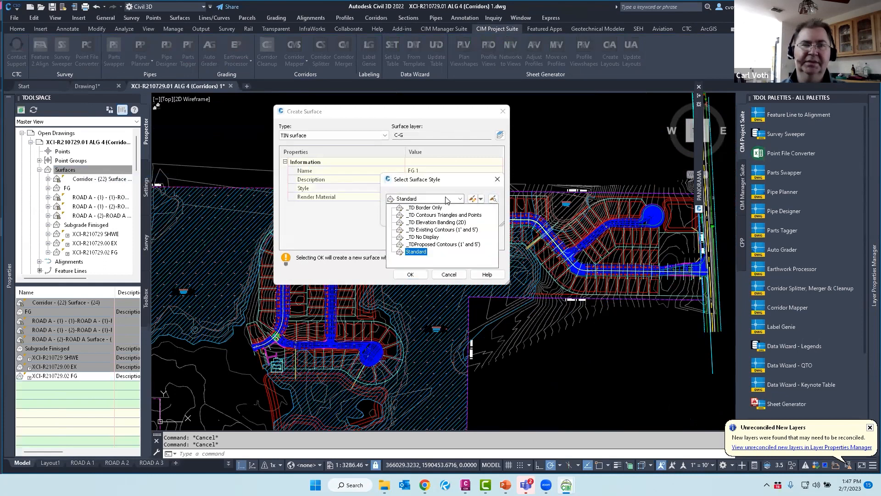
click(423, 244)
click(410, 274)
click(410, 274)
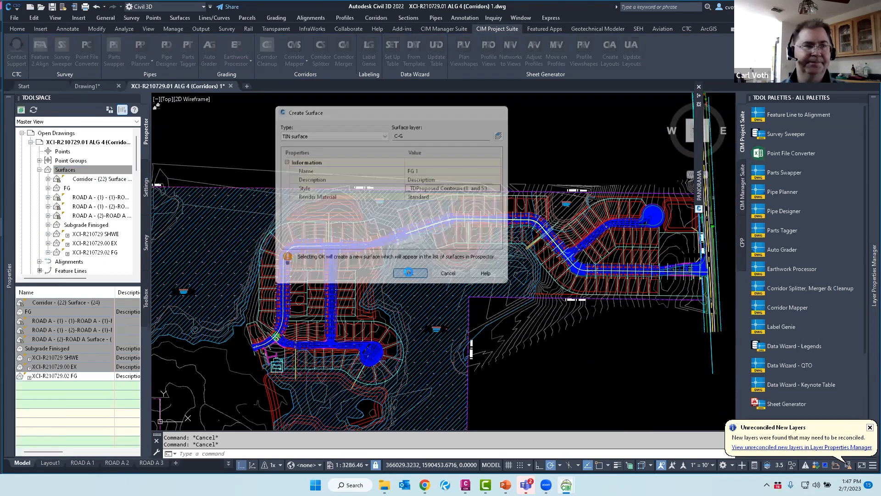
- Paste the ROAD A - (1) - (1), ROAD A - (1) - (2) and ROAD A - (2) corridor surfaces into surface FG 1
click(69, 198)
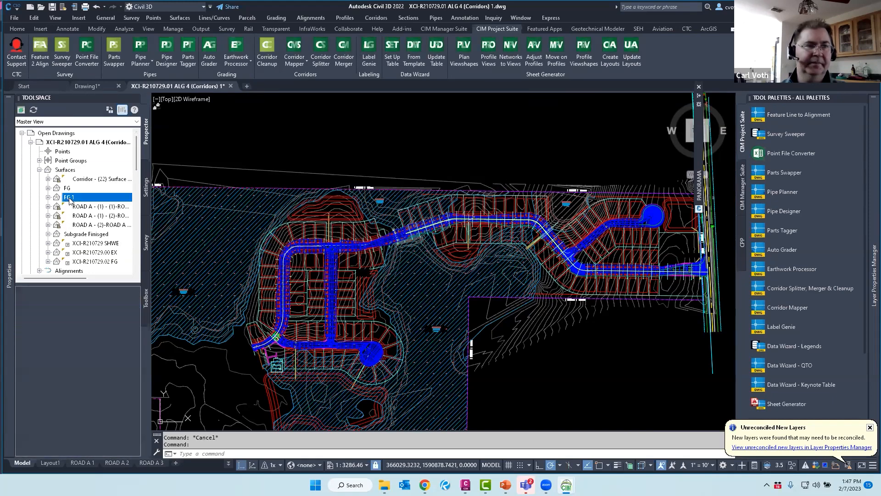
click(48, 197)
click(57, 225)
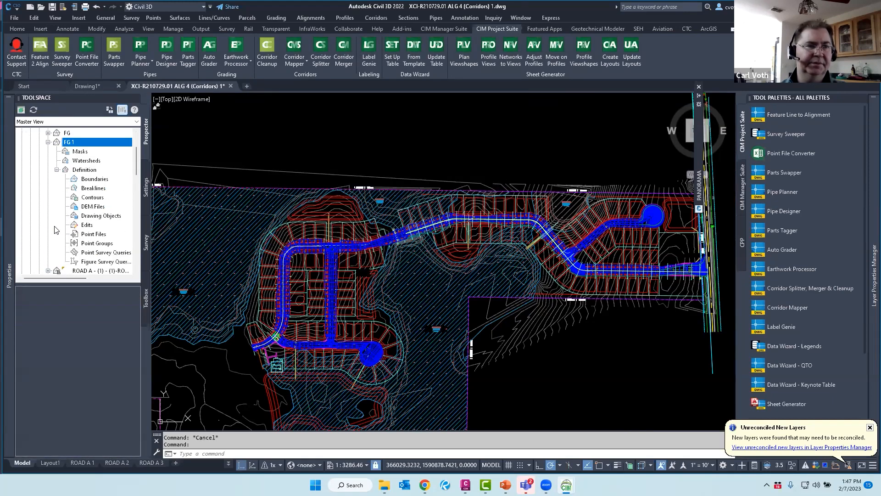
right_click(89, 227)
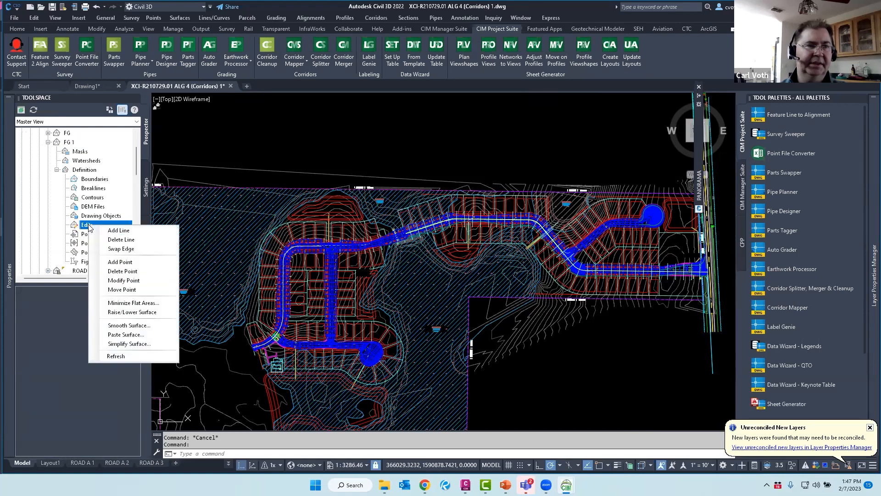
click(125, 334)
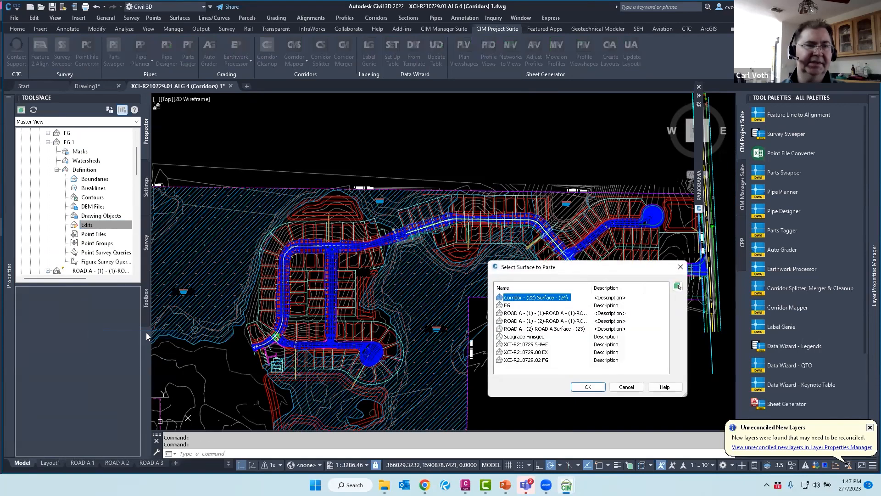
click(529, 313)
shift+click(526, 322)
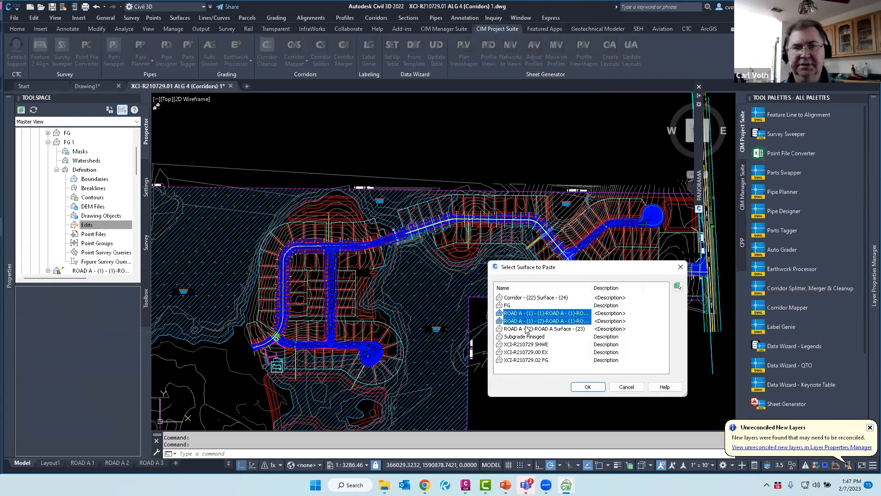
shift+click(527, 328)
click(588, 386)
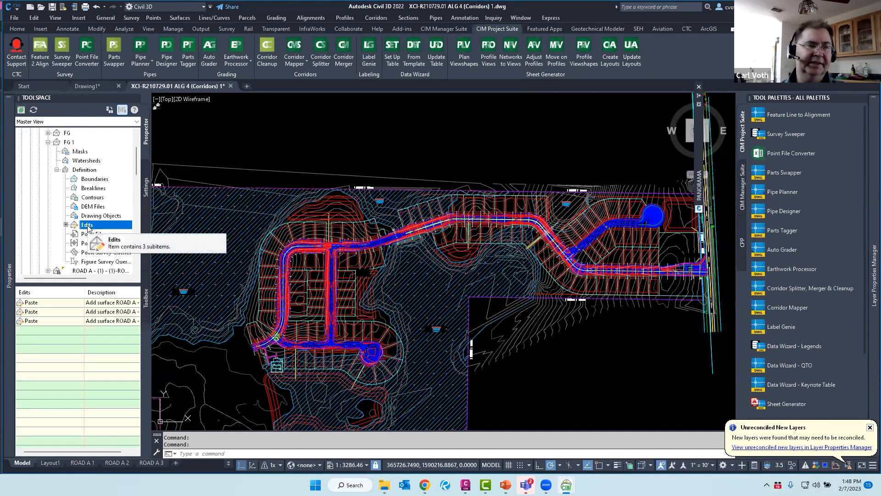
- Paste the Corridor - (22) Surface - (24) surface into FG 1 as well
right_click(86, 225)
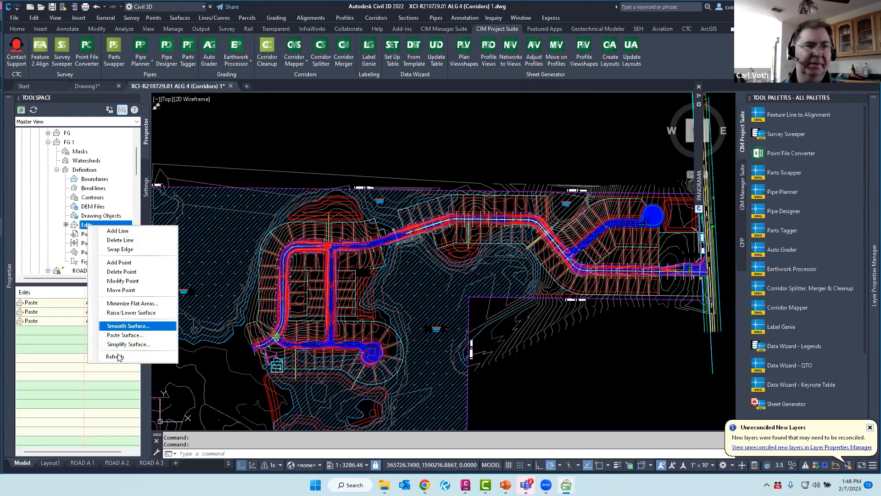
click(130, 336)
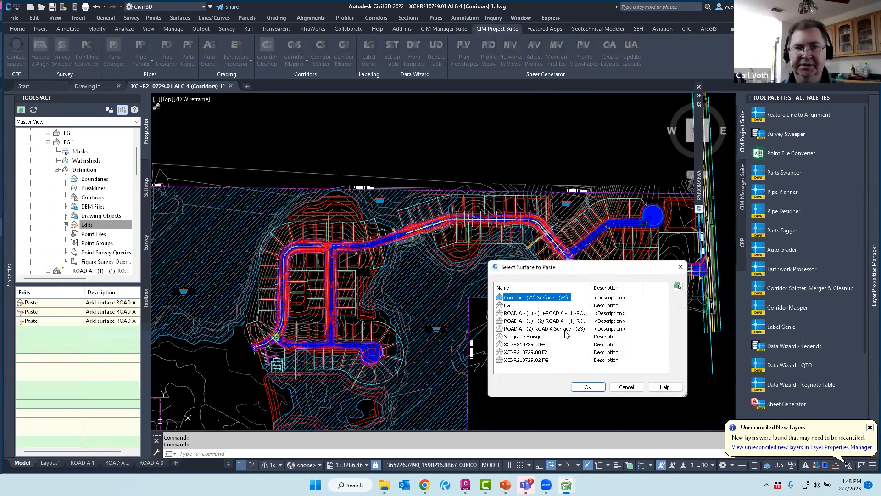
click(588, 388)
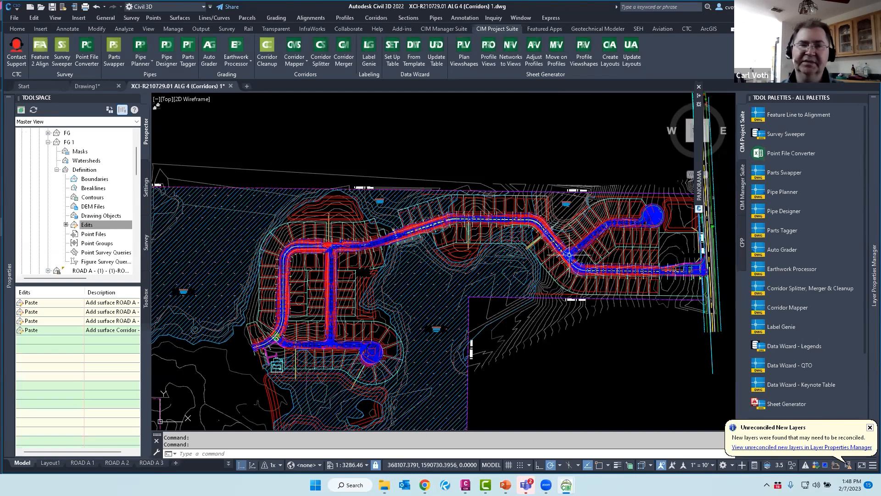
- Examine the pasted FG 1 contours at the road intersections, the cul-de-sac and the southwest end of ROAD A
scroll(572, 233, up, 8)
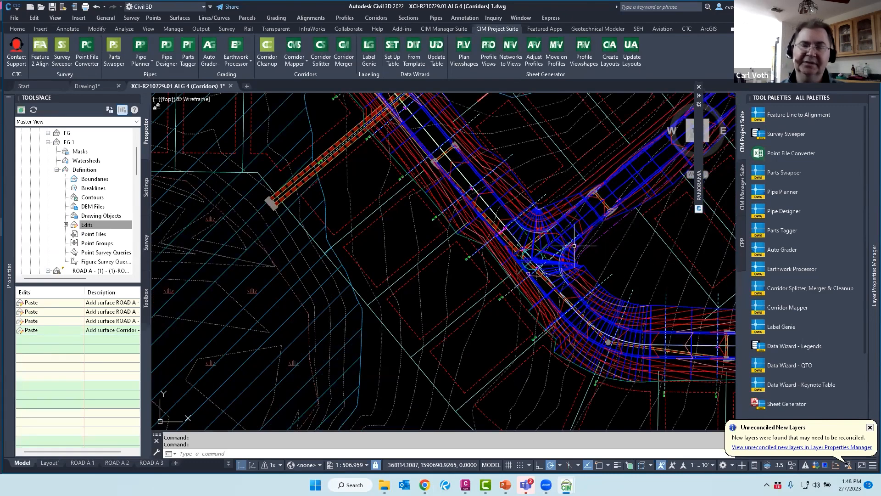
mouse_move(574, 244)
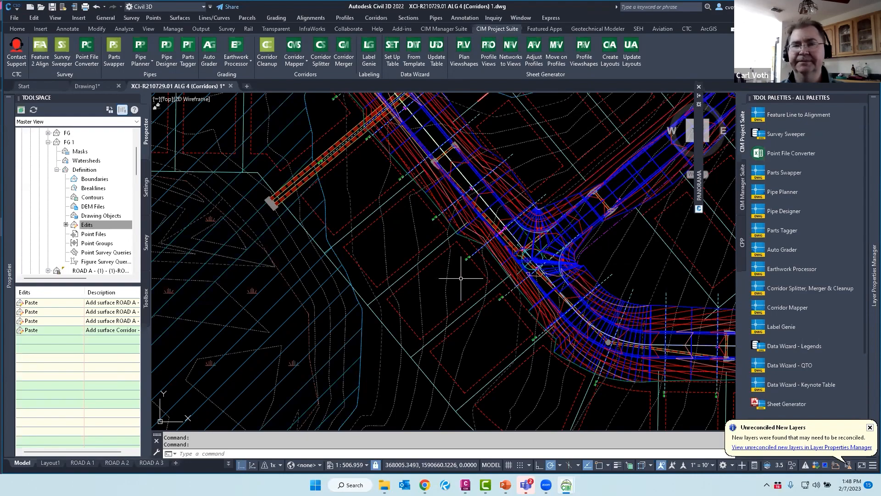
scroll(461, 278, down, 5)
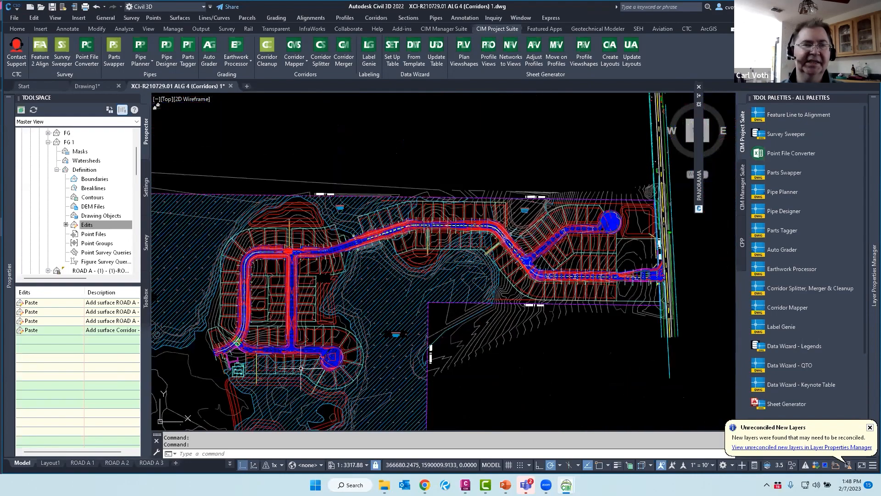
scroll(300, 367, up, 4)
scroll(266, 268, up, 4)
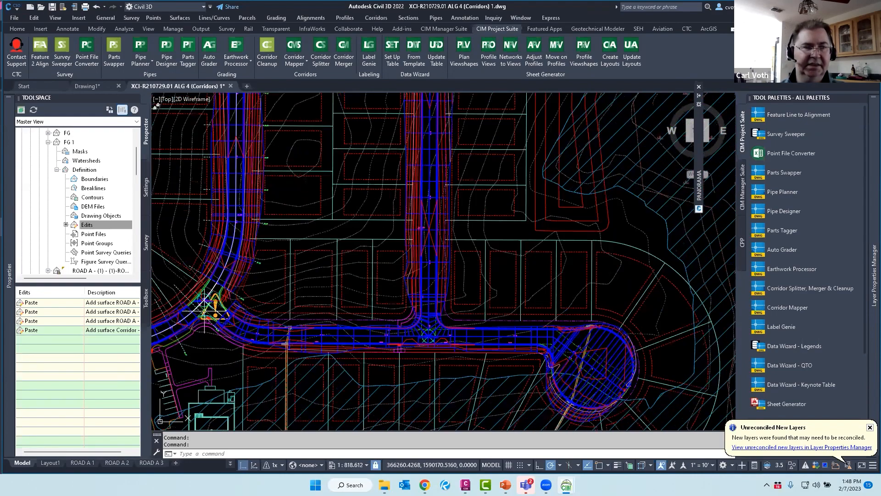
key(Escape)
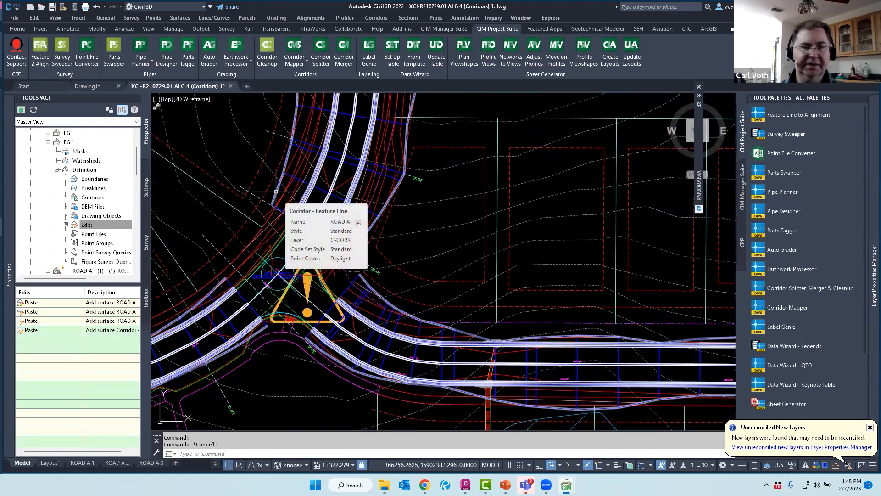
scroll(298, 231, down, 5)
key(Escape)
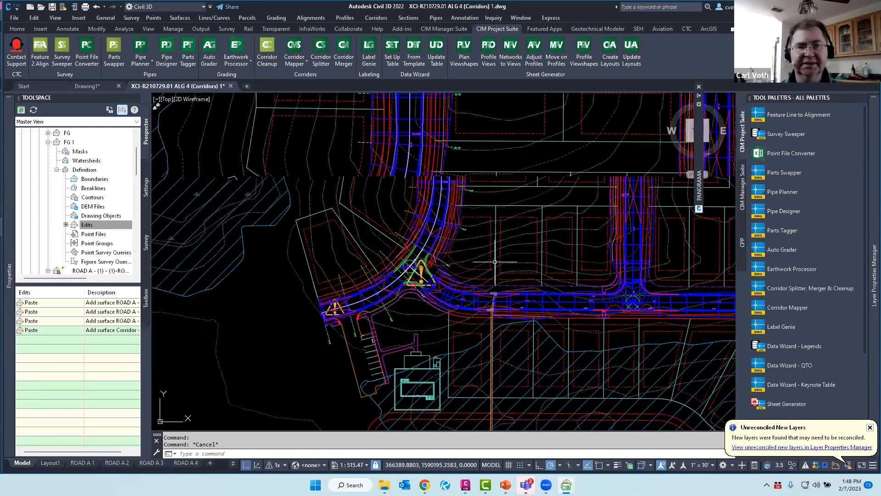
- Draw a closed polyline around all the road corridors, starting at the southwest end of ROAD A and passing both cul-de-sacs
text(PL)
key(Return)
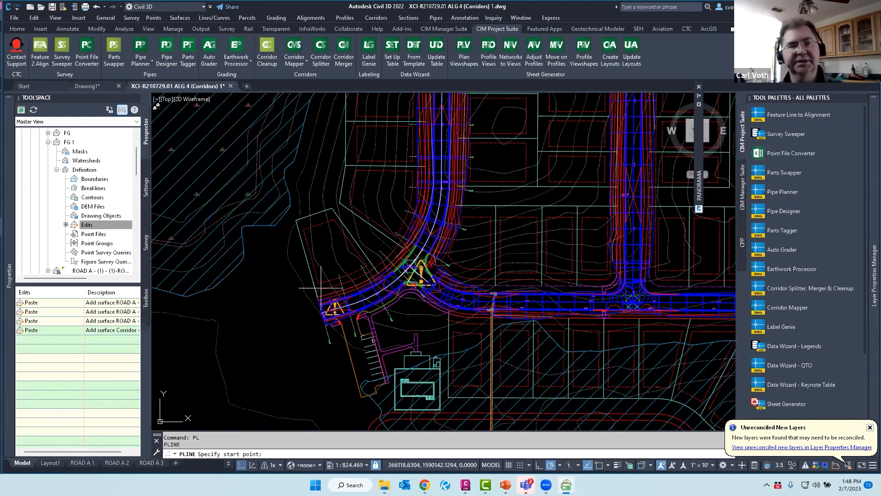
click(298, 298)
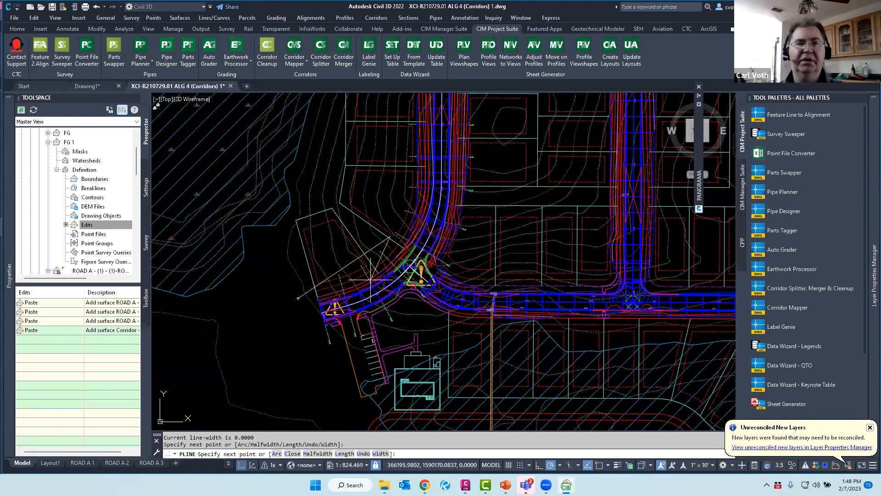
scroll(371, 280, down, 3)
scroll(382, 208, up, 2)
click(370, 202)
click(426, 143)
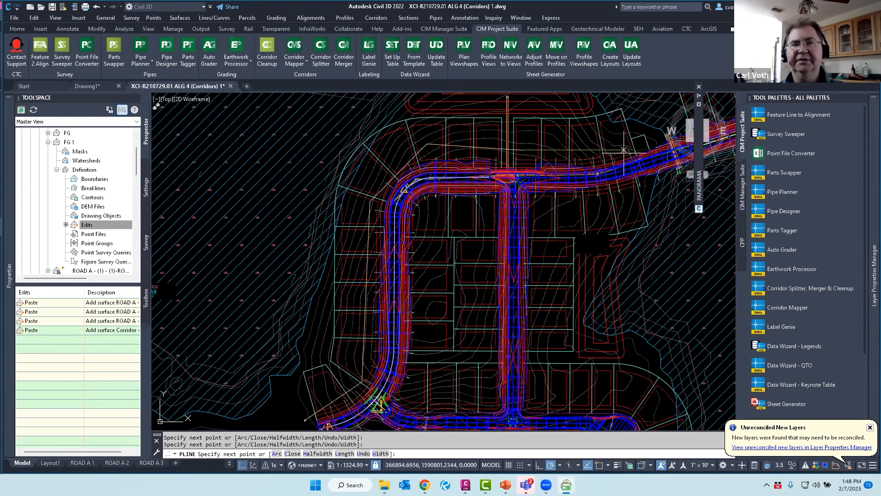
scroll(455, 180, down, 8)
scroll(537, 158, up, 5)
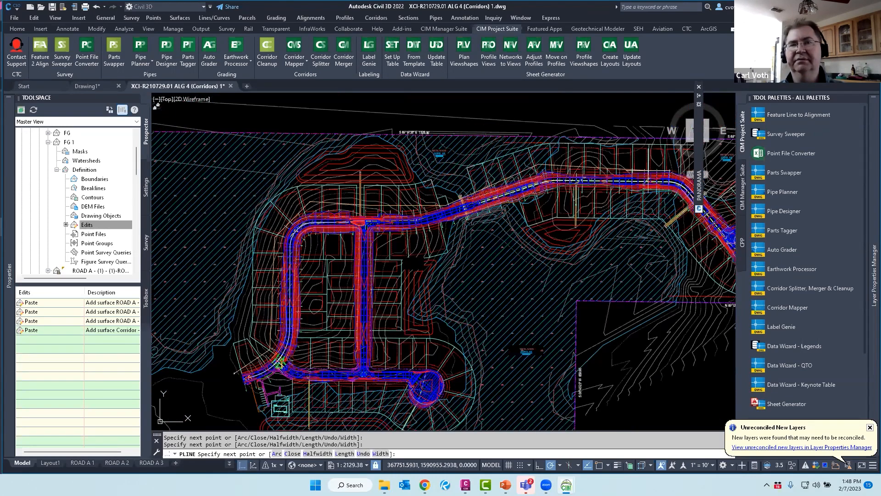
scroll(412, 189, down, 3)
scroll(497, 186, up, 3)
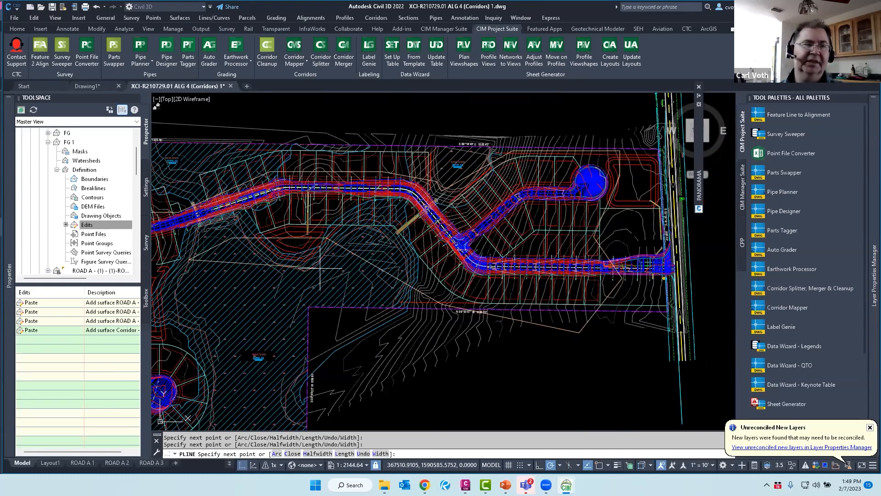
scroll(261, 273, down, 2)
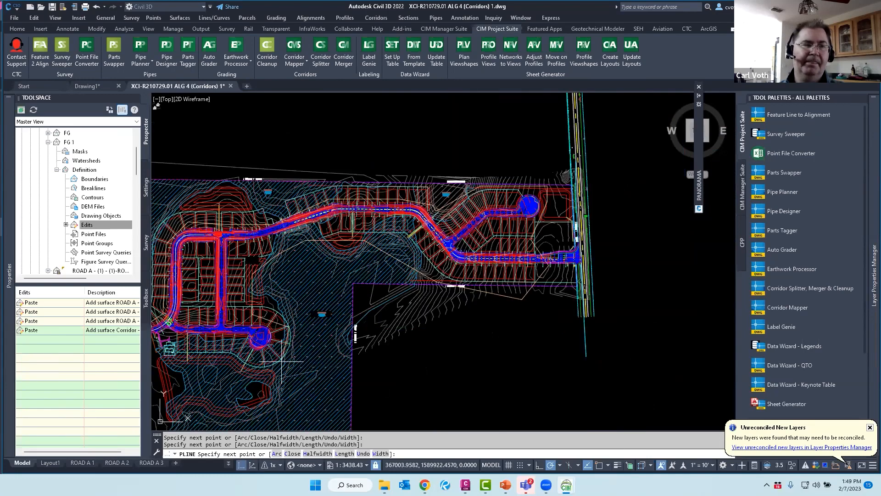
scroll(194, 358, down, 3)
scroll(229, 345, up, 8)
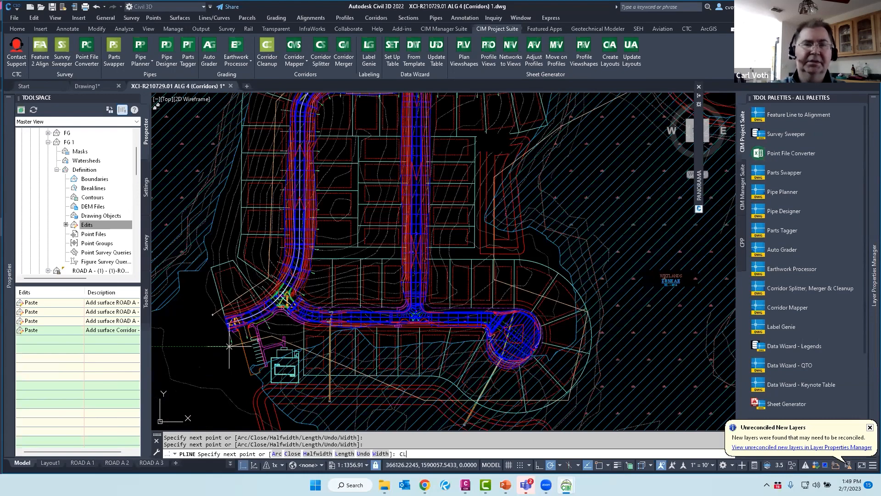
key(Escape)
- Add the polyline around the corridors to FG 1 as a Show boundary with non-destructive breakline enabled
click(86, 225)
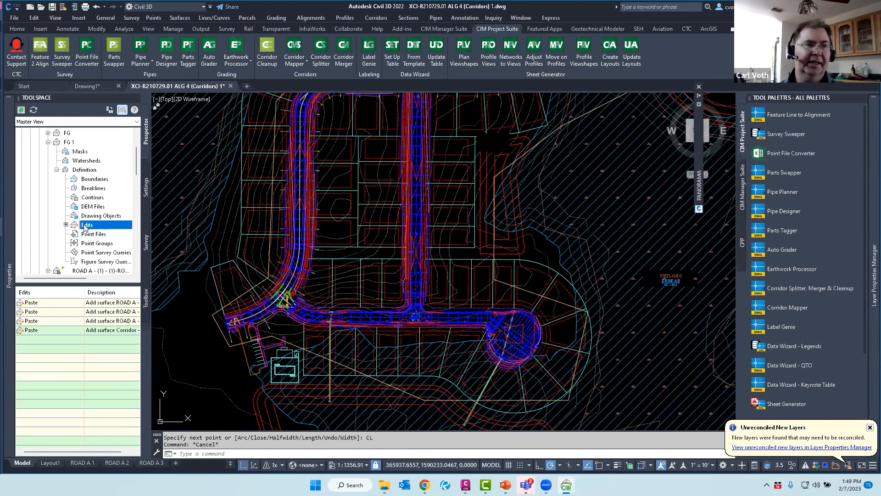
right_click(93, 179)
click(120, 180)
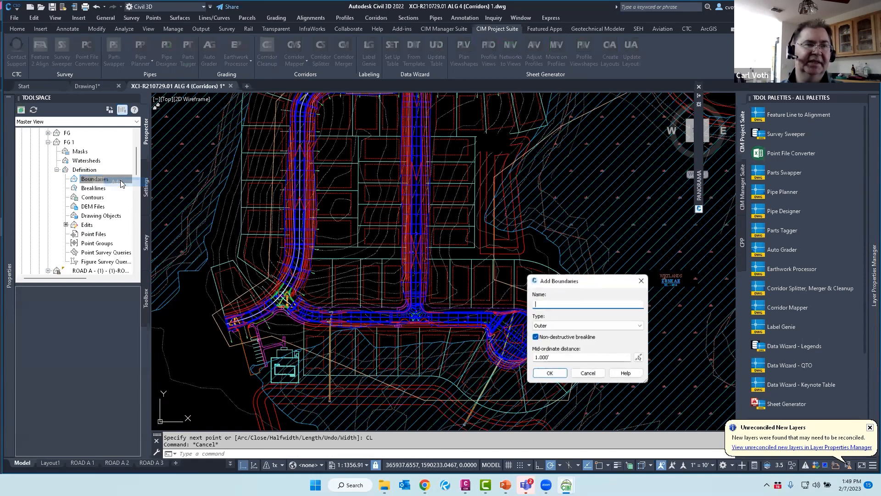
click(575, 326)
click(544, 343)
click(550, 373)
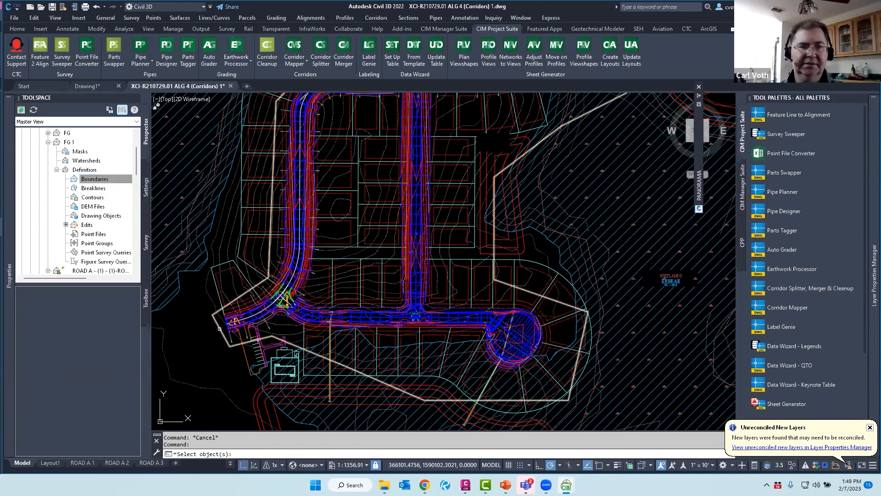
click(219, 334)
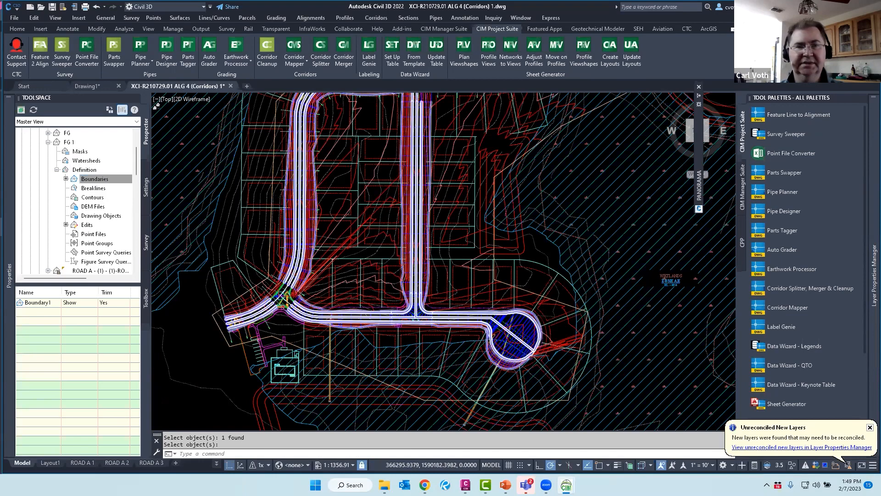
- Examine the FG 1 contours at the southwest intersection and along the corridors inside the new boundary
scroll(275, 293, up, 4)
scroll(241, 286, up, 4)
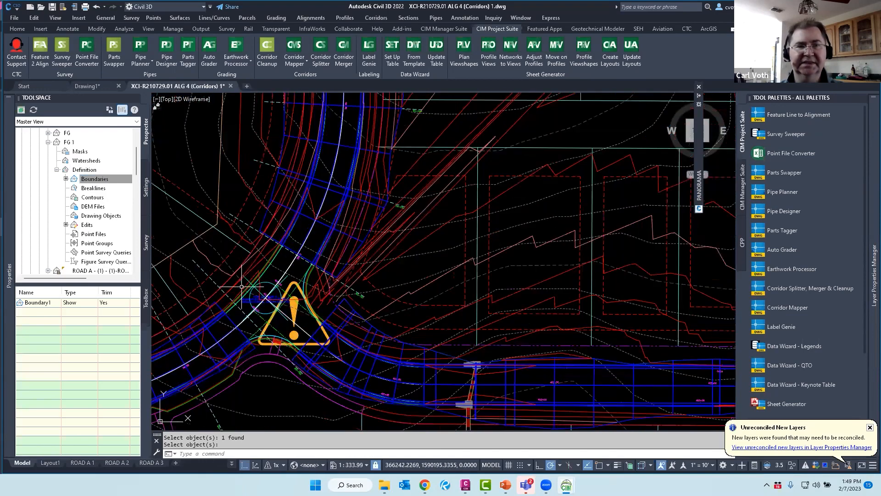
key(Escape)
click(266, 264)
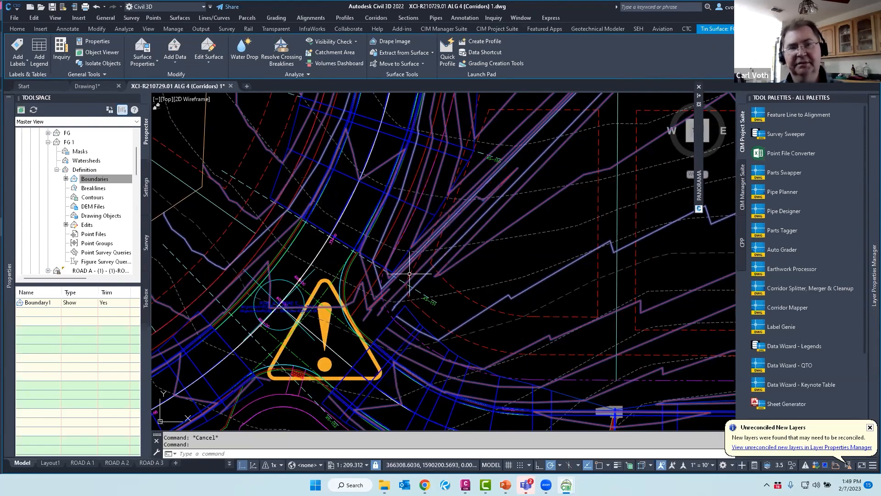
scroll(408, 289, down, 12)
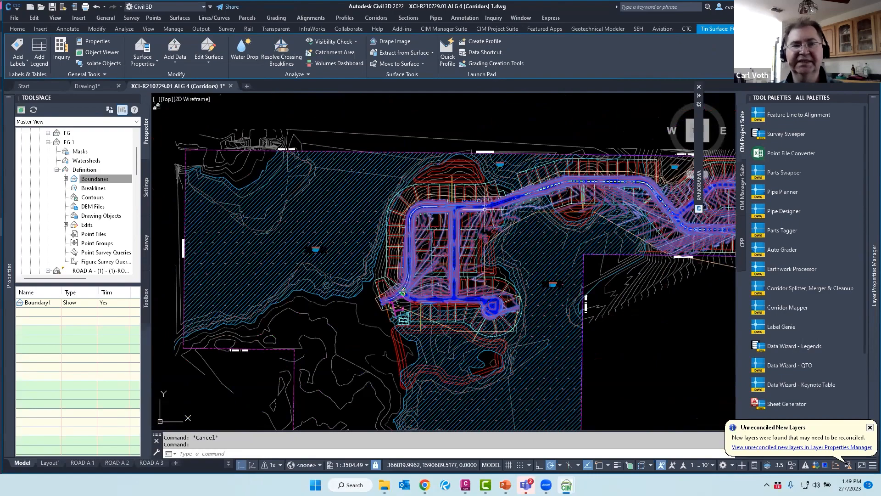
scroll(484, 209, up, 8)
scroll(530, 209, down, 10)
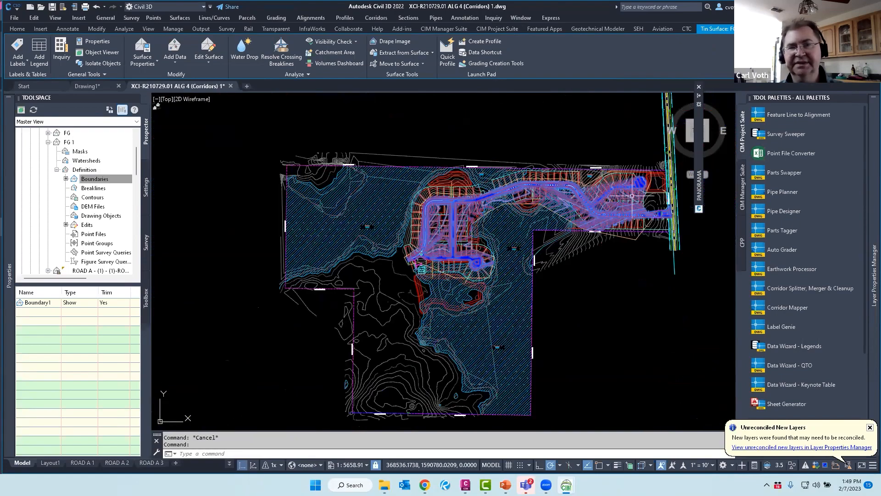
scroll(582, 280, up, 4)
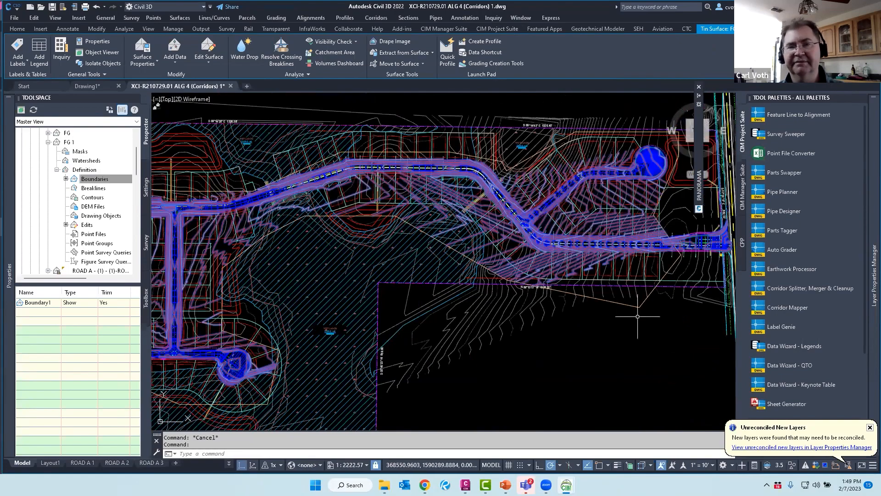
key(Escape)
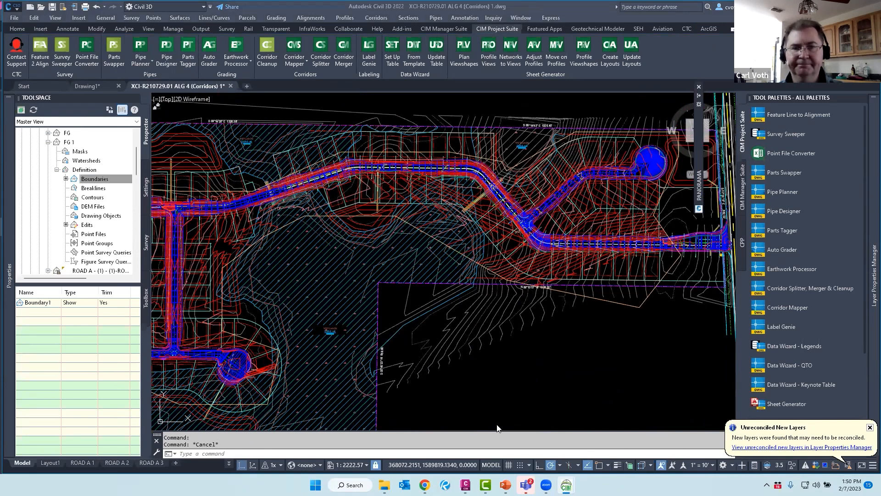
key(Escape)
- Locate the road assembly with the conditional cut and fill branches and hide the tool palettes to see it fully
scroll(465, 348, down, 4)
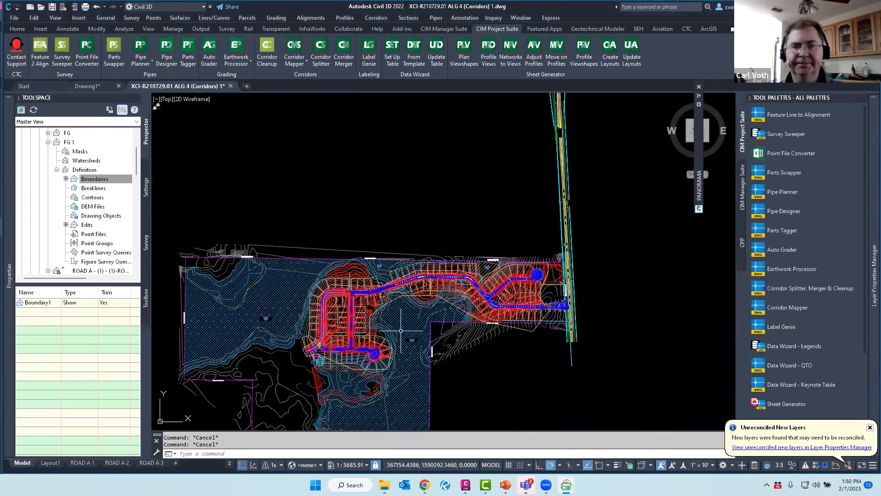
scroll(401, 330, down, 4)
scroll(400, 330, down, 4)
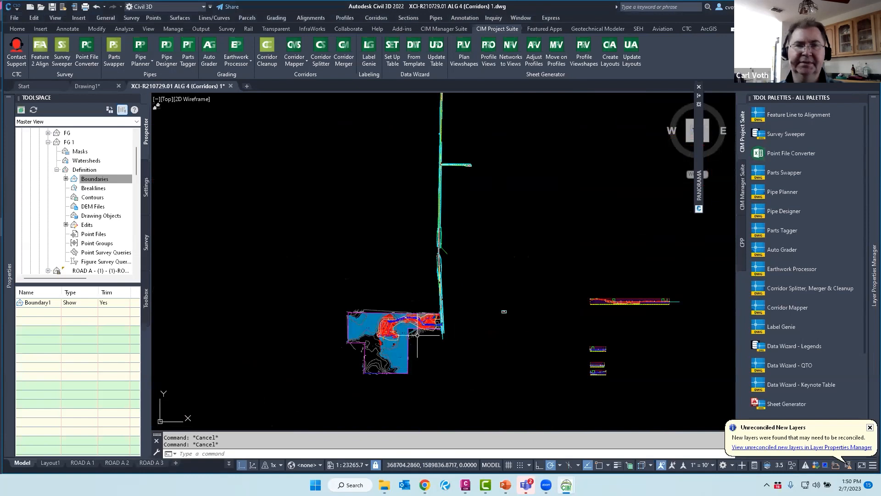
scroll(581, 118, up, 8)
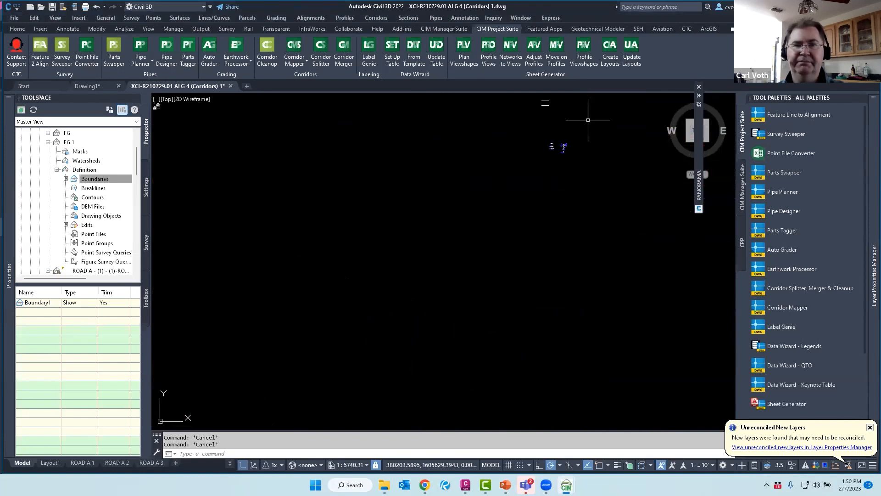
scroll(574, 136, up, 15)
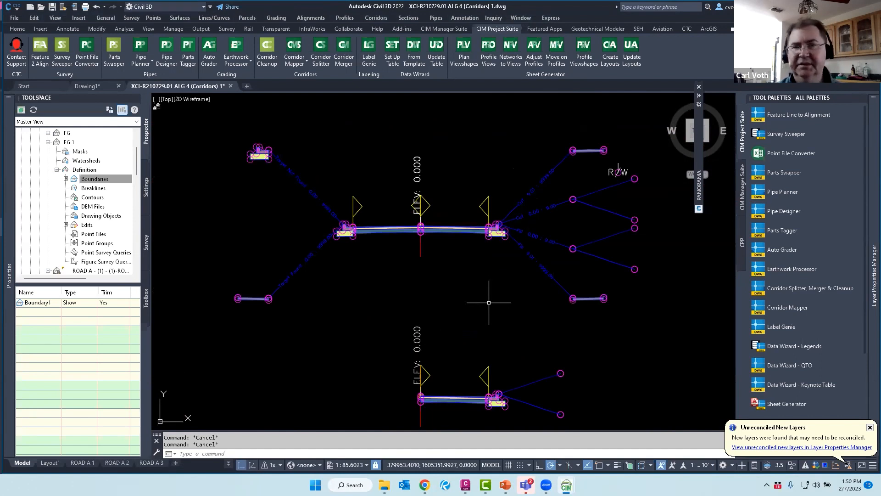
click(686, 231)
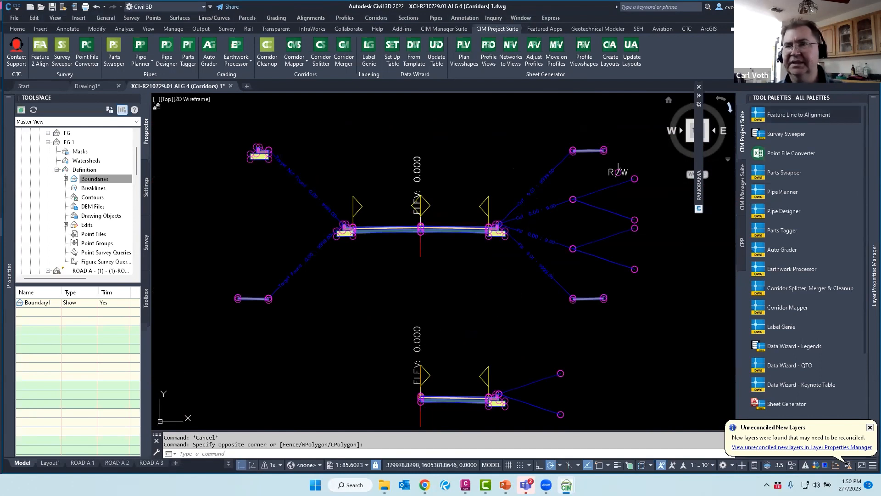
click(859, 98)
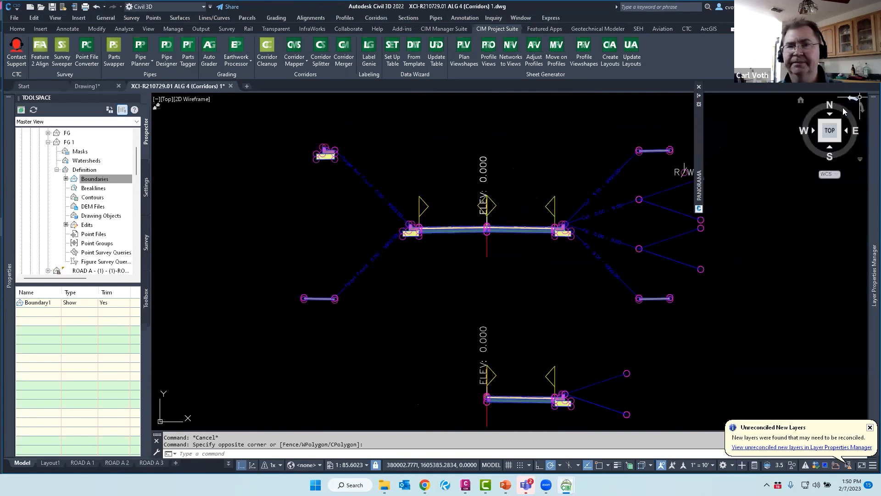
- Erase the two subassemblies attached to the outermost cut and fill conditions on the right side of the road assembly
scroll(530, 291, up, 2)
scroll(537, 295, down, 3)
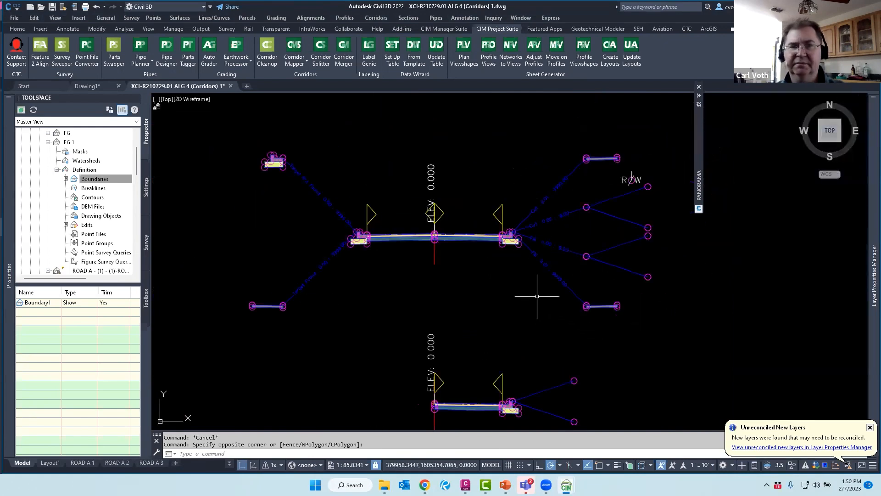
scroll(584, 254, up, 3)
key(Escape)
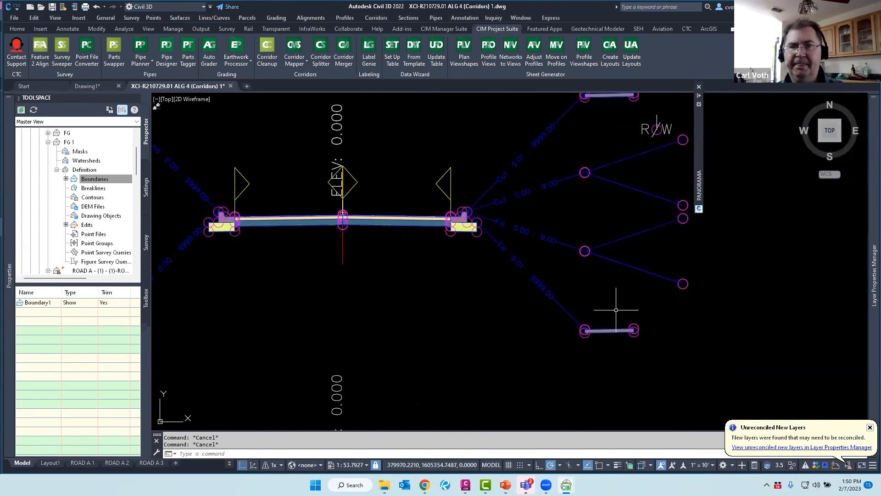
click(614, 330)
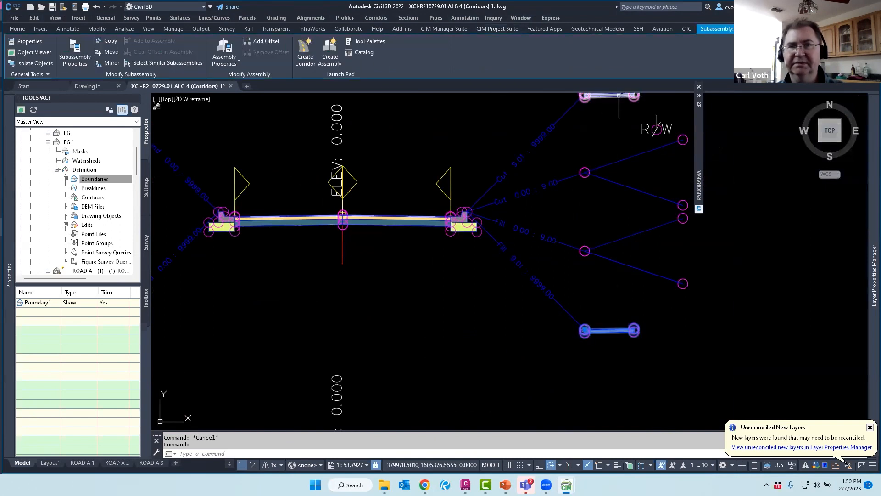
key(Delete)
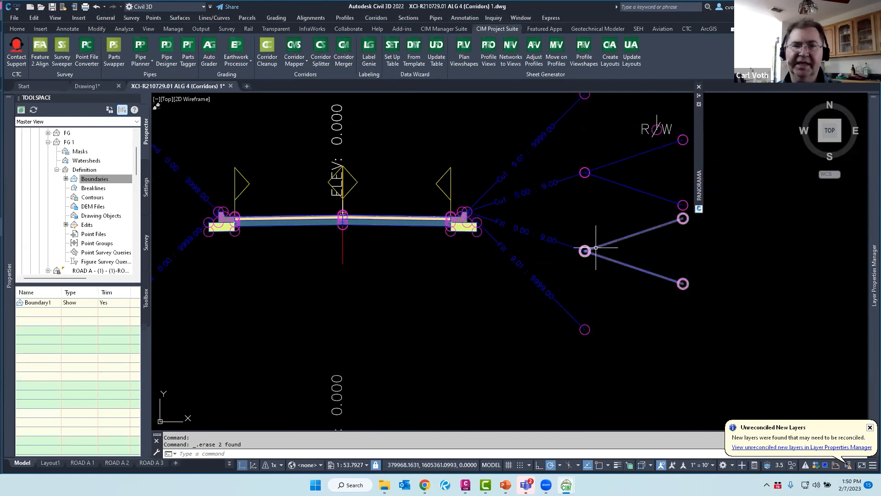
key(Escape)
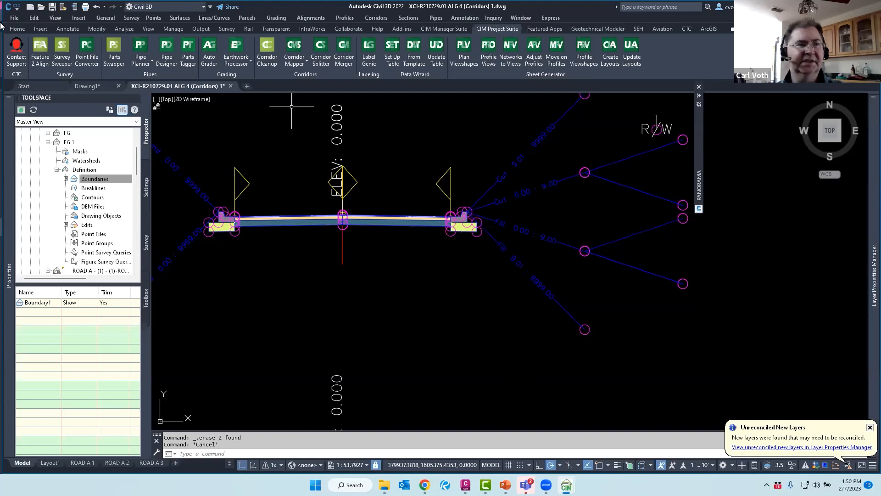
- Display the tool palettes again alongside the road assembly's cut and fill conditions
click(17, 29)
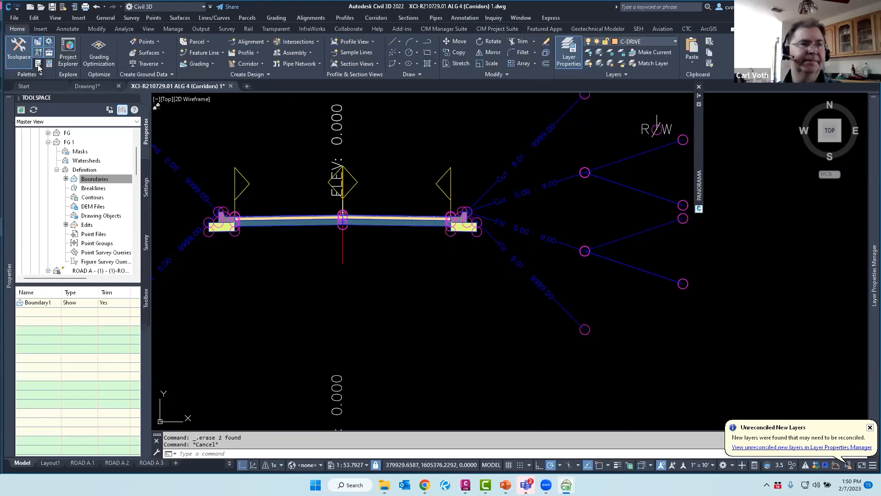
click(38, 64)
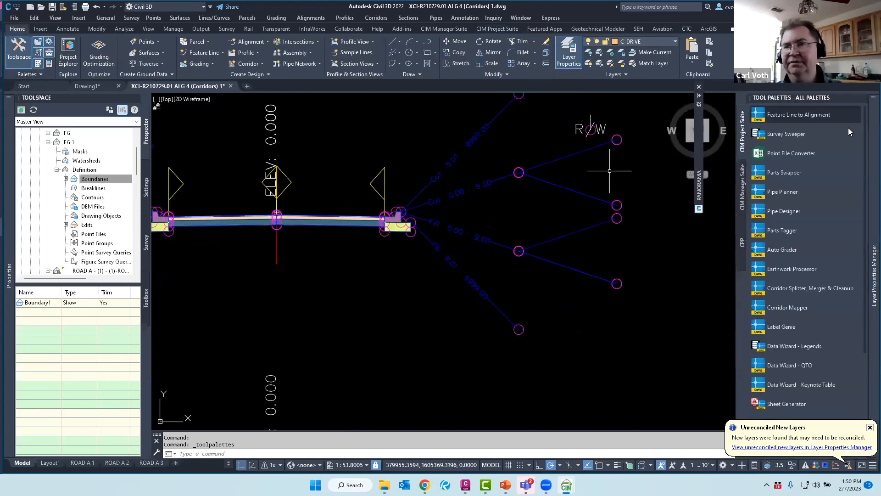
click(861, 97)
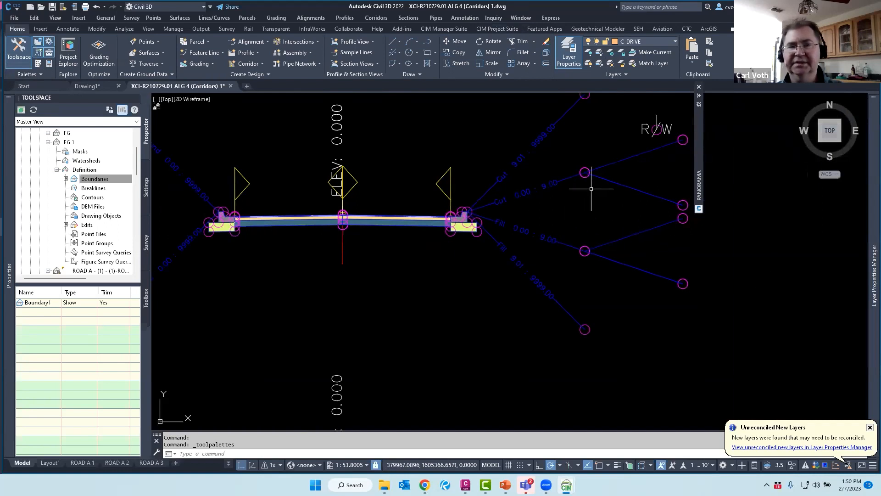
key(Escape)
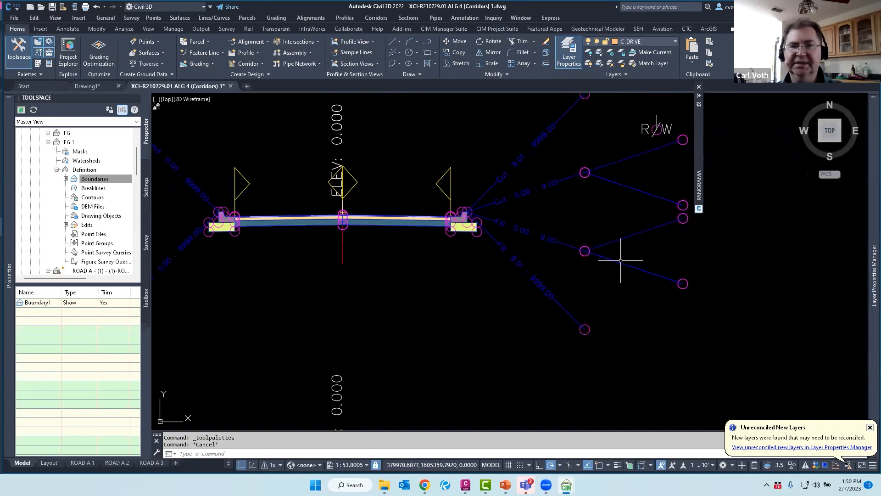
mouse_move(620, 263)
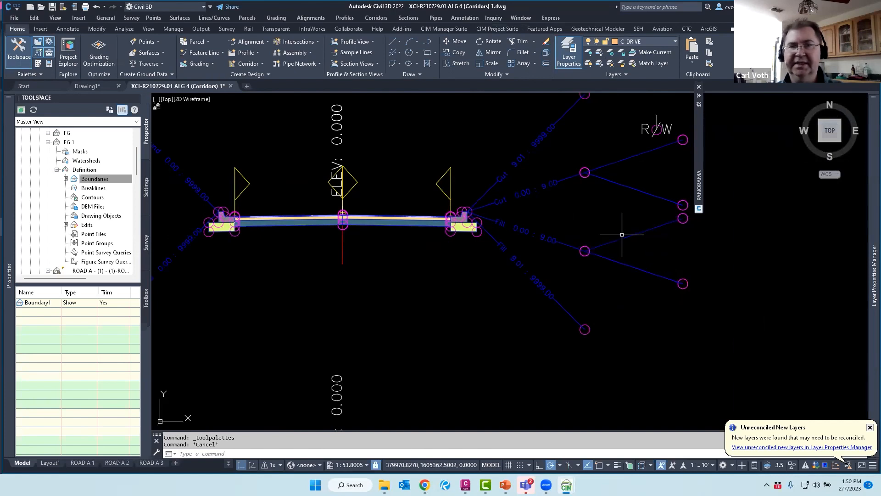
mouse_move(554, 239)
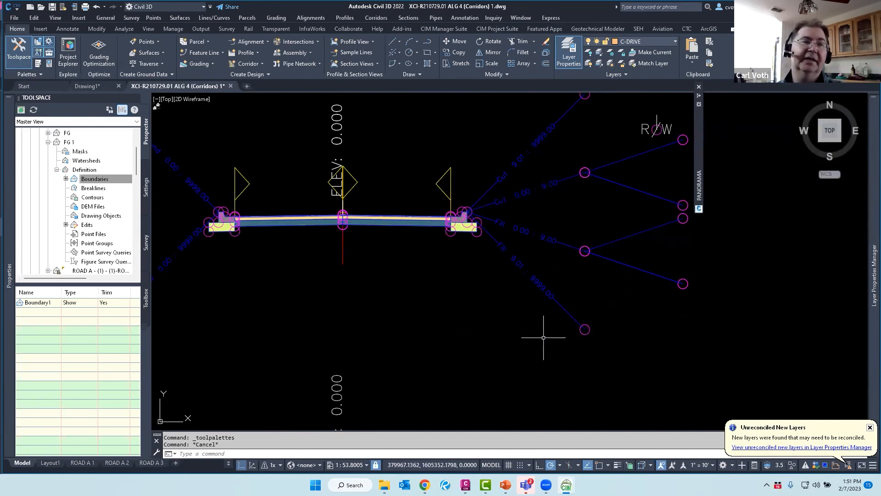
click(38, 64)
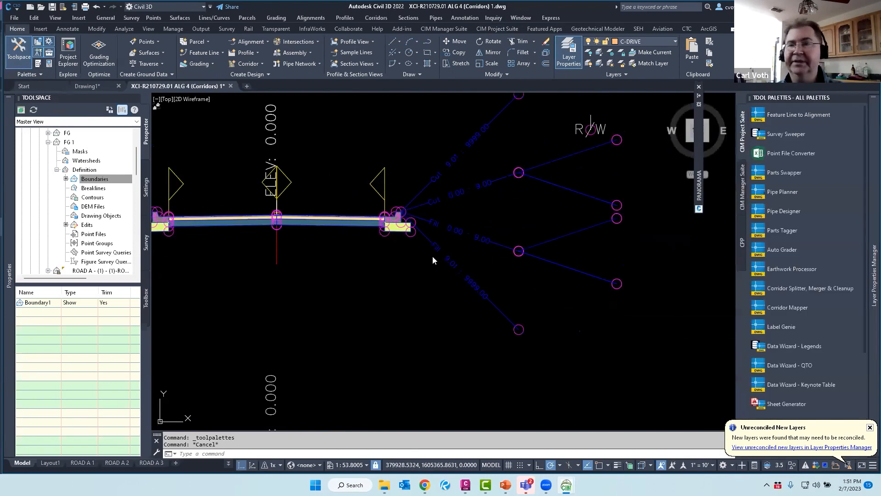
- Undock the tool palettes from the side of the drawing and close them
mouse_move(867, 307)
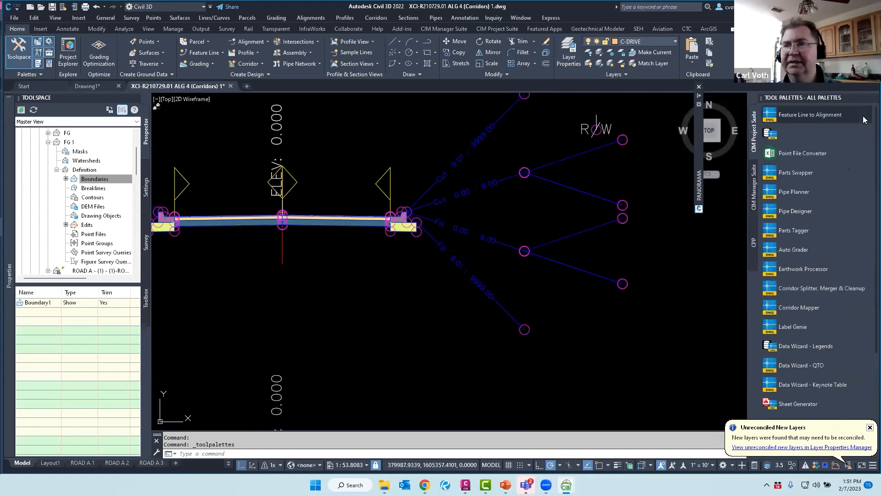
drag(671, 120, 506, 123)
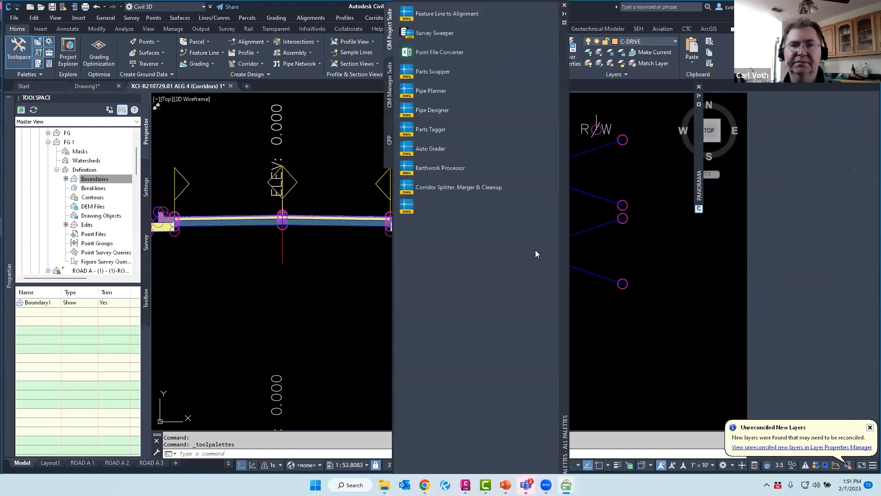
right_click(564, 288)
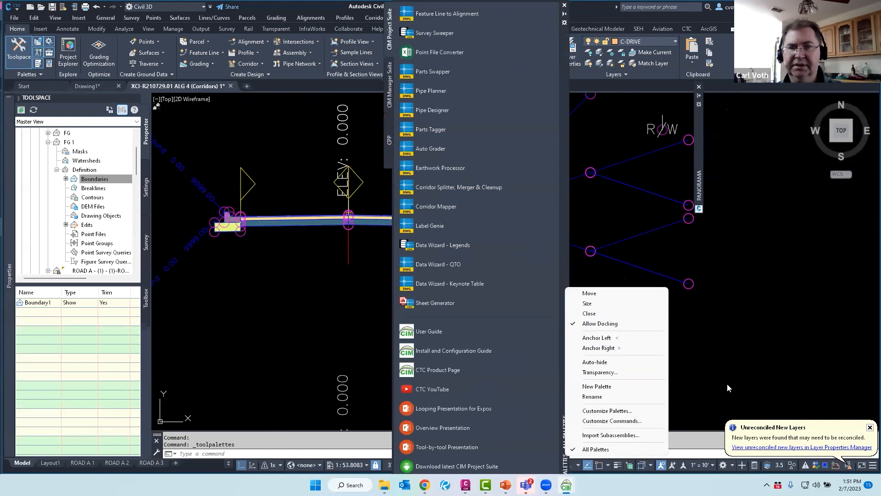
key(Escape)
key(Escape)
click(564, 5)
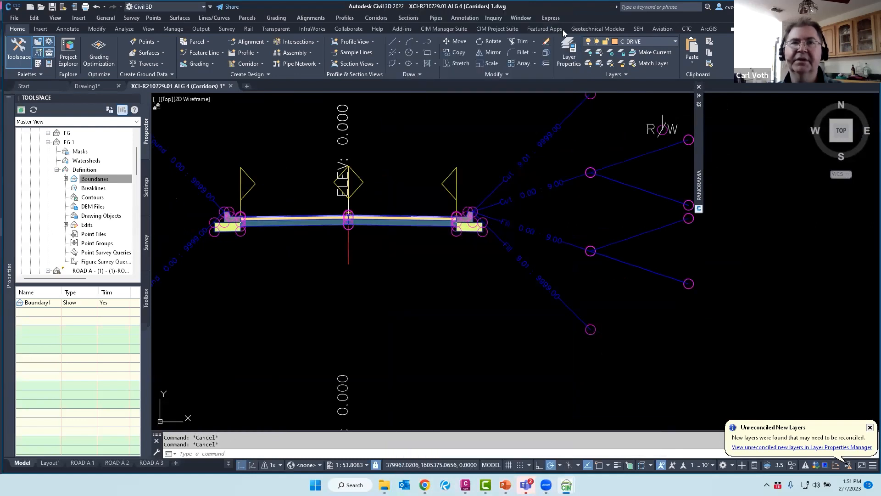
- Copy the curb subassembly from the half-road assembly below onto the end of the full assembly's outermost right fill condition
scroll(558, 275, down, 2)
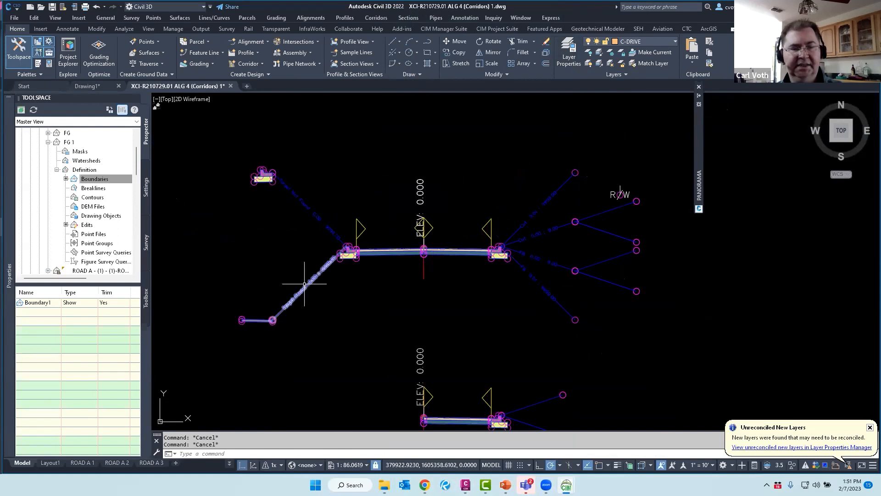
scroll(405, 346, down, 3)
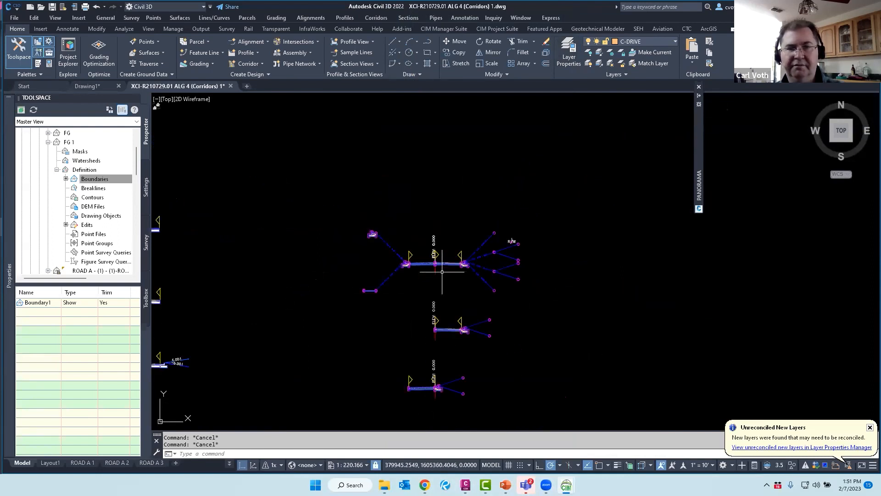
scroll(459, 339, up, 2)
scroll(428, 290, up, 4)
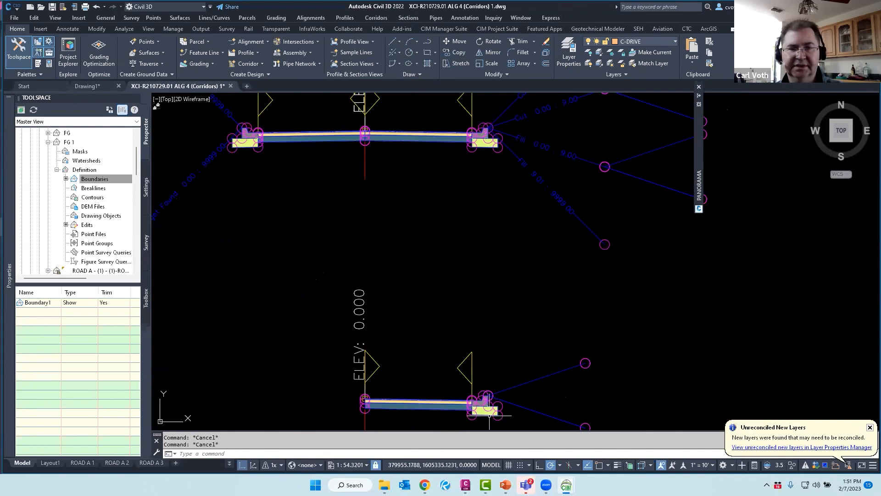
click(487, 409)
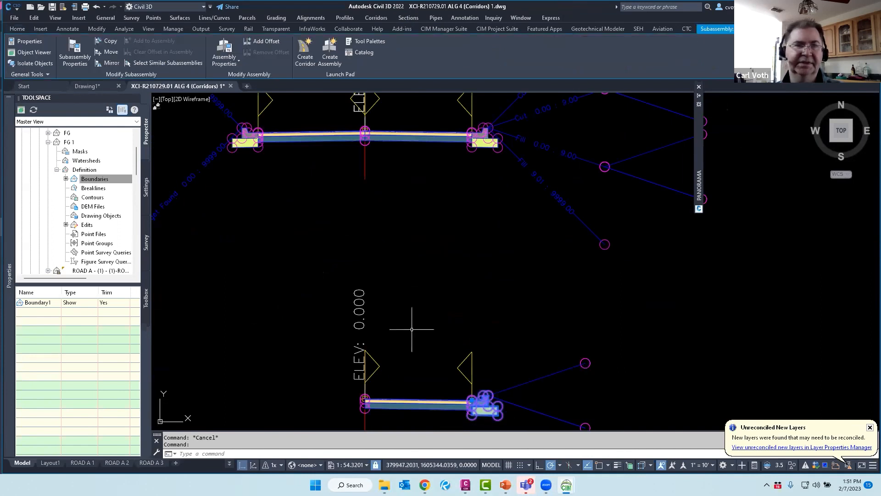
click(110, 41)
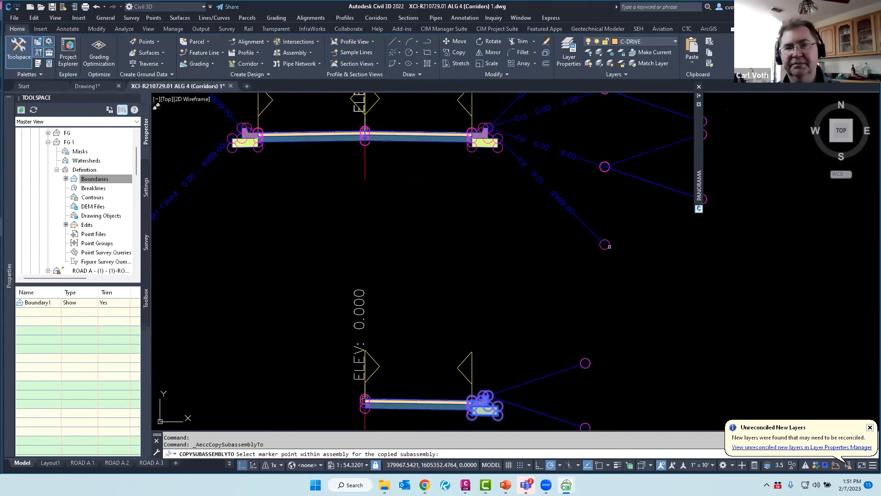
click(606, 245)
scroll(592, 306, down, 2)
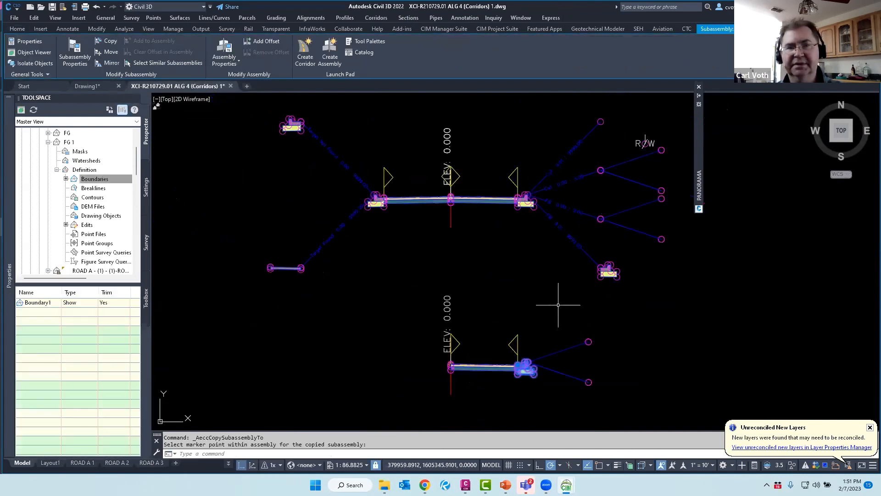
key(Escape)
- Copy the curb subassembly at the outermost right fill condition onto the end of the outermost right cut condition
click(608, 271)
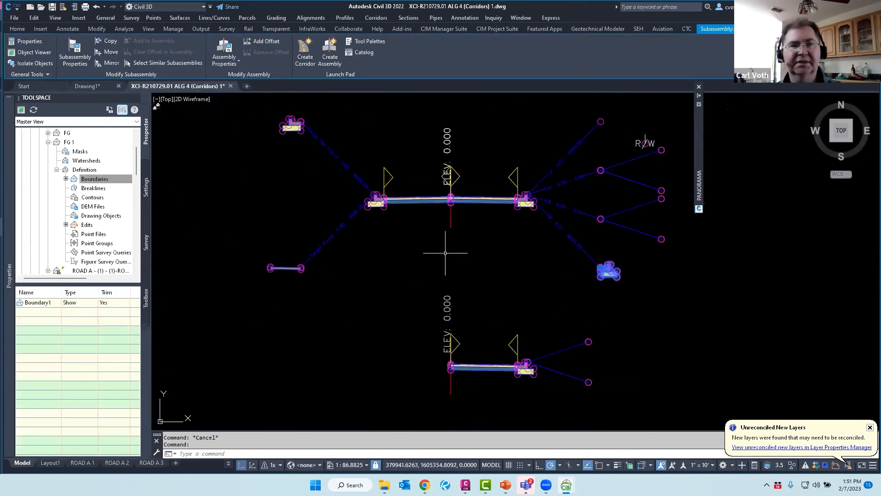
click(109, 44)
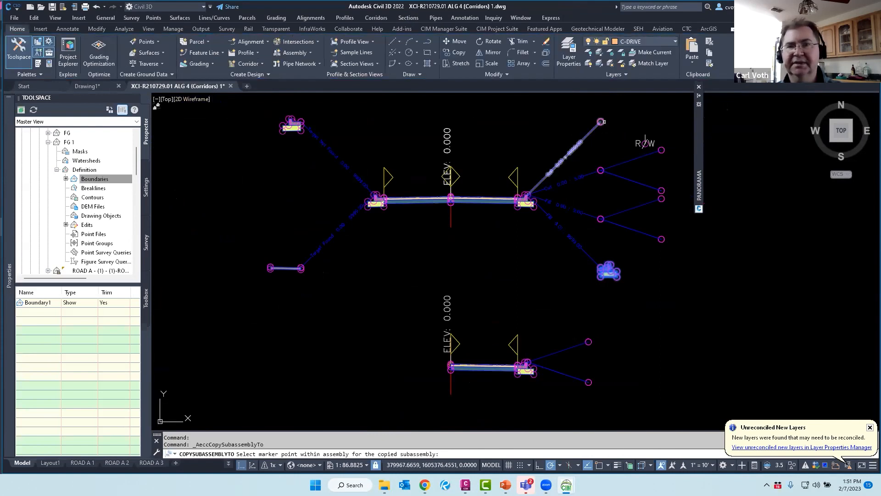
key(Escape)
key(Escape)
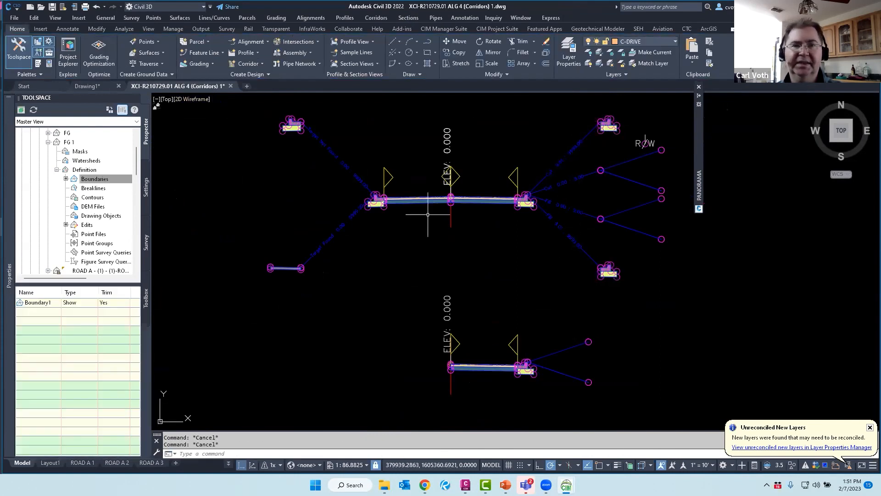
- Check the name of the full-width conditional road assembly in its object properties
click(451, 210)
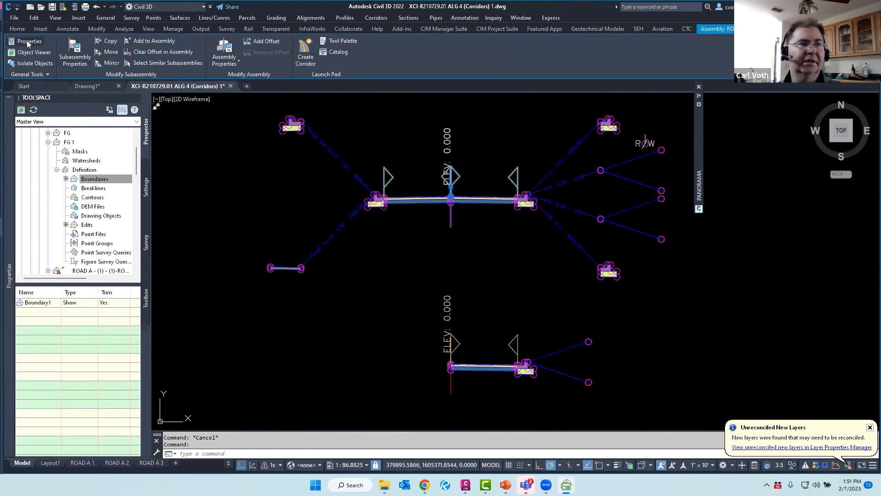
click(27, 42)
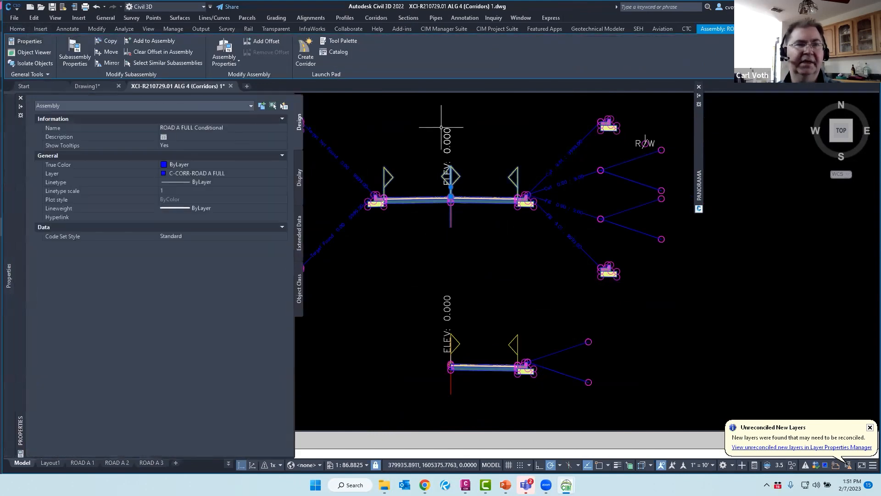
scroll(615, 203, down, 10)
key(Escape)
- Find the Road A corridor in the site plan and open its corridor properties
scroll(659, 253, down, 5)
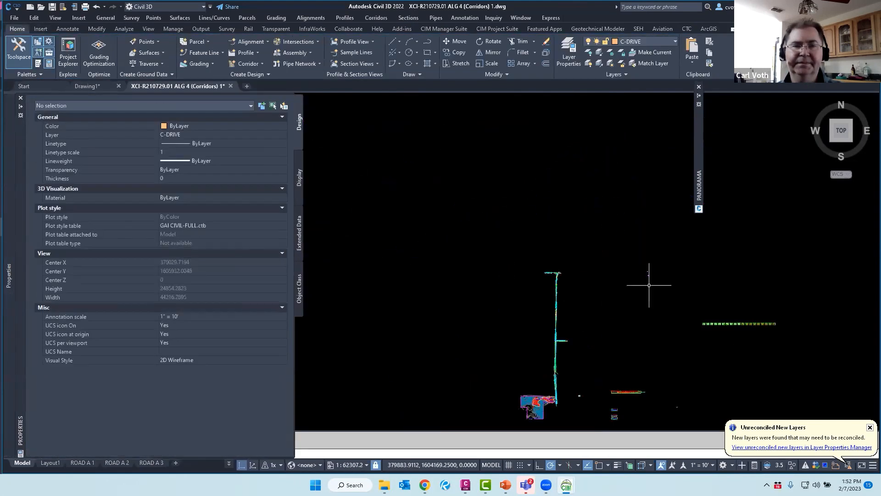
scroll(547, 418, up, 4)
scroll(566, 305, up, 2)
scroll(567, 306, up, 10)
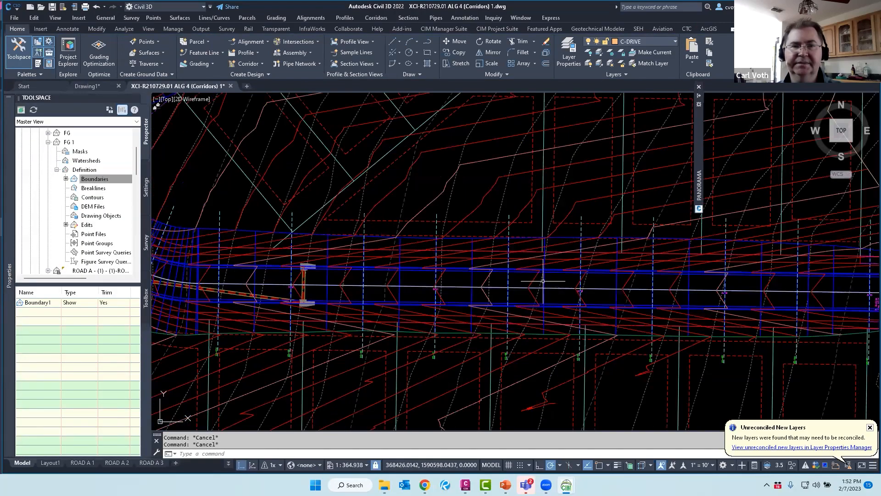
click(541, 286)
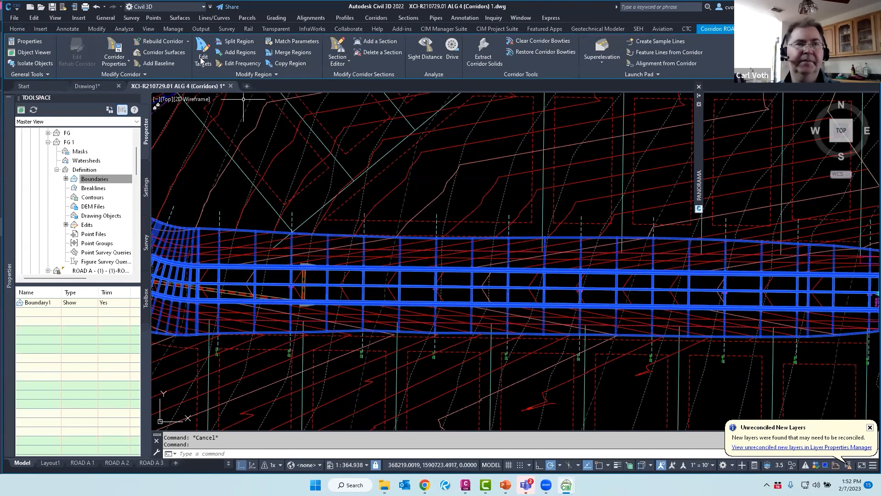
click(114, 51)
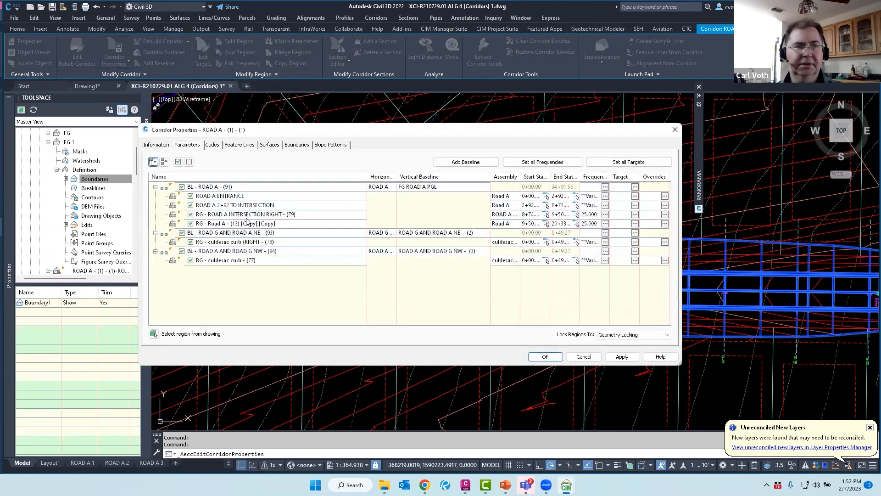
- Assign the ROAD A FULL Conditional assembly to the ROAD A ENTRANCE corridor region
click(244, 196)
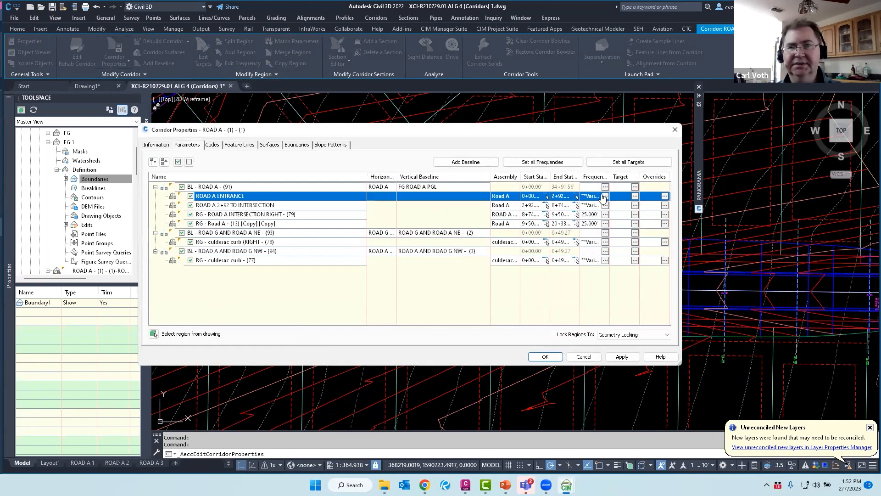
double_click(502, 200)
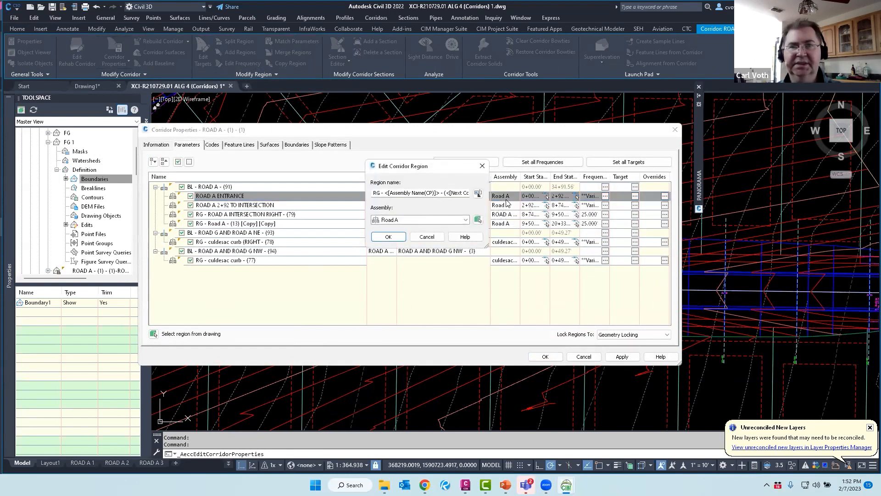
click(439, 221)
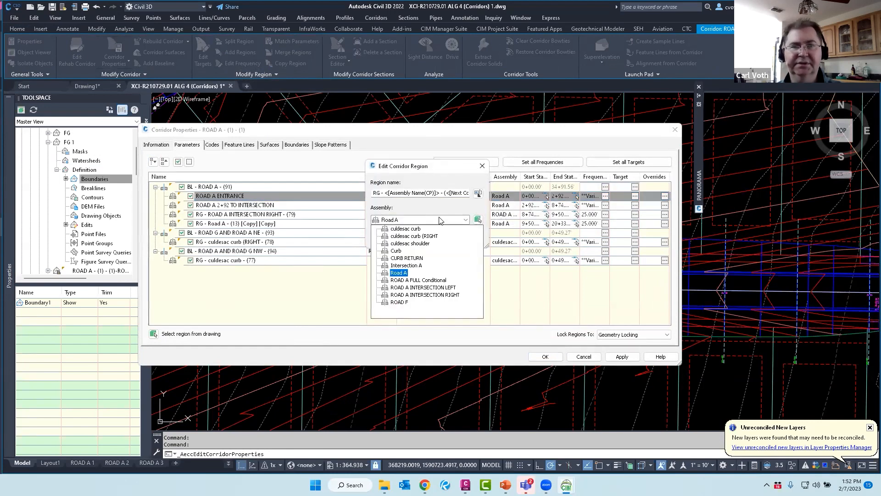
click(419, 280)
click(388, 236)
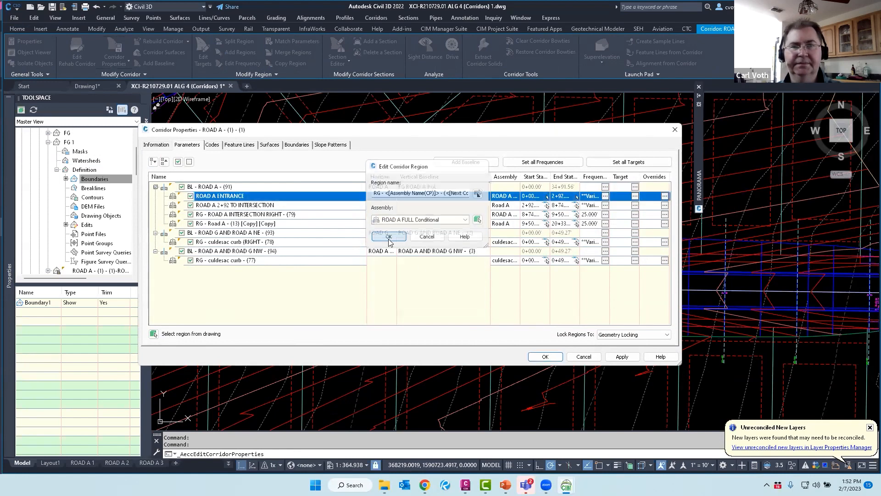
- Assign the ROAD A FULL Conditional assembly to the Road A baseline's last region, starting at station 9+50
click(260, 223)
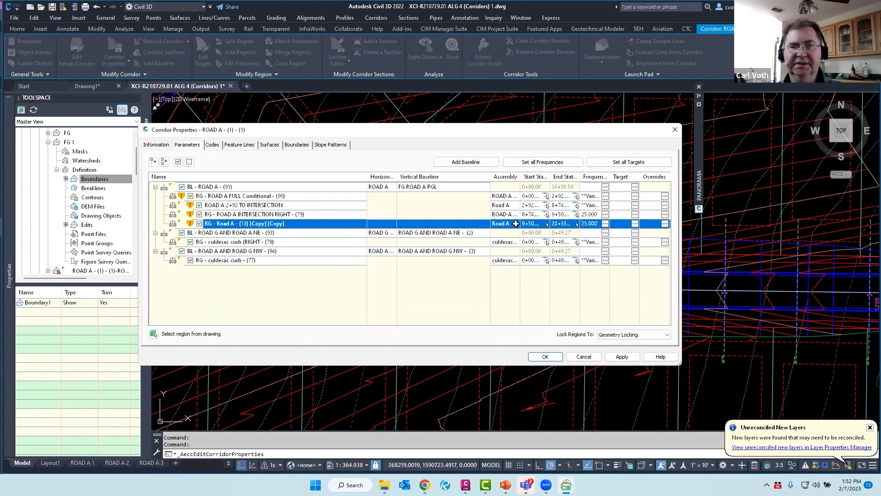
click(516, 223)
click(420, 219)
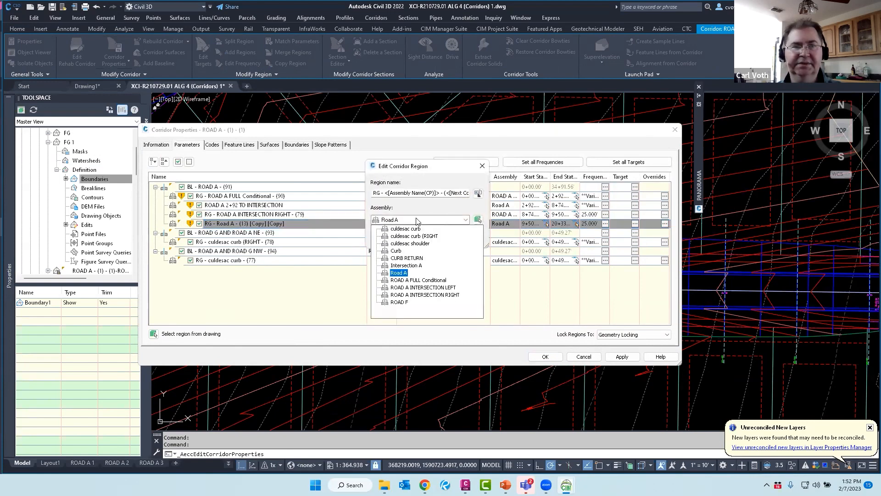
click(404, 281)
click(387, 237)
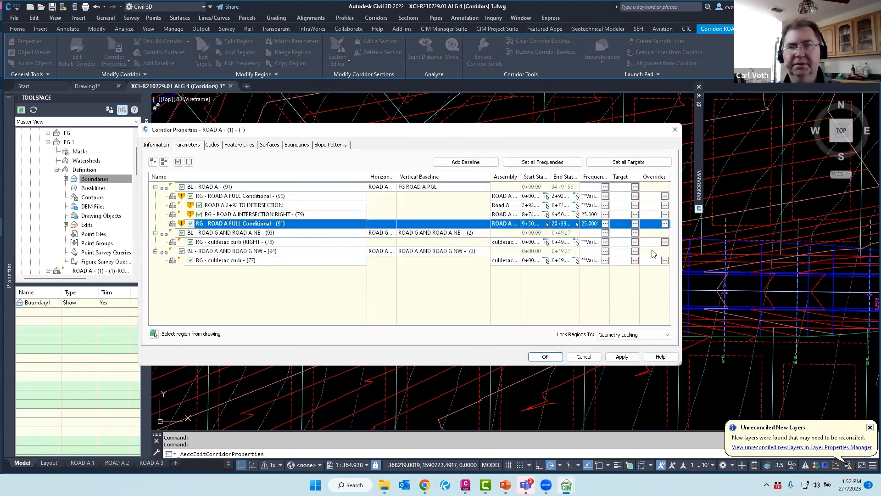
- In the 9+50 region's target mapping, set the first Conditional Cut R's existing surface to XCI-R210729.00 EX and accept the mapping
click(634, 224)
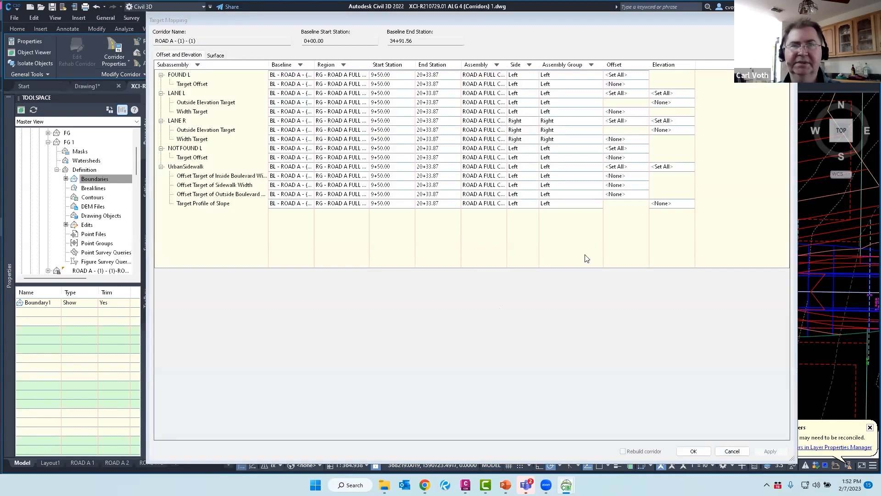
click(541, 19)
drag(536, 19, 453, 81)
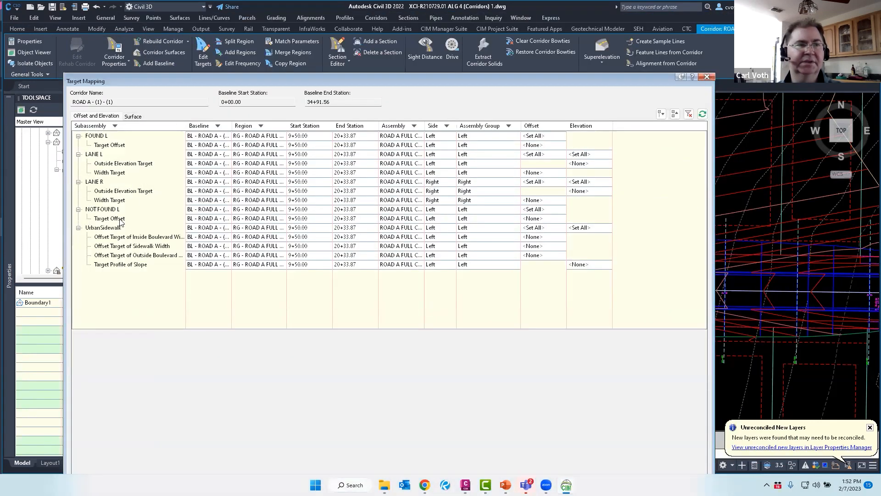
click(133, 116)
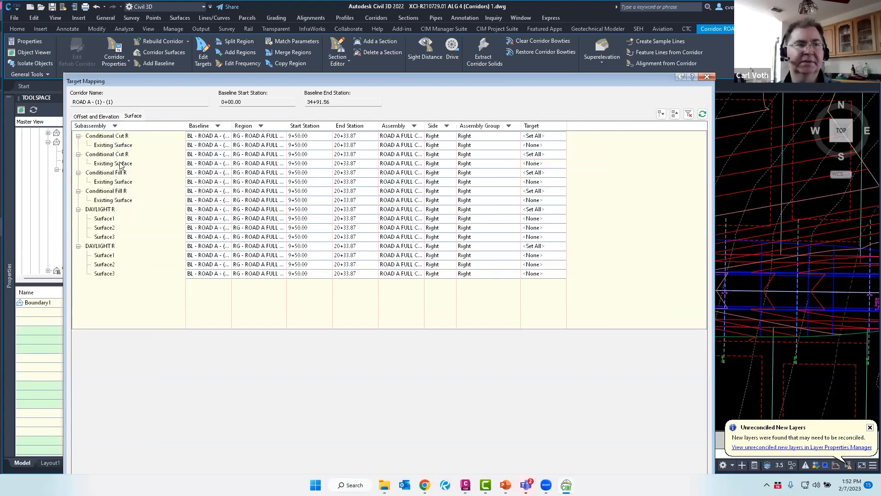
click(561, 136)
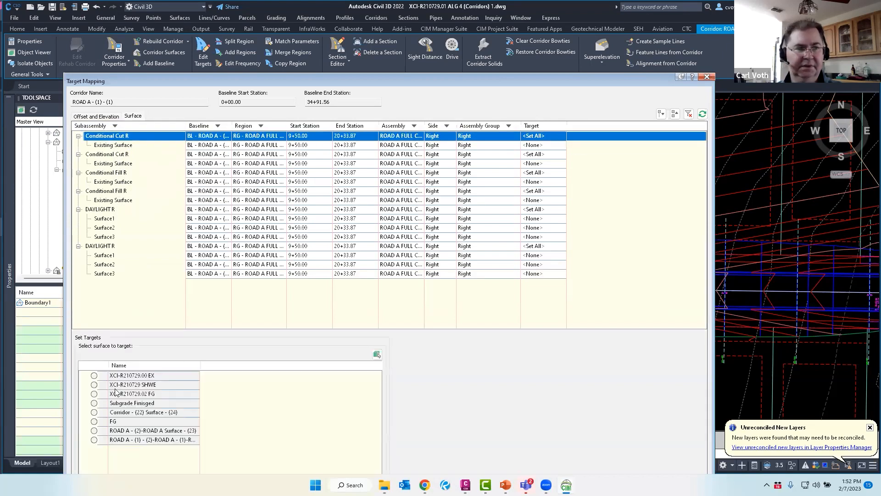
click(94, 376)
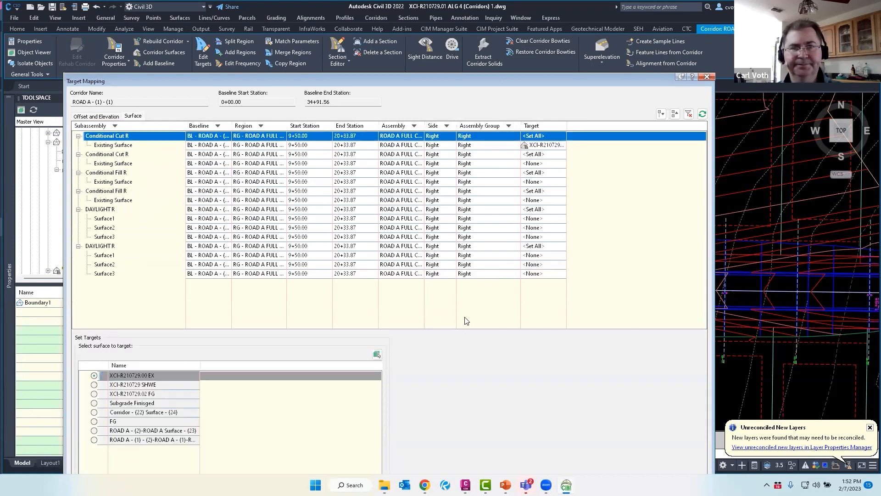
drag(441, 81, 438, 6)
click(605, 438)
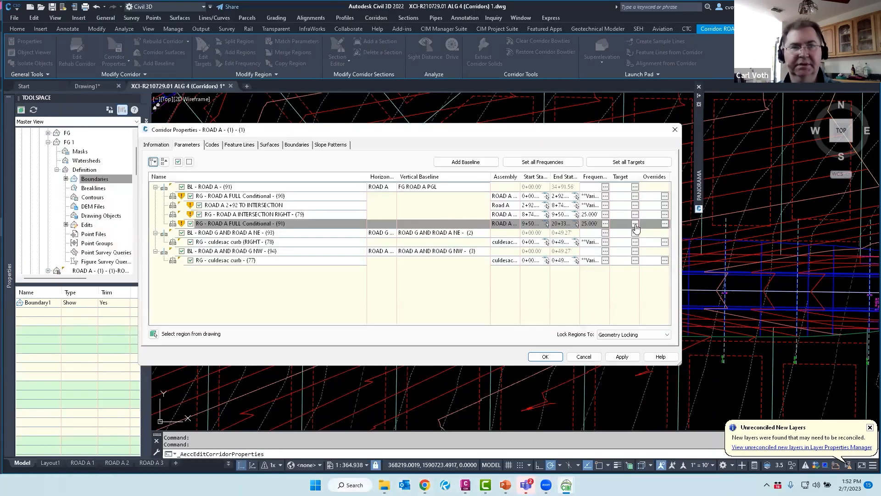
- In the 9+50 region's target mapping, set the existing surface of the second Conditional Cut R and both Conditional Fill R subassemblies to XCI-R210729.00 EX
click(635, 224)
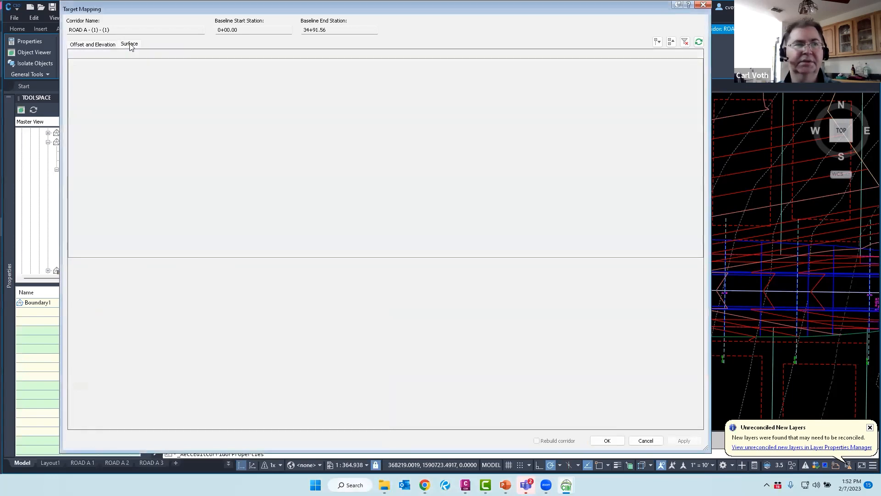
click(553, 91)
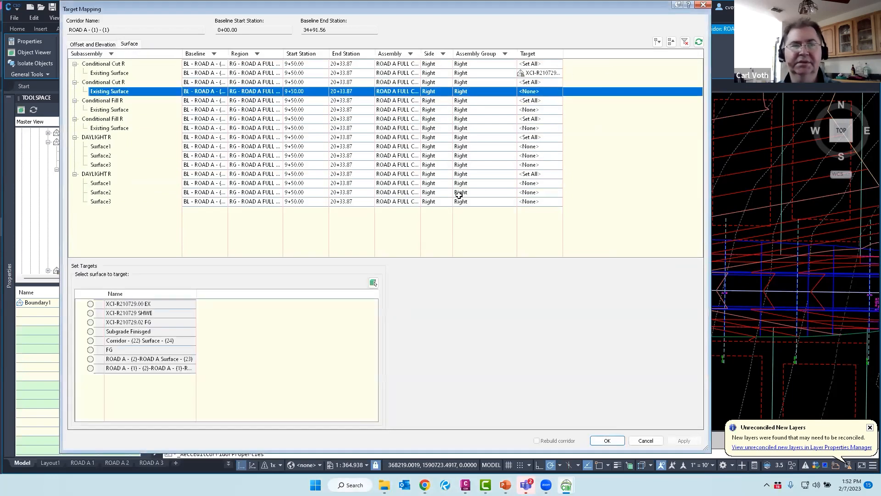
click(91, 303)
click(549, 111)
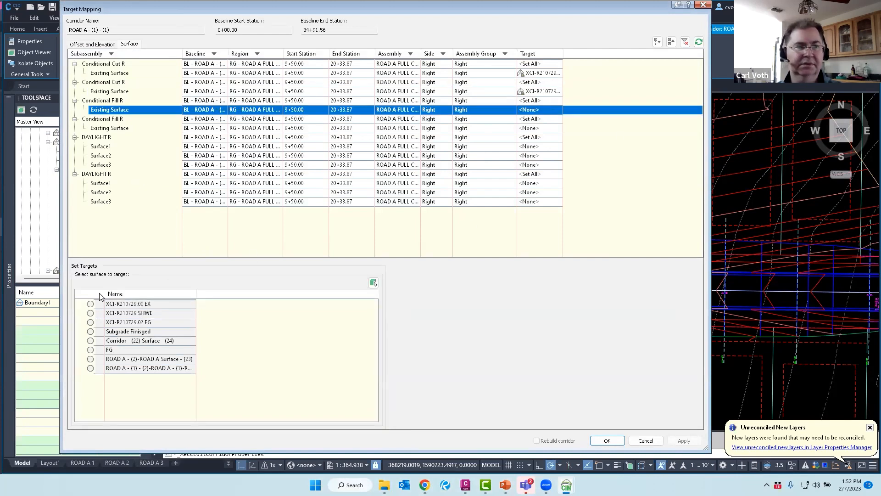
click(90, 305)
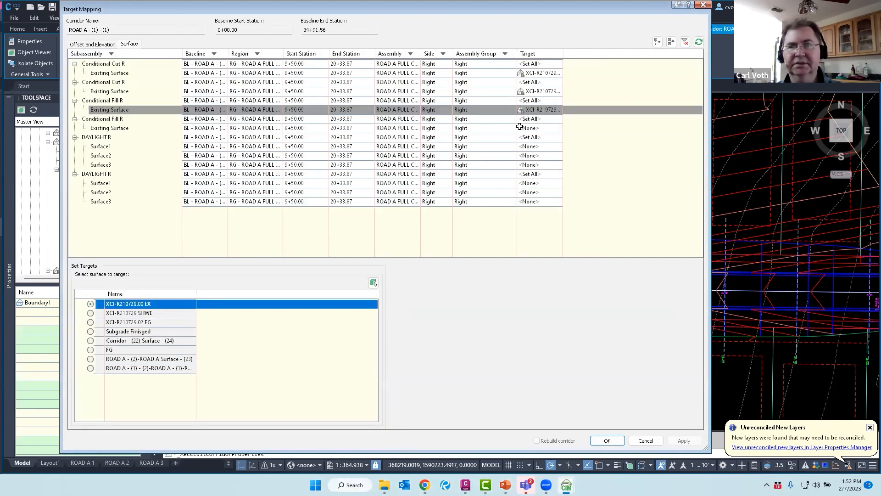
click(543, 129)
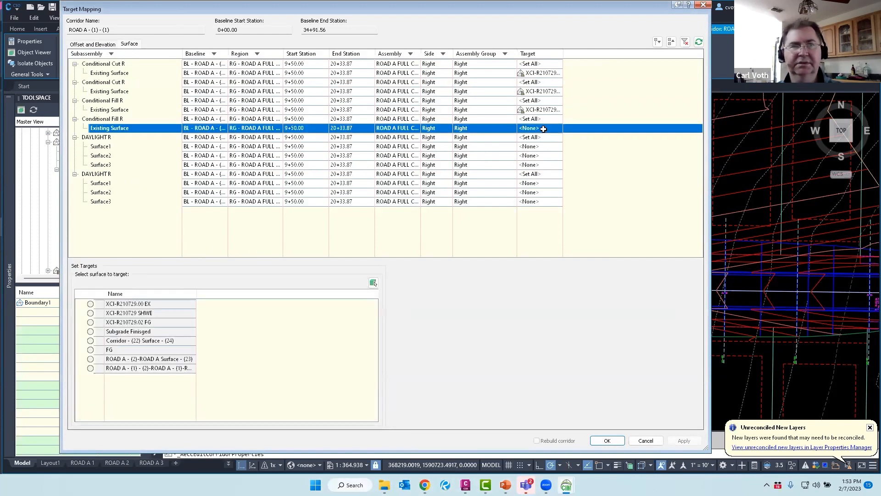
click(90, 305)
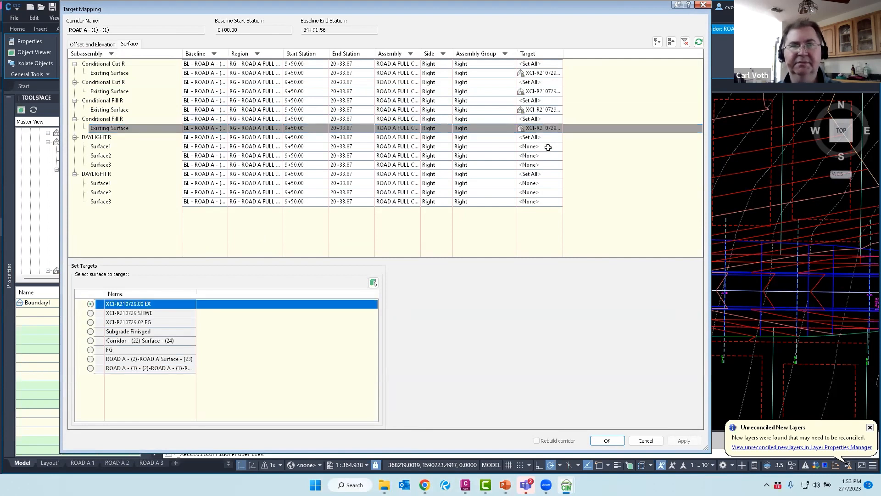
- Target all surfaces of both DAYLIGHT R subassemblies to XCI-R210729.00 EX and accept the target mapping
click(547, 138)
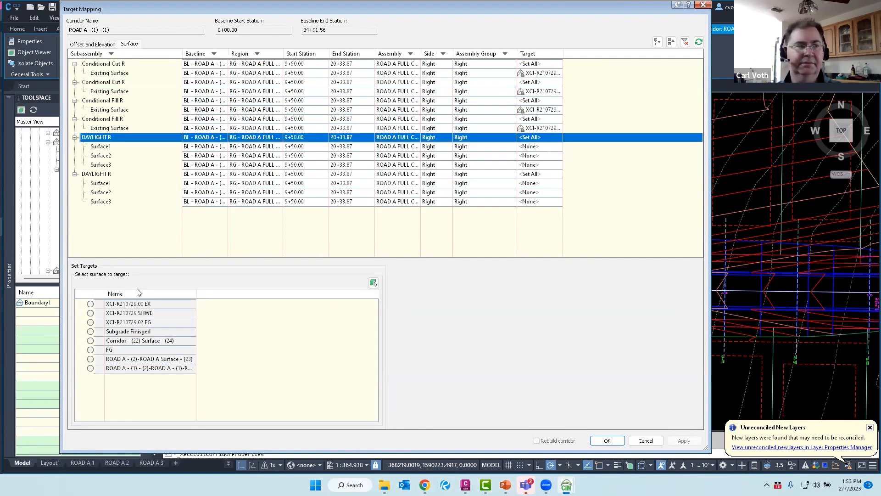
click(91, 303)
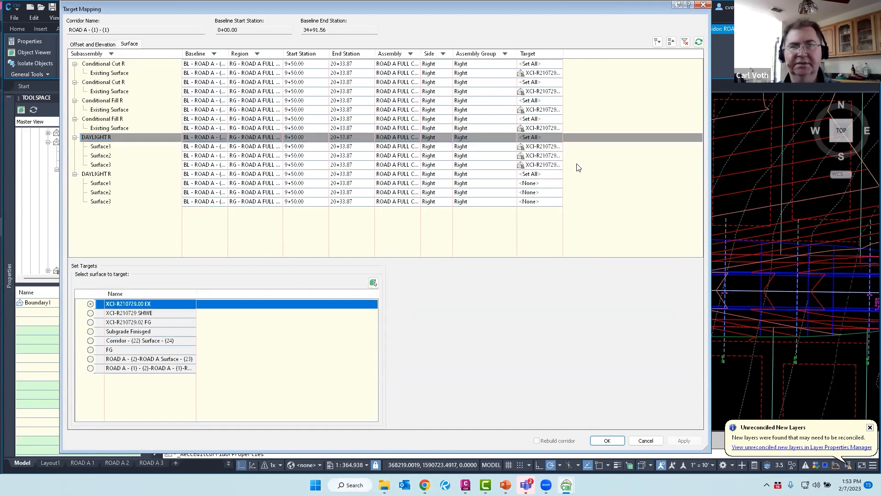
click(552, 174)
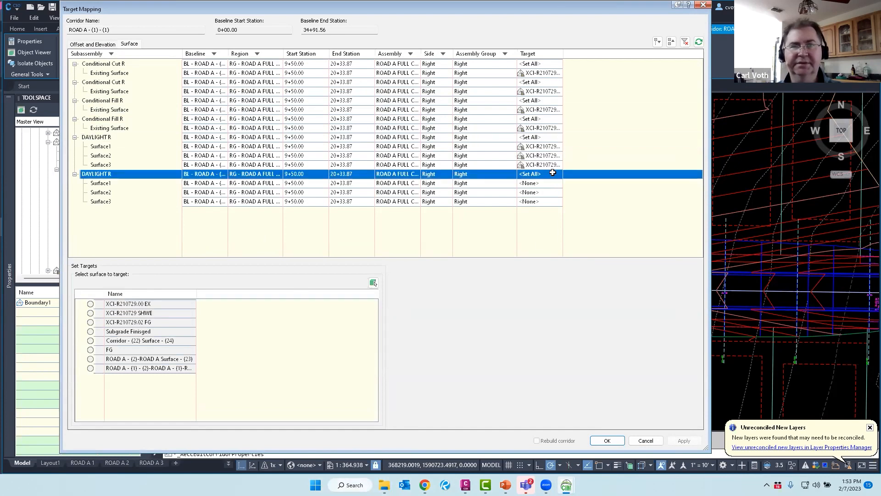
click(91, 304)
click(607, 440)
- Apply the Road A corridor property changes, rebuild the corridor and close its properties
click(617, 359)
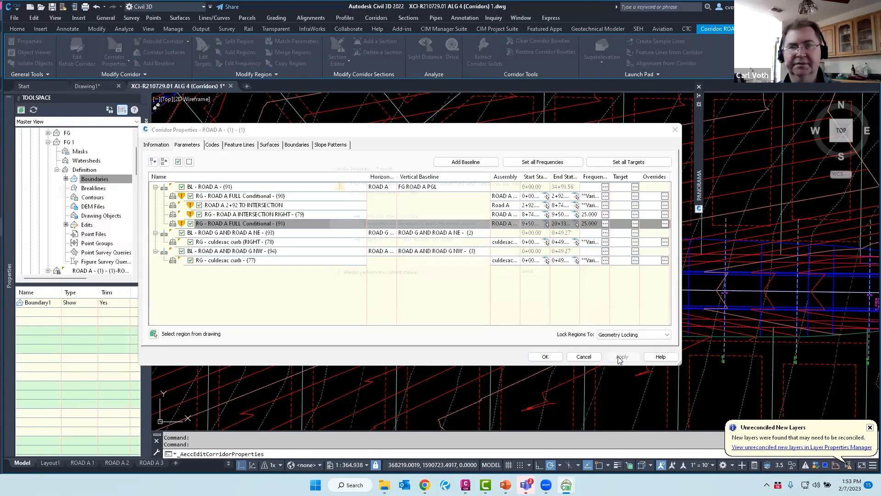
click(392, 219)
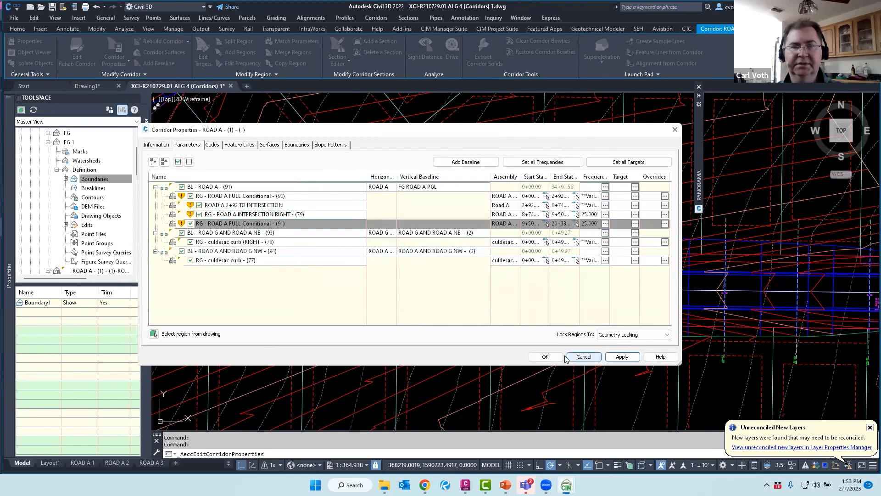
click(552, 358)
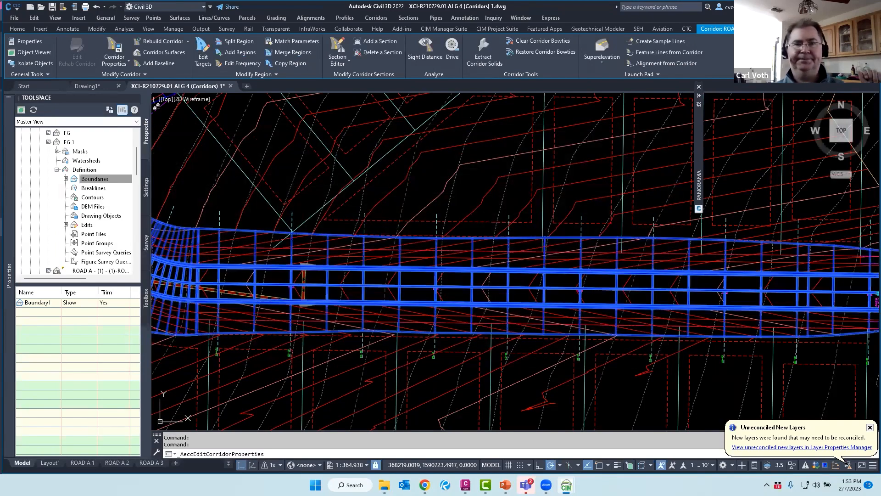
- In the Road A profile view, raise the nearly flat design-profile tangent beyond the sewer manholes well above the existing ground
scroll(543, 213, down, 8)
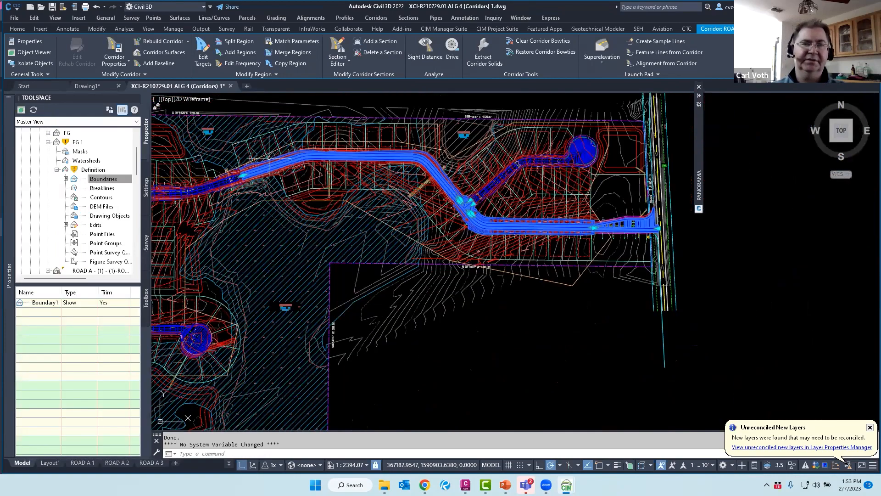
scroll(399, 236, up, 5)
scroll(399, 236, down, 2)
key(Escape)
key(Escape)
scroll(386, 275, up, 2)
scroll(387, 276, down, 8)
scroll(710, 278, up, 4)
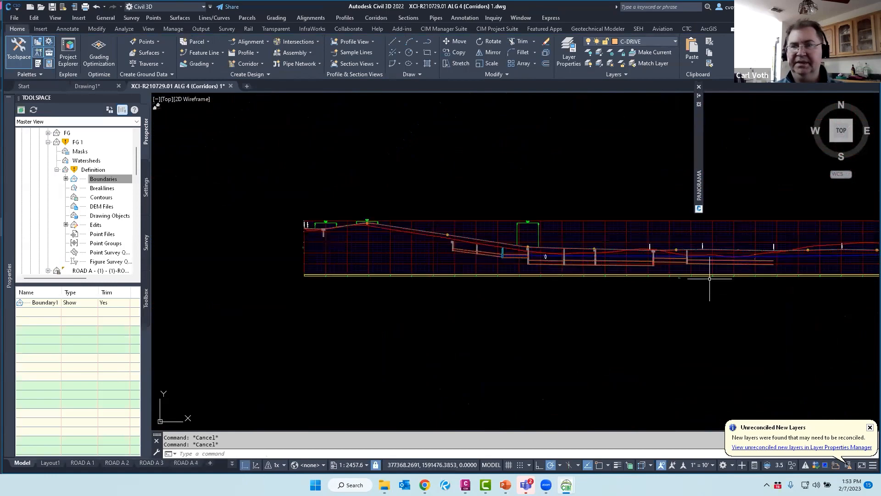
scroll(704, 261, up, 6)
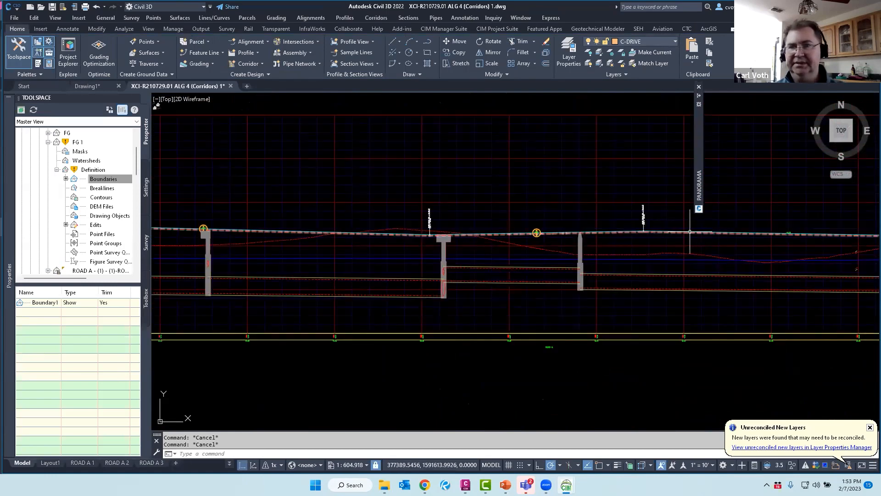
click(690, 232)
scroll(343, 312, down, 2)
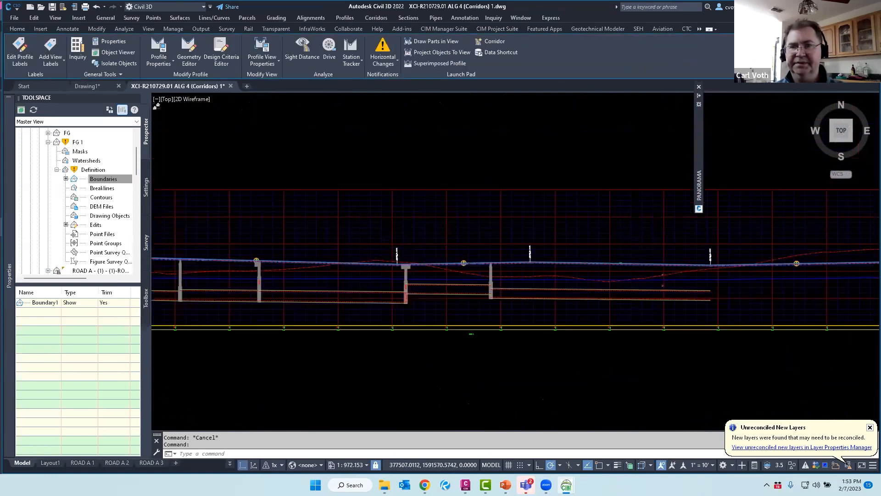
key(Escape)
scroll(606, 263, up, 8)
click(606, 270)
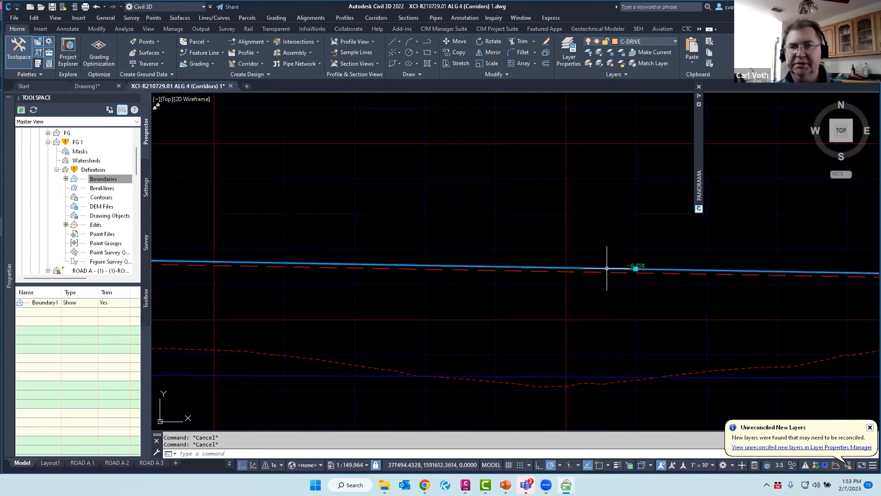
click(635, 266)
scroll(617, 315, down, 2)
scroll(616, 316, down, 4)
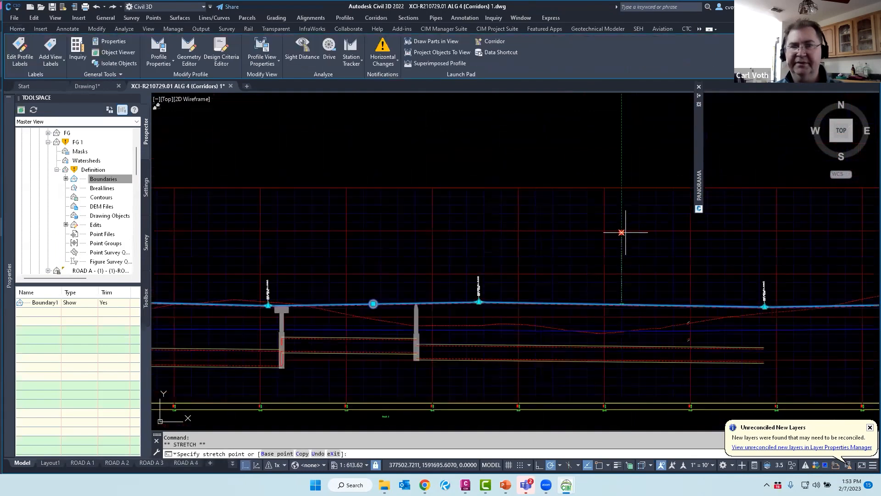
click(628, 215)
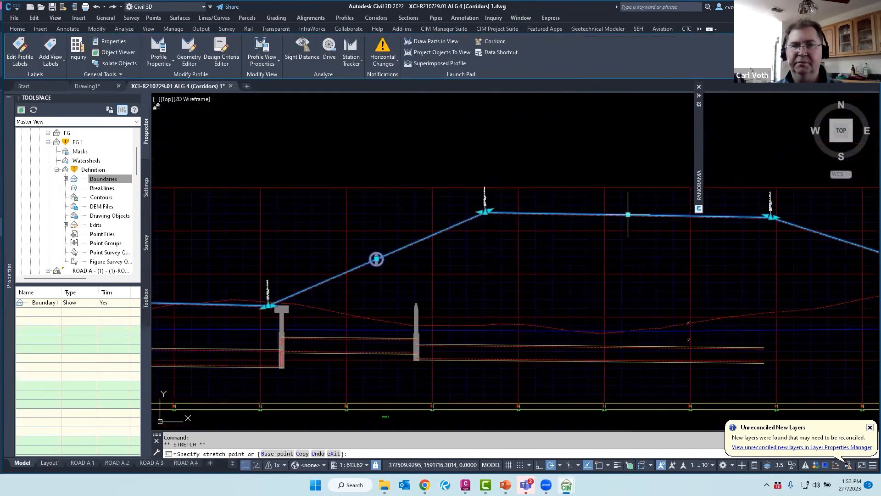
- Rebuild all corridors in the drawing from the raised design profile
scroll(643, 299, down, 16)
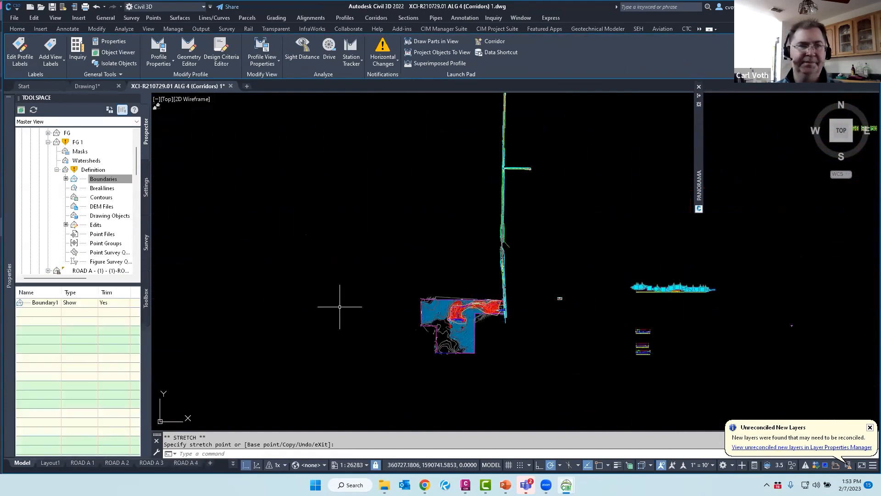
right_click(79, 143)
key(Escape)
click(40, 270)
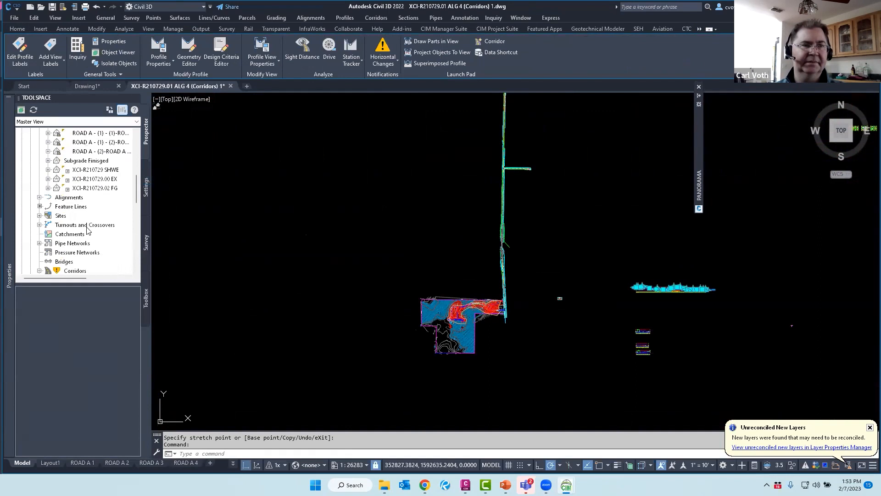
scroll(86, 228, down, 2)
right_click(81, 216)
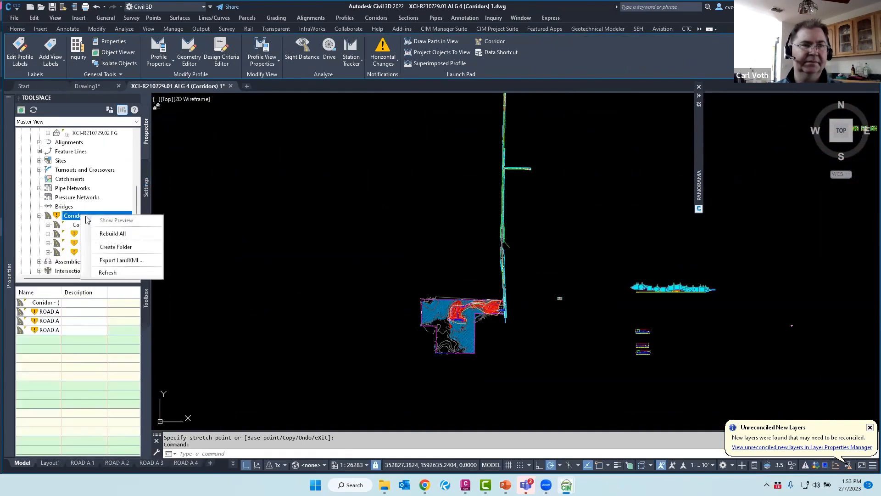
click(138, 231)
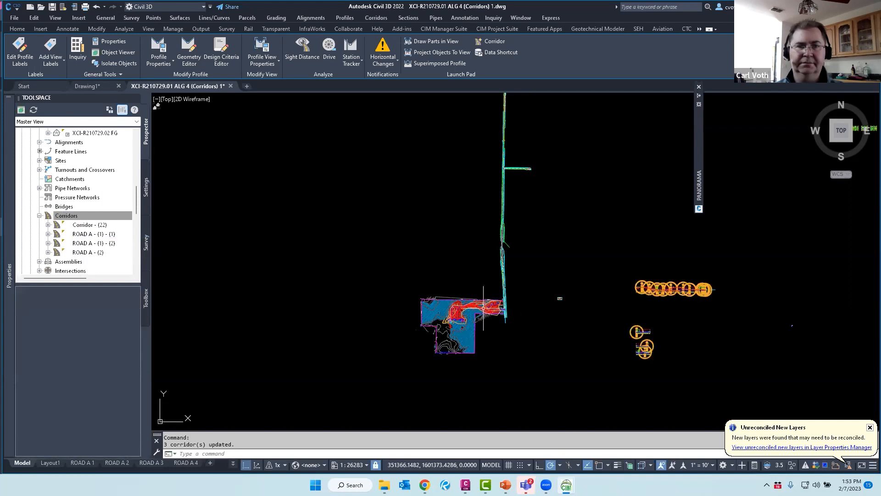
- Examine the rebuilt Road A corridor and the FG 1 surface contours in plan, including the daylight slopes near stations 18+00 to 19+00
scroll(112, 157, up, 2)
scroll(112, 157, up, 1)
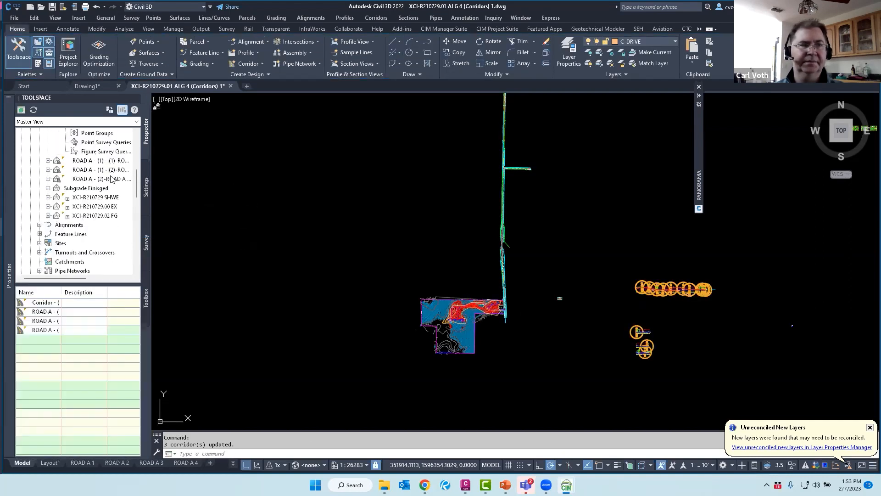
scroll(96, 206, up, 4)
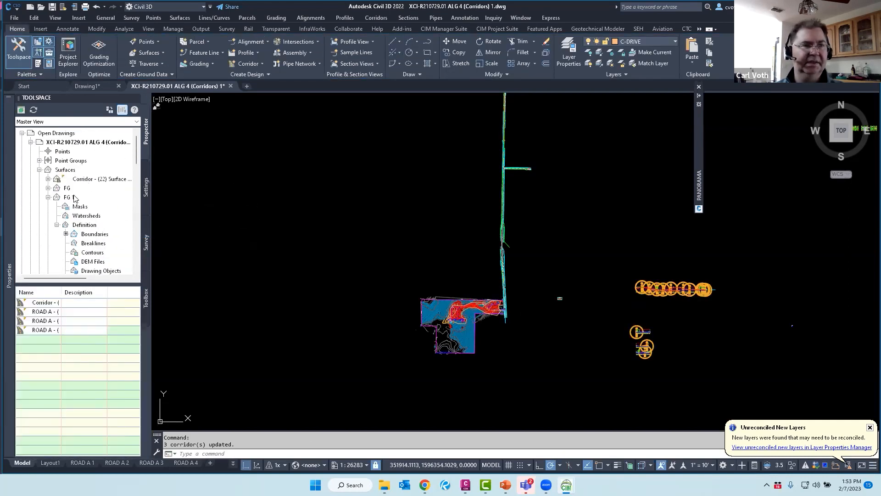
right_click(74, 198)
click(371, 268)
key(Escape)
key(Escape)
scroll(486, 307, up, 3)
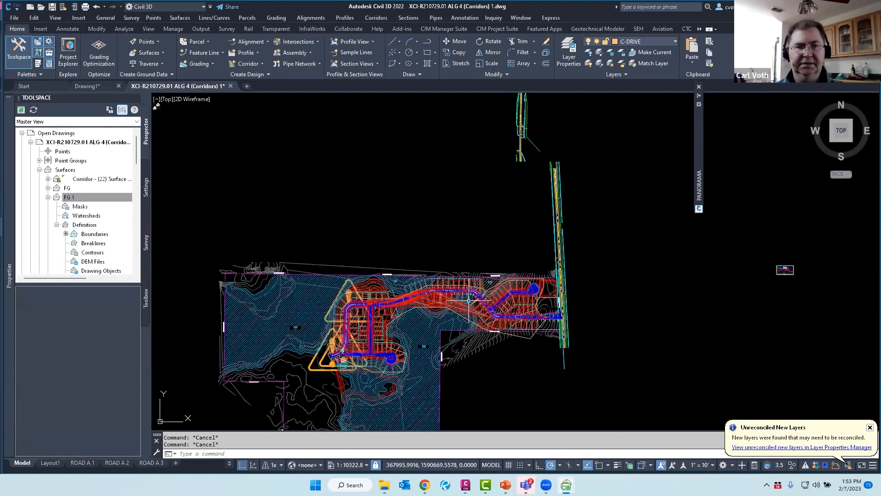
scroll(468, 300, up, 10)
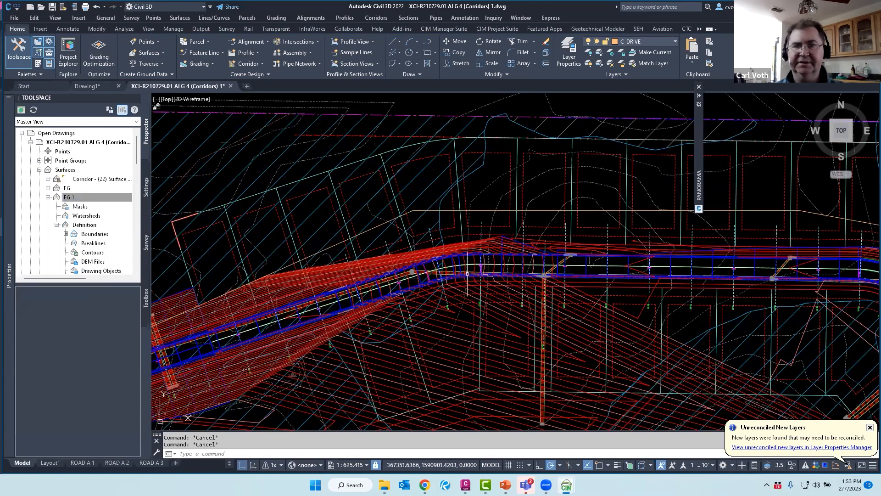
scroll(384, 226, up, 5)
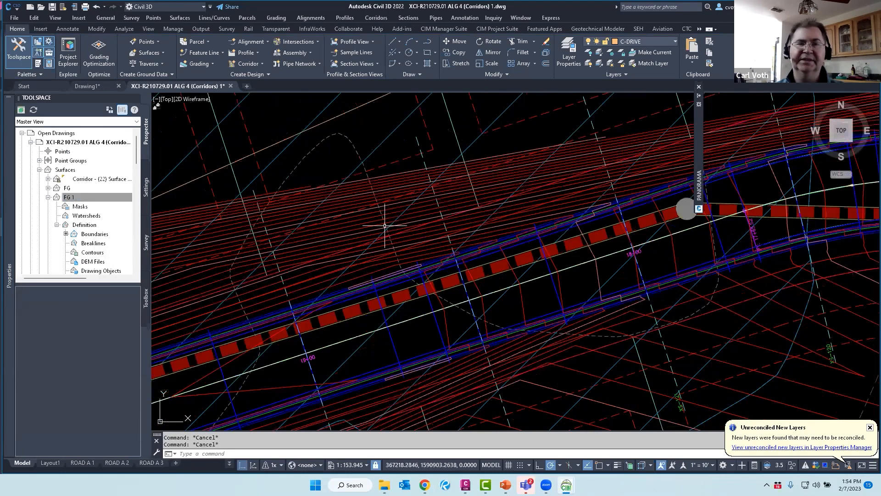
scroll(385, 225, up, 5)
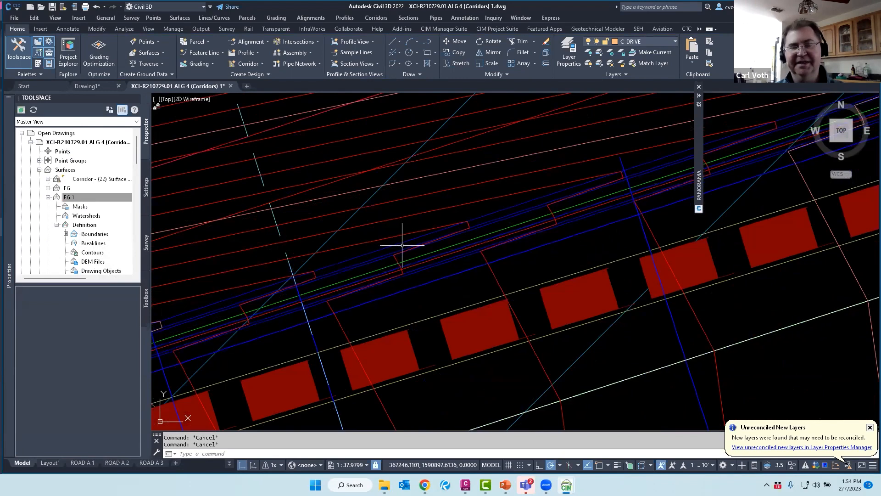
mouse_move(432, 193)
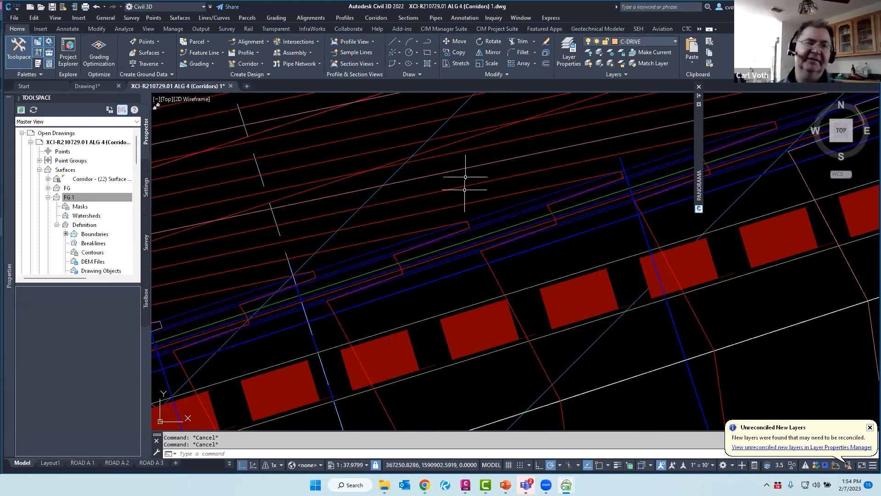
scroll(456, 206, down, 7)
scroll(580, 203, down, 6)
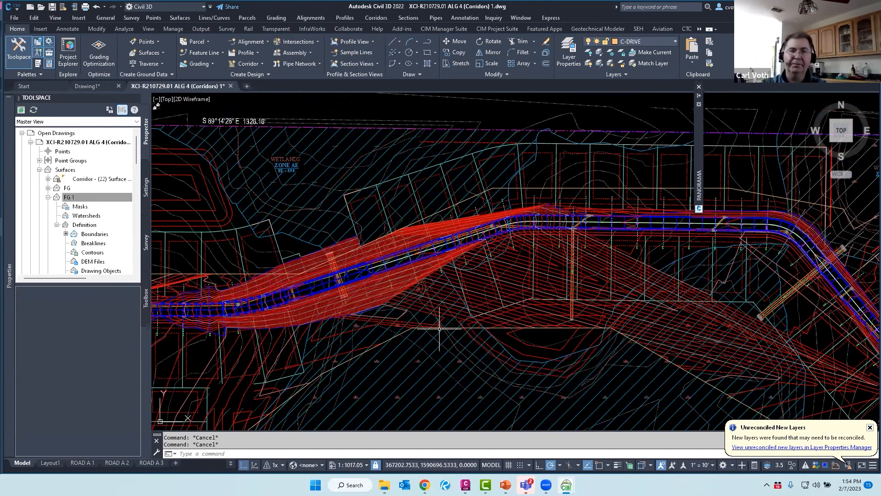
scroll(492, 236, down, 5)
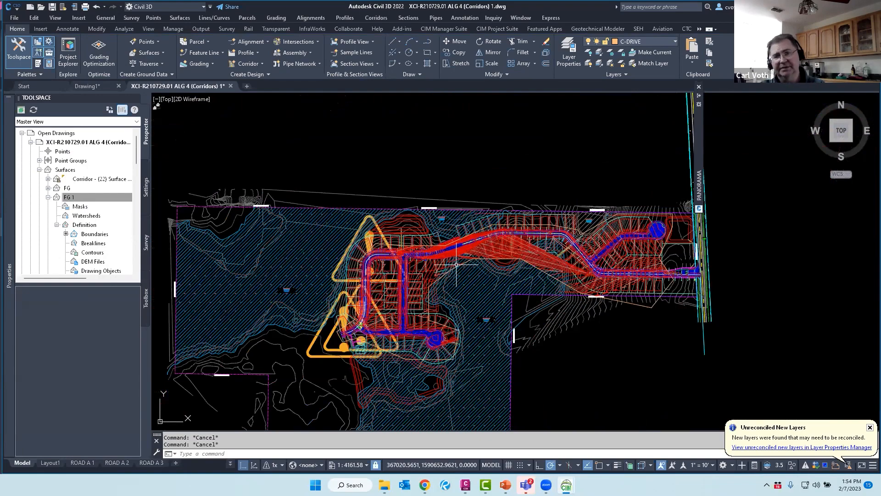
scroll(456, 264, up, 3)
mouse_move(457, 265)
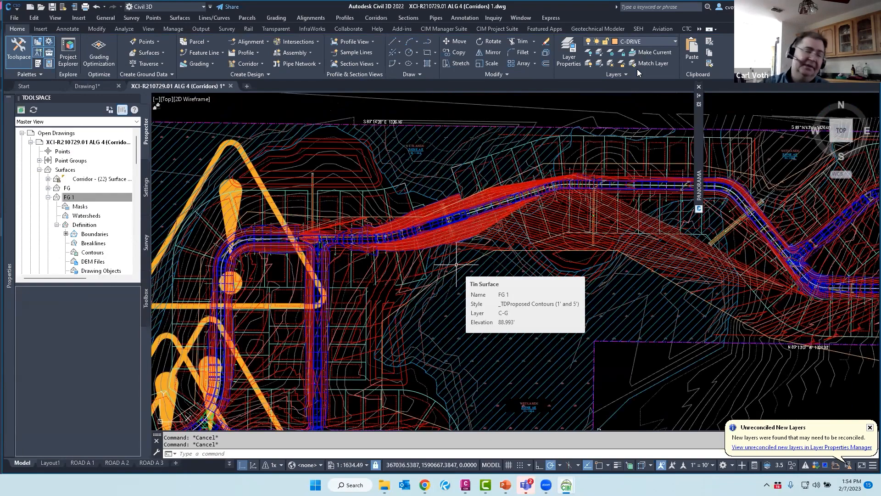